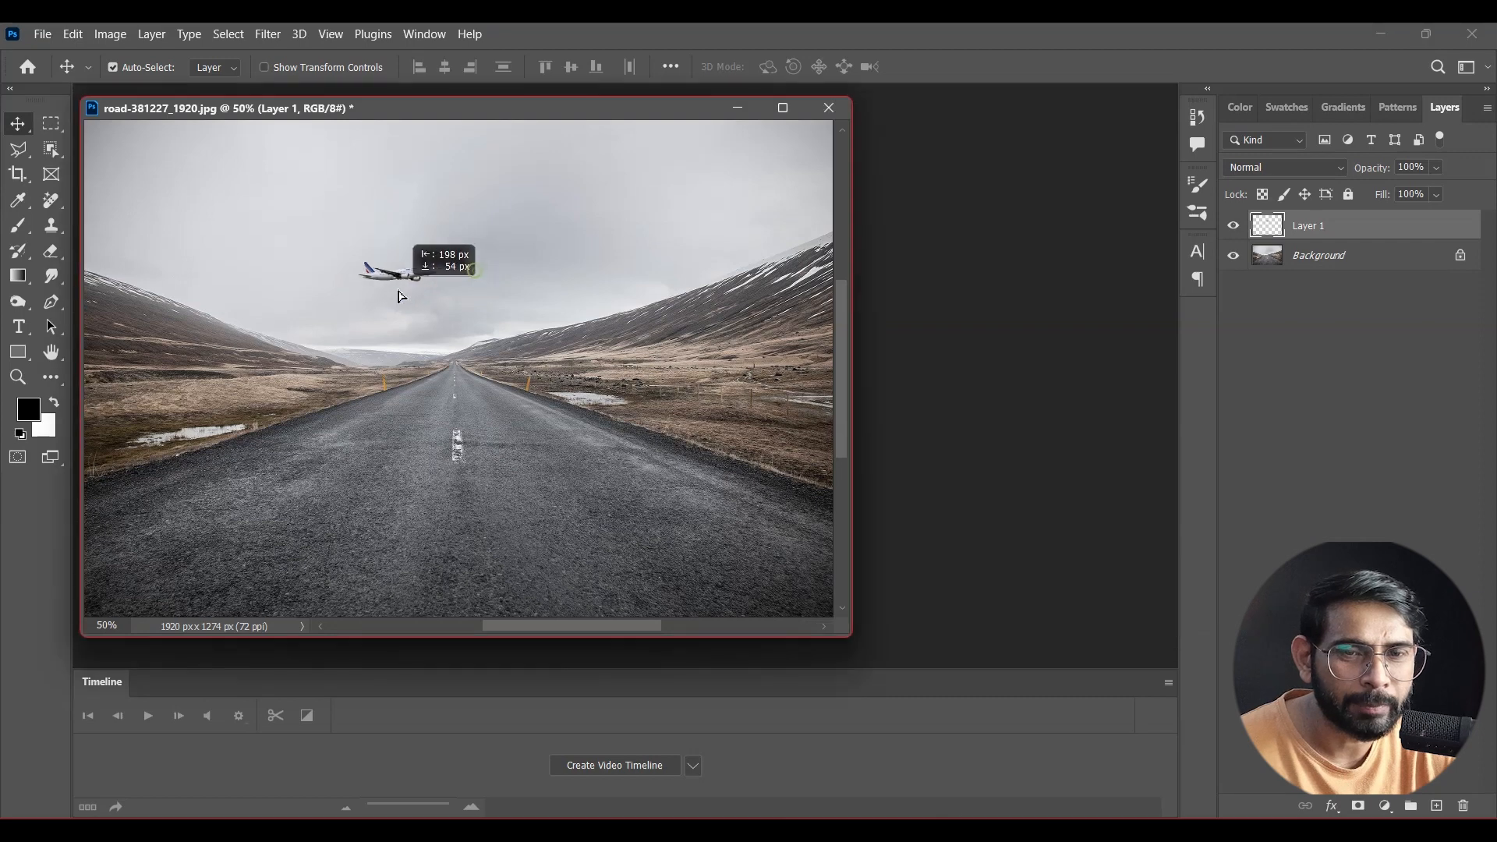
- Enlarge the airplane layer, place it in the sky over the hillside, and widen the document window to show the whole road image
key(ctrl+t)
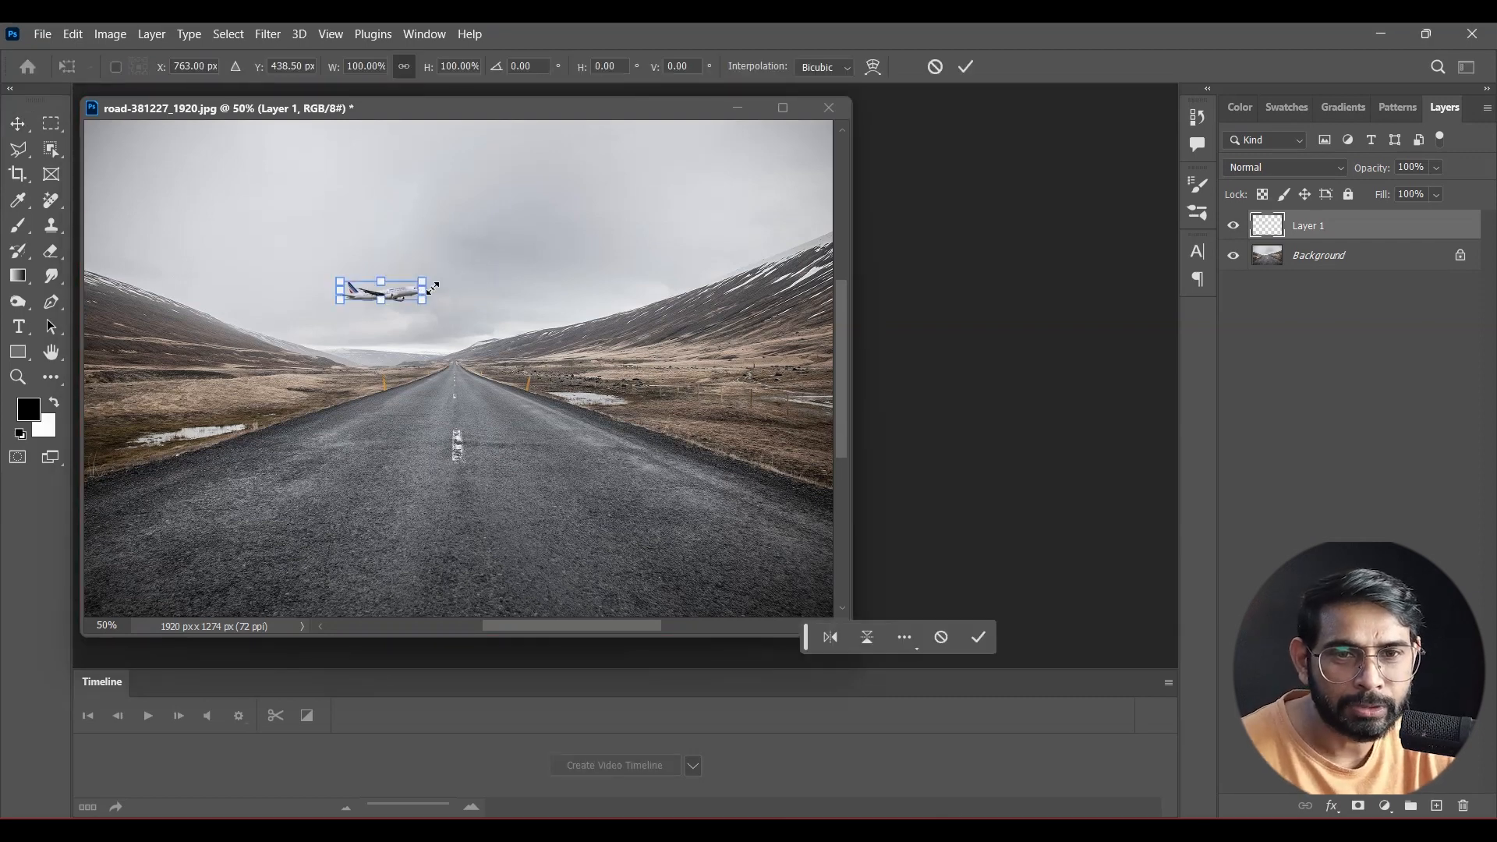
key(Return)
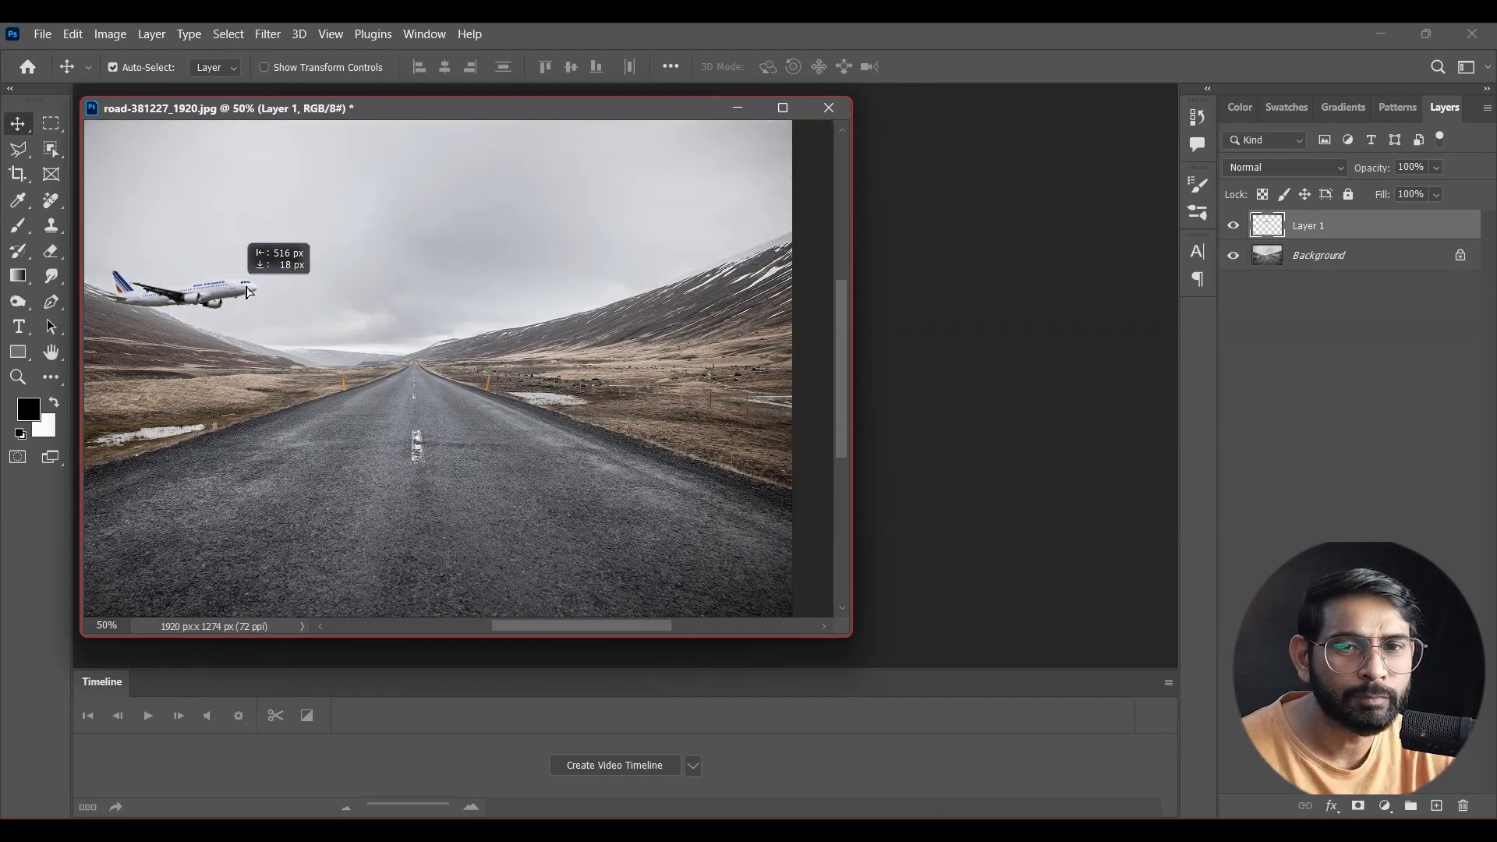
drag(662, 110, 664, 101)
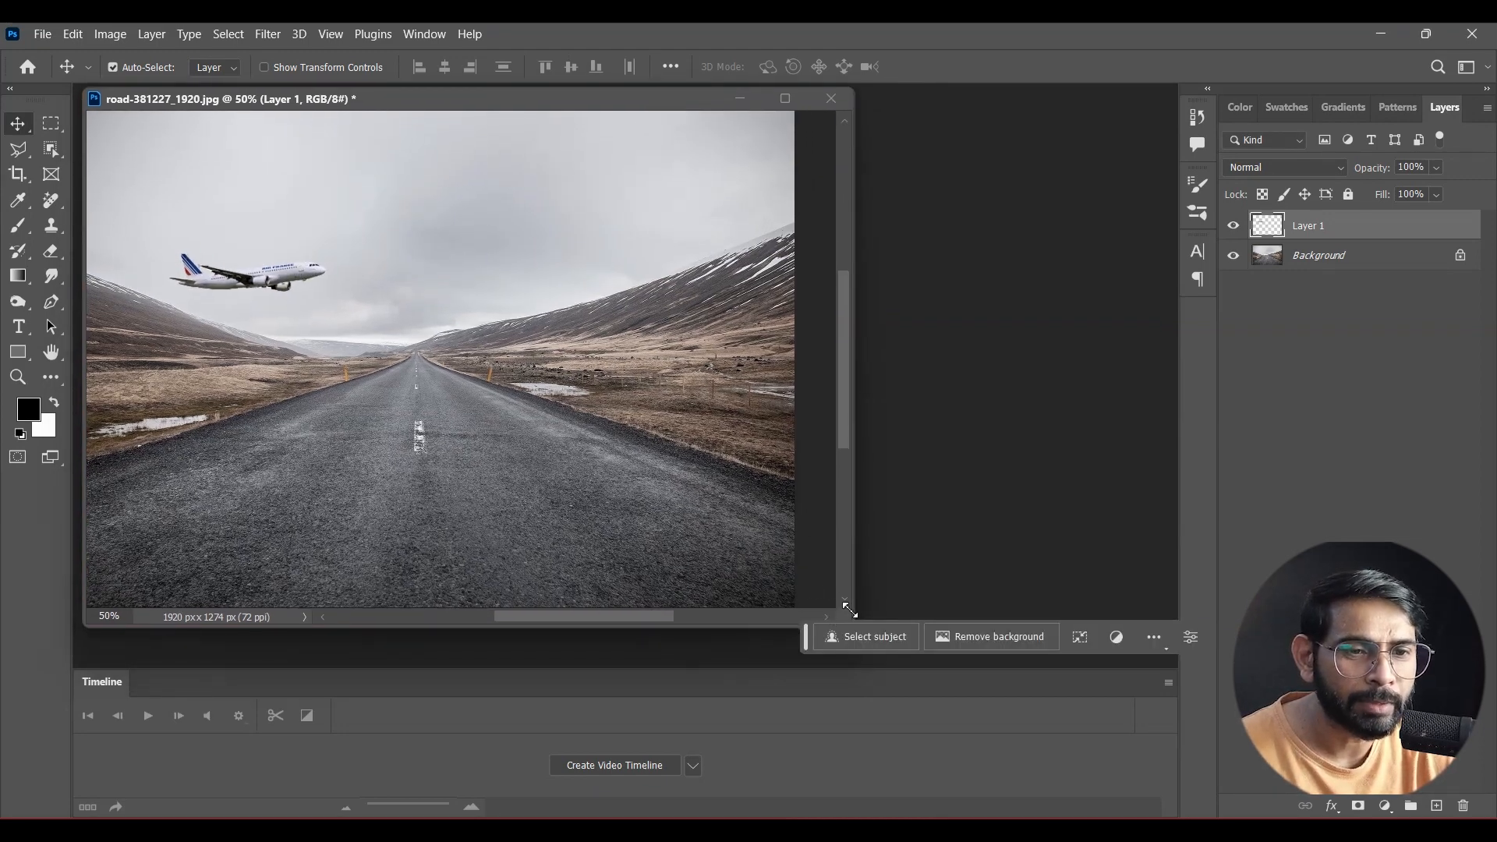
drag(852, 618, 942, 636)
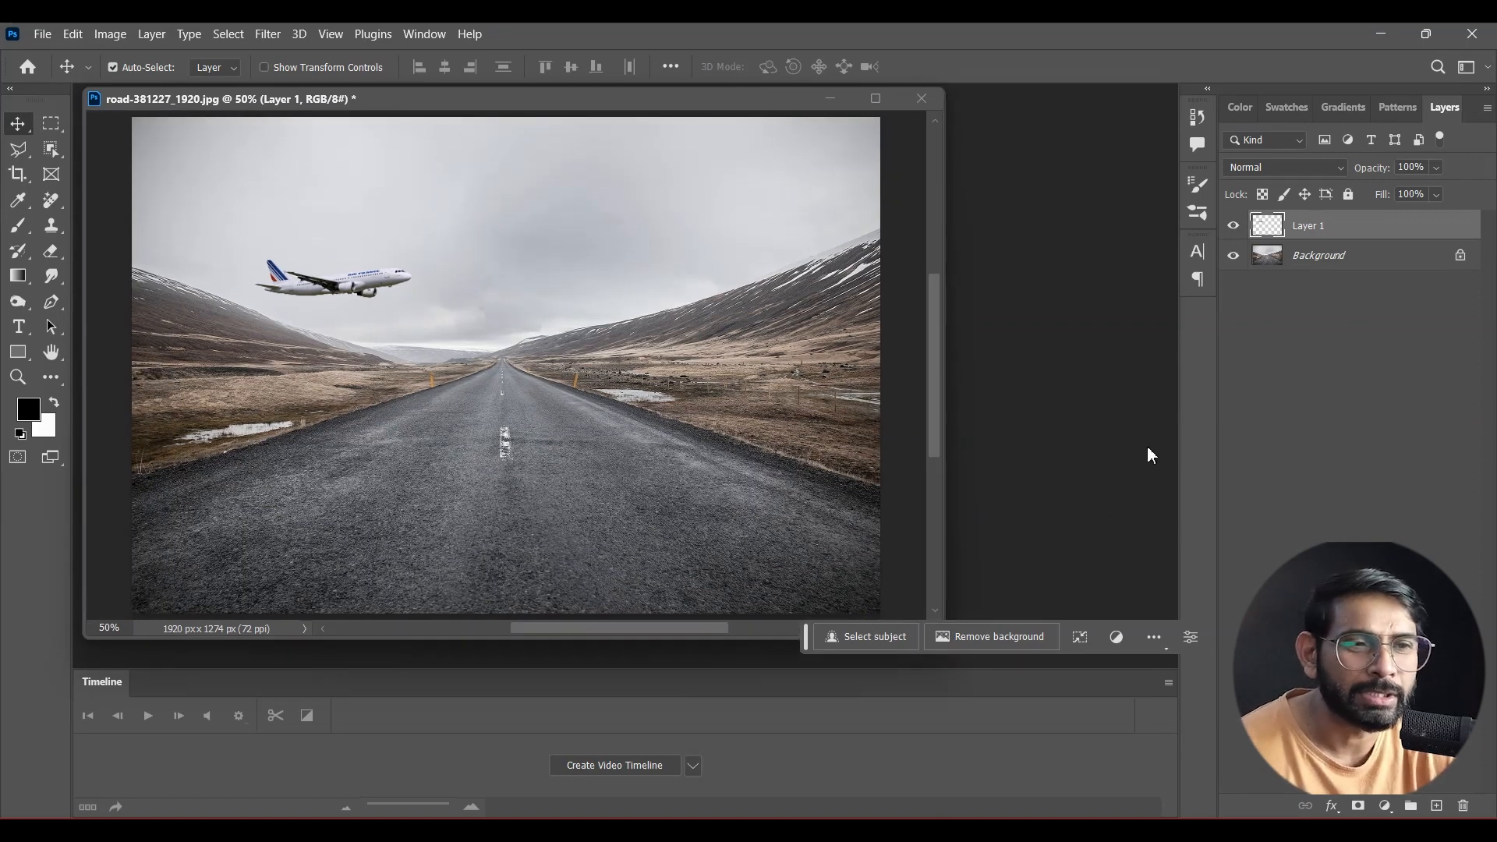
key(ctrl+z)
click(1326, 261)
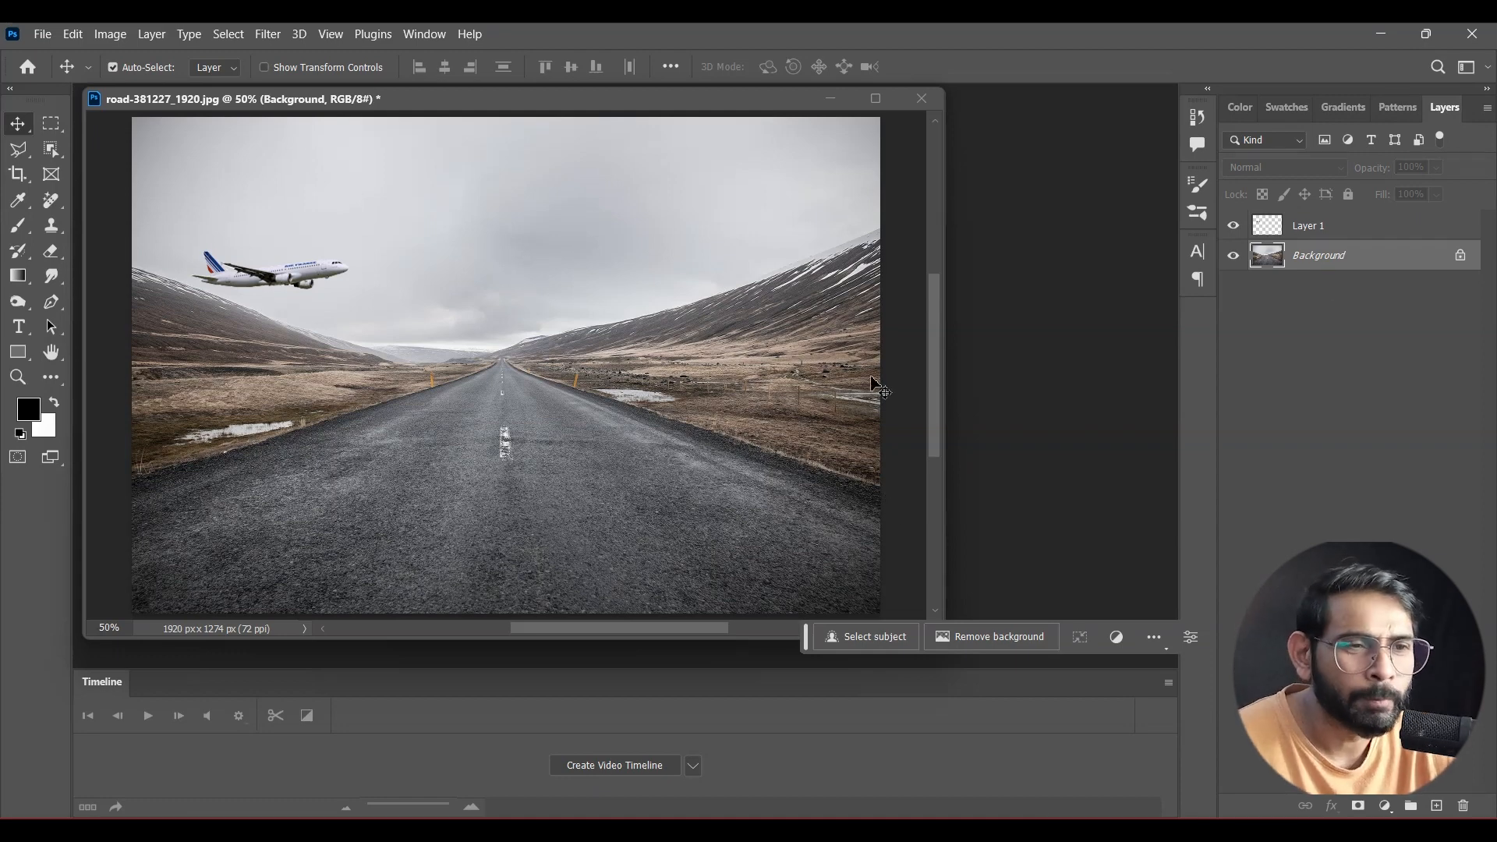
click(73, 33)
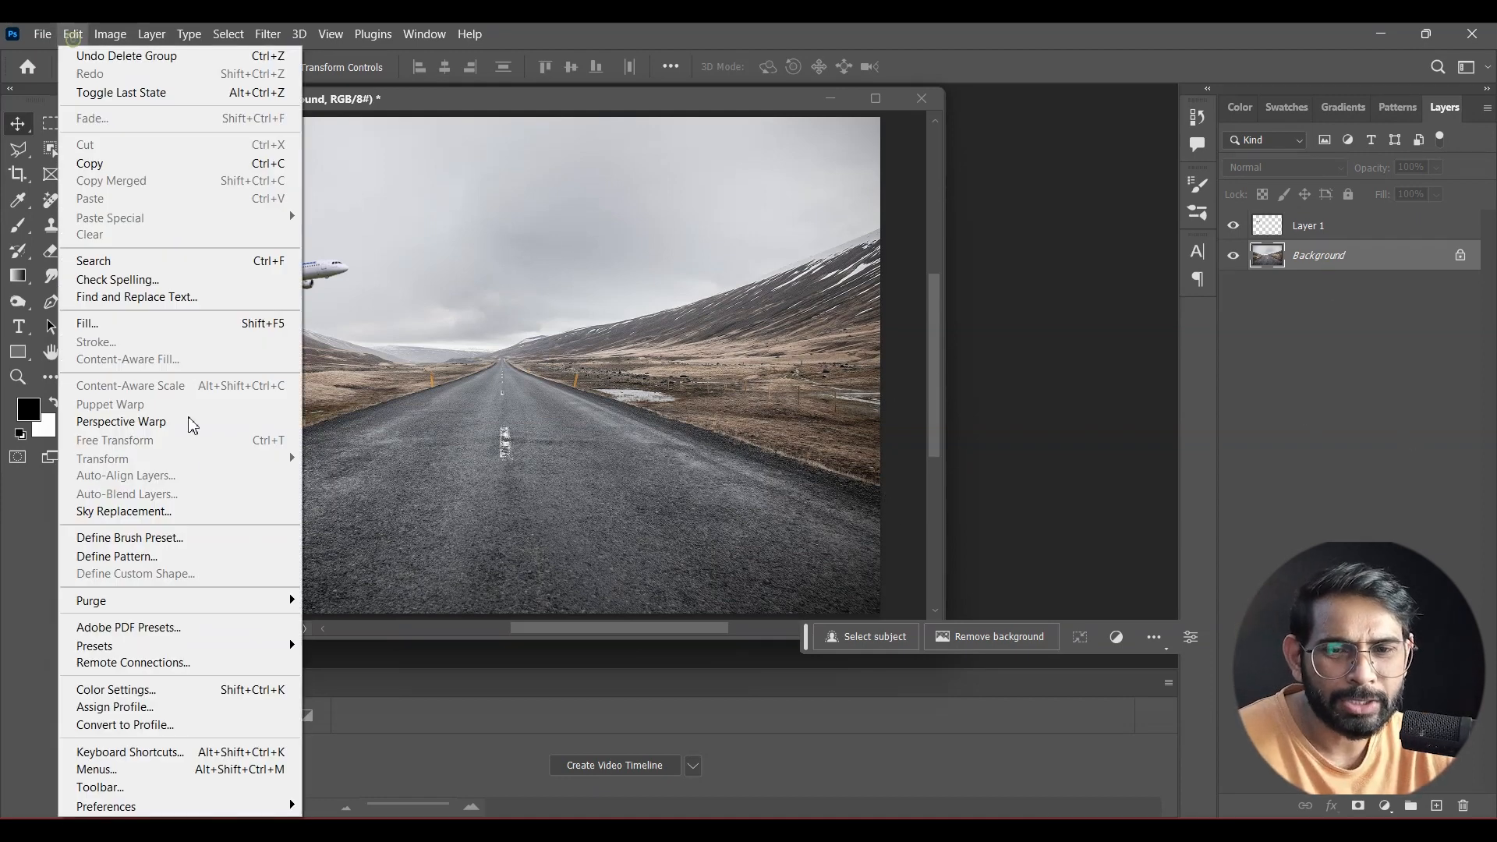
click(150, 513)
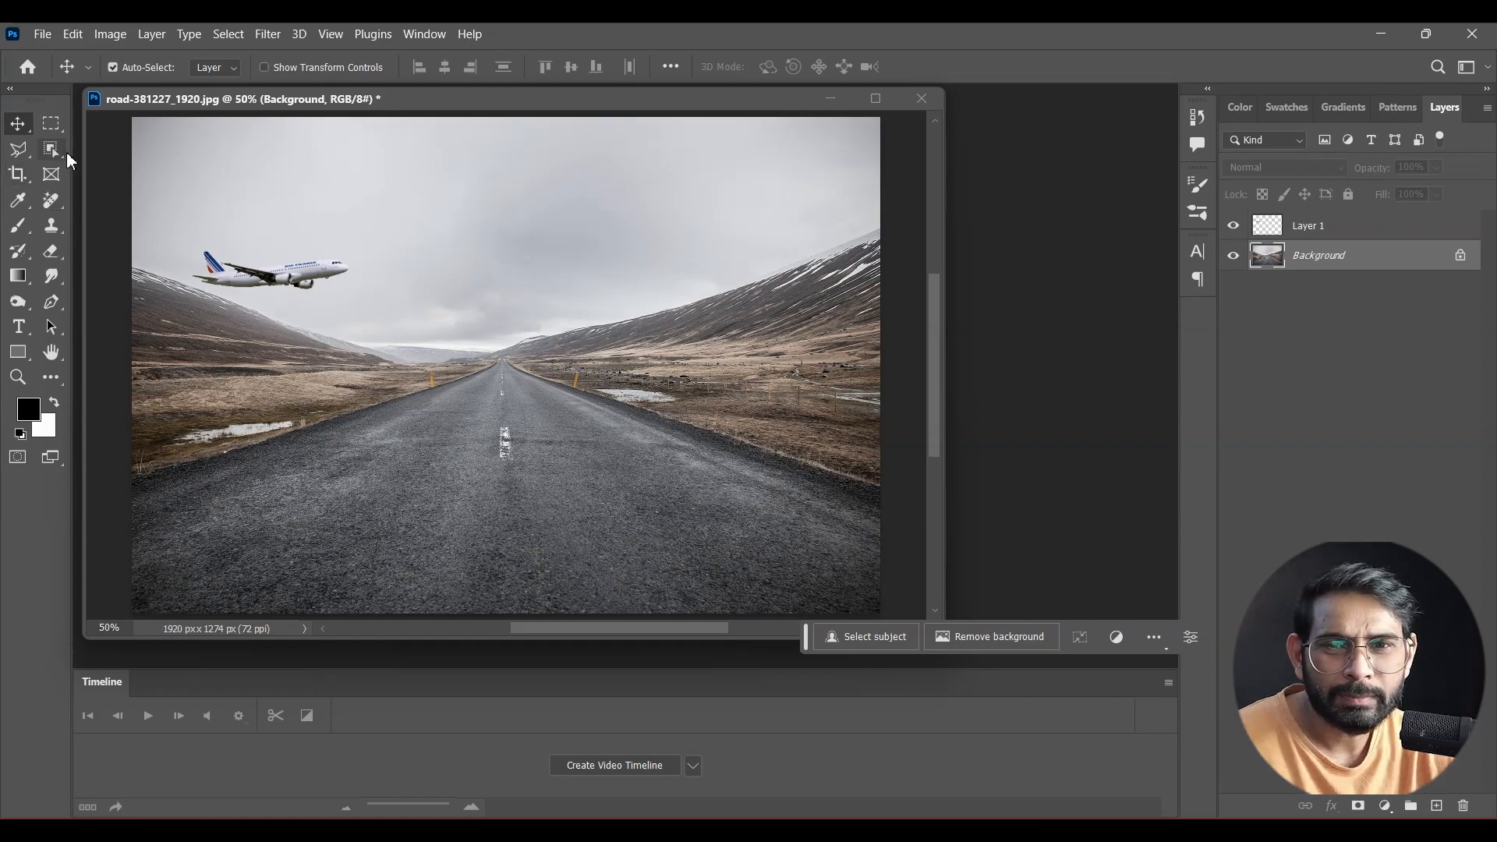
click(373, 205)
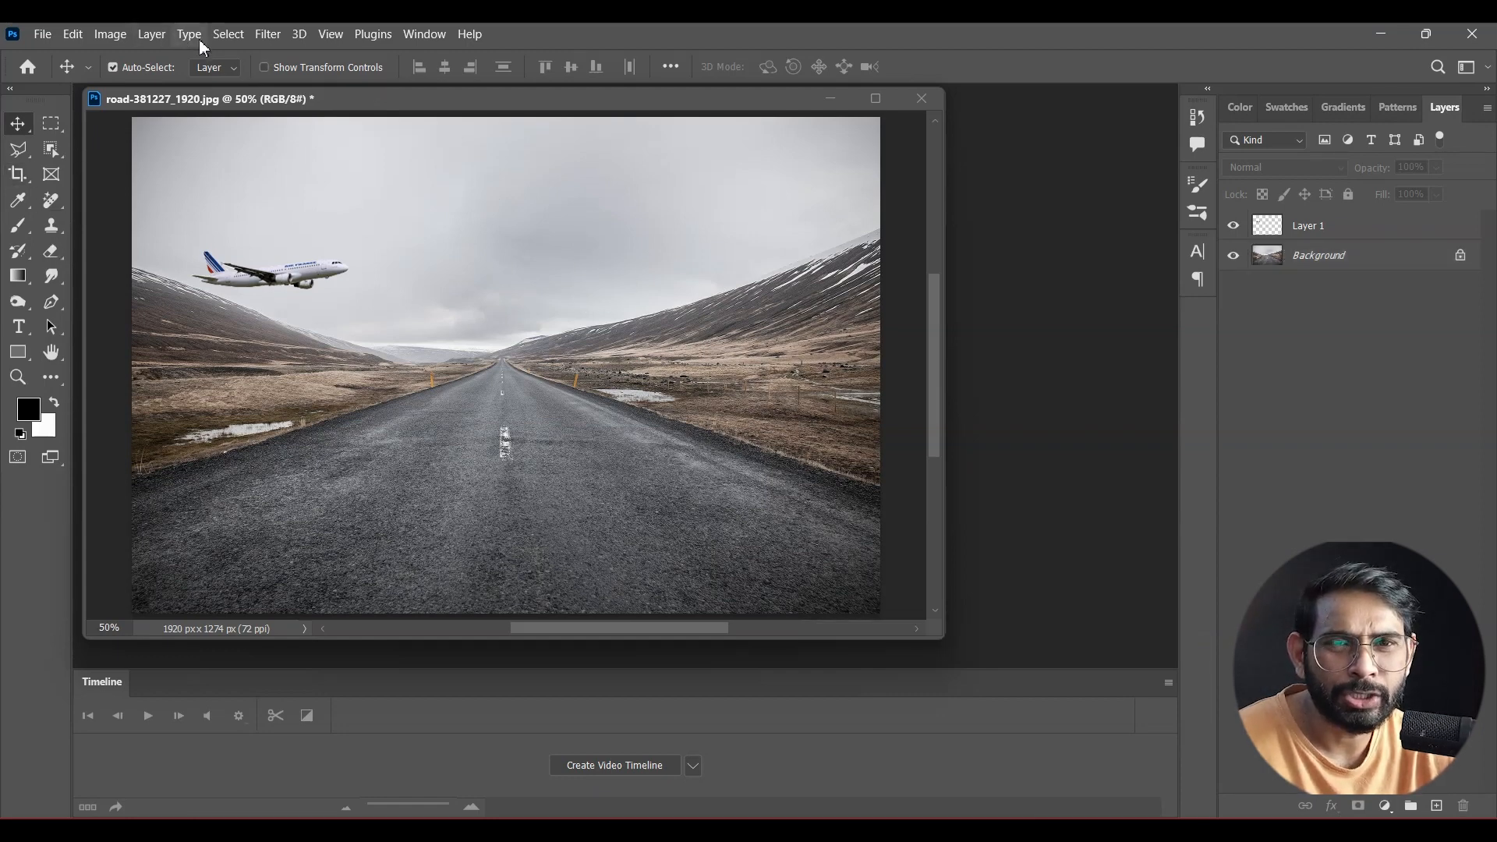
click(237, 31)
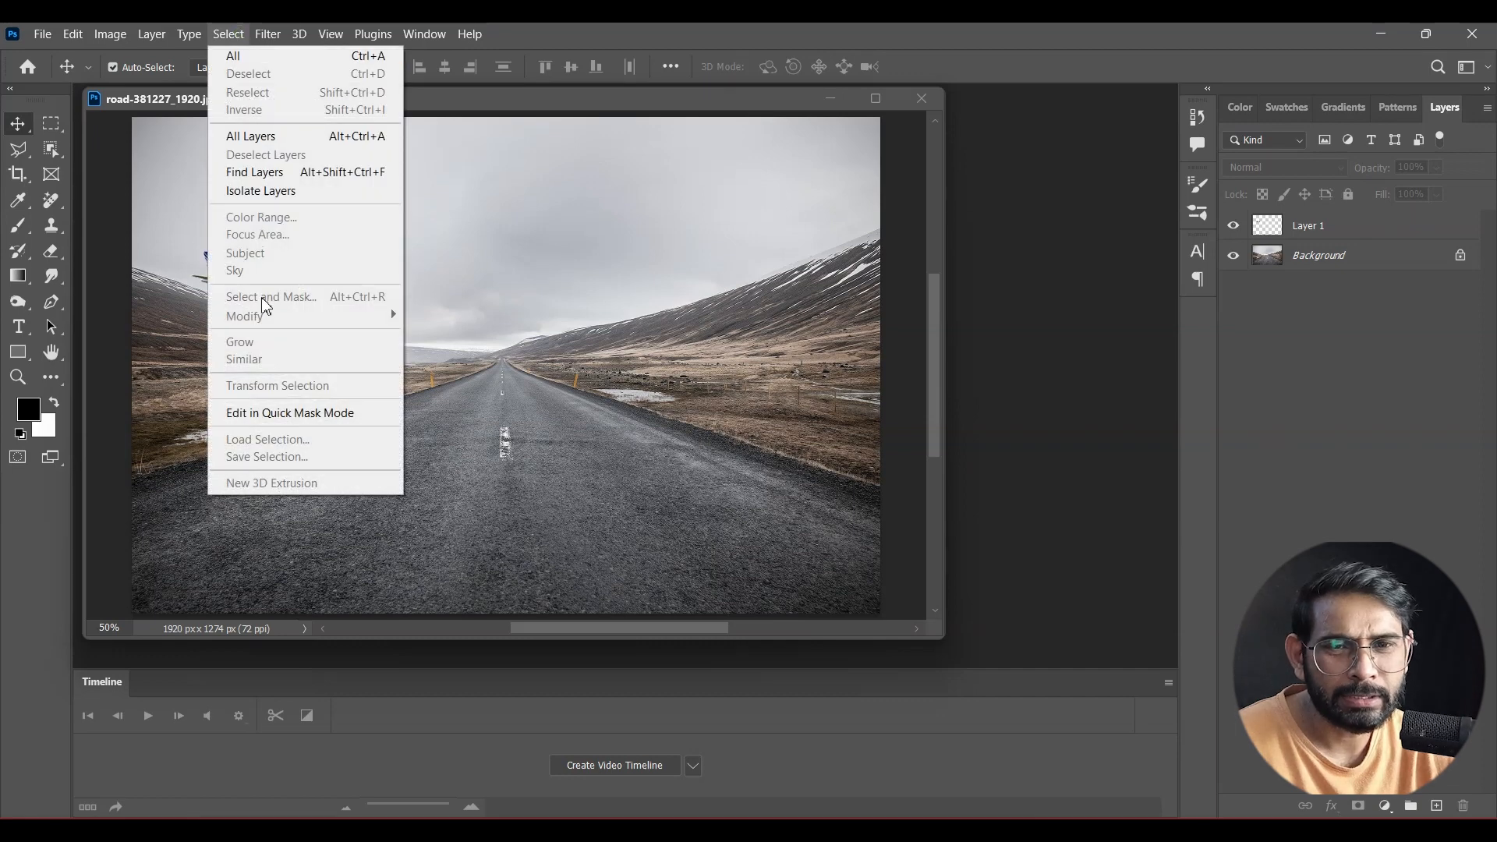
click(1100, 278)
- Select the sky area of the Background layer automatically
click(1336, 262)
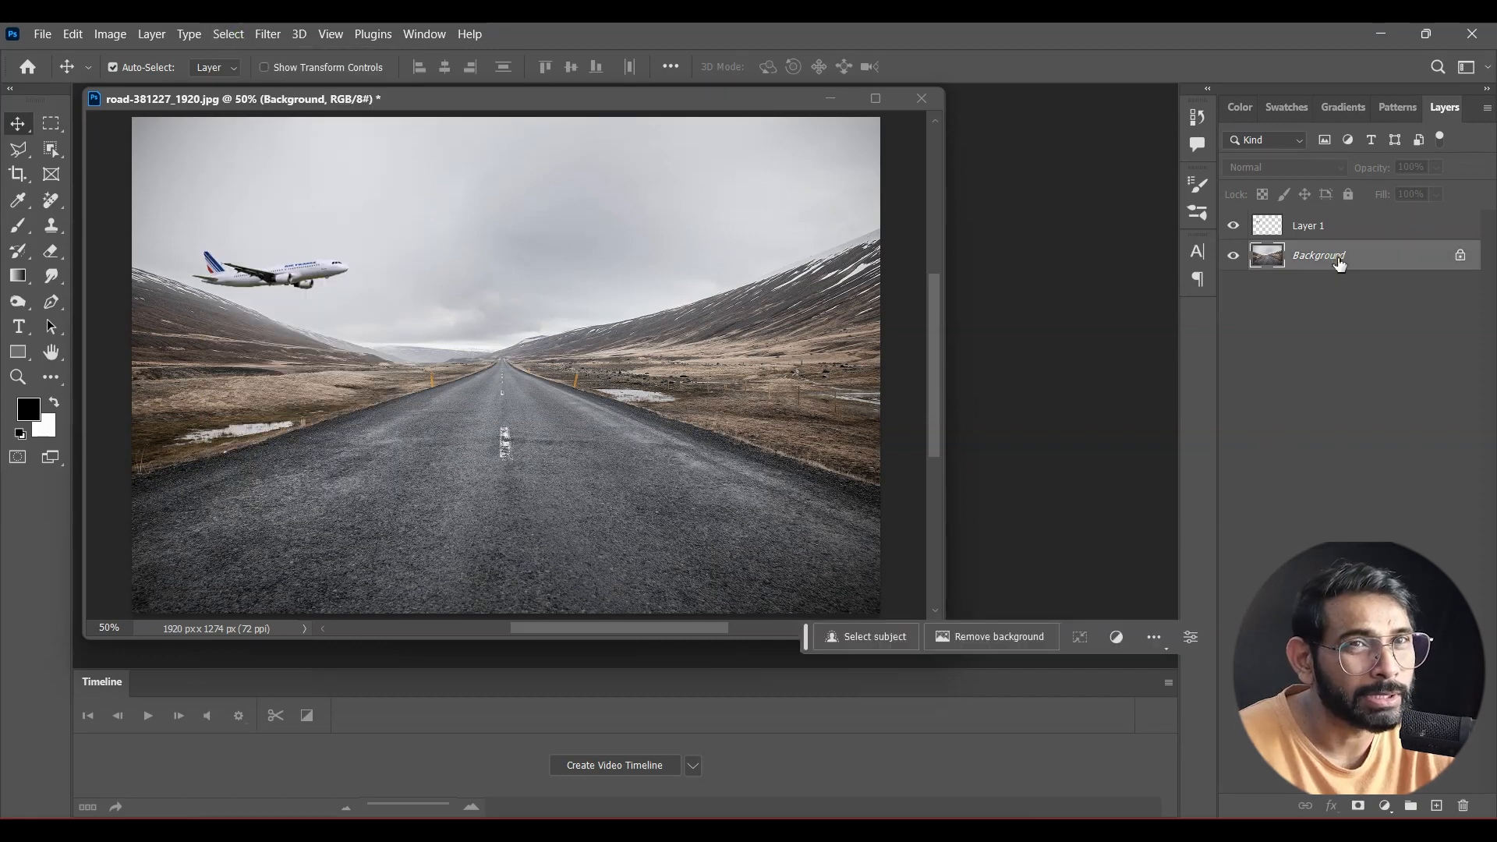
click(229, 34)
click(233, 265)
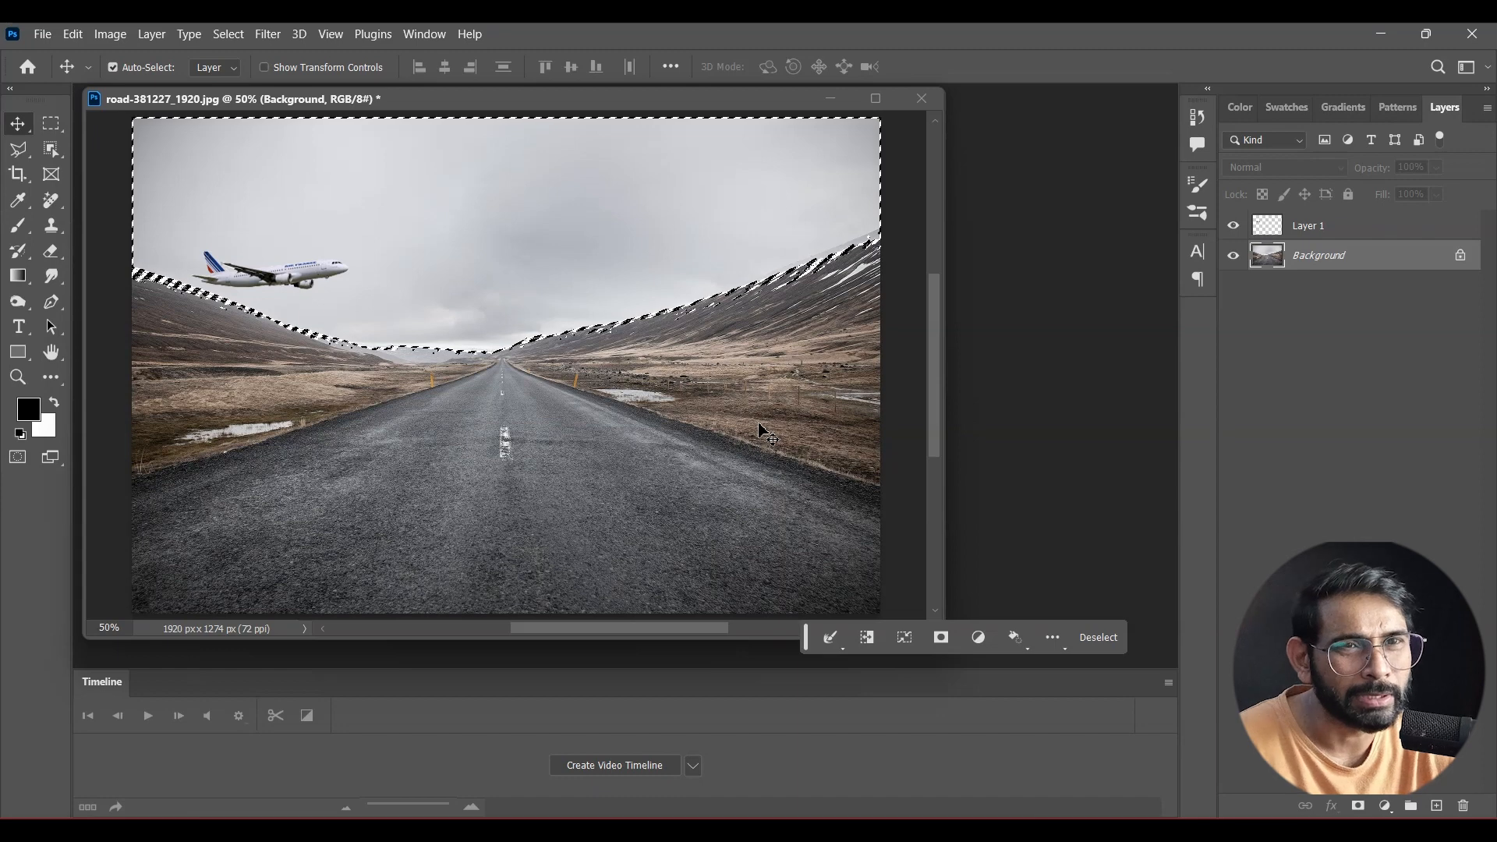
- Try to clear the selected sky from the locked Background layer, and undo the removal
key(ctrl)
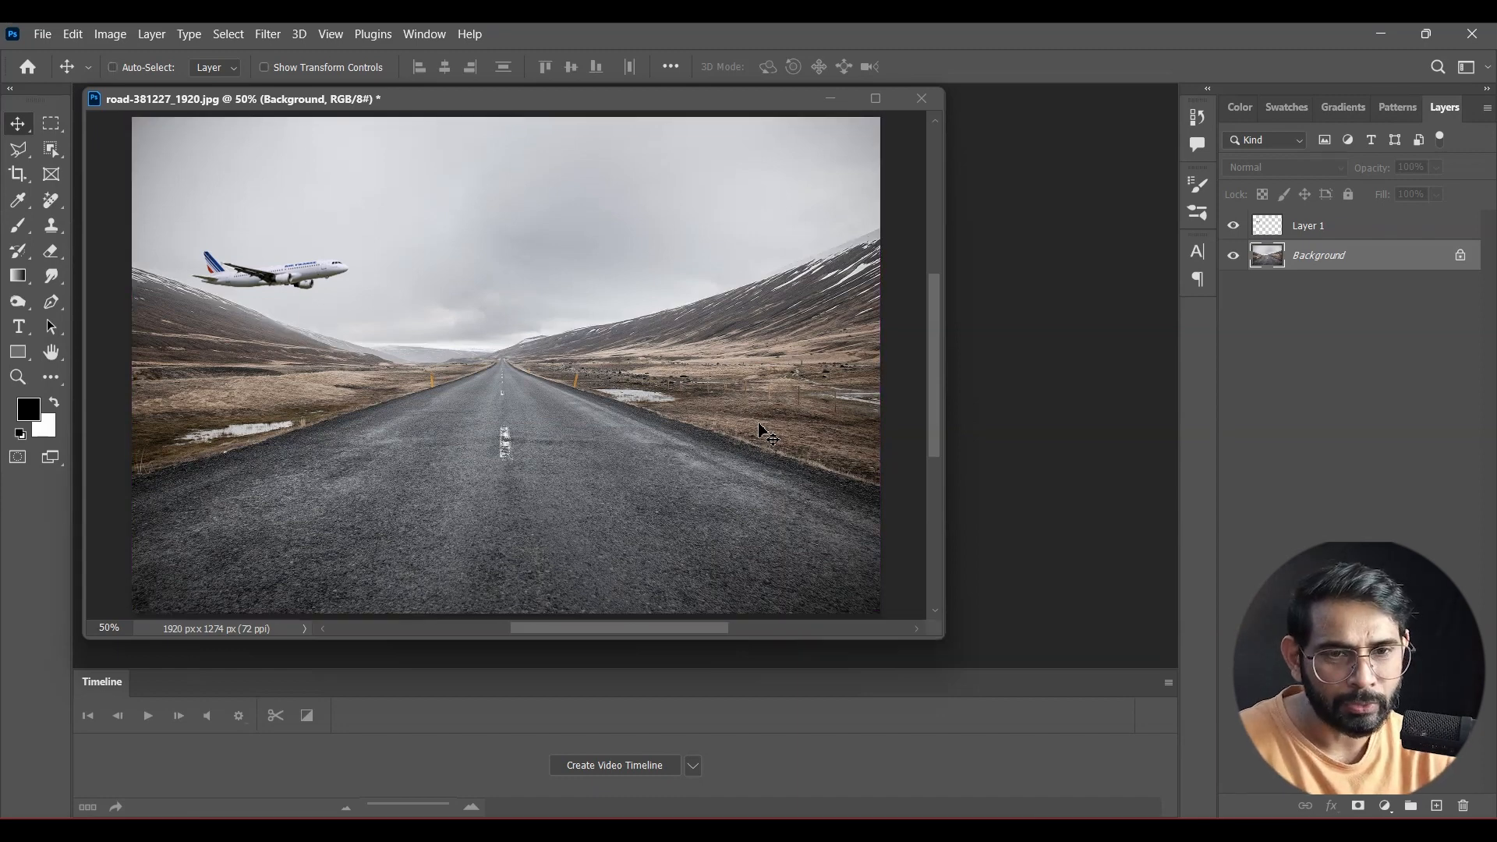
key(ctrl+BackSpace)
key(ctrl+d)
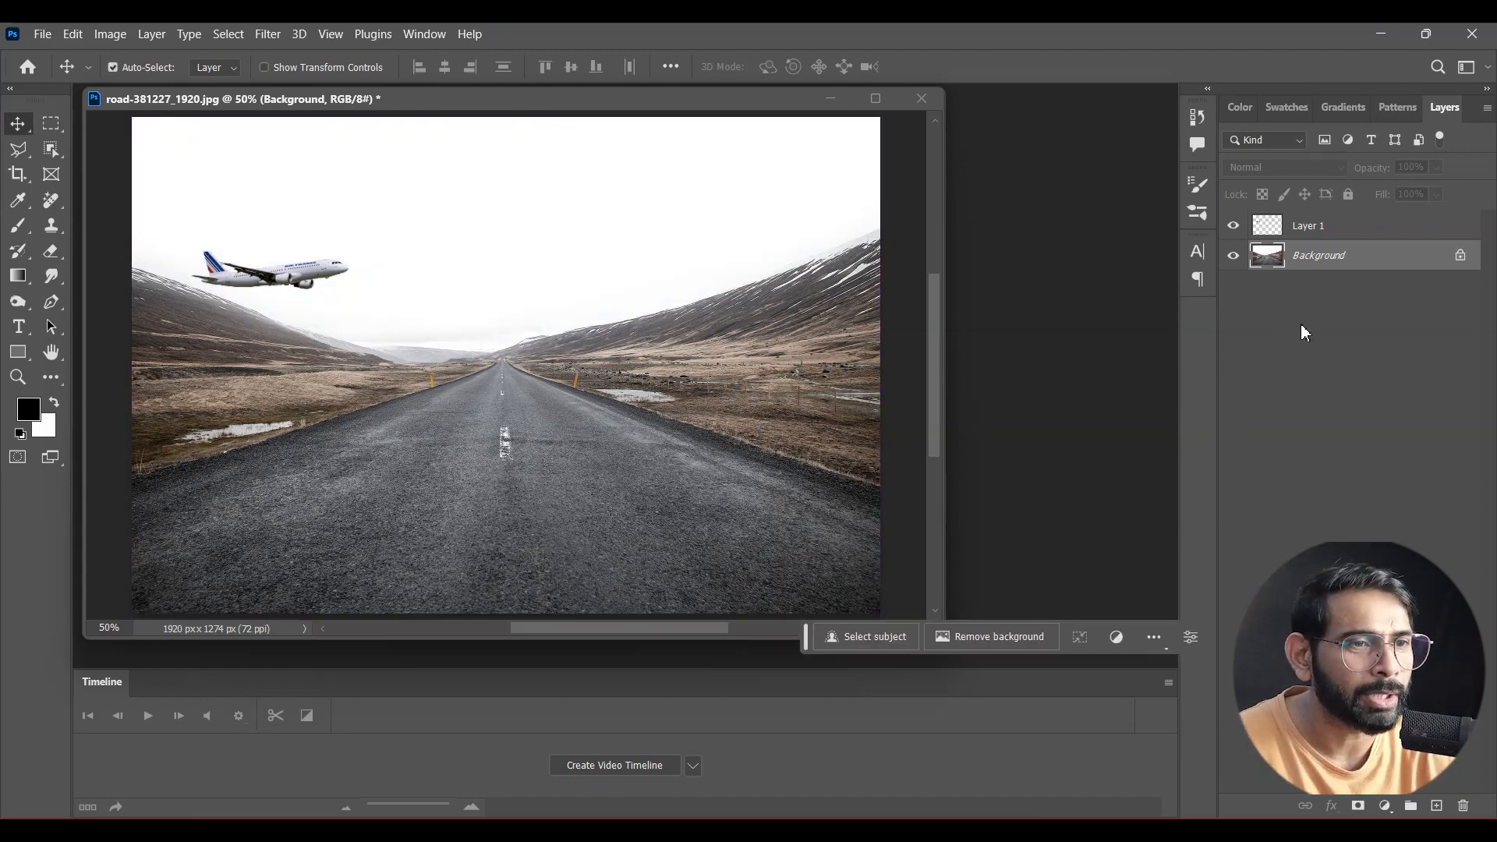
key(ctrl+z)
key(ctrl+z)
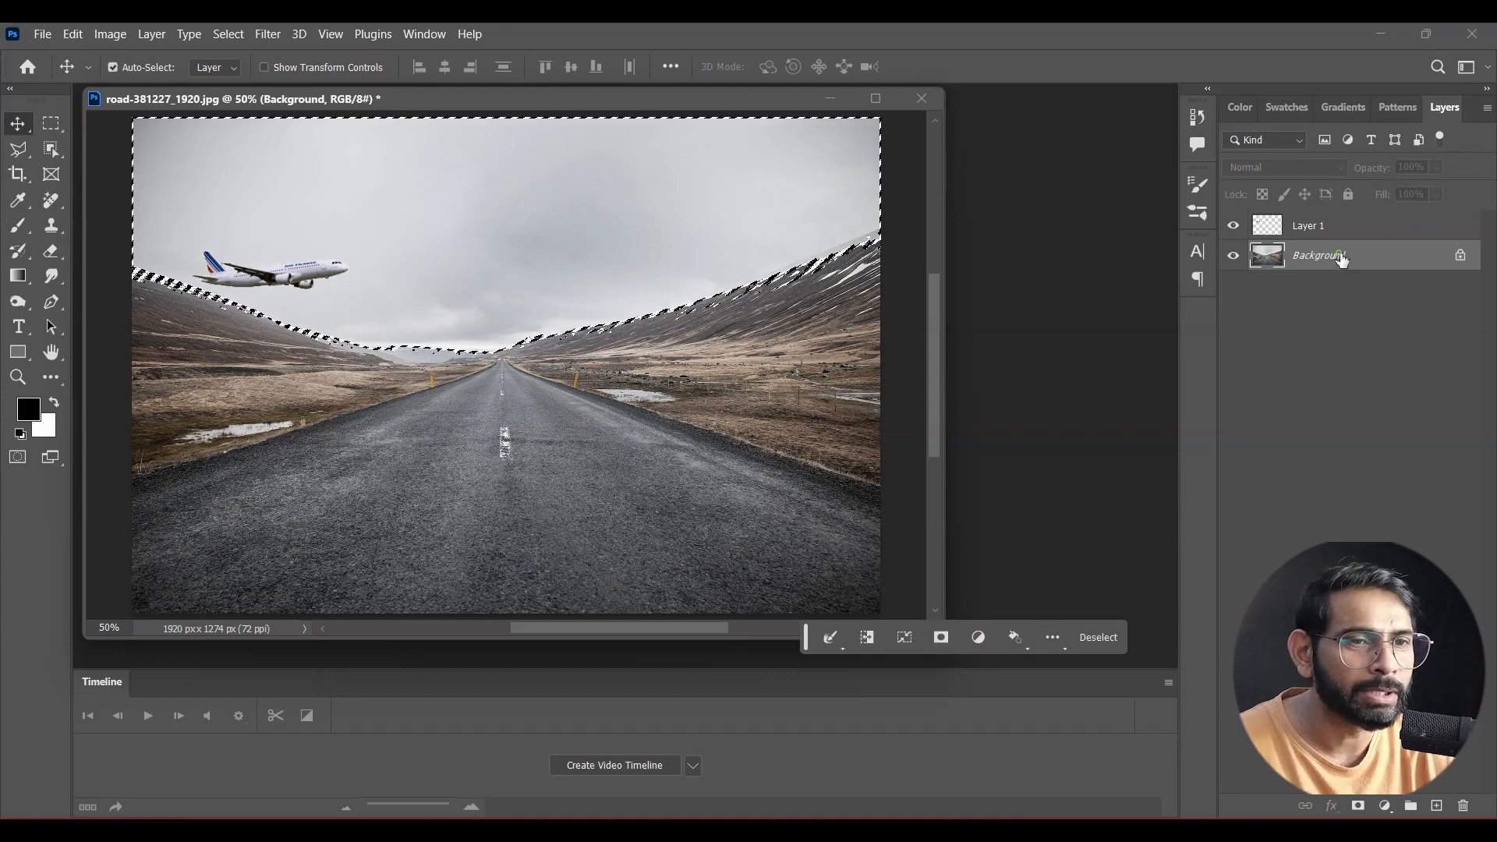
- Convert the Background into a regular layer, delete the selected sky from it and deselect
double_click(1335, 257)
click(919, 269)
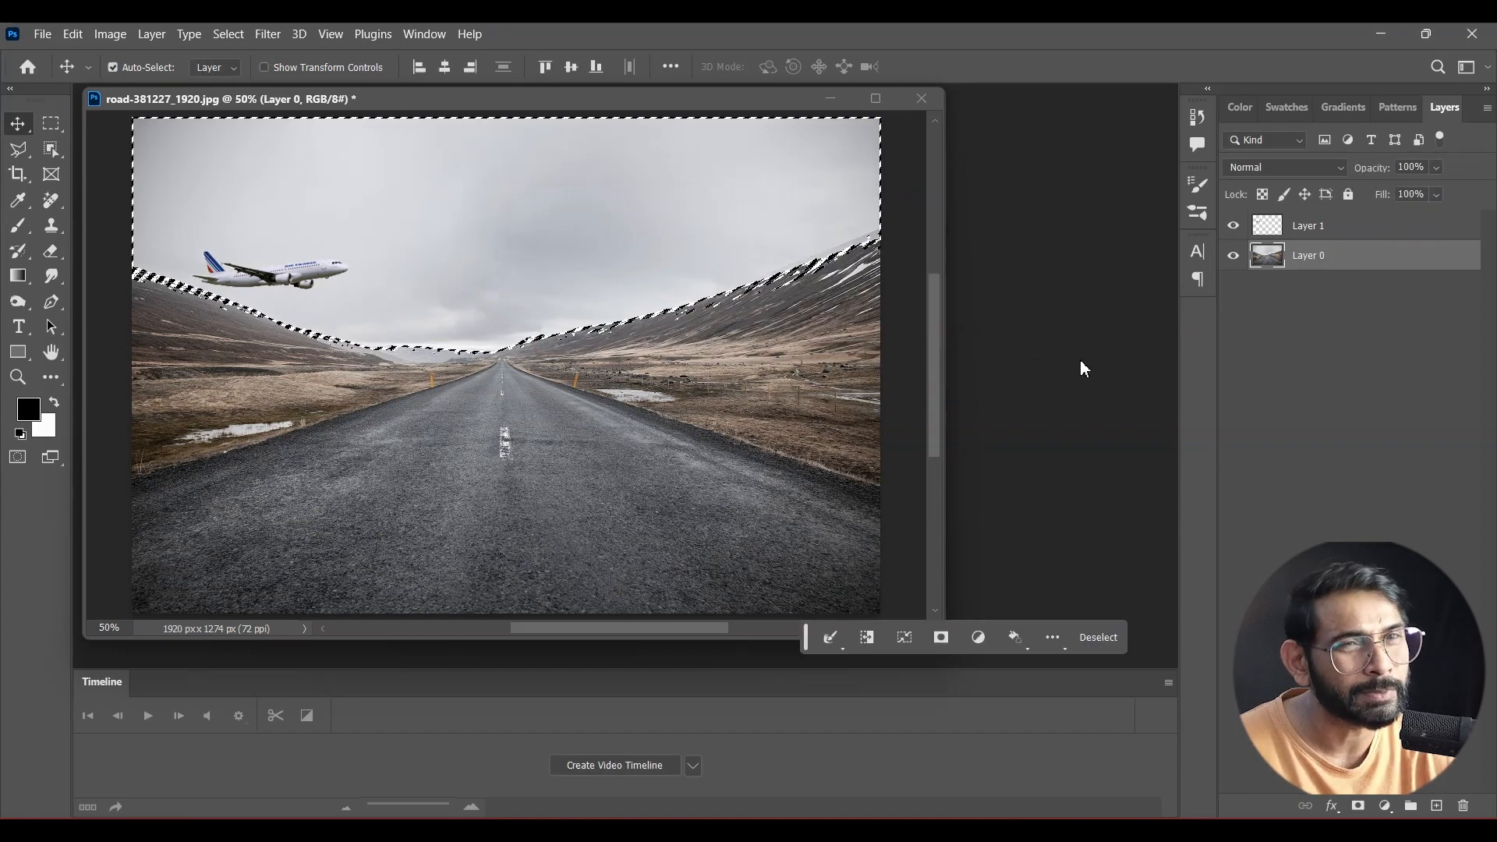
key(Delete)
key(ctrl+d)
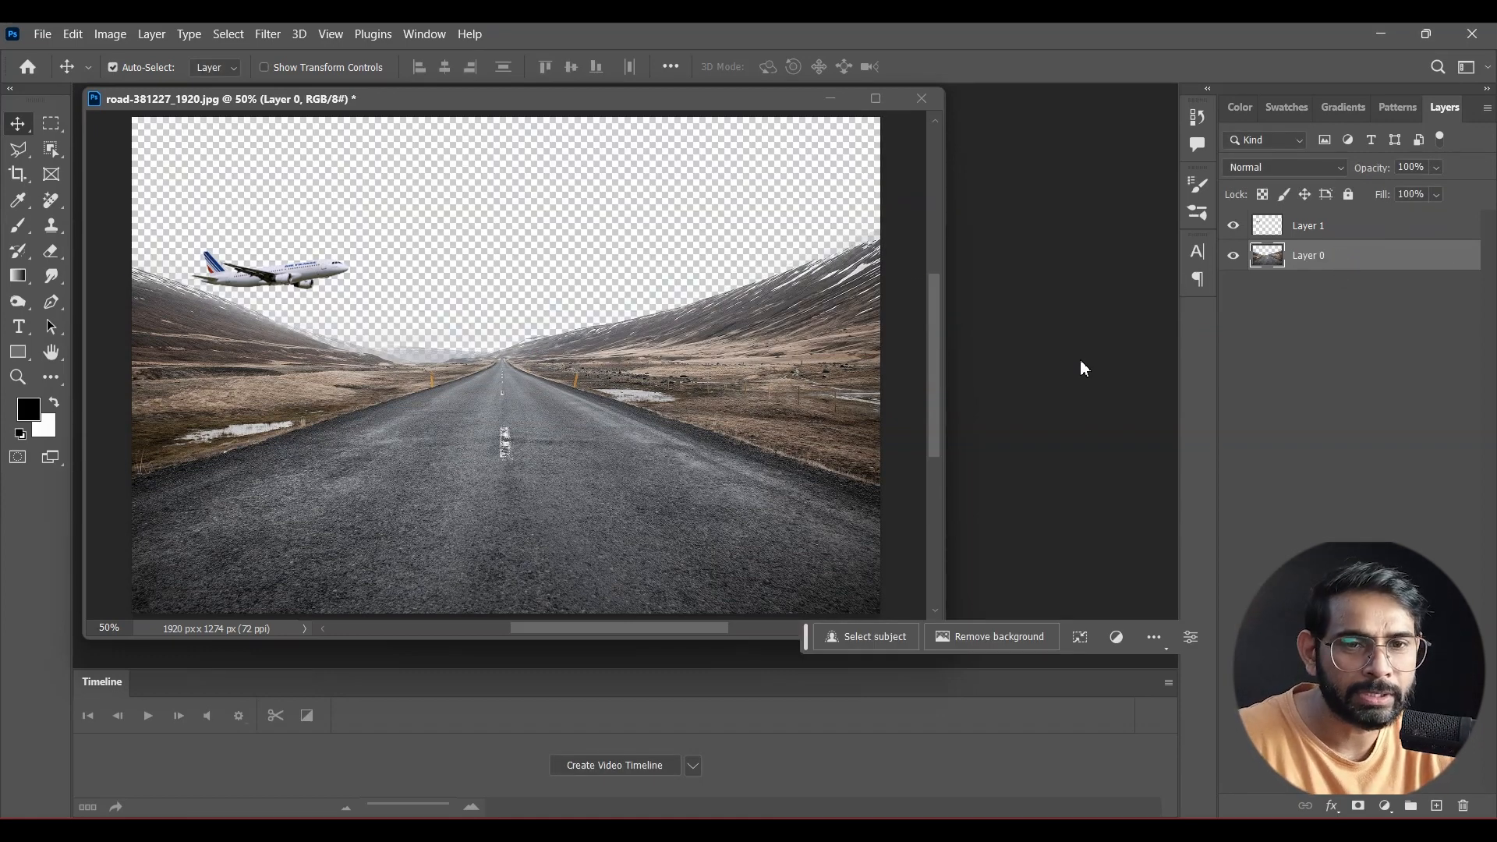
- Paste the original sky in place on a new layer above the road and scale it up slightly
click(1440, 807)
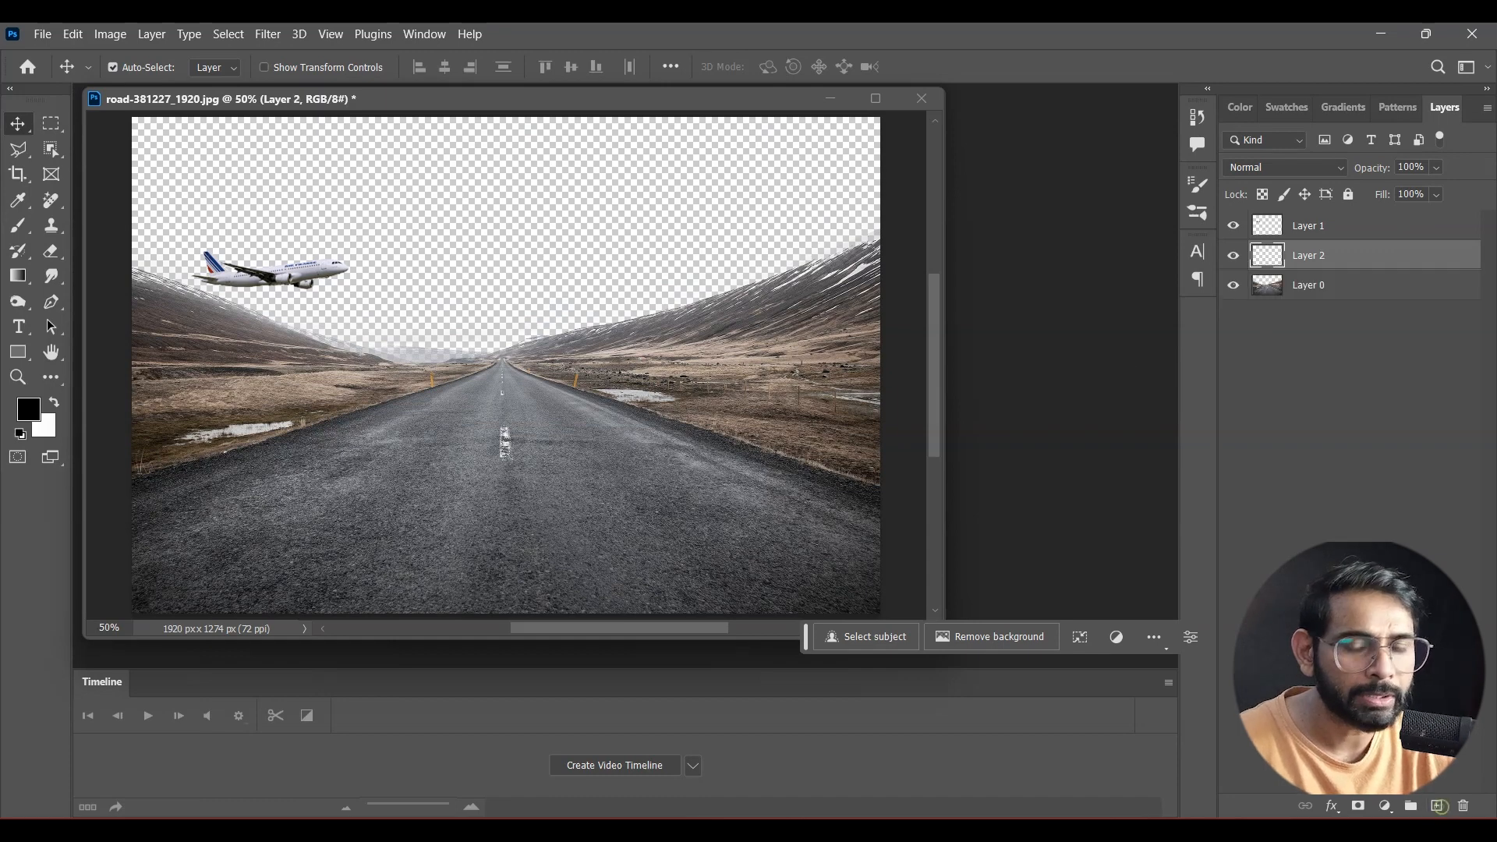
key(ctrl+shift+v)
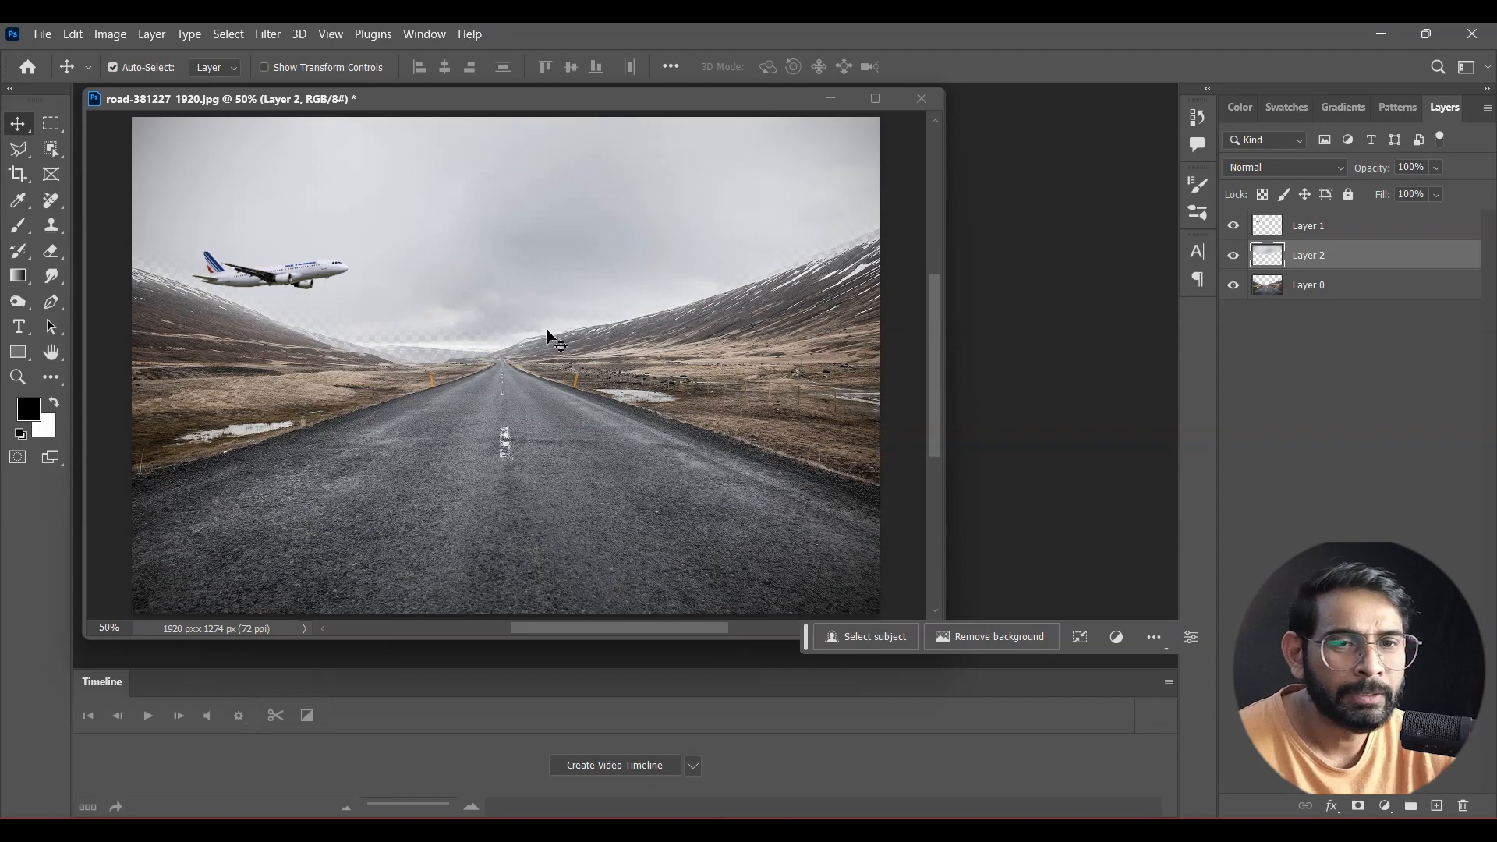
click(113, 67)
key(ctrl+t)
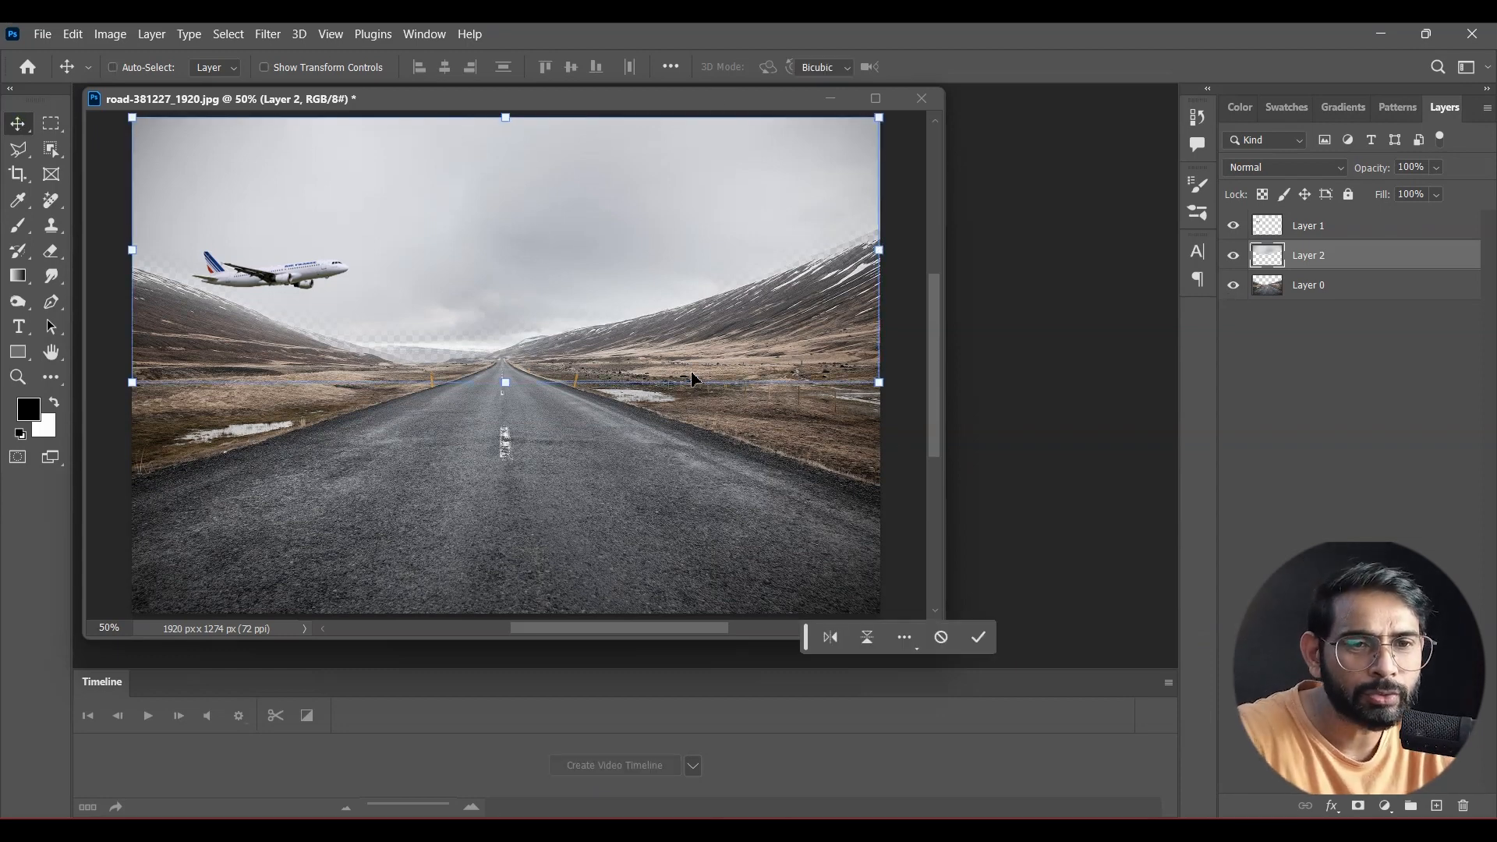
drag(880, 383, 926, 406)
key(Return)
- Restack the road layer and the pasted original sky layer, and delete the pasted sky layer
drag(1314, 287, 1310, 265)
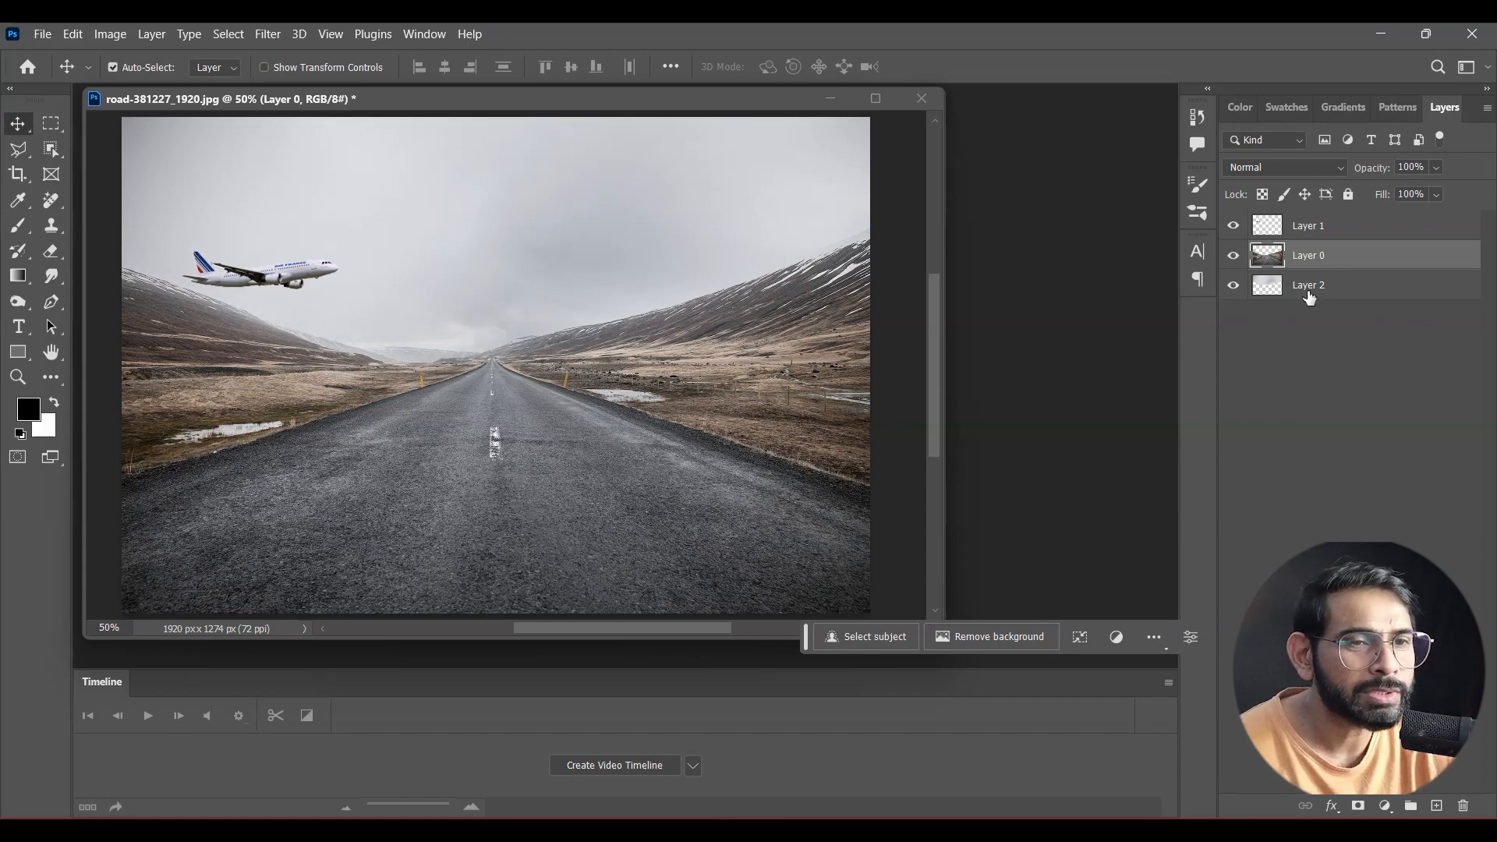
click(1309, 288)
drag(562, 227, 555, 224)
key(ctrl+bracketright)
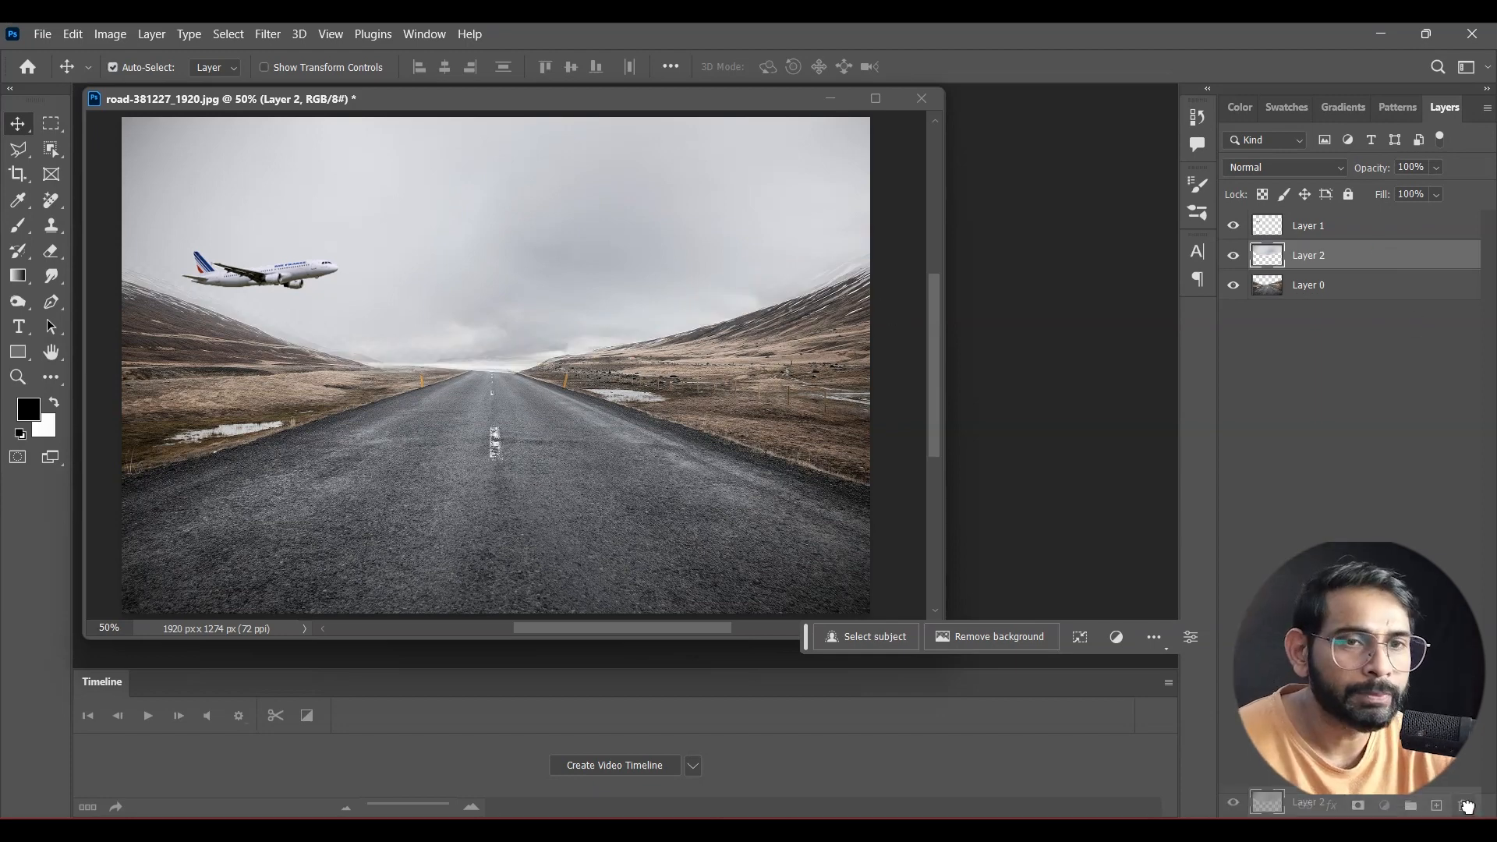
drag(1466, 805, 1467, 805)
key(ctrl+o)
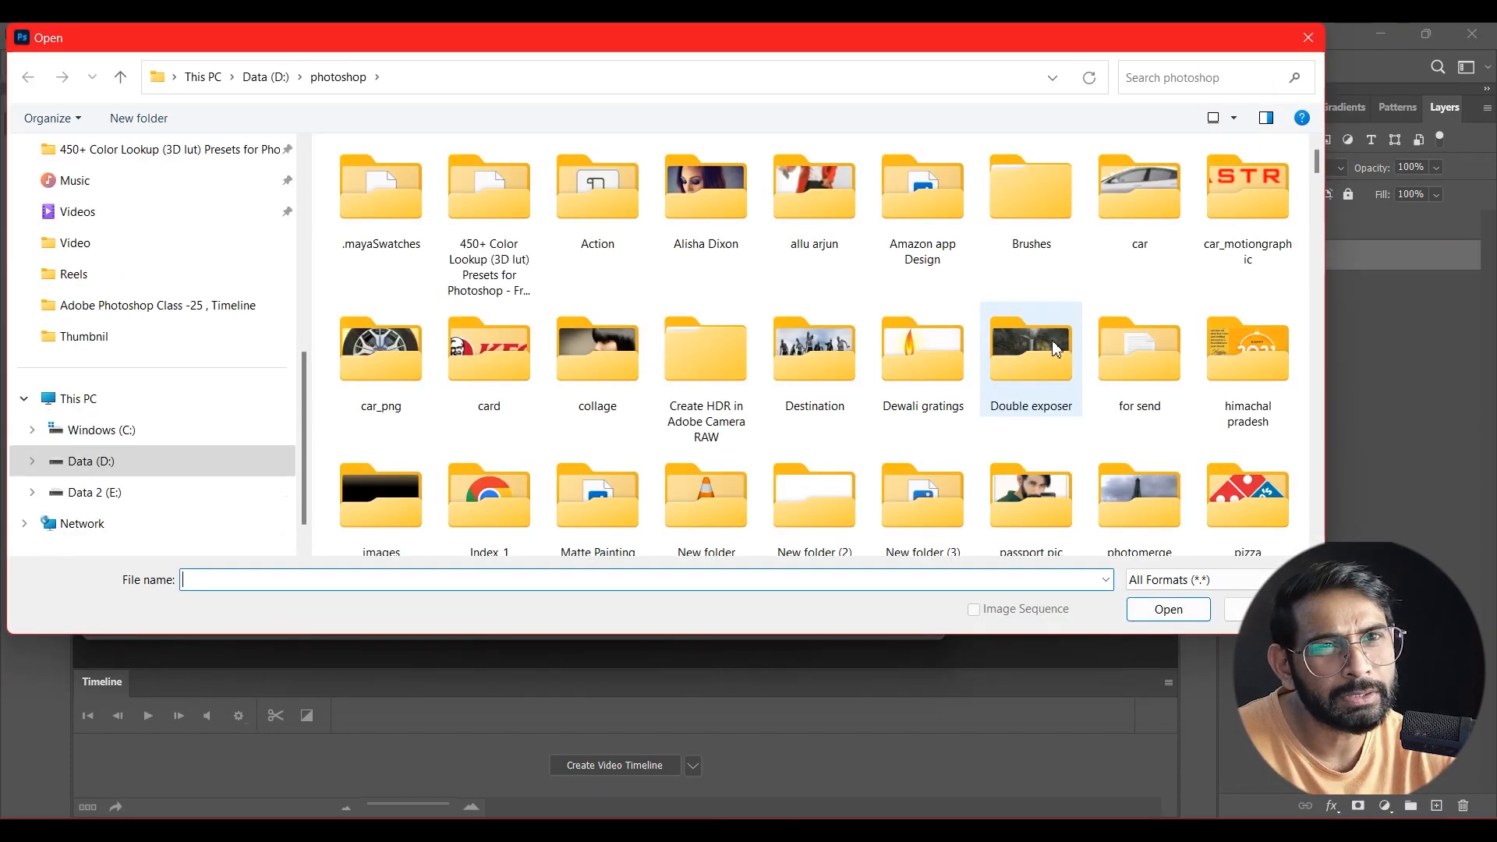
drag(1316, 164, 1301, 489)
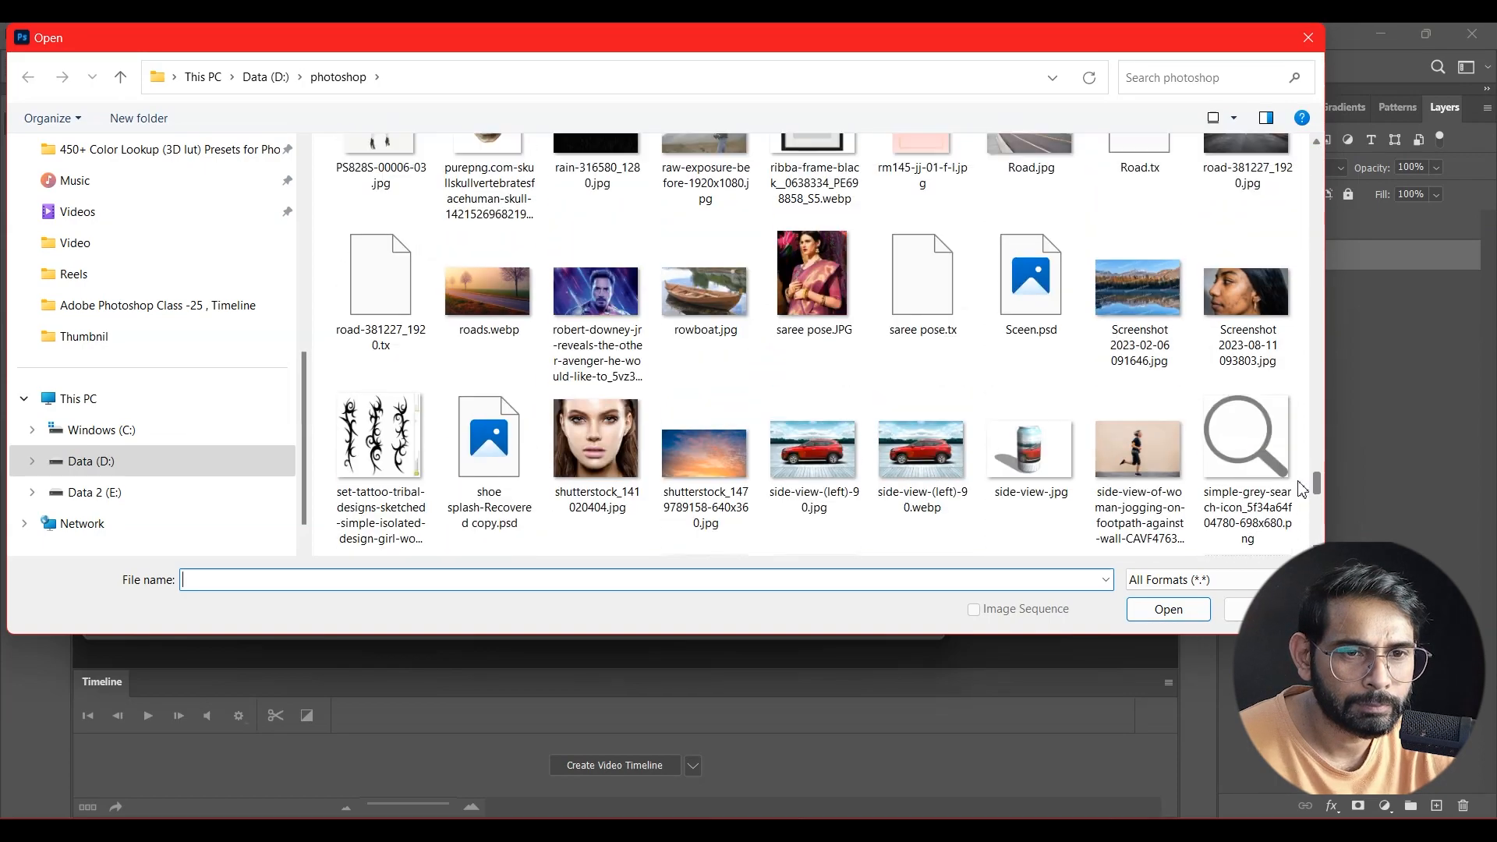
double_click(704, 452)
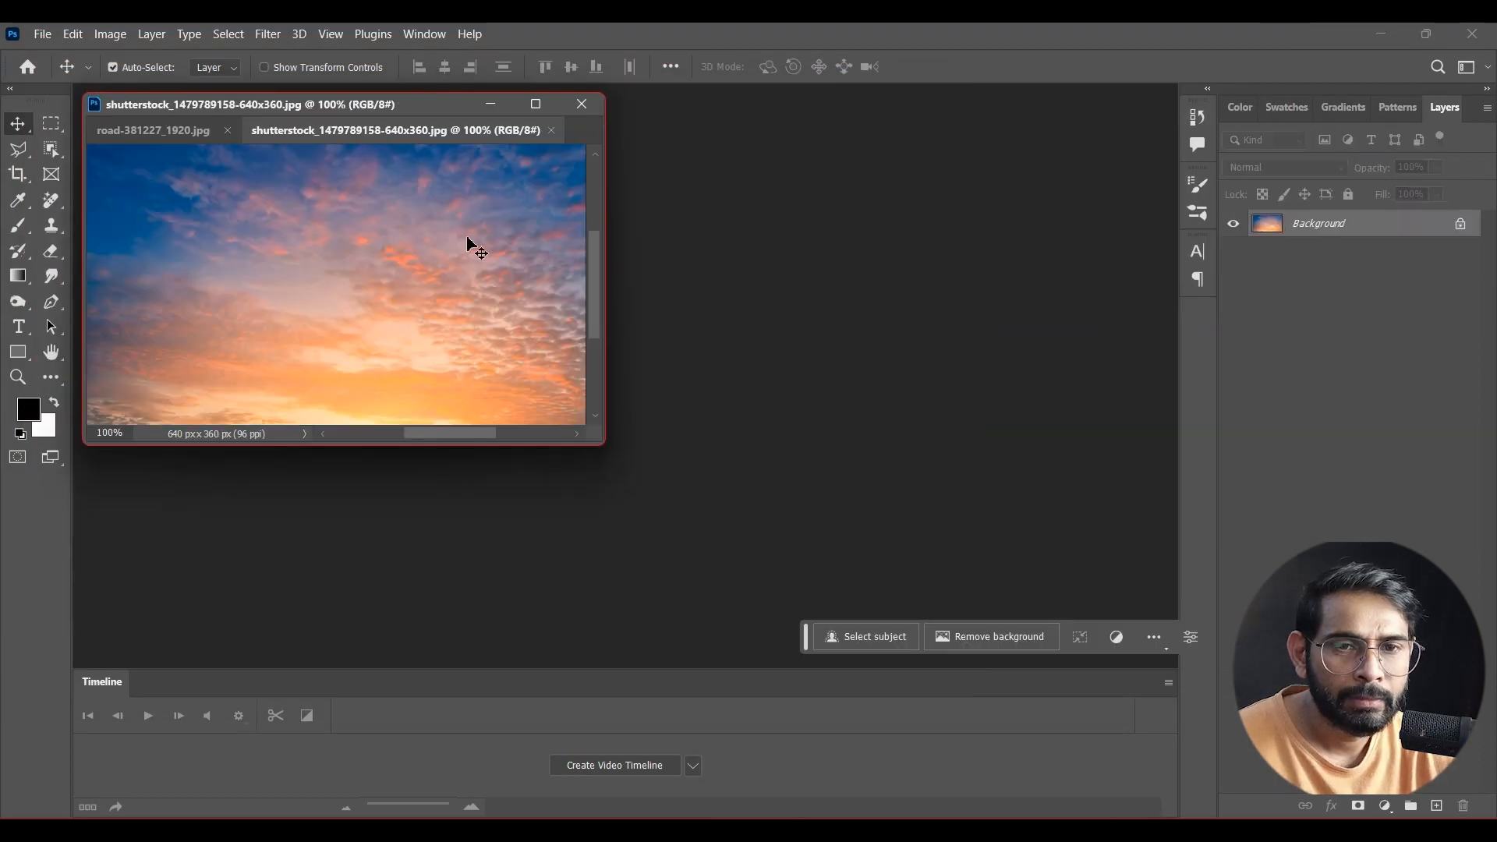
drag(415, 133, 546, 248)
click(1210, 230)
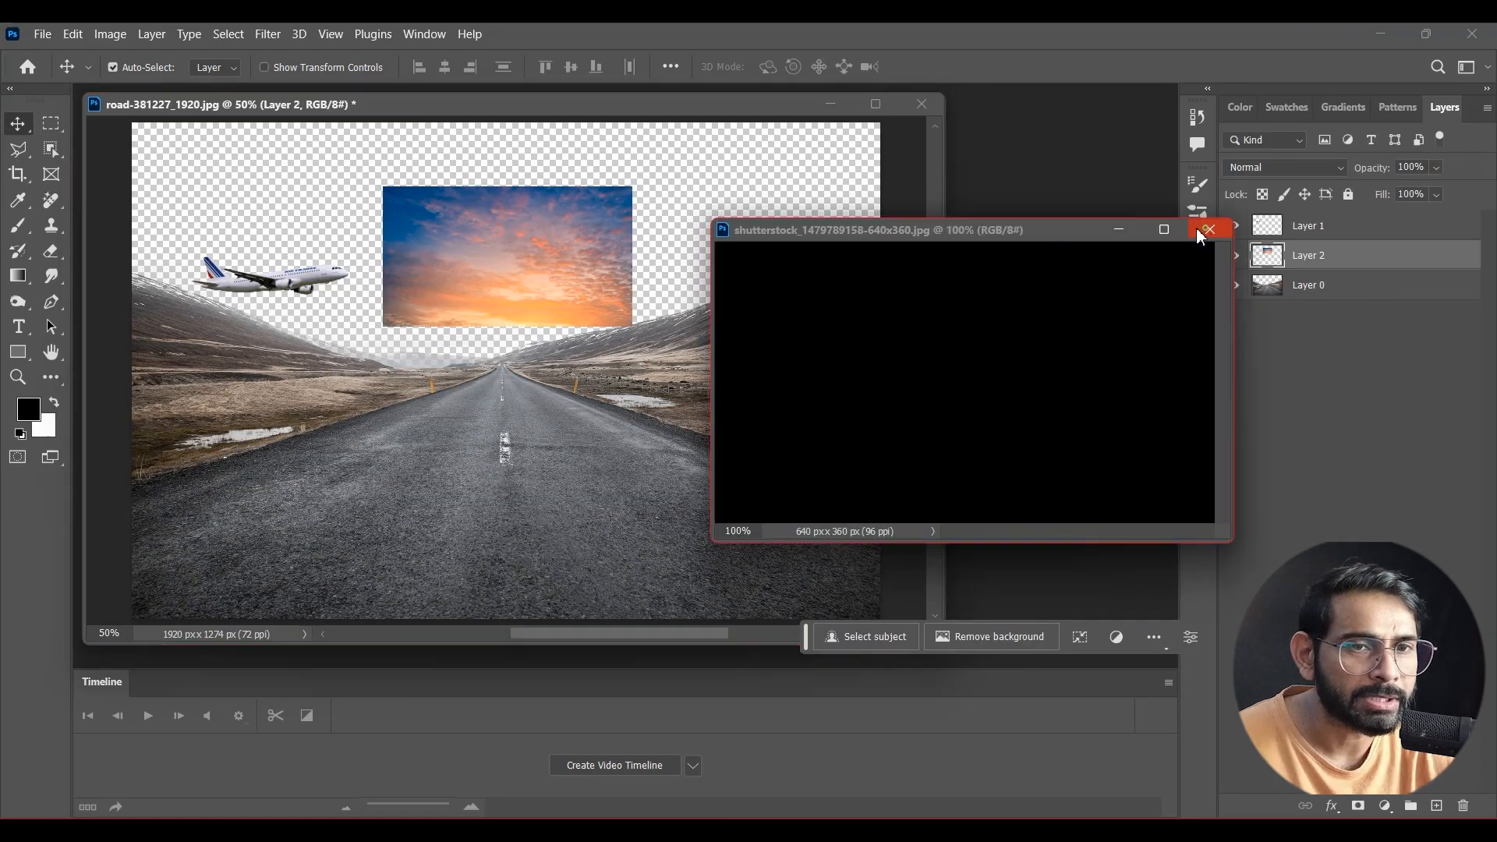
- Enlarge the sunset image to span the road scene, and position its layer beneath the road layer to fill the empty sky
key(ctrl+t)
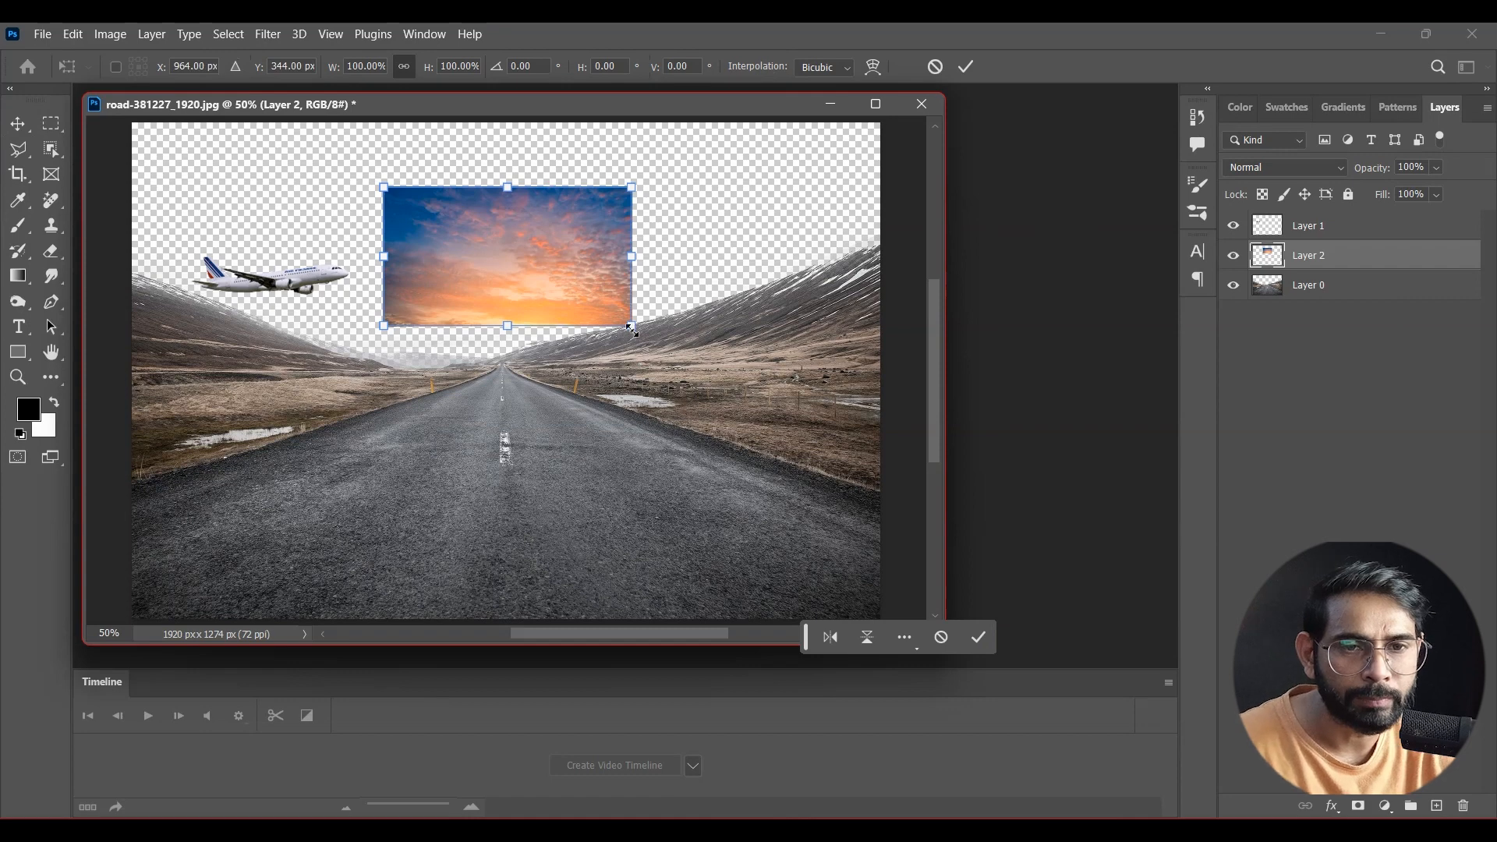
drag(634, 329, 1174, 669)
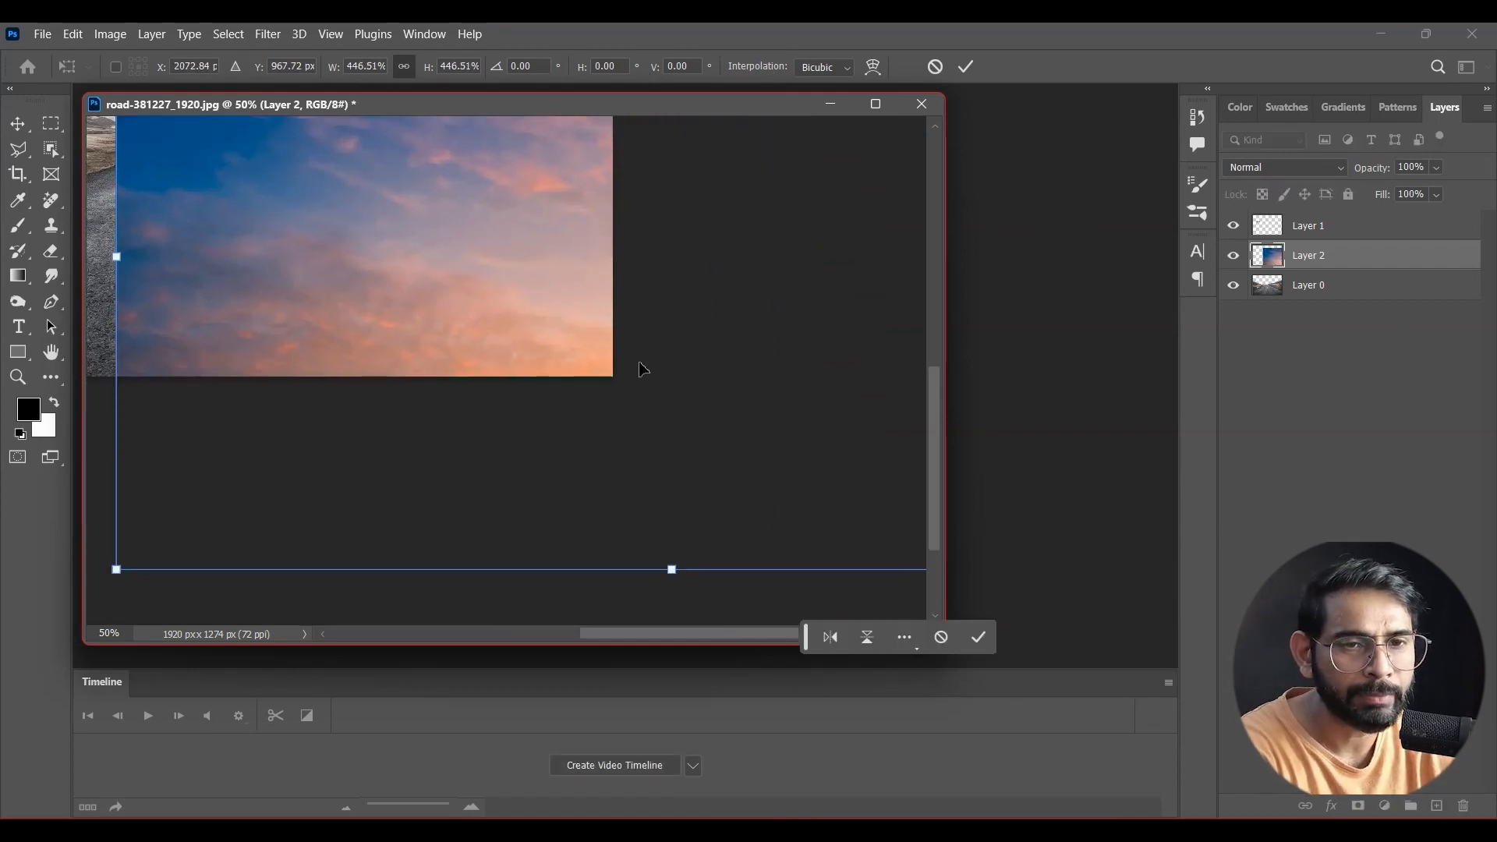
key(ctrl+minus)
drag(511, 333, 377, 273)
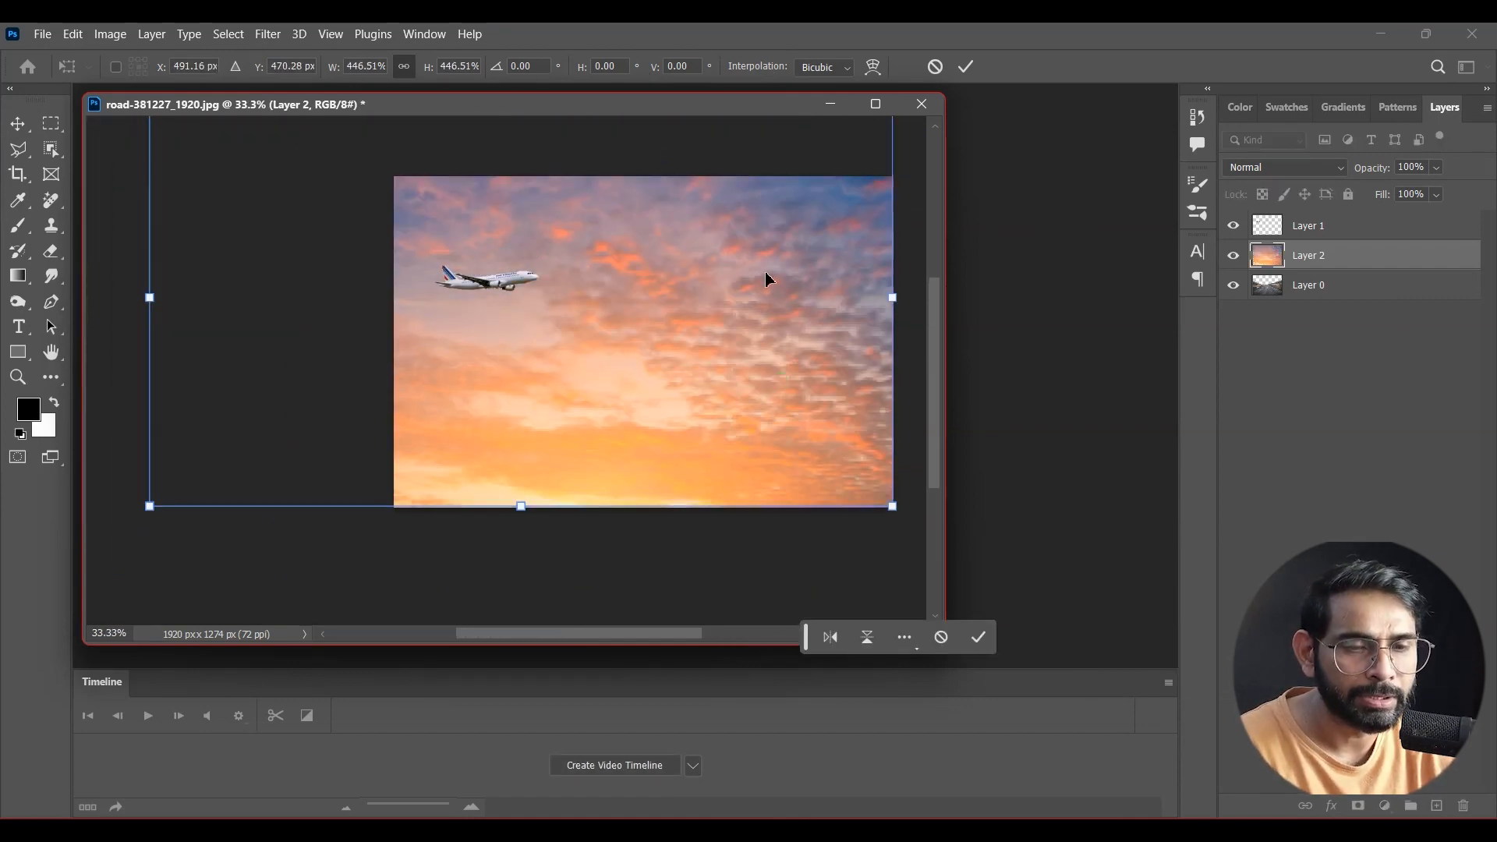
drag(702, 315, 711, 405)
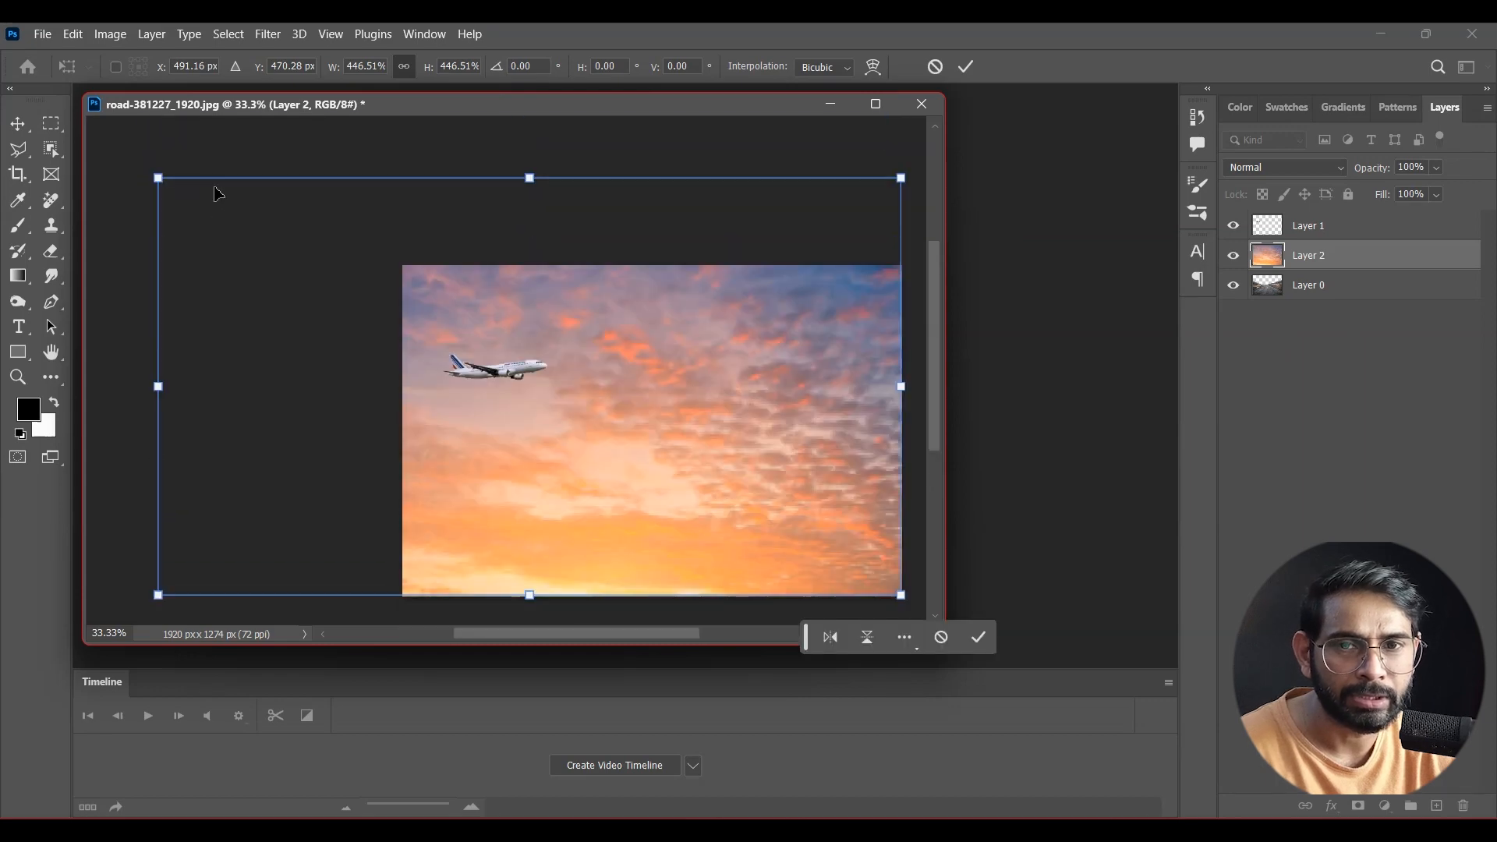
drag(161, 178, 304, 258)
drag(714, 393, 751, 375)
key(Return)
drag(1335, 259, 1350, 312)
drag(789, 360, 524, 263)
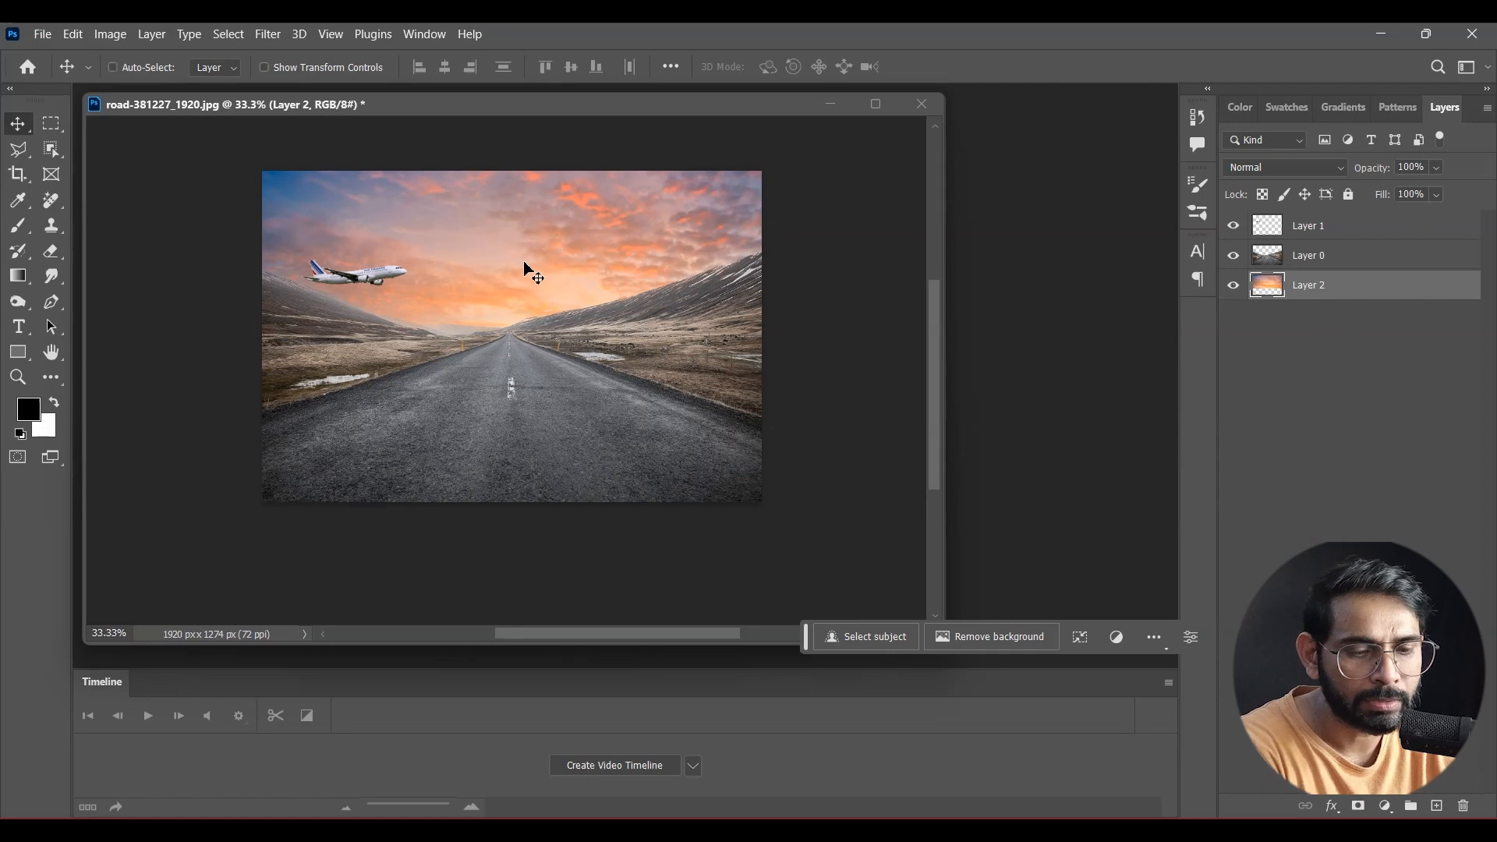
- Transform the sunset layer to about 109% width and 70% height, and position it behind the mountains
key(ctrl+minus)
key(ctrl+t)
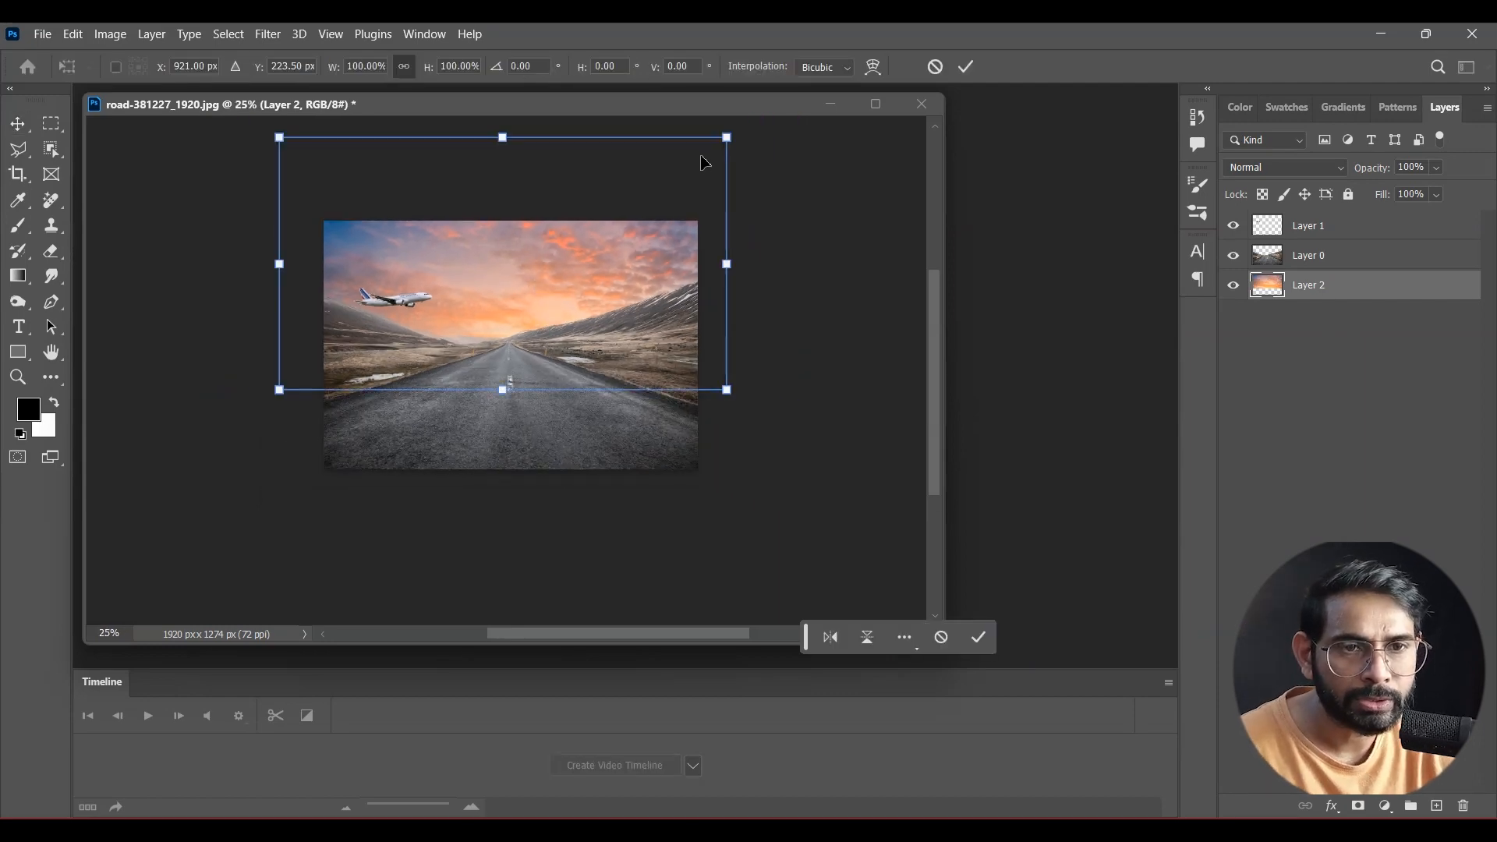
drag(733, 139, 769, 117)
drag(612, 244, 602, 291)
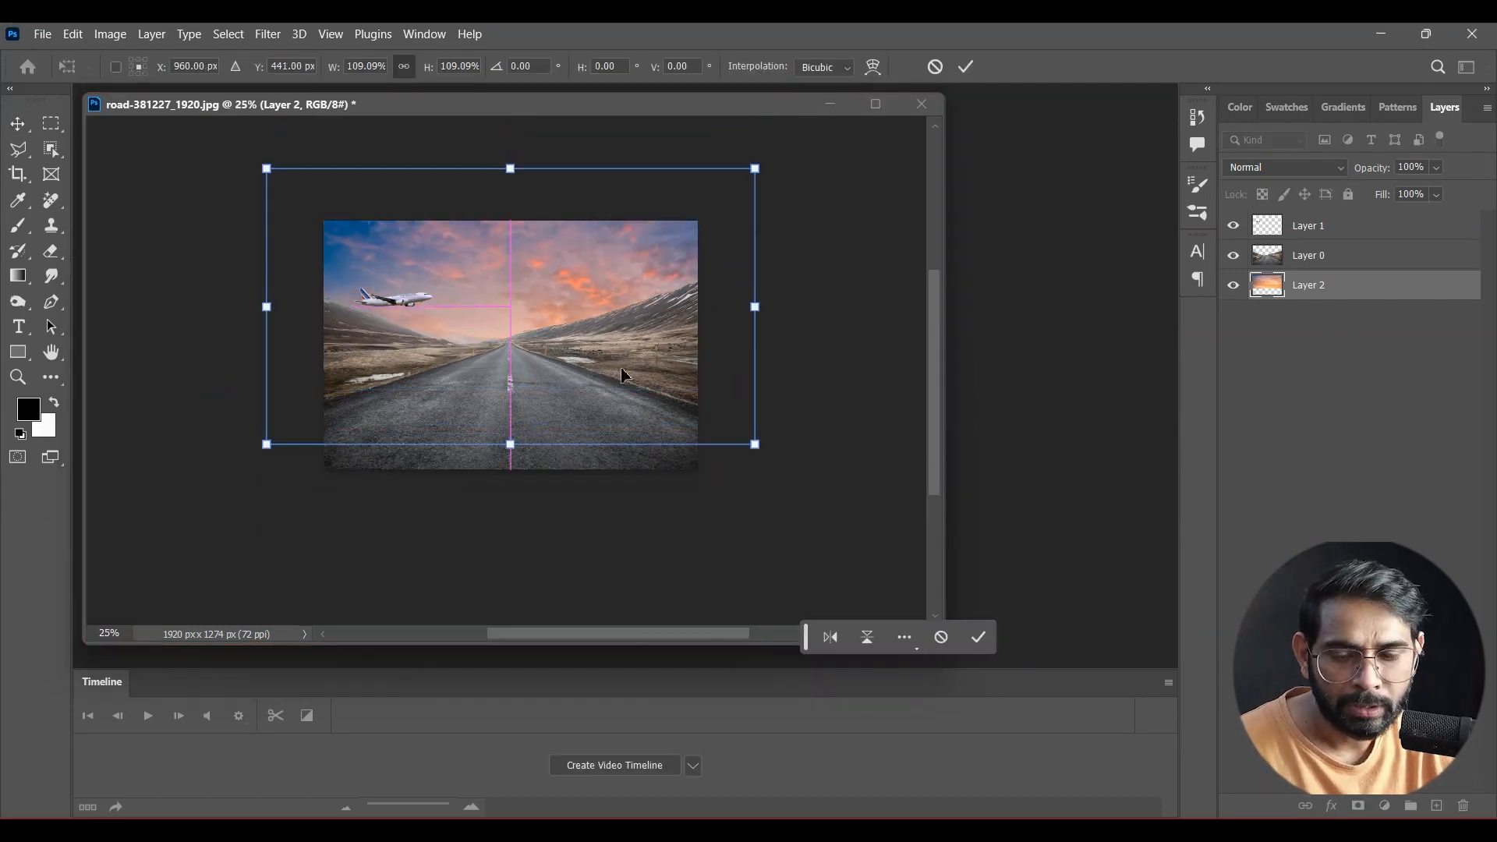
drag(511, 445, 513, 353)
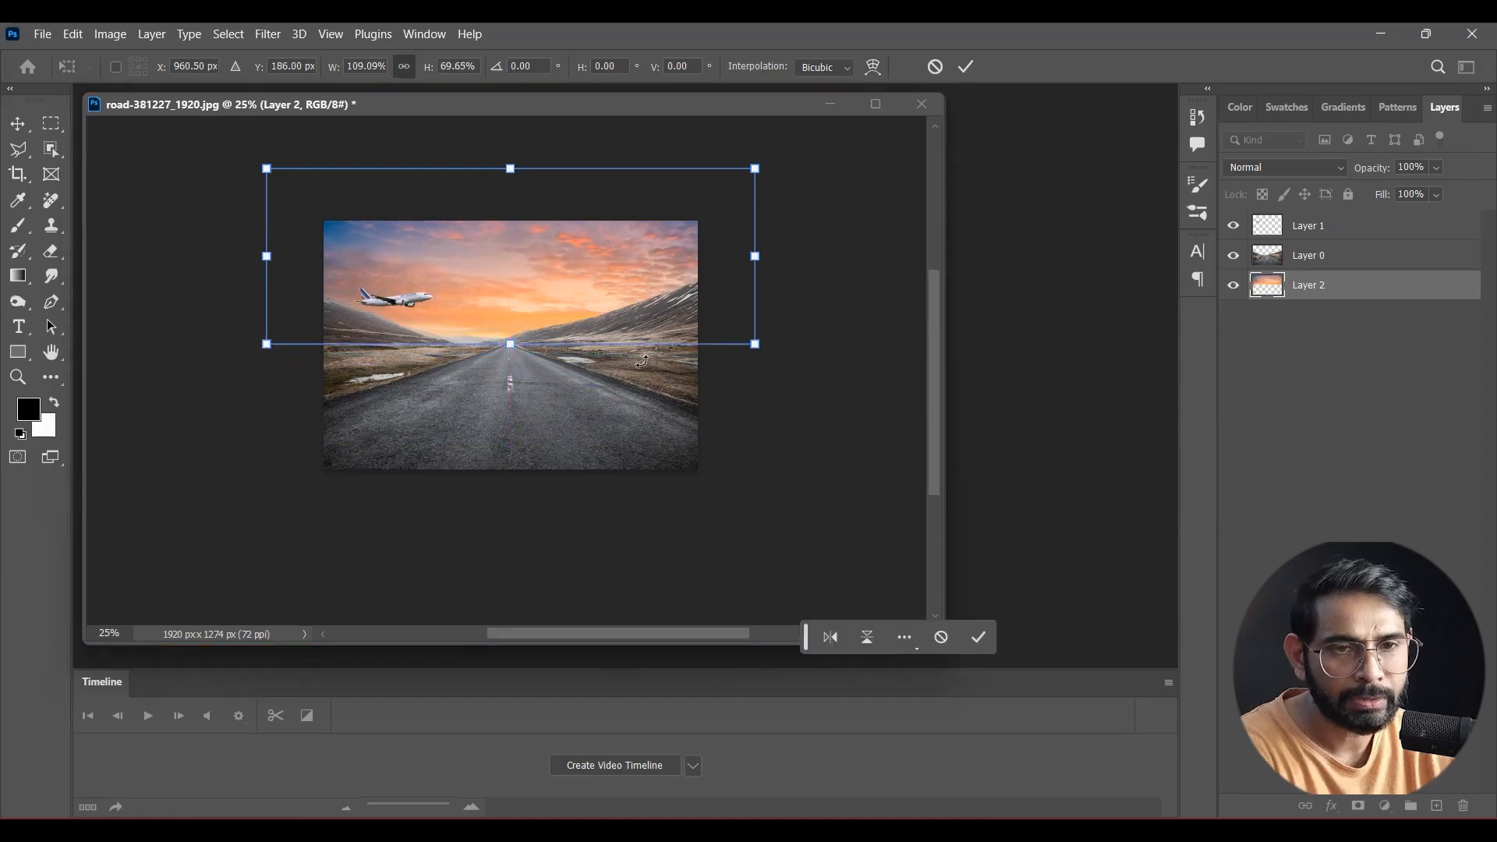
key(Return)
drag(553, 304, 538, 316)
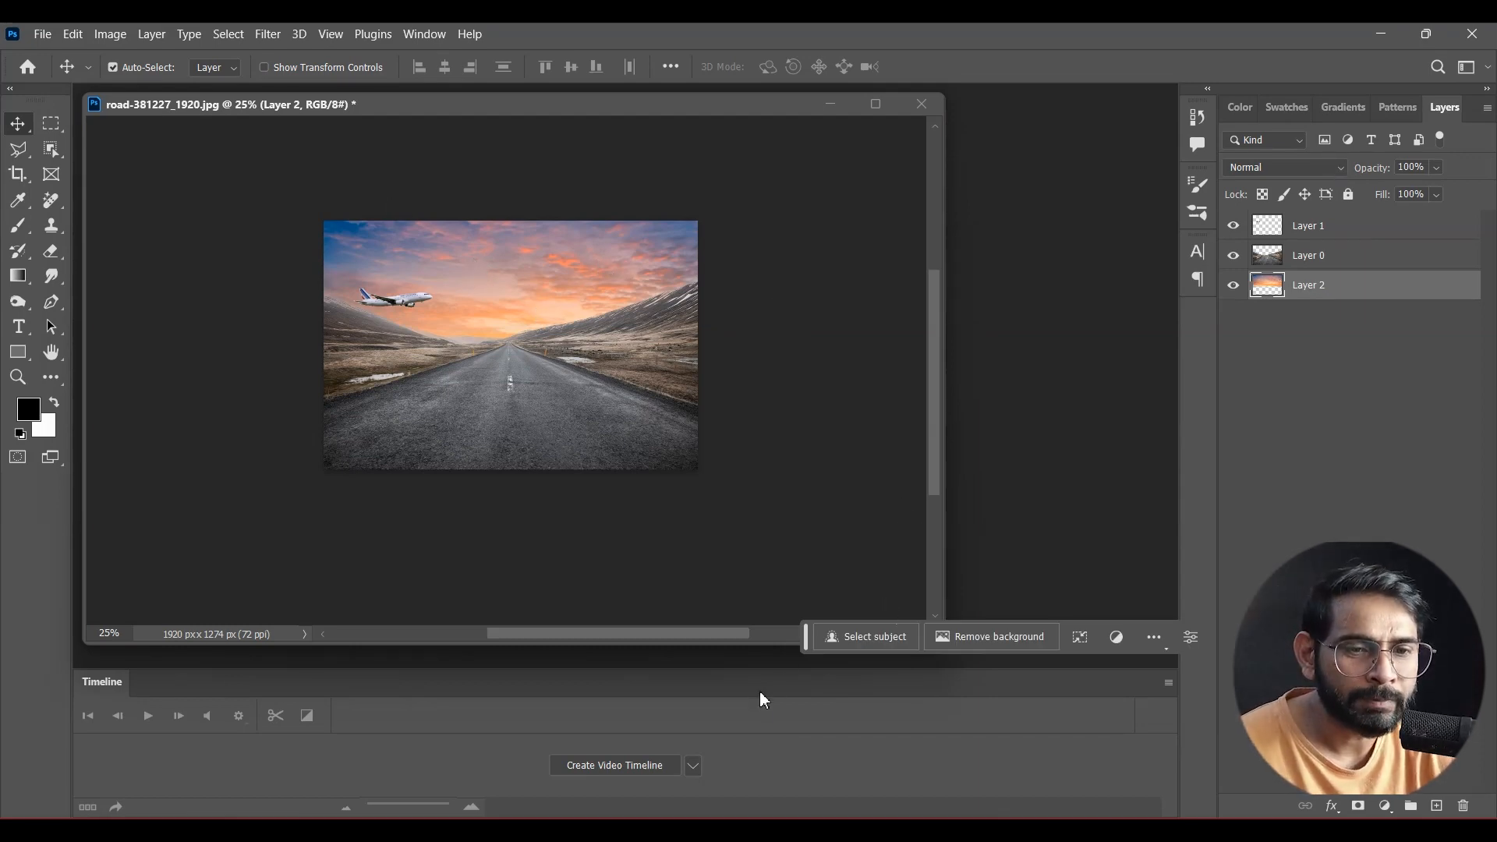
- Make the timeline area taller and shorten the document window to fit above it
drag(741, 670, 738, 585)
drag(741, 644, 741, 595)
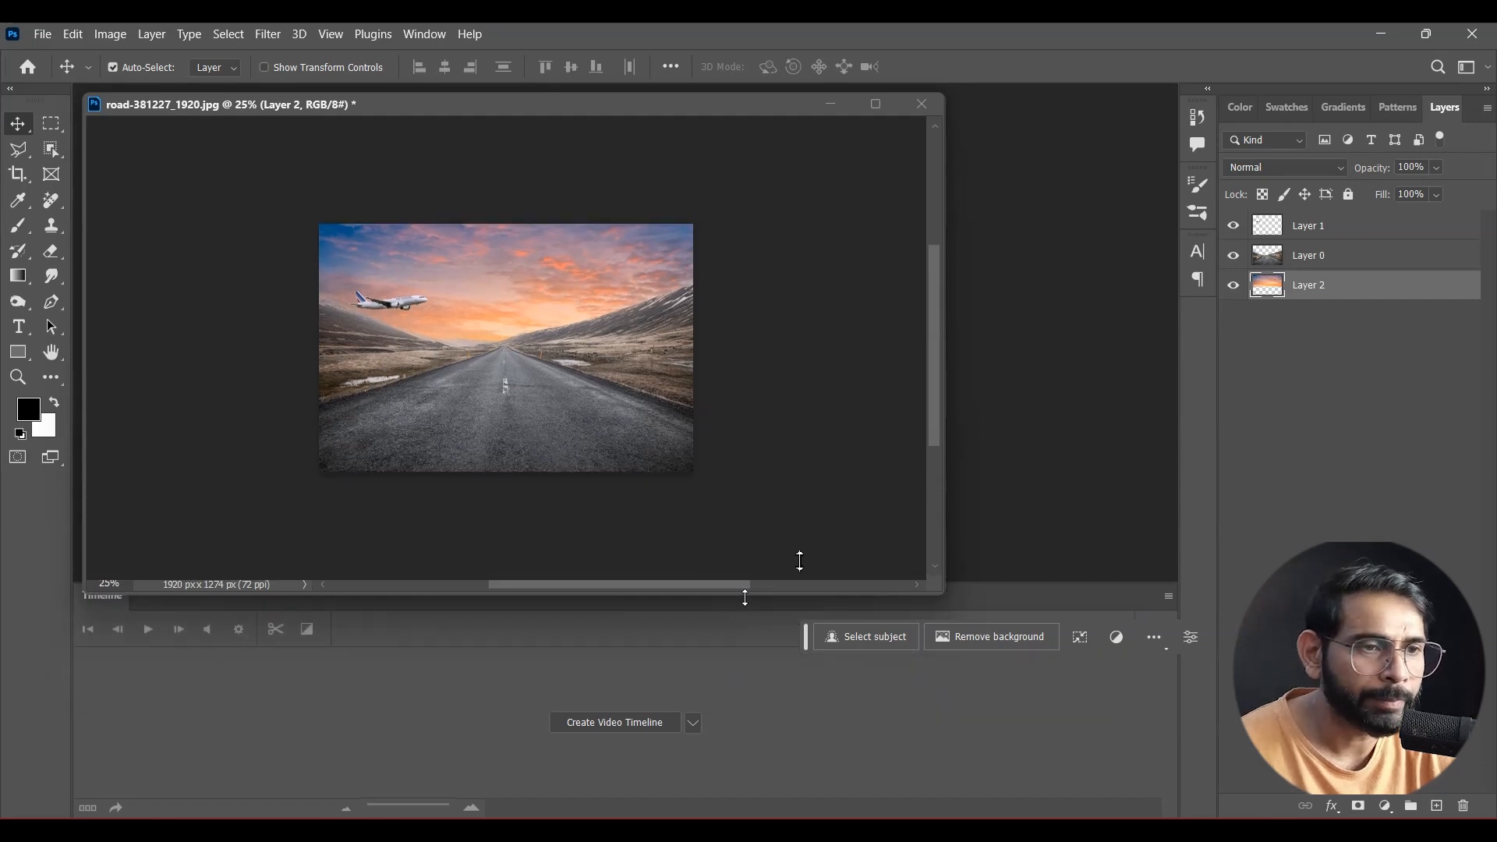
- Toggle the sunset, road and airplane layers off and back on one by one to check what each contains
click(1234, 285)
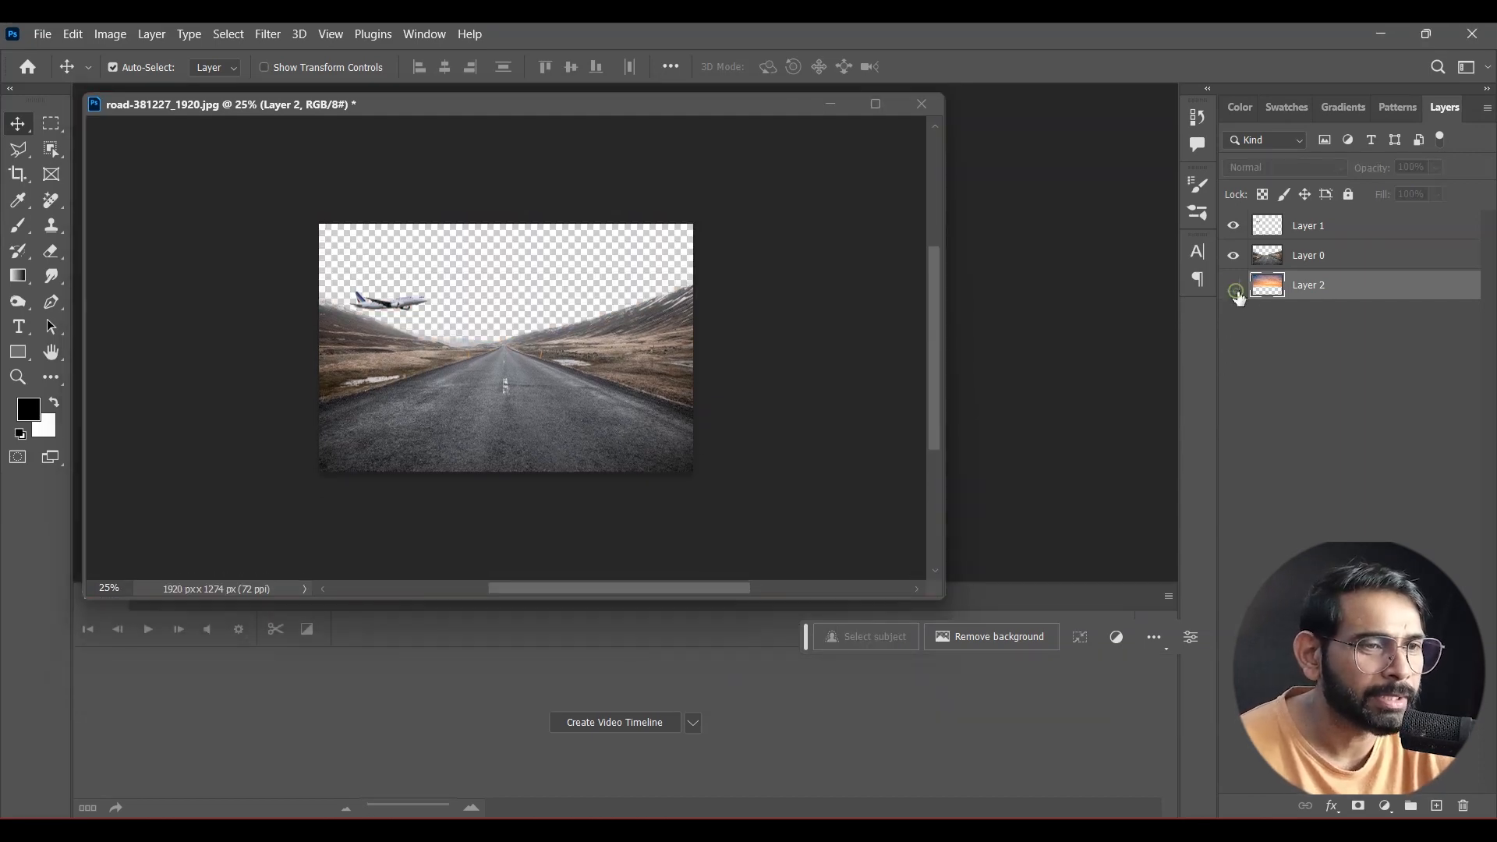
click(1233, 284)
click(1234, 255)
click(1233, 255)
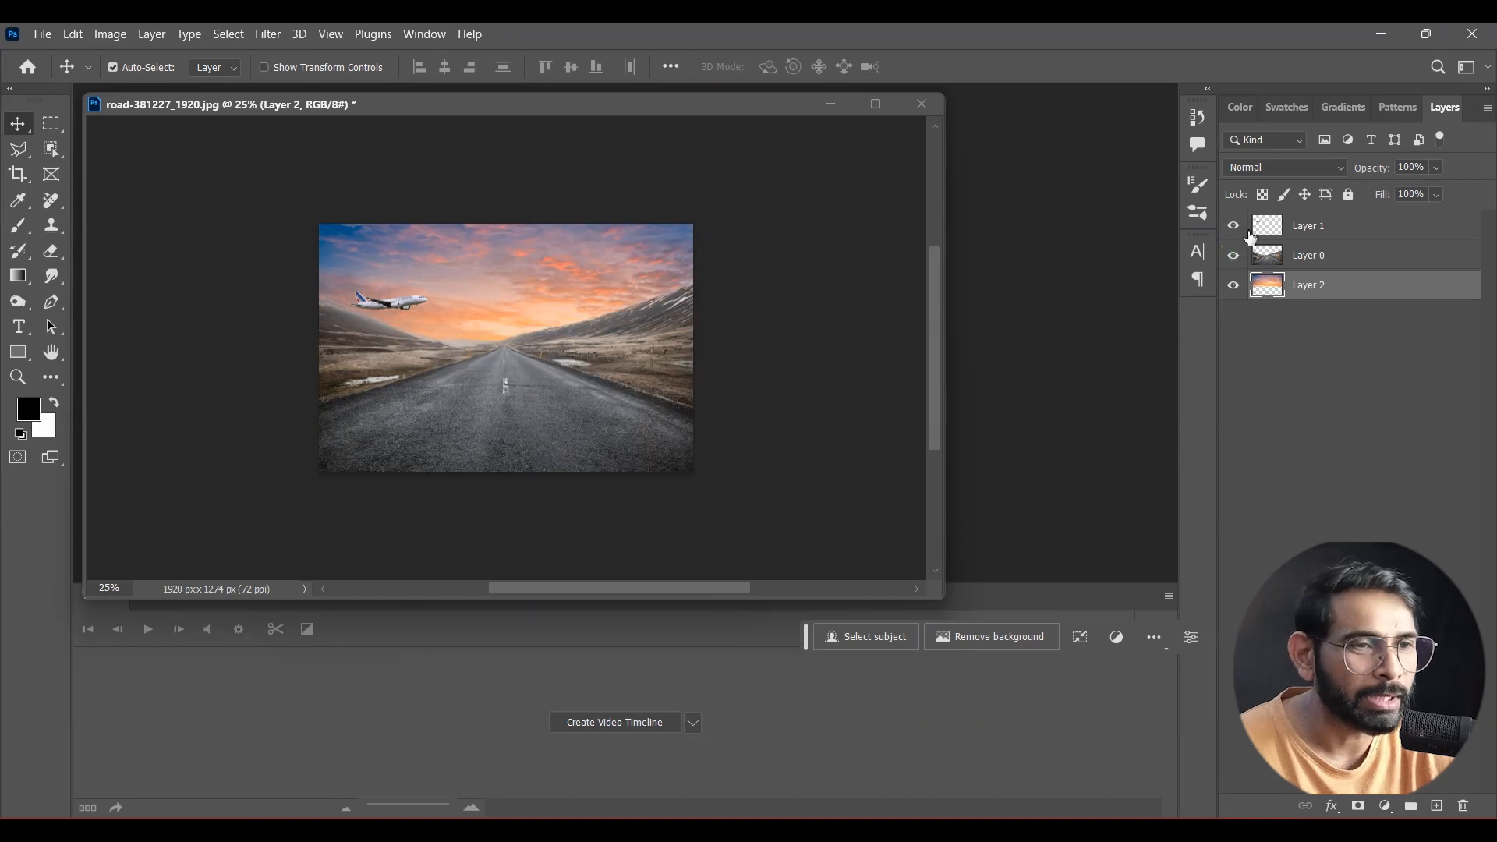
click(1233, 227)
click(1233, 227)
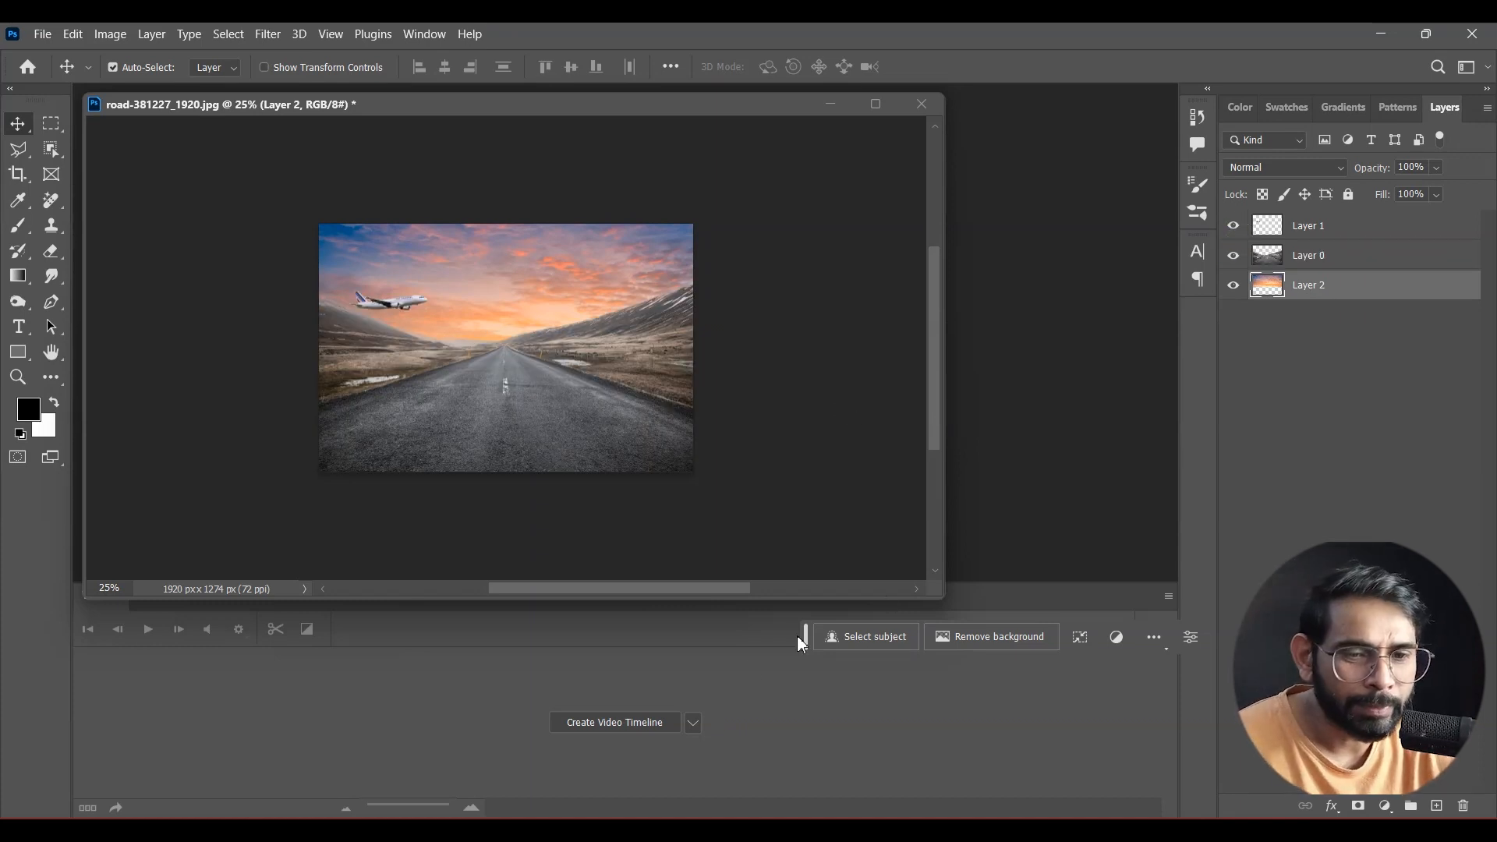
- Create a video timeline for the document, then enlarge the timeline area and shorten the document window to fit above it
click(690, 724)
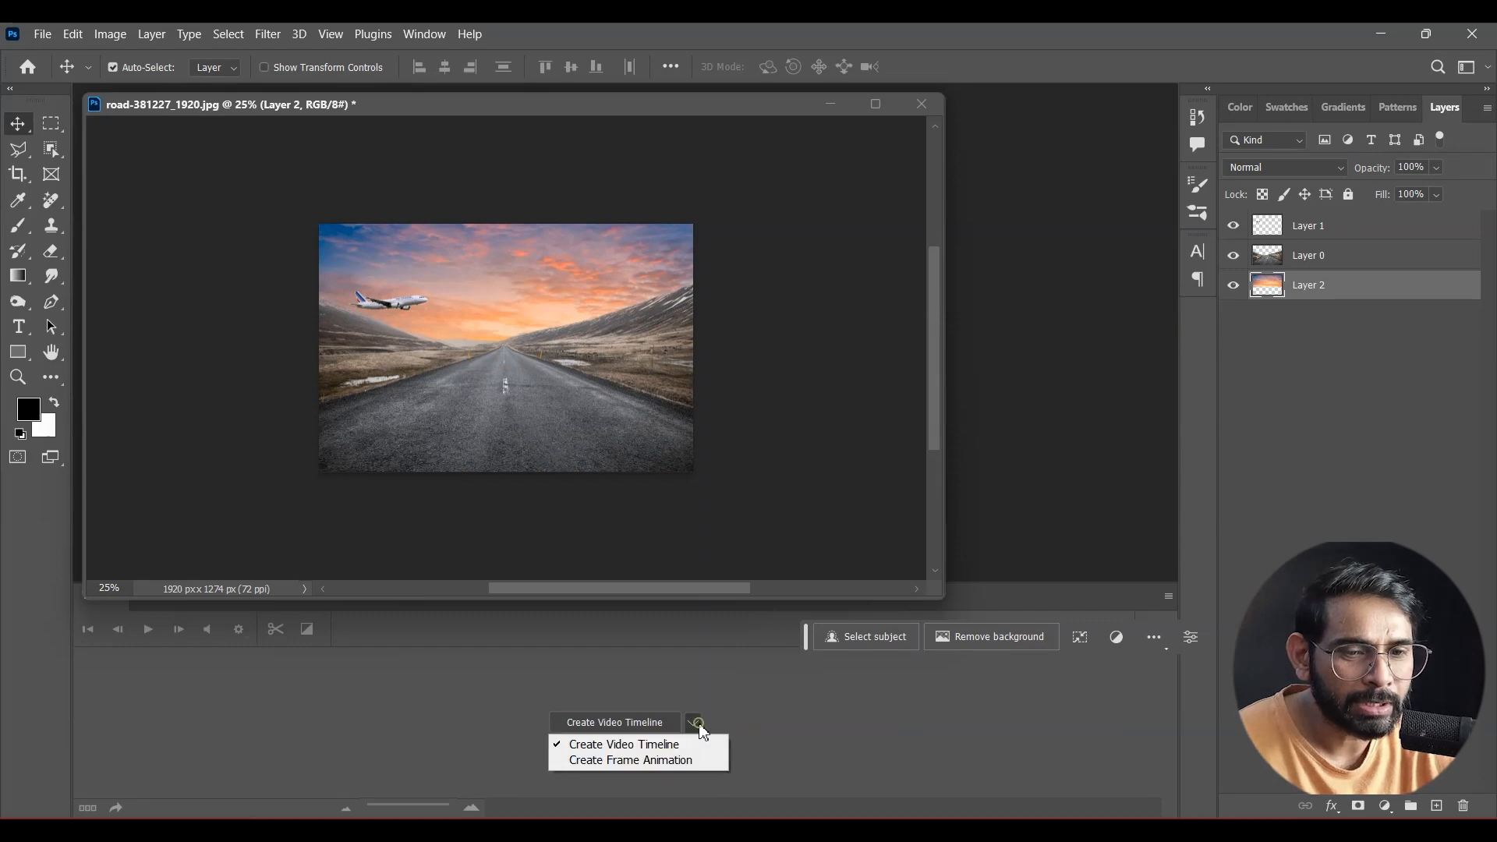
click(661, 750)
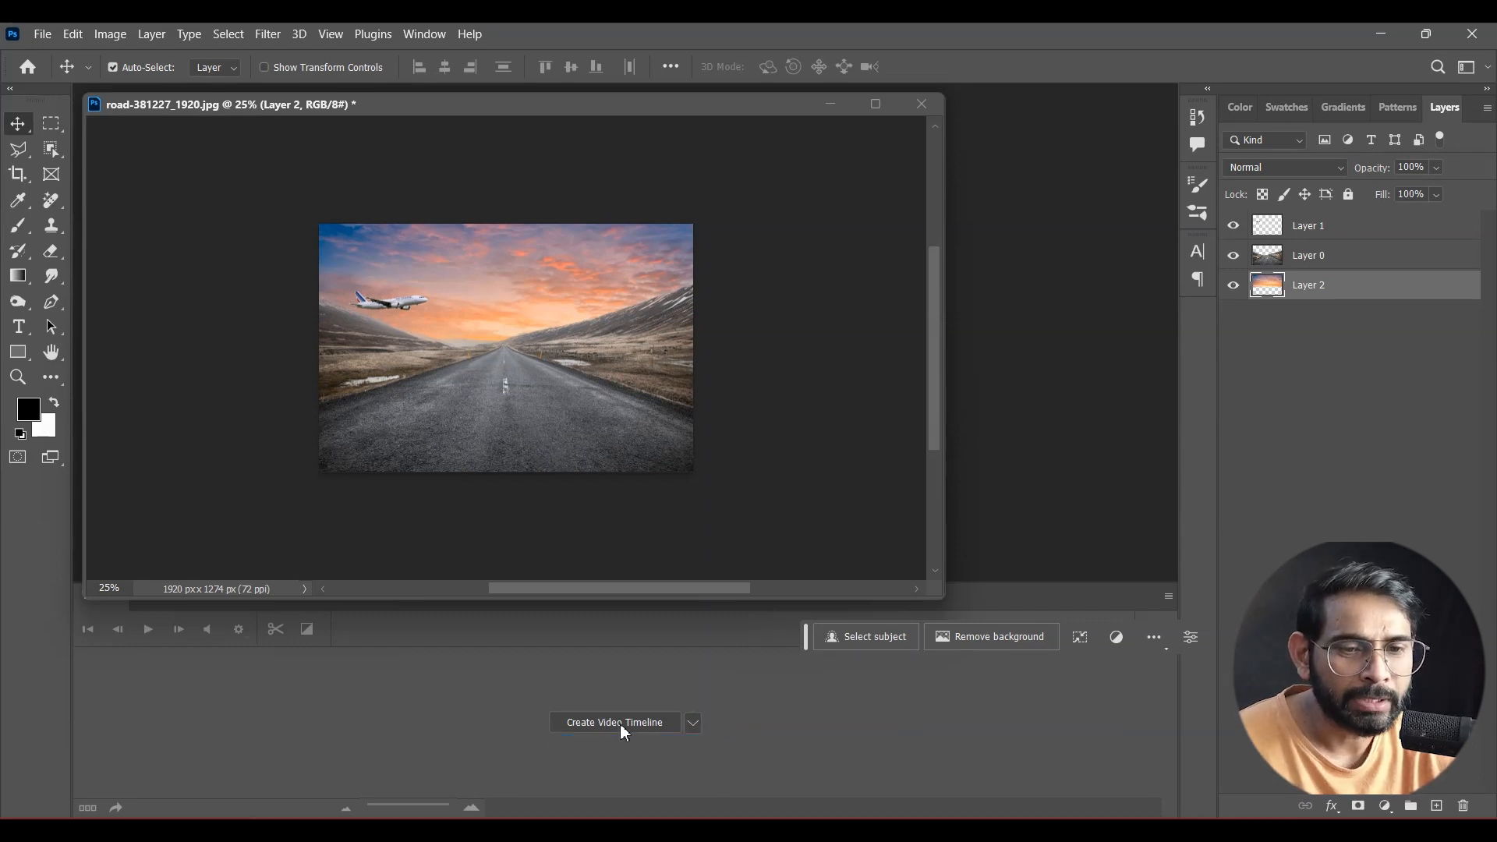
click(622, 725)
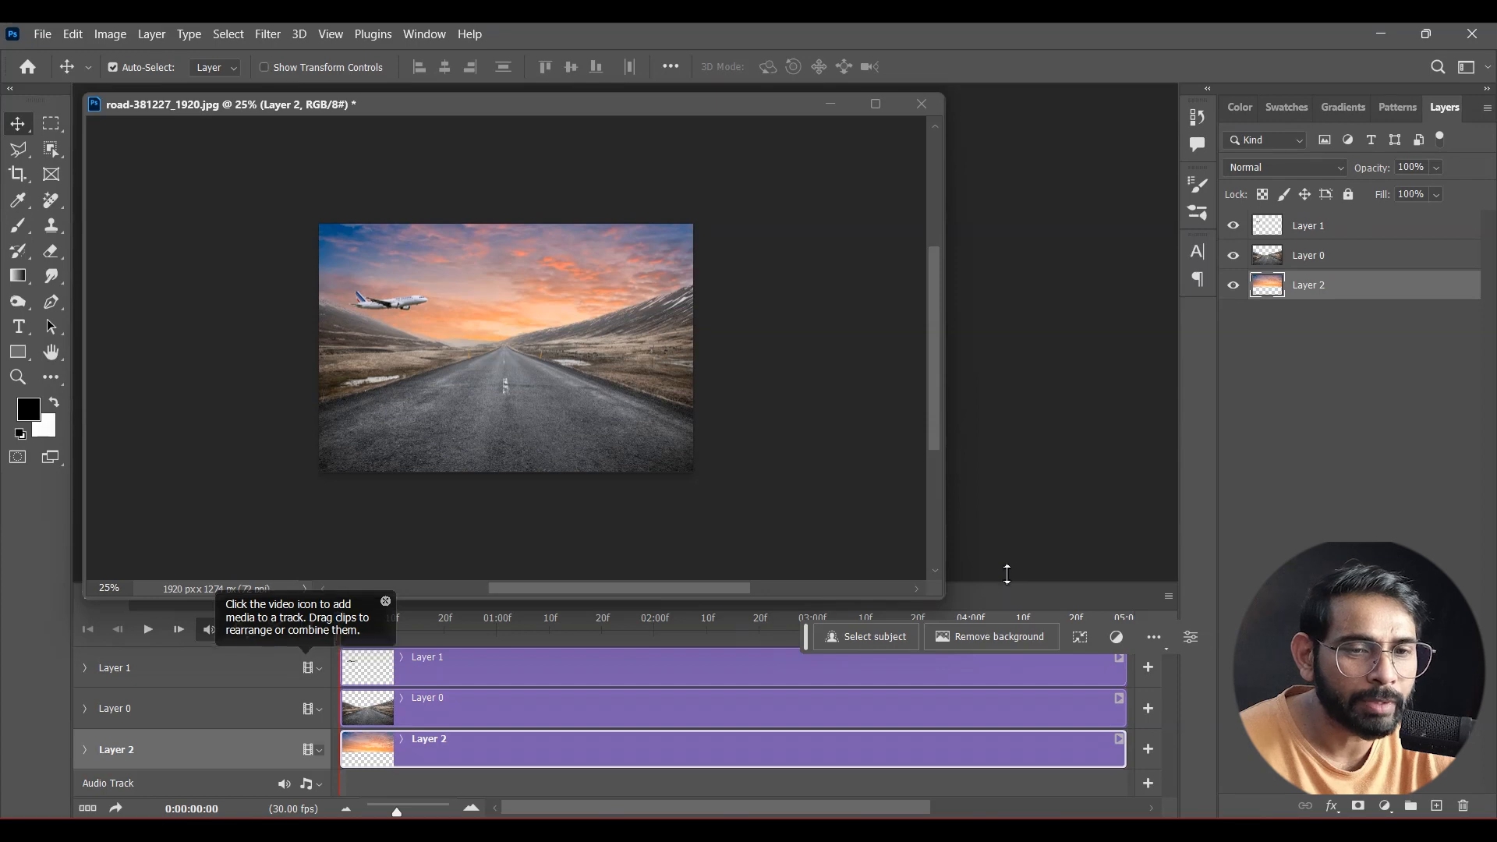
drag(1007, 586, 983, 544)
drag(793, 600, 791, 526)
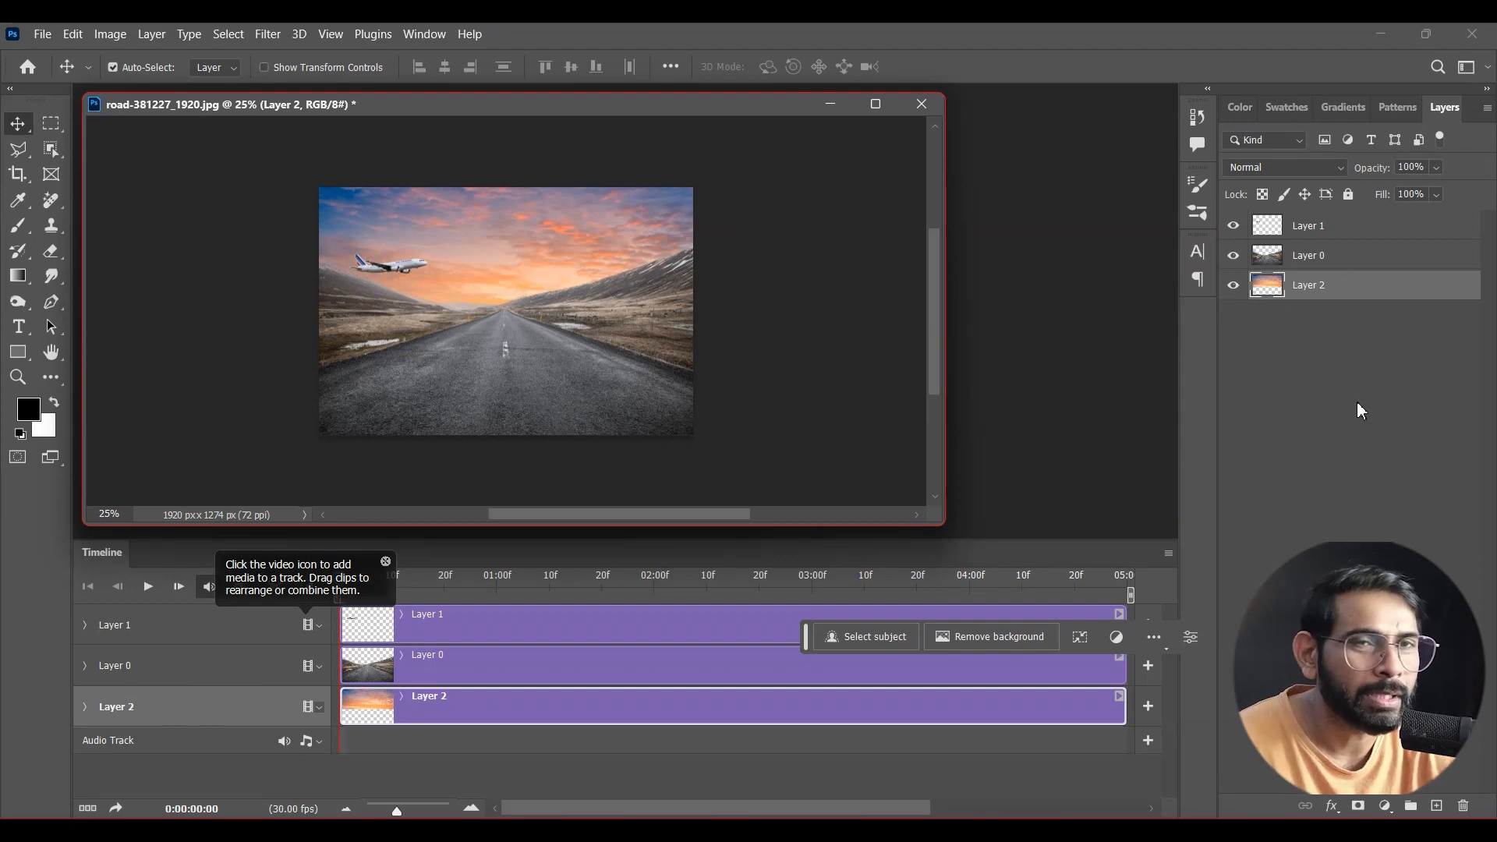
- Move the airplane track (Layer 1) beneath the road track (Layer 0) in the timeline
click(481, 725)
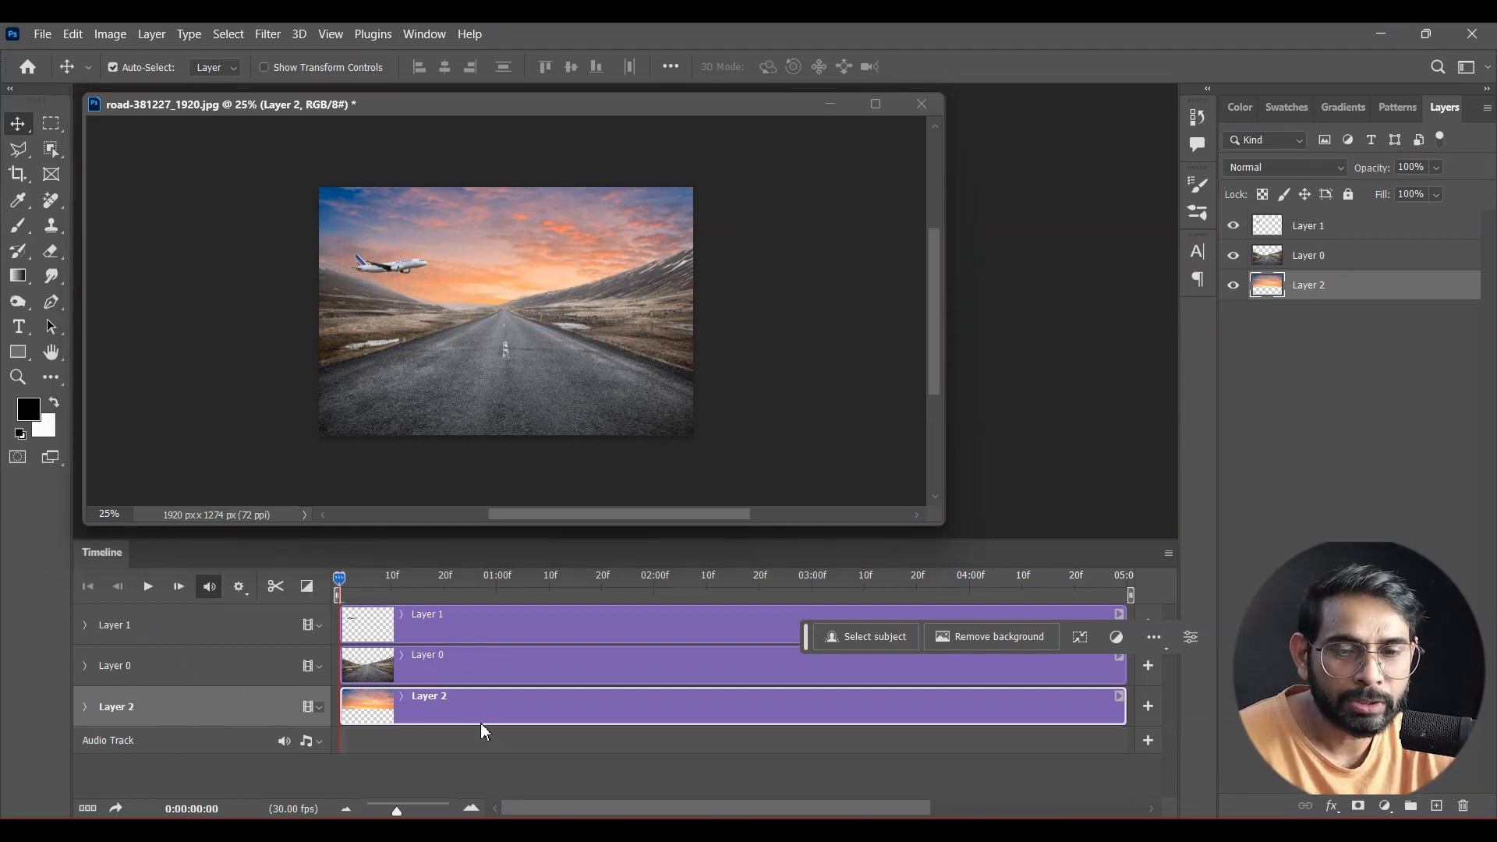
click(491, 674)
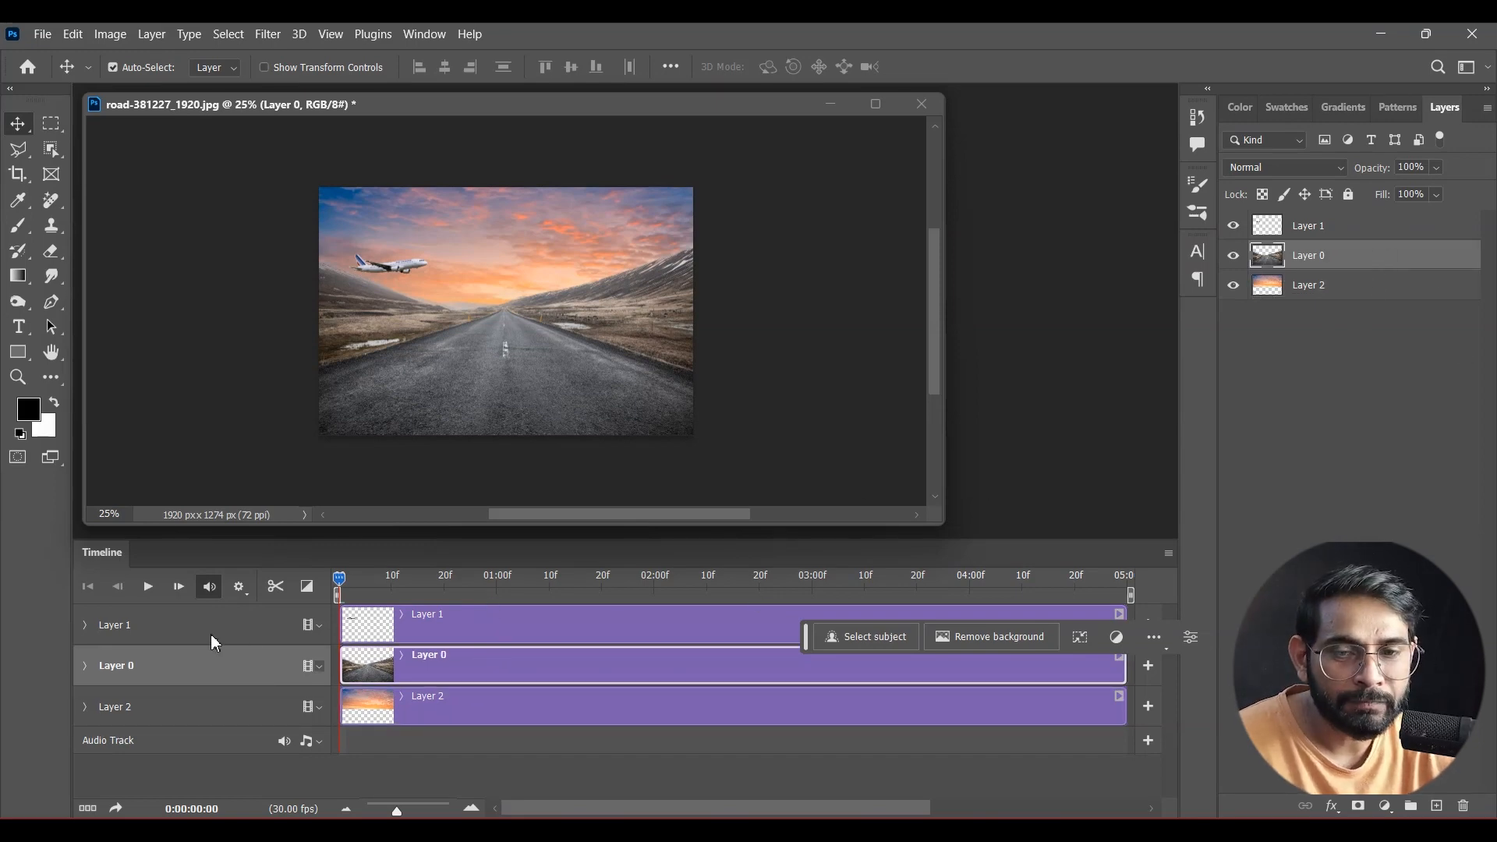
click(177, 630)
drag(515, 628, 522, 663)
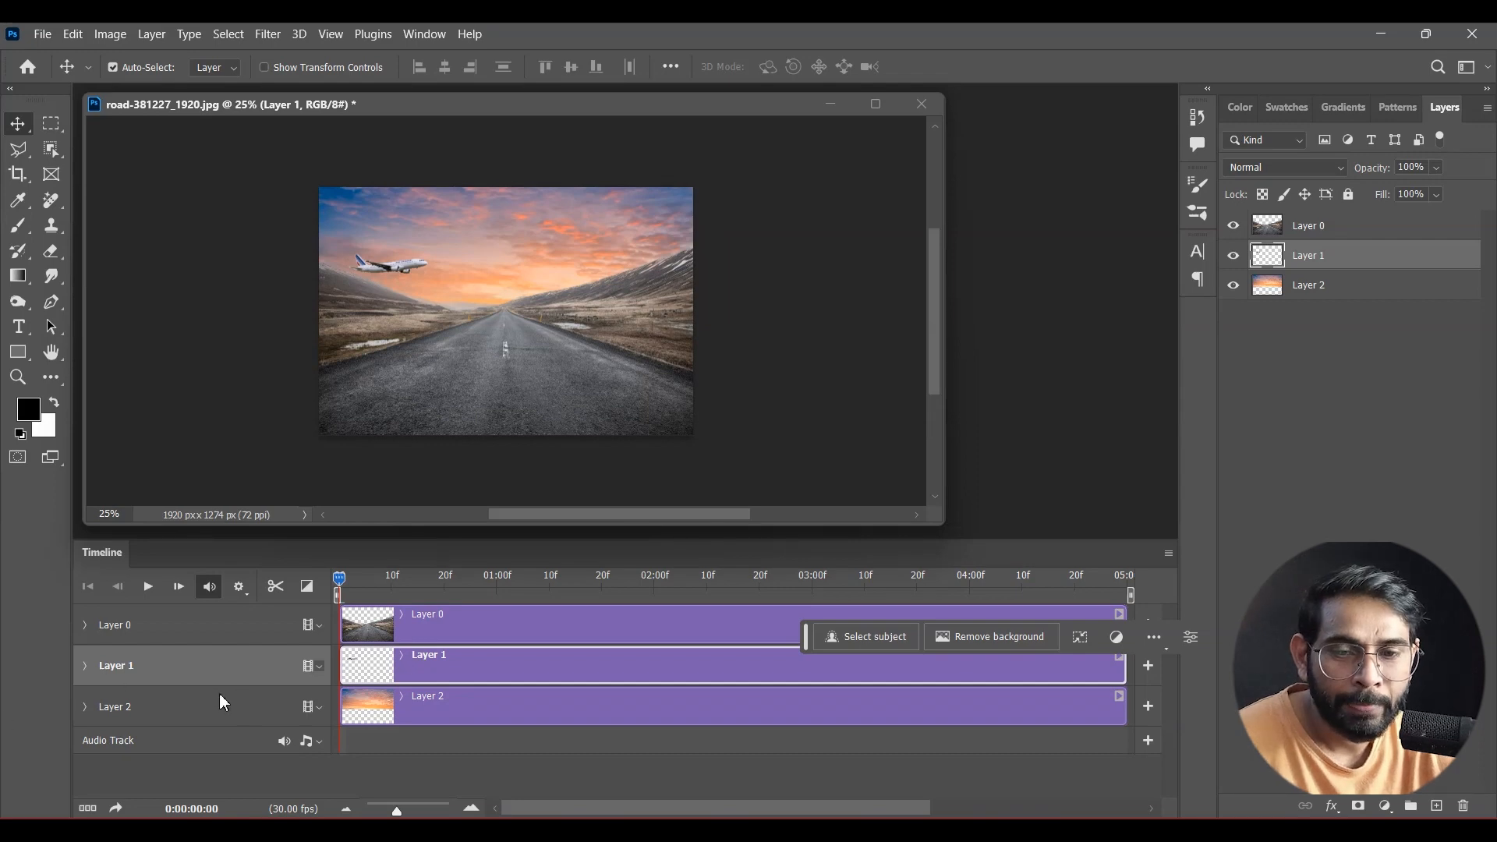
- Move the airplane horizontally out of the canvas past its left edge and set its starting Position keyframe at 0:00:00:00
click(85, 665)
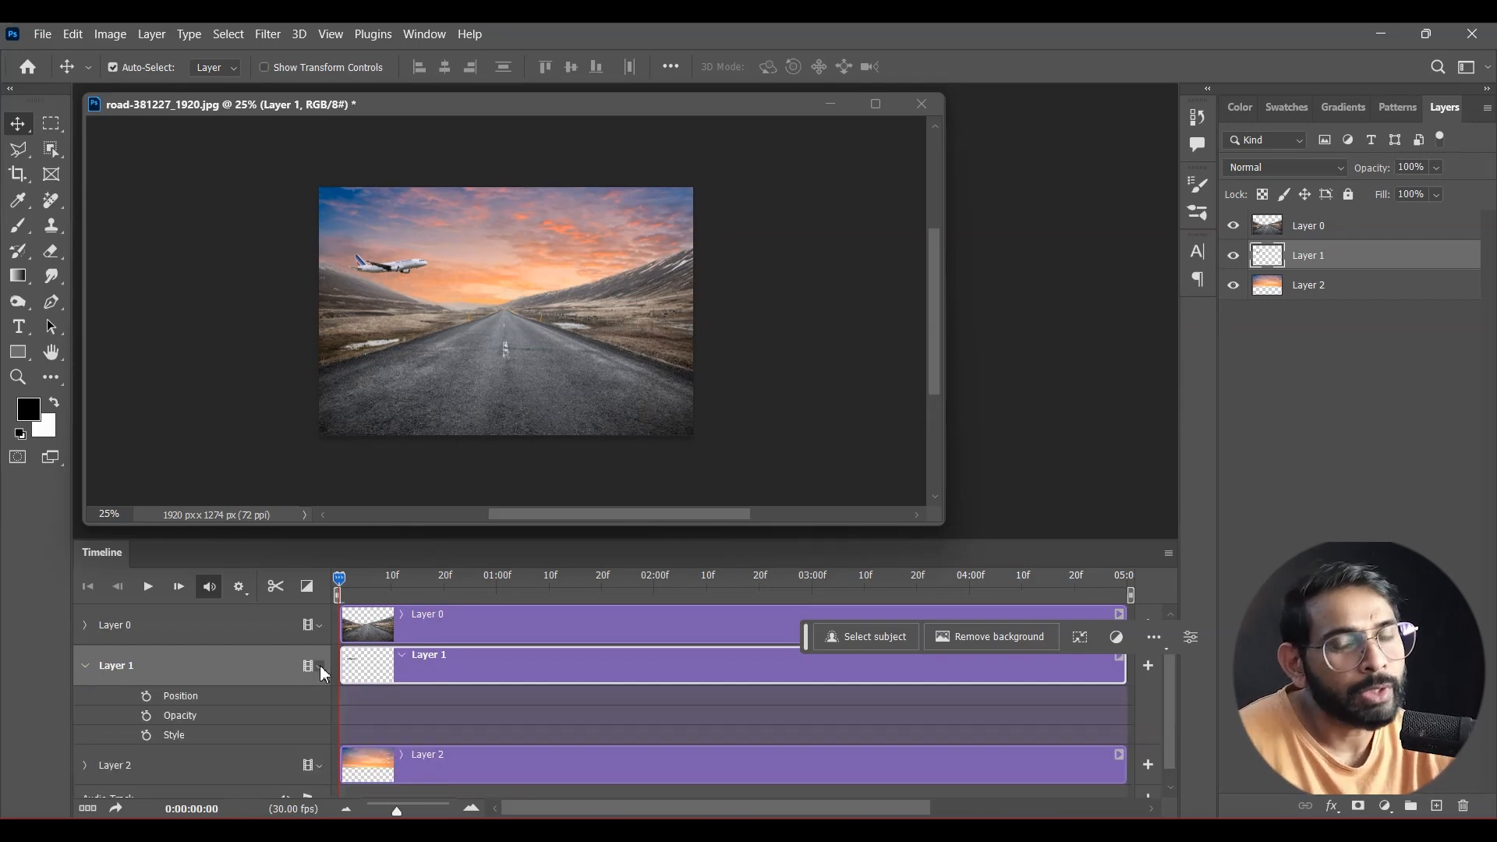
click(84, 667)
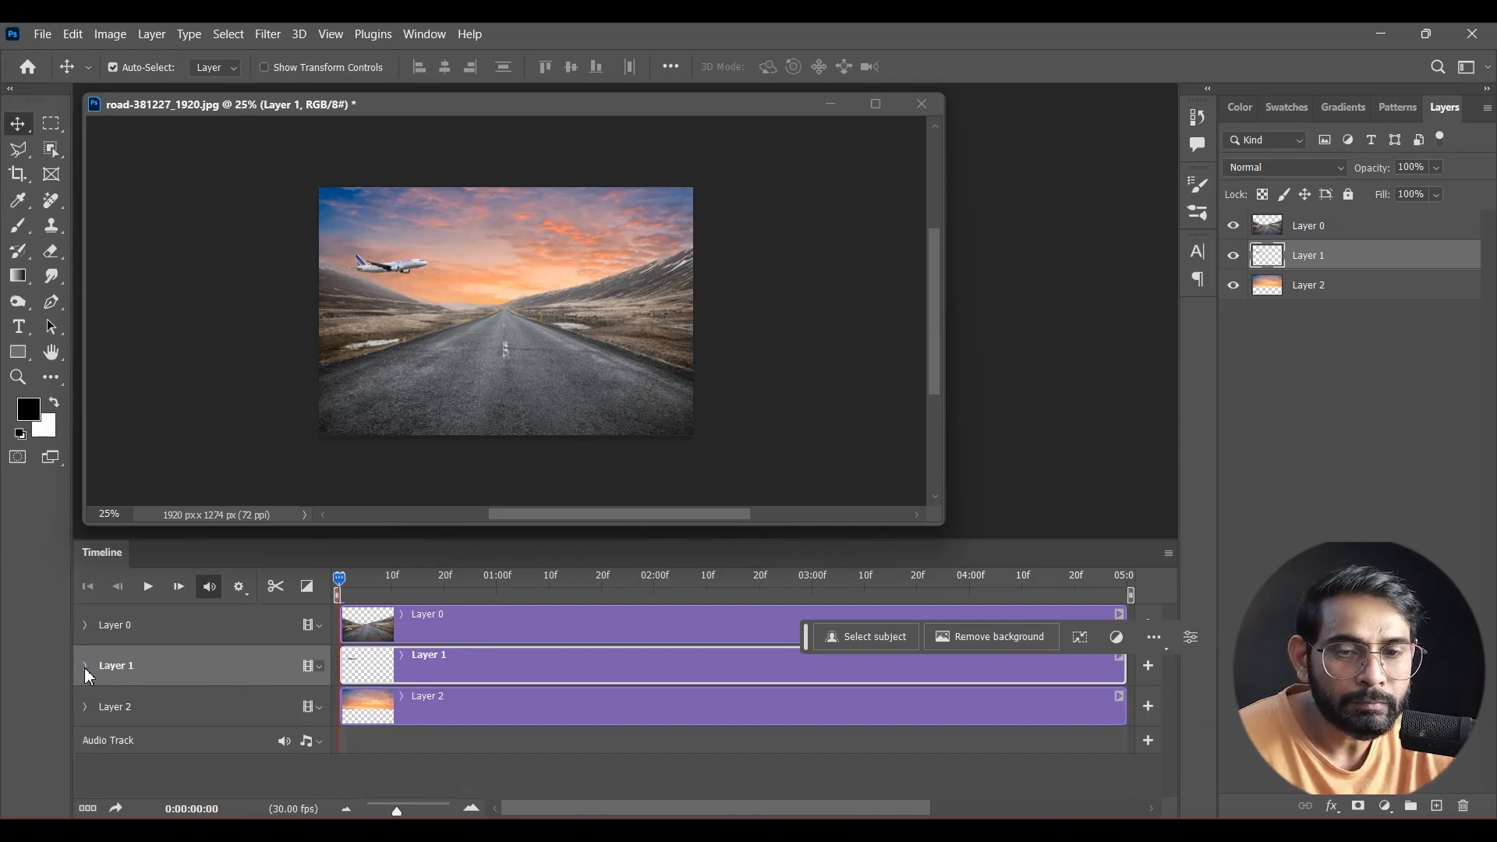
click(84, 667)
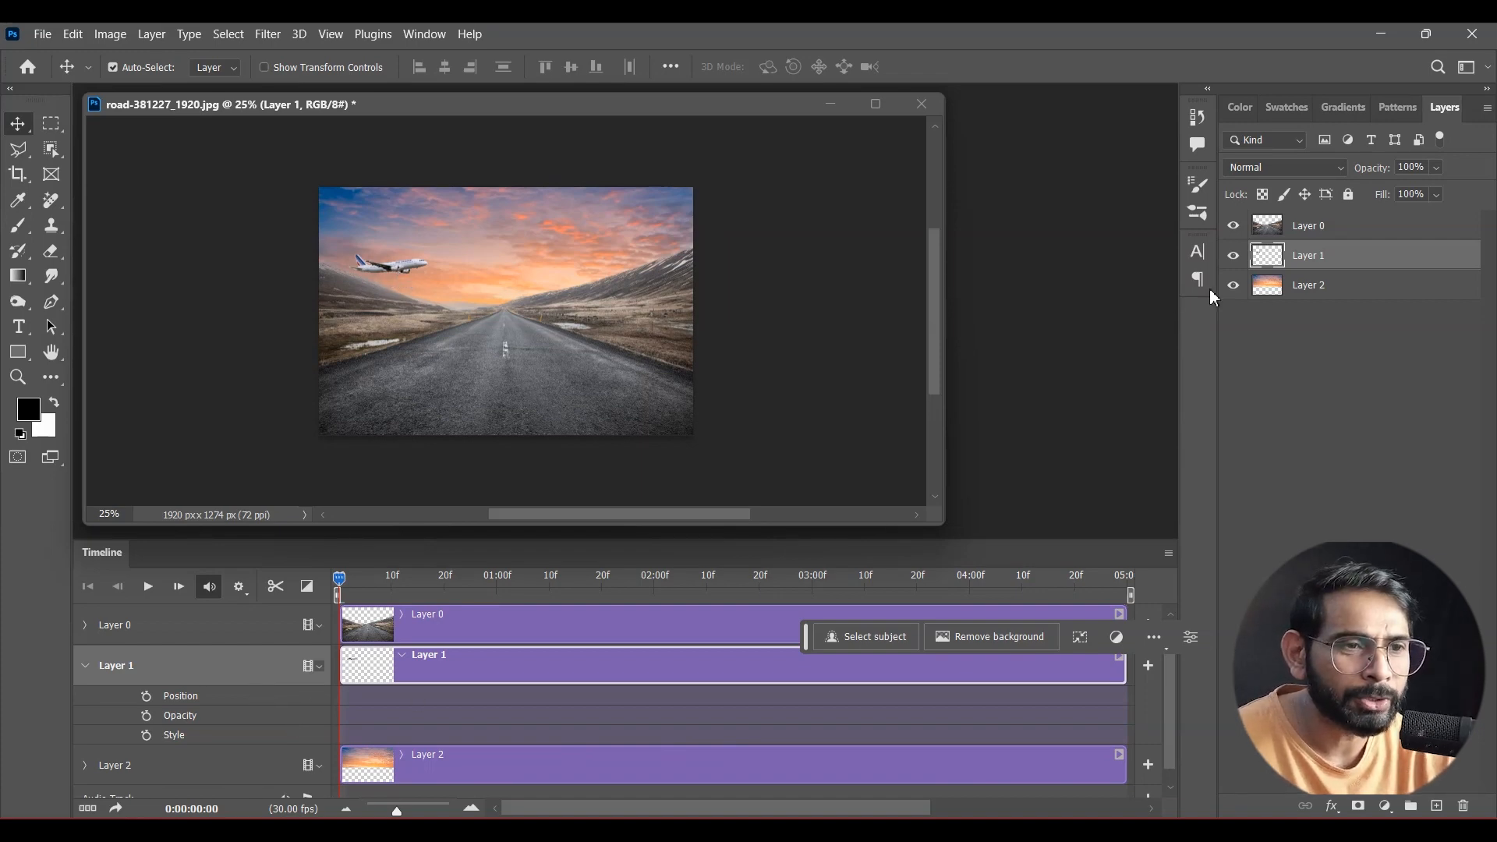
key(shift+Left)
key(shift+Left)
key(shift+Left)
key(shift+Left)
key(shift+Left)
key(shift+Left)
key(shift+Left)
key(shift+Left)
key(shift+Left)
key(shift+Left)
key(shift+Left)
key(shift+Left)
key(shift+Left)
key(shift+Left)
key(shift+Left)
key(shift+Left)
key(shift+Left)
key(shift+Left)
key(shift+Left)
key(shift+Left)
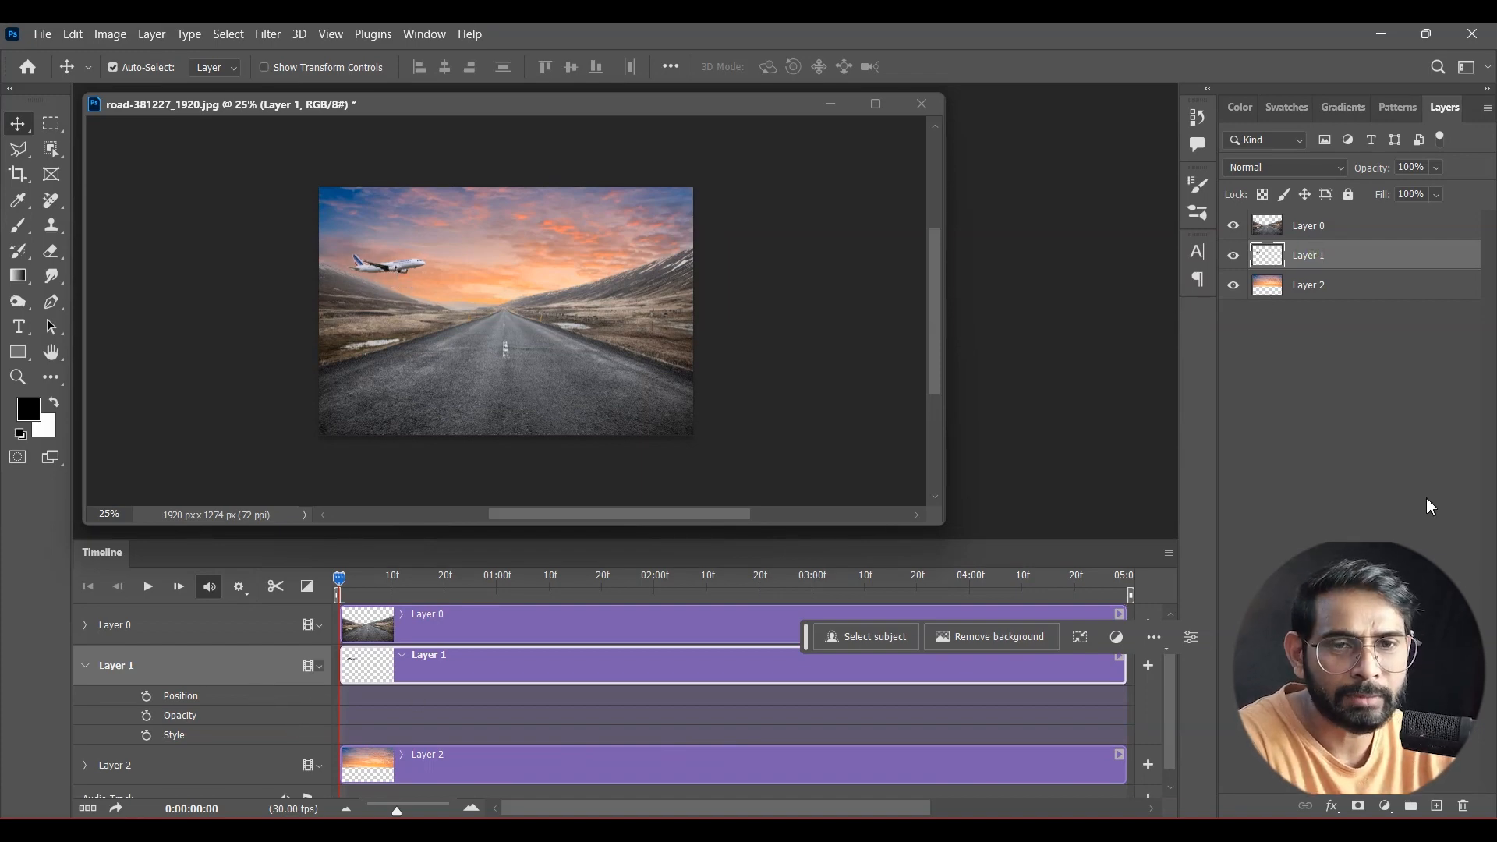
key(shift+Left)
key(shift+Left)
key(shift+Left)
key(shift+Left)
key(shift+Left)
key(shift+Left)
key(shift+Left)
key(shift+Left)
key(shift+Left)
key(shift+Left)
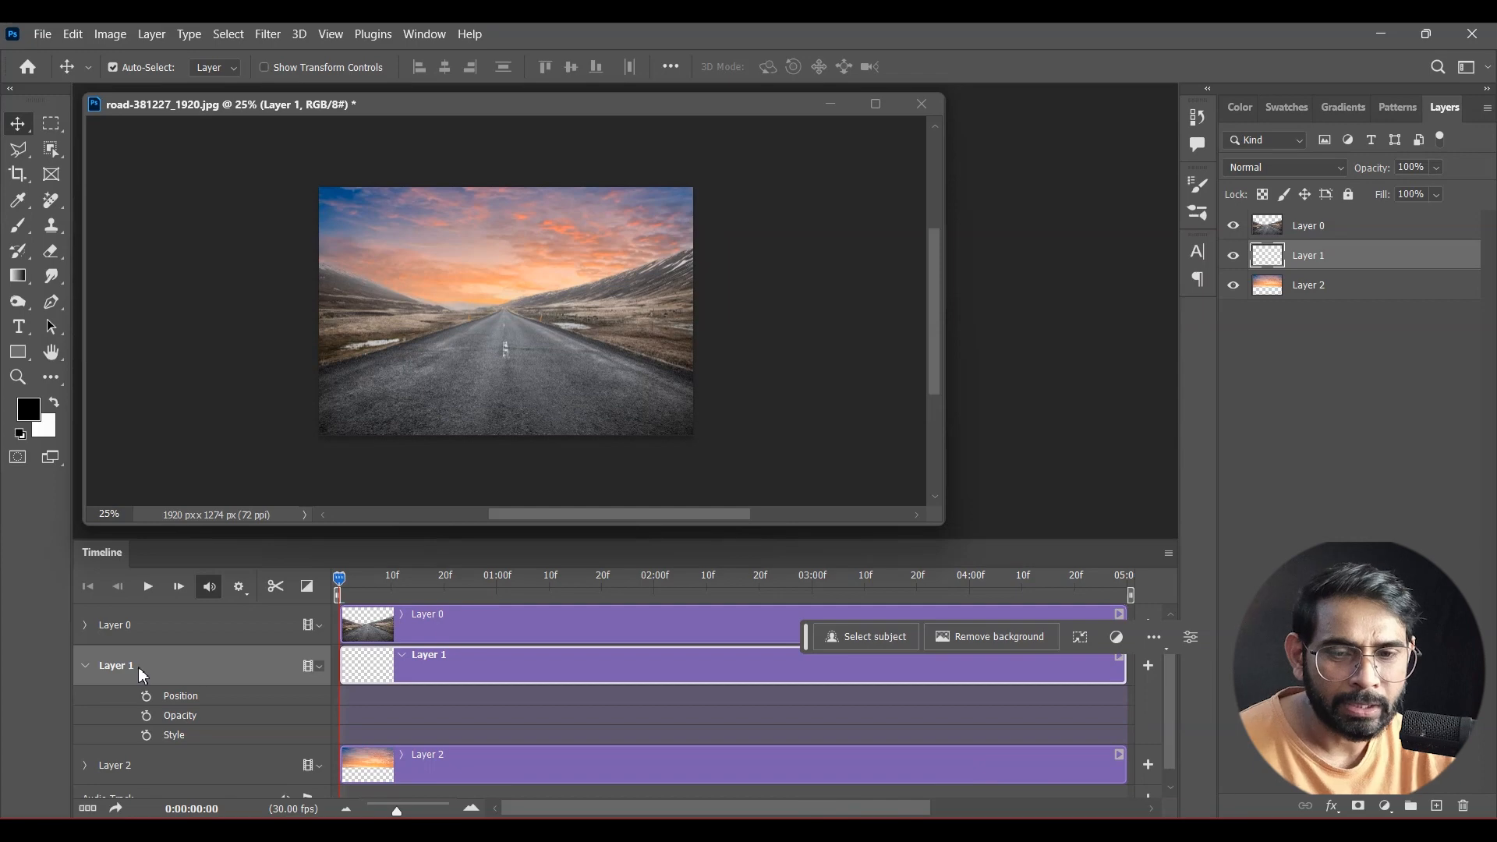
click(146, 695)
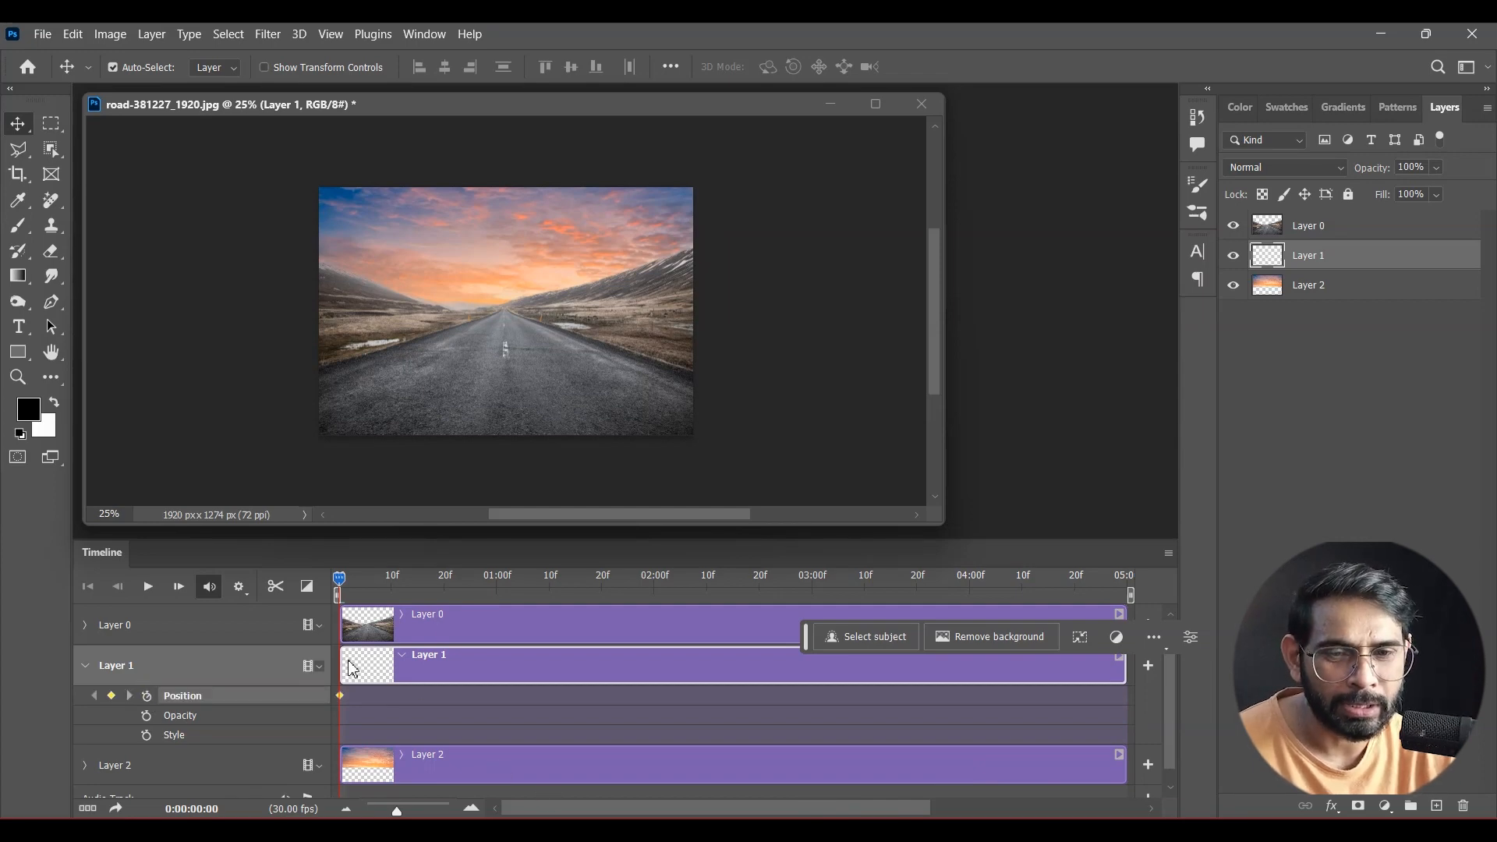
- At 0:00:04:00, move the airplane horizontally across the sky until it is hidden beyond the right side, setting its ending Position keyframe
drag(341, 581, 971, 609)
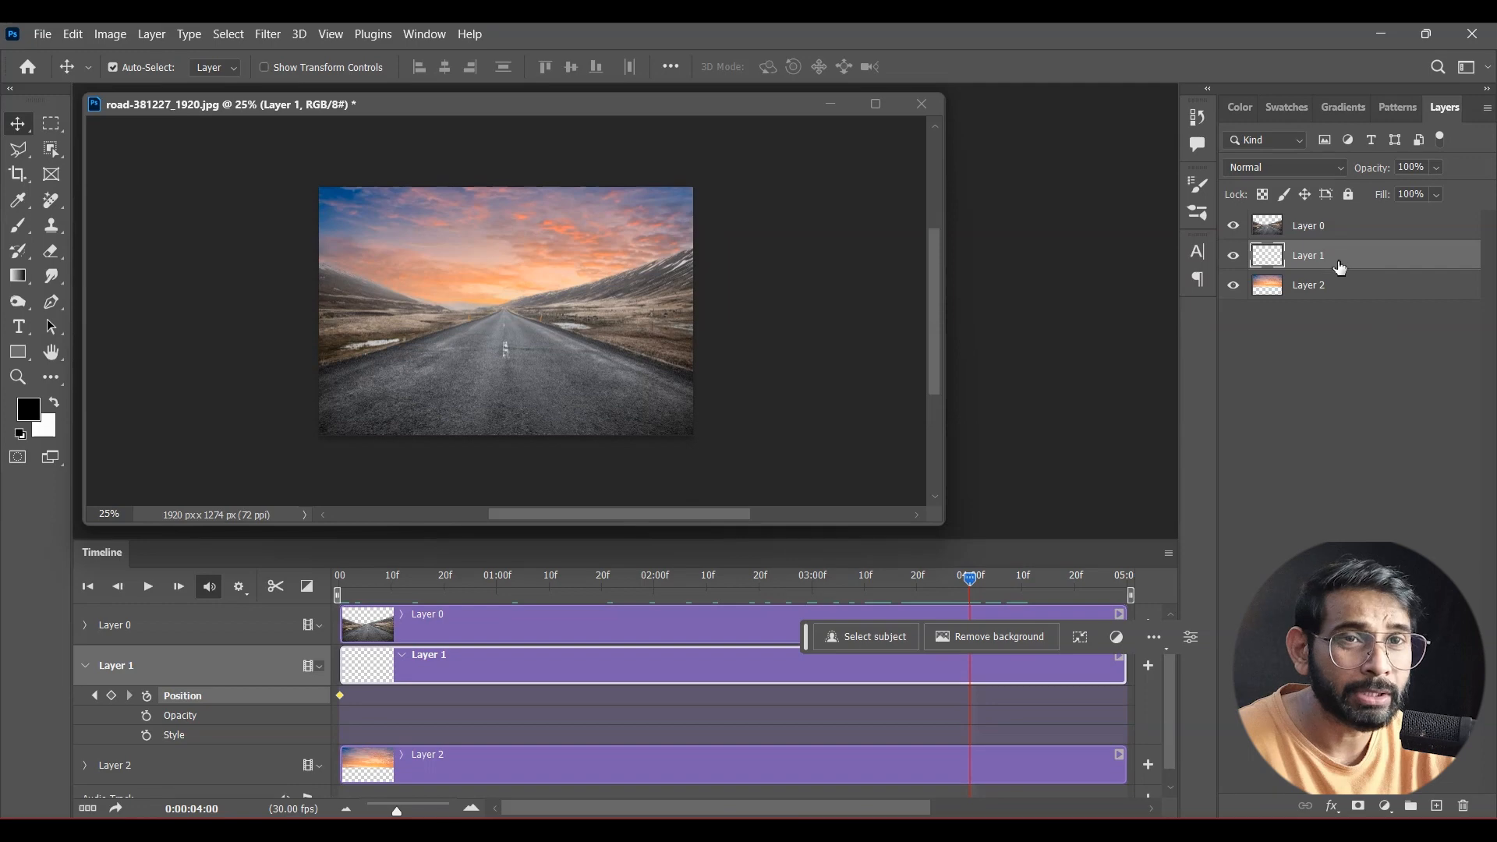
key(shift+Right)
key(shift+Right)
key(shift+Right)
key(shift+Right)
key(shift+Right)
key(shift+Right)
key(shift+Right)
key(shift+Right)
key(shift+Right)
key(shift+Right)
key(shift+Right)
key(shift+Right)
key(shift+Right)
key(shift+Right)
key(shift+Right)
key(shift+Right)
key(shift+Right)
key(shift+Right)
key(shift+Right)
key(shift+Right)
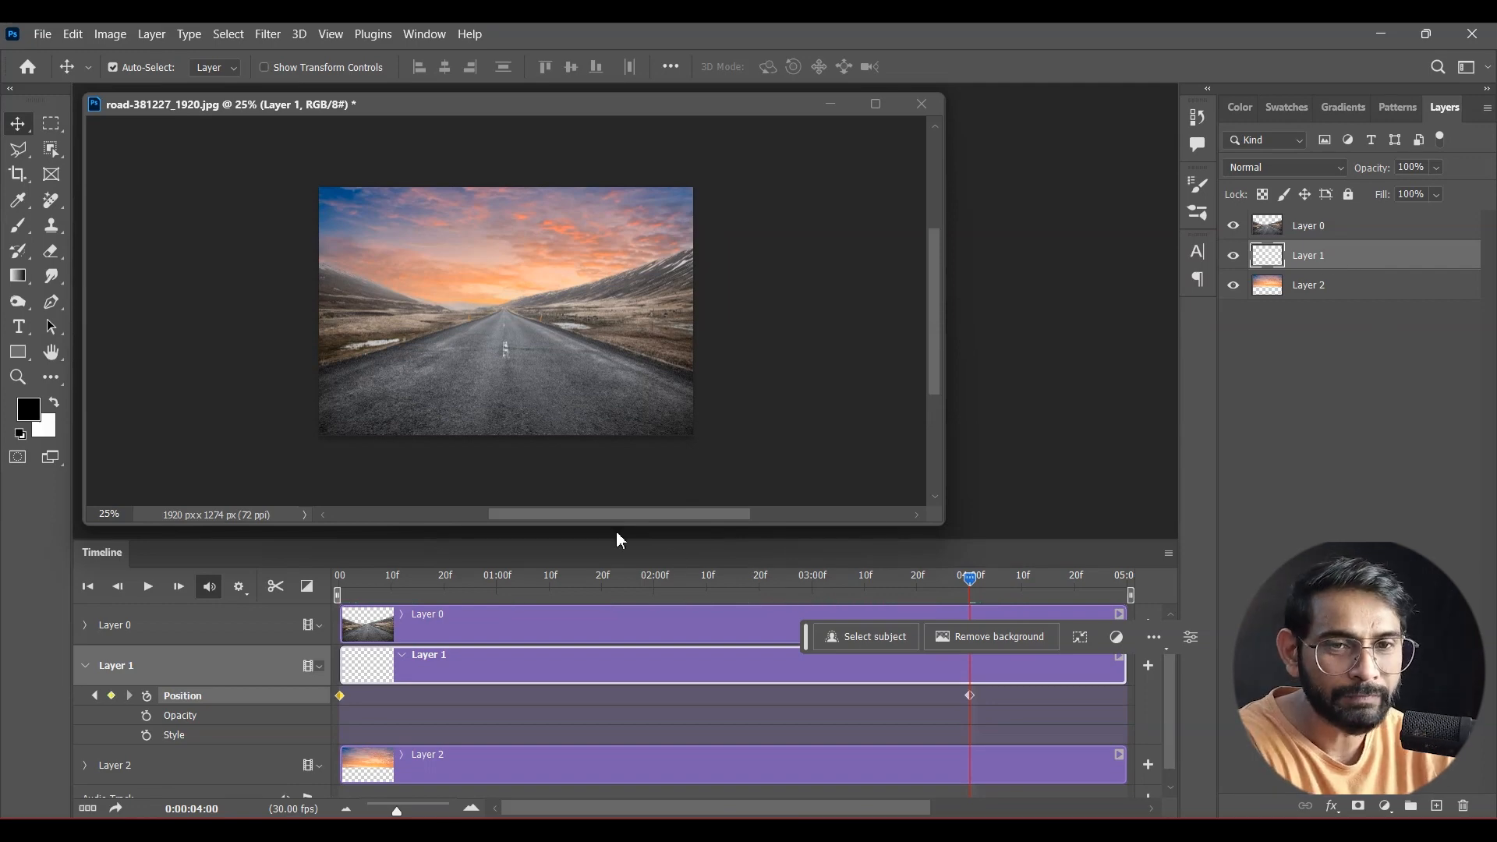
key(shift+Right)
key(shift+Right)
key(shift+Right)
key(shift+Right)
key(shift+Right)
key(shift+Right)
key(shift+Right)
key(shift+Right)
key(shift+Right)
key(shift+Right)
key(shift+Right)
key(shift+Right)
key(shift+Right)
key(shift+Right)
key(shift+Right)
key(shift+Right)
key(shift+Right)
key(shift+Right)
key(shift+Right)
key(shift+Right)
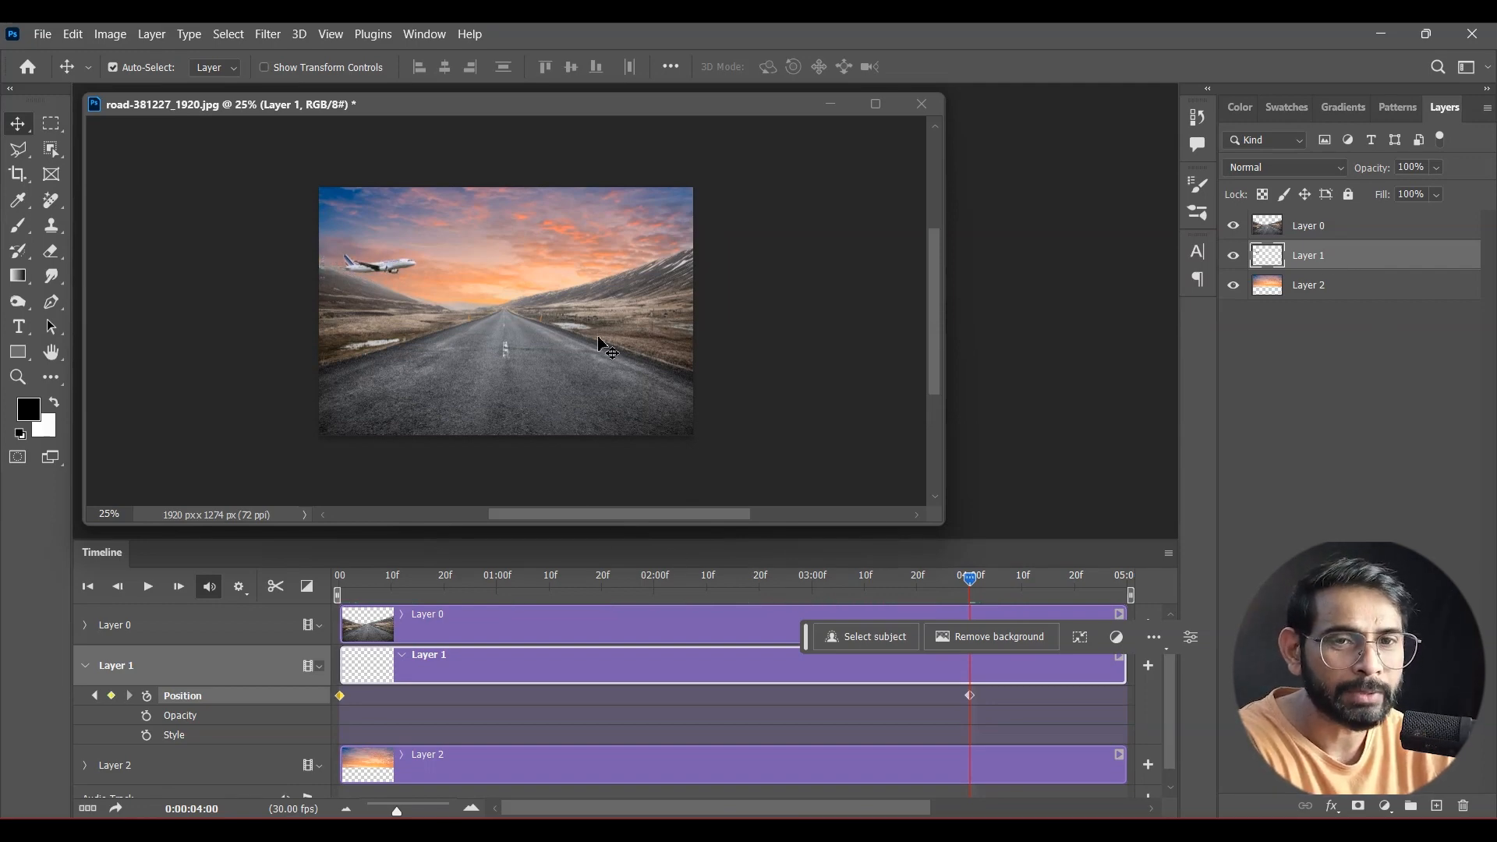
key(shift+Right)
key(shift+Right)
key(shift+Right)
key(shift+Right)
key(shift+Right)
key(shift+Right)
key(shift+Right)
key(shift+Right)
key(shift+Right)
key(shift+Right)
key(shift+Right)
key(shift+Right)
key(shift+Right)
key(shift+Right)
key(shift+Right)
key(shift+Right)
key(shift+Right)
key(shift+Right)
key(shift+Right)
key(shift+Right)
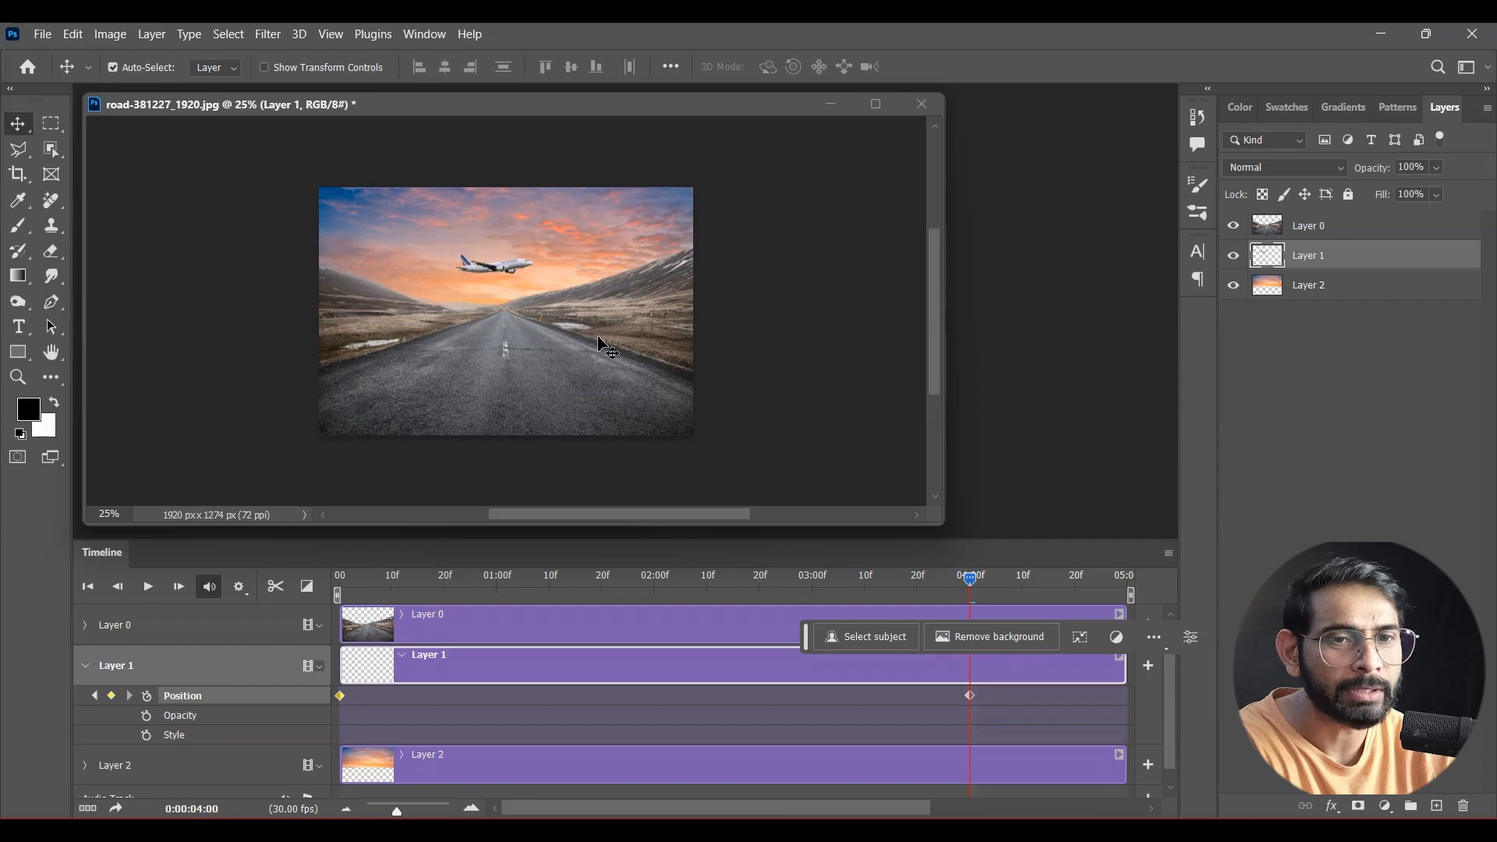
key(shift+Right)
key(shift+Right)
key(shift+Right)
key(shift+Right)
key(shift+Right)
key(shift+Right)
key(shift+Right)
key(shift+Right)
key(shift+Right)
key(shift+Right)
key(shift+Right)
key(shift+Right)
key(shift+Right)
key(shift+Right)
key(shift+Right)
key(shift+Right)
key(shift+Right)
key(shift+Right)
key(shift+Right)
key(shift+Right)
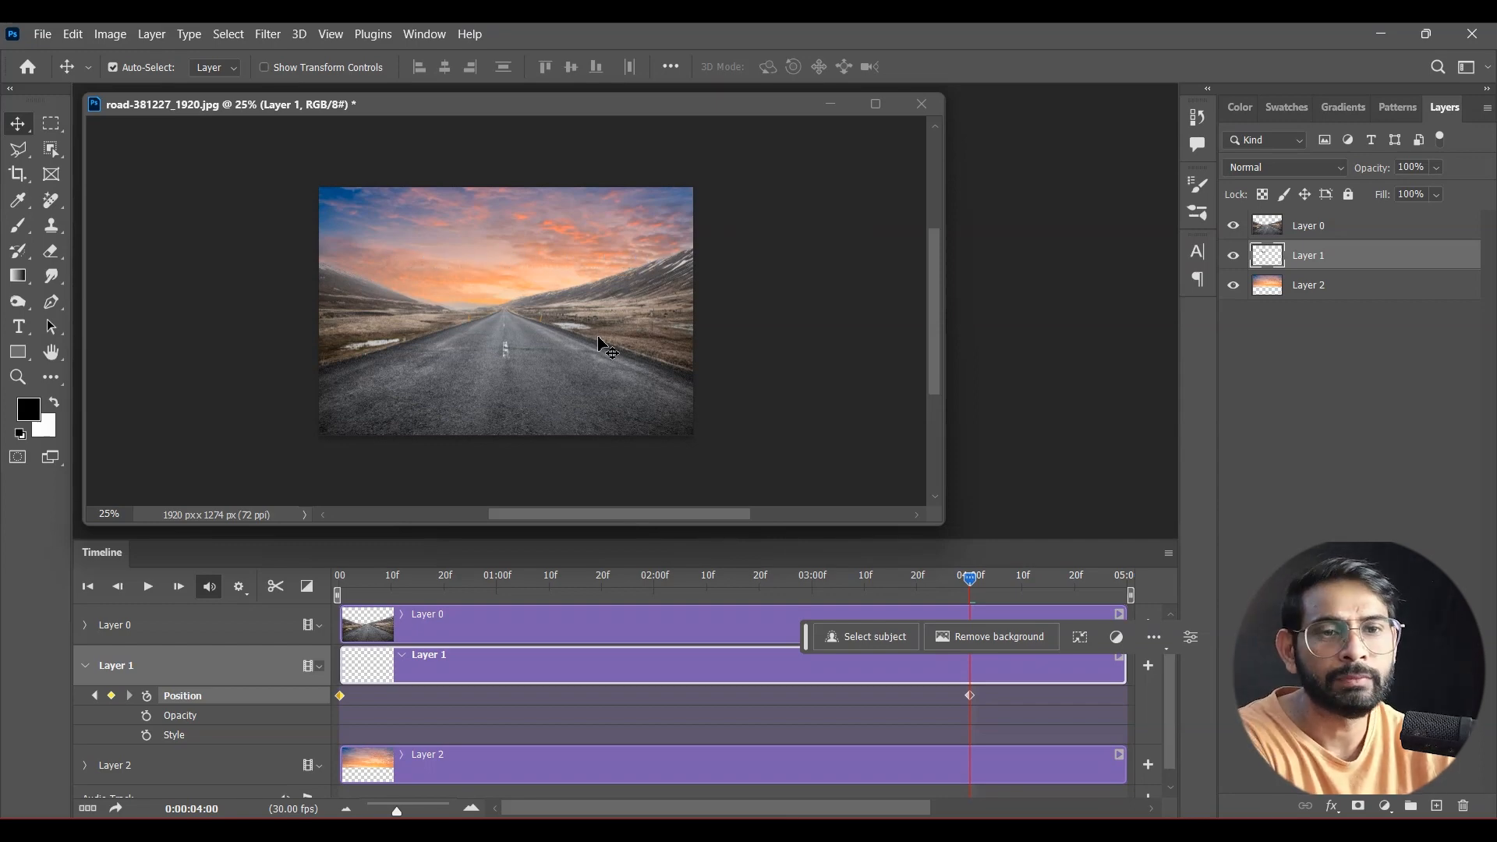
- Play the airplane animation from the start, scrub through it, and return to the first frame
drag(971, 579, 248, 659)
click(147, 587)
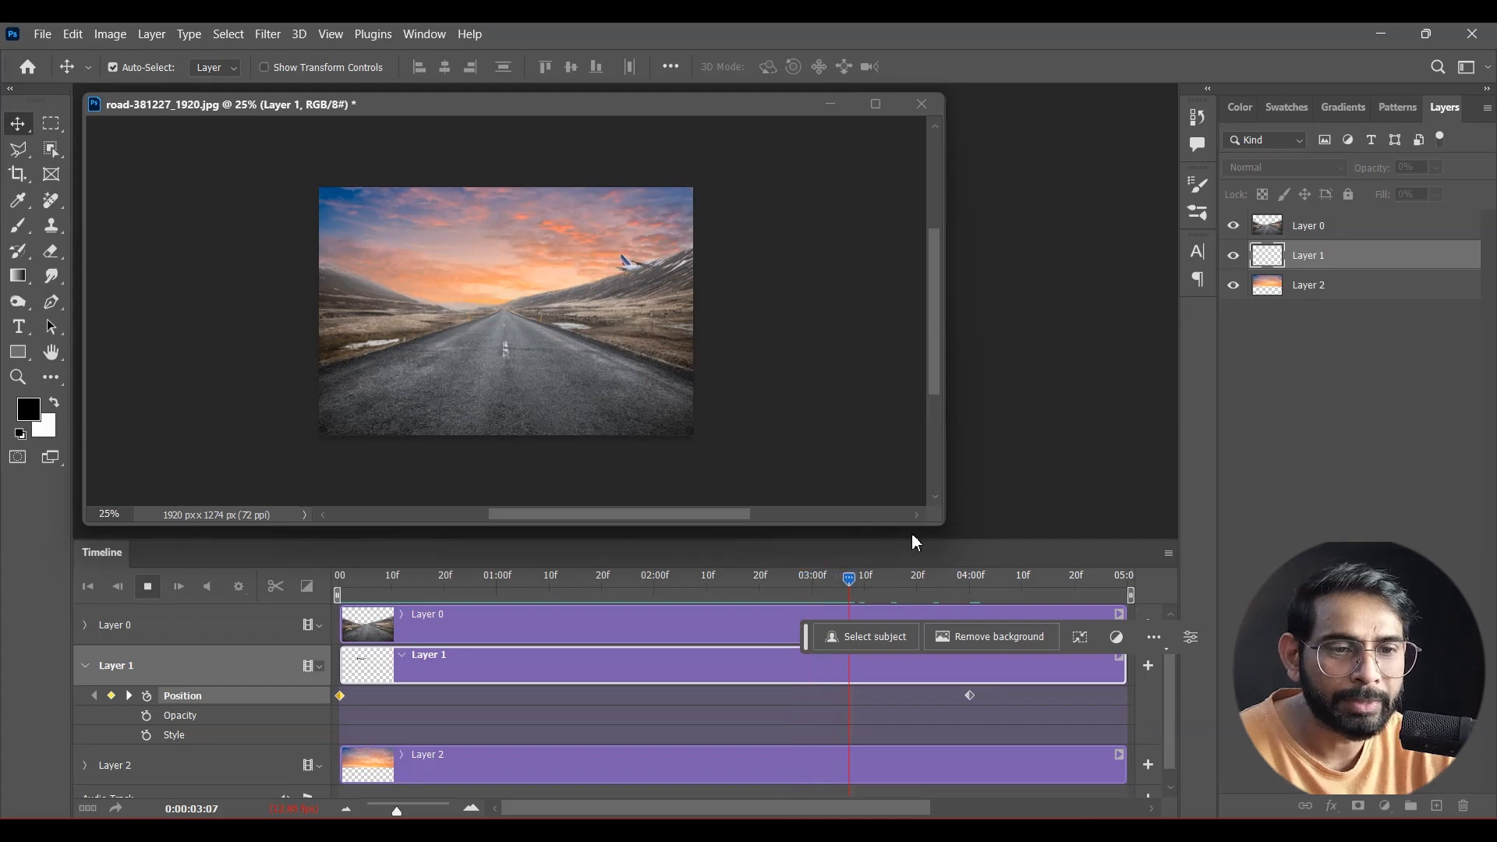
drag(749, 589, 965, 621)
drag(841, 622, 291, 652)
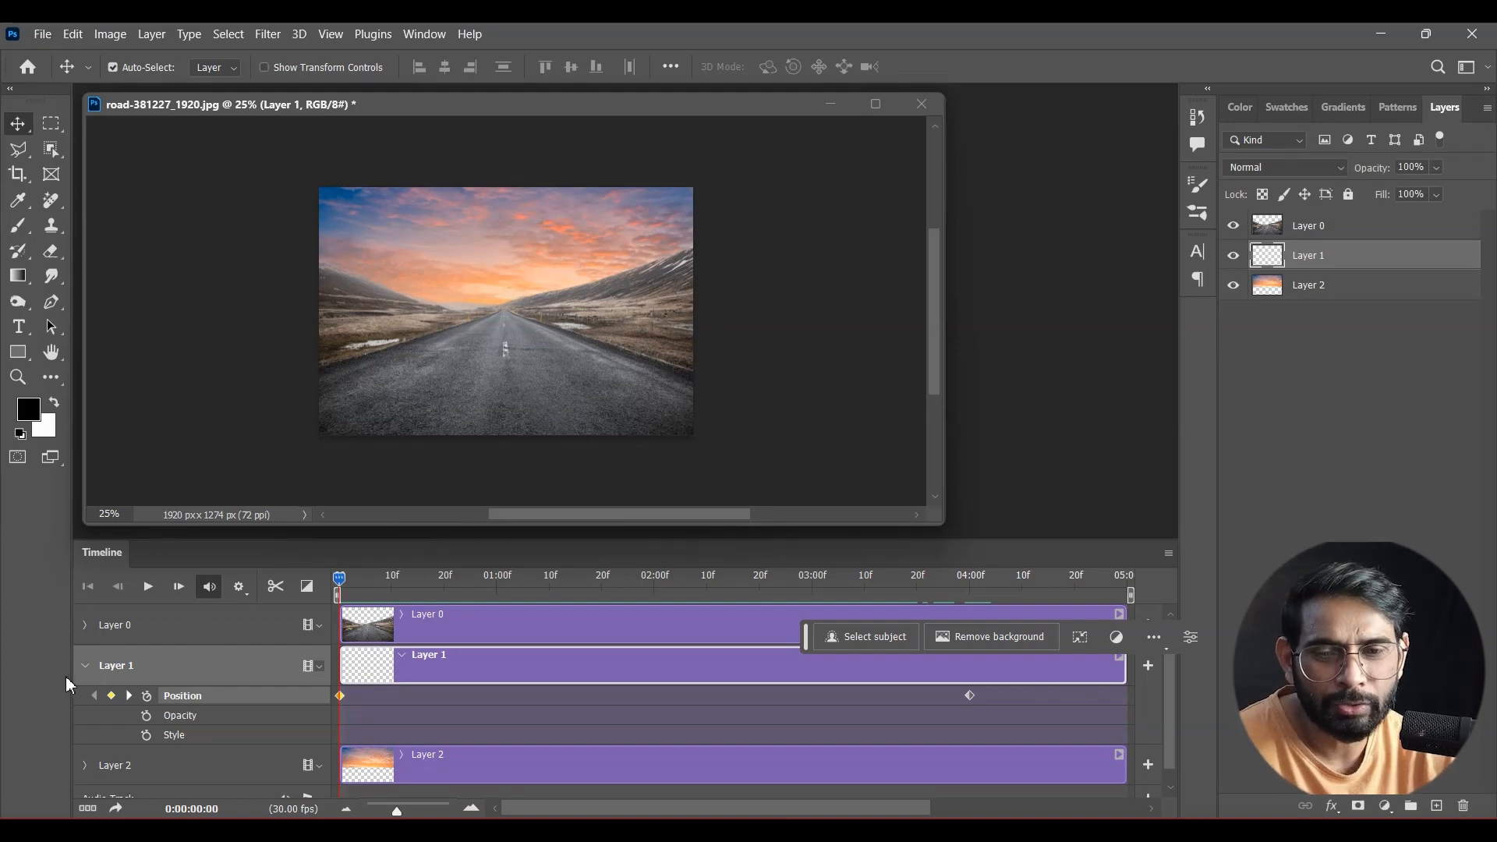
- Collapse the airplane layer's animation properties and add the jet-plane-flybyflac-14641 sound to the audio track
click(85, 666)
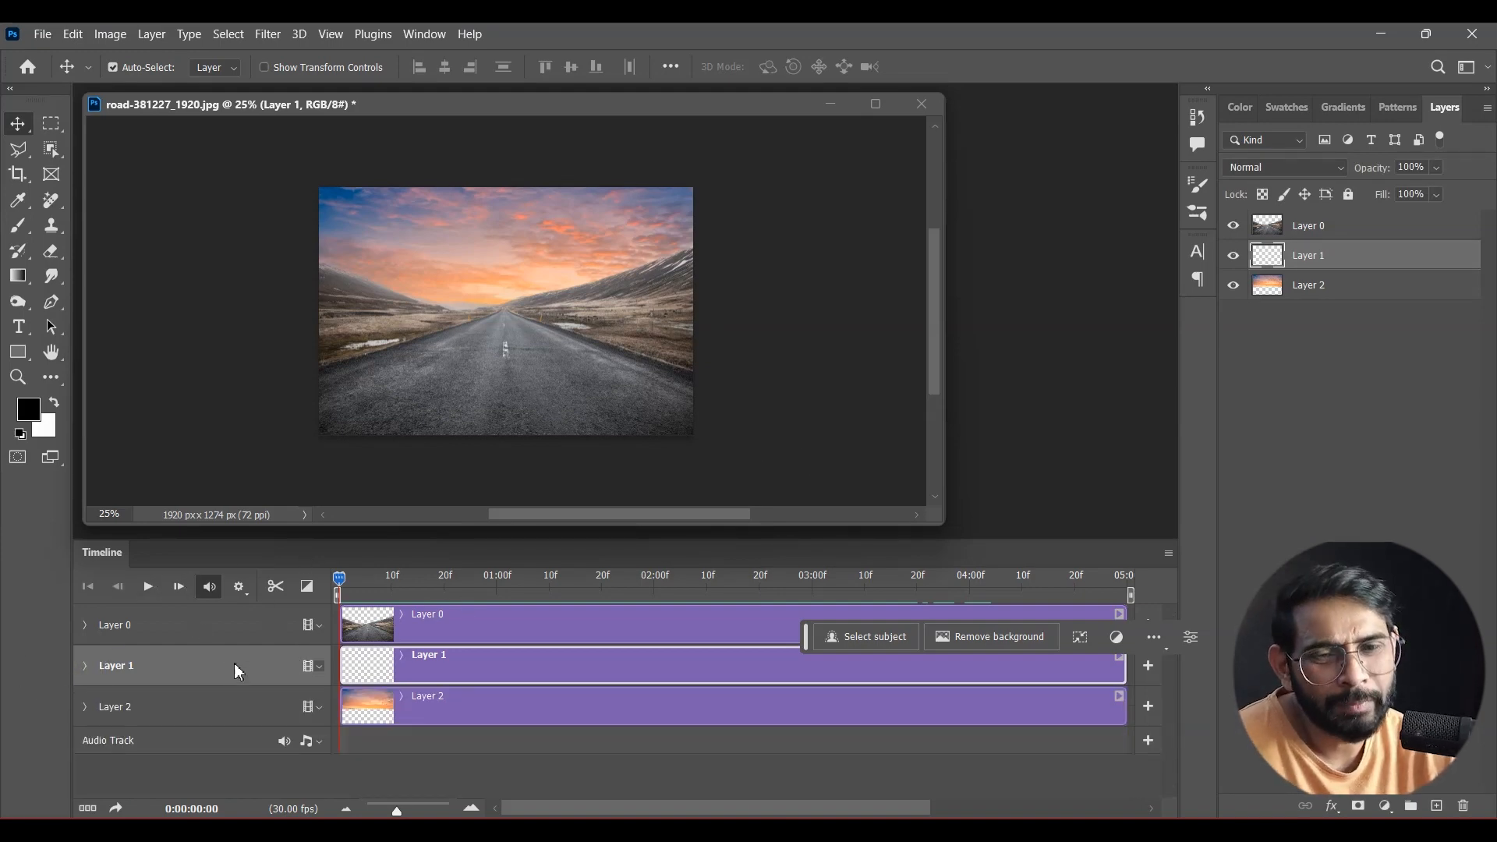
click(219, 592)
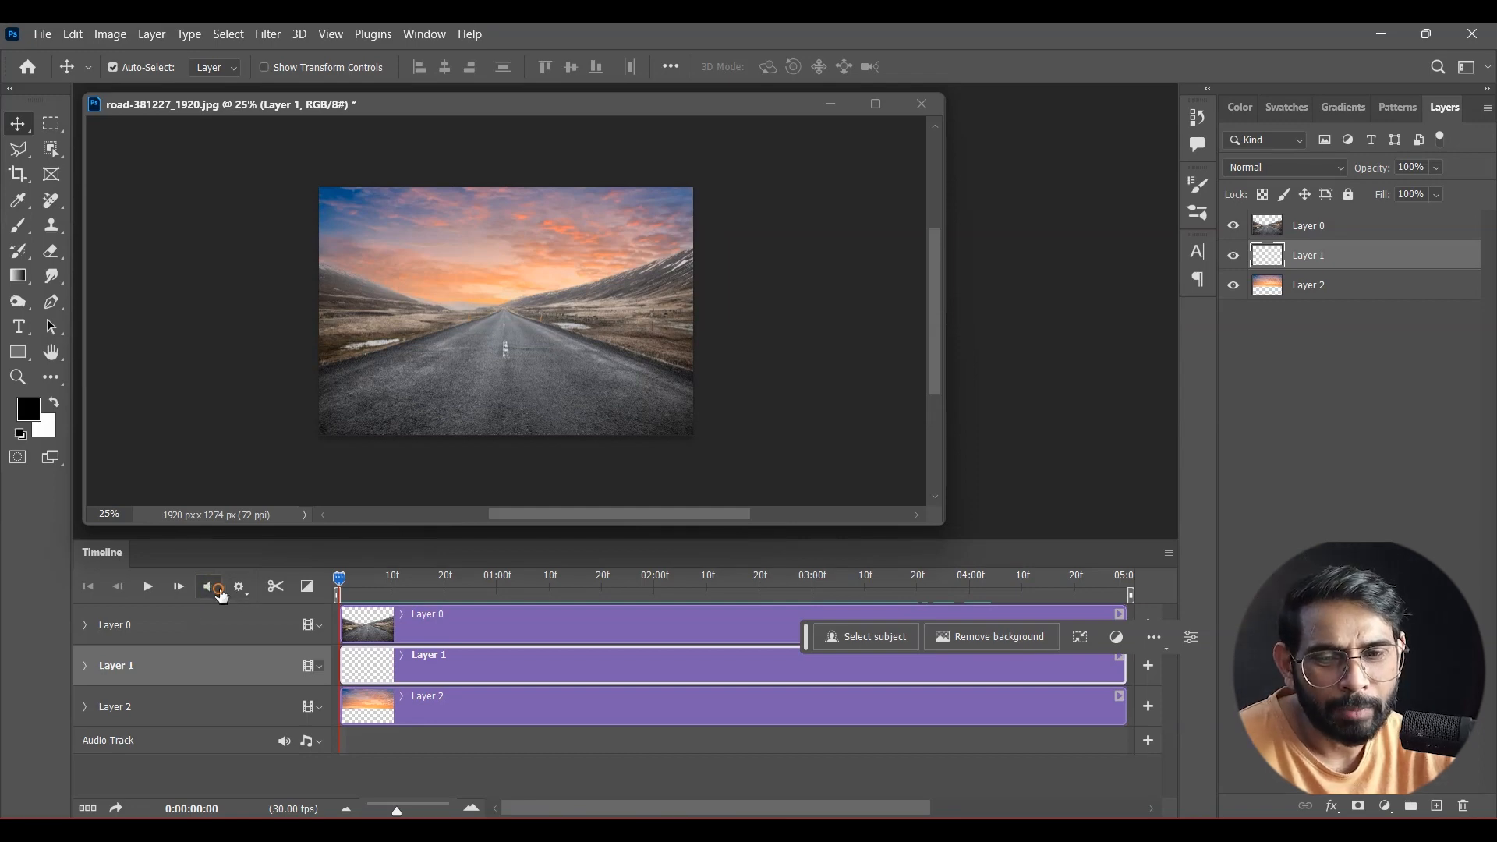
click(212, 595)
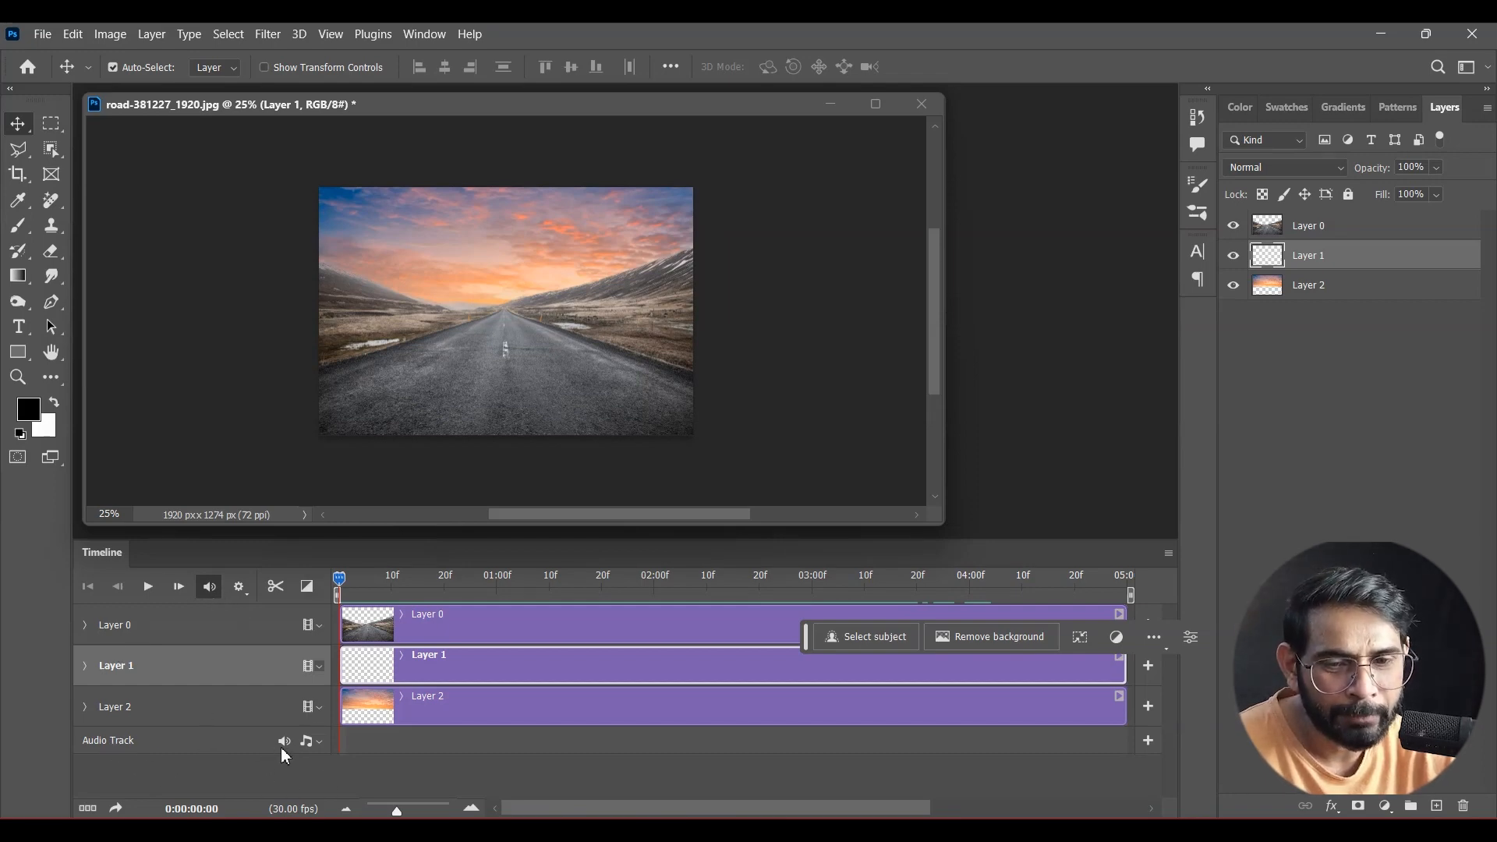
click(307, 742)
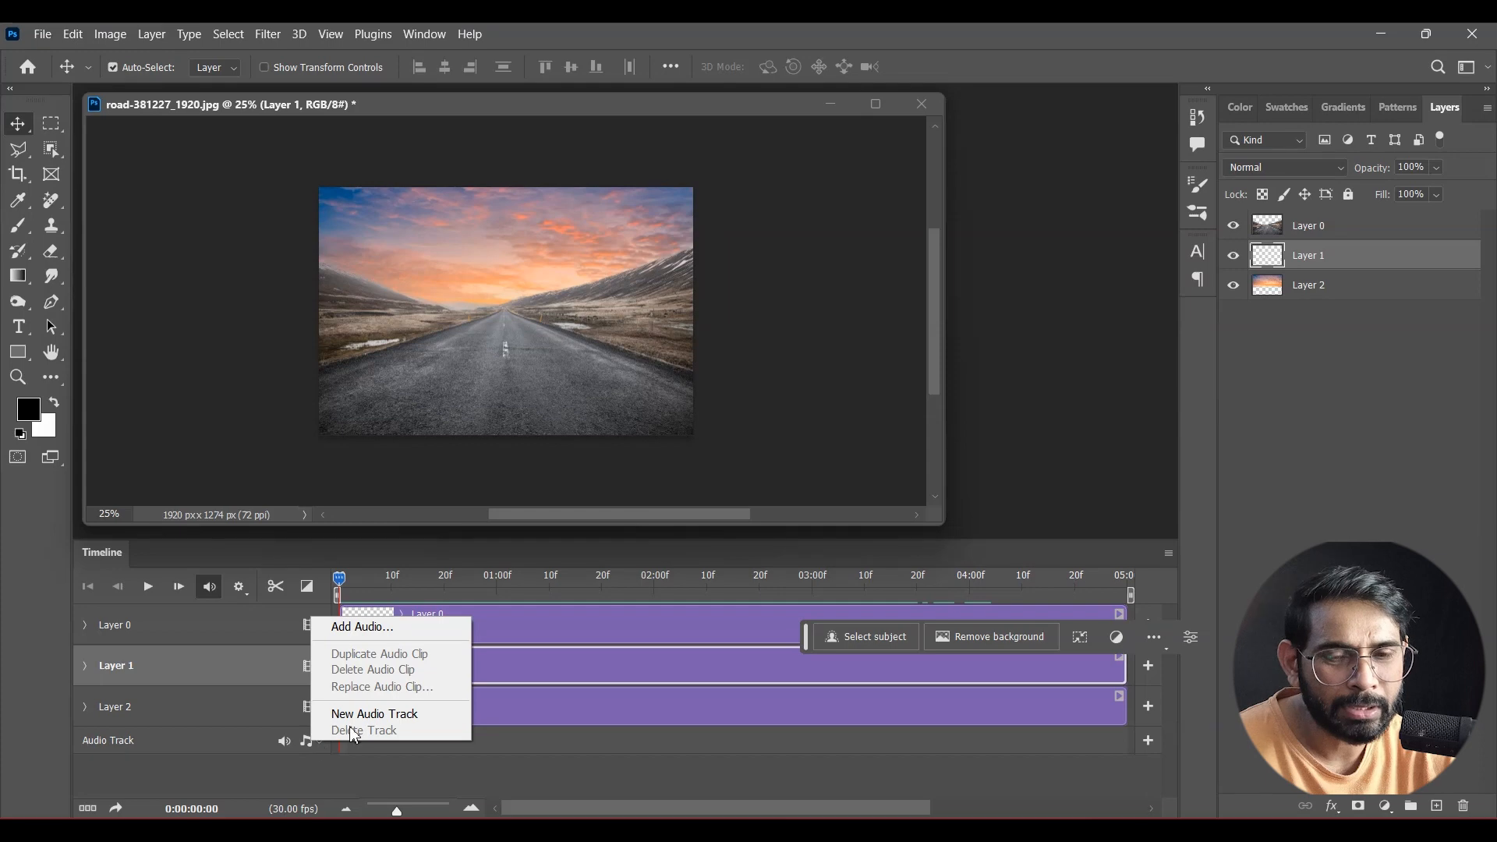
click(392, 636)
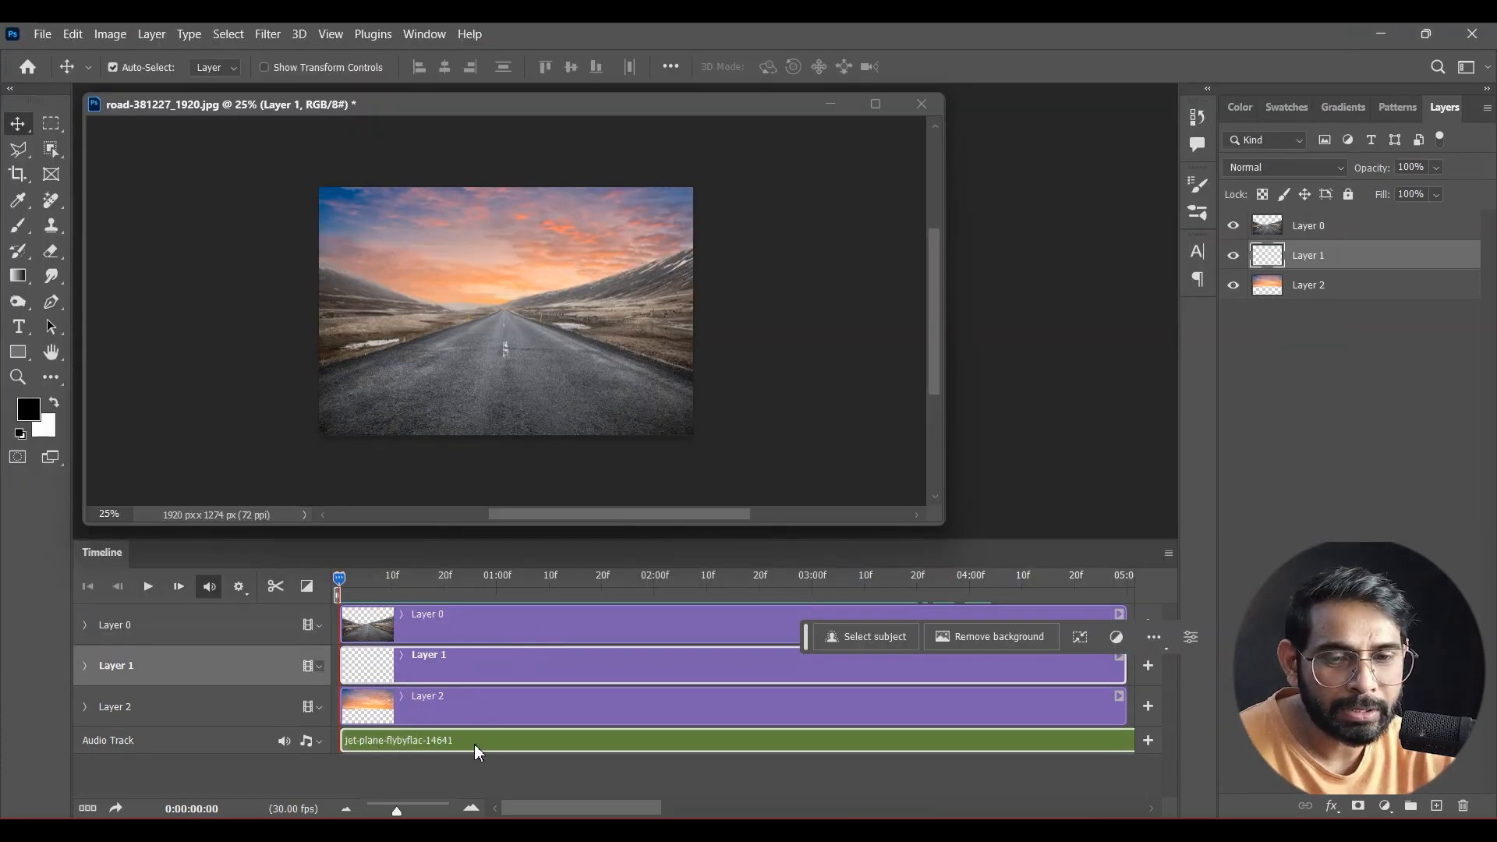
click(467, 769)
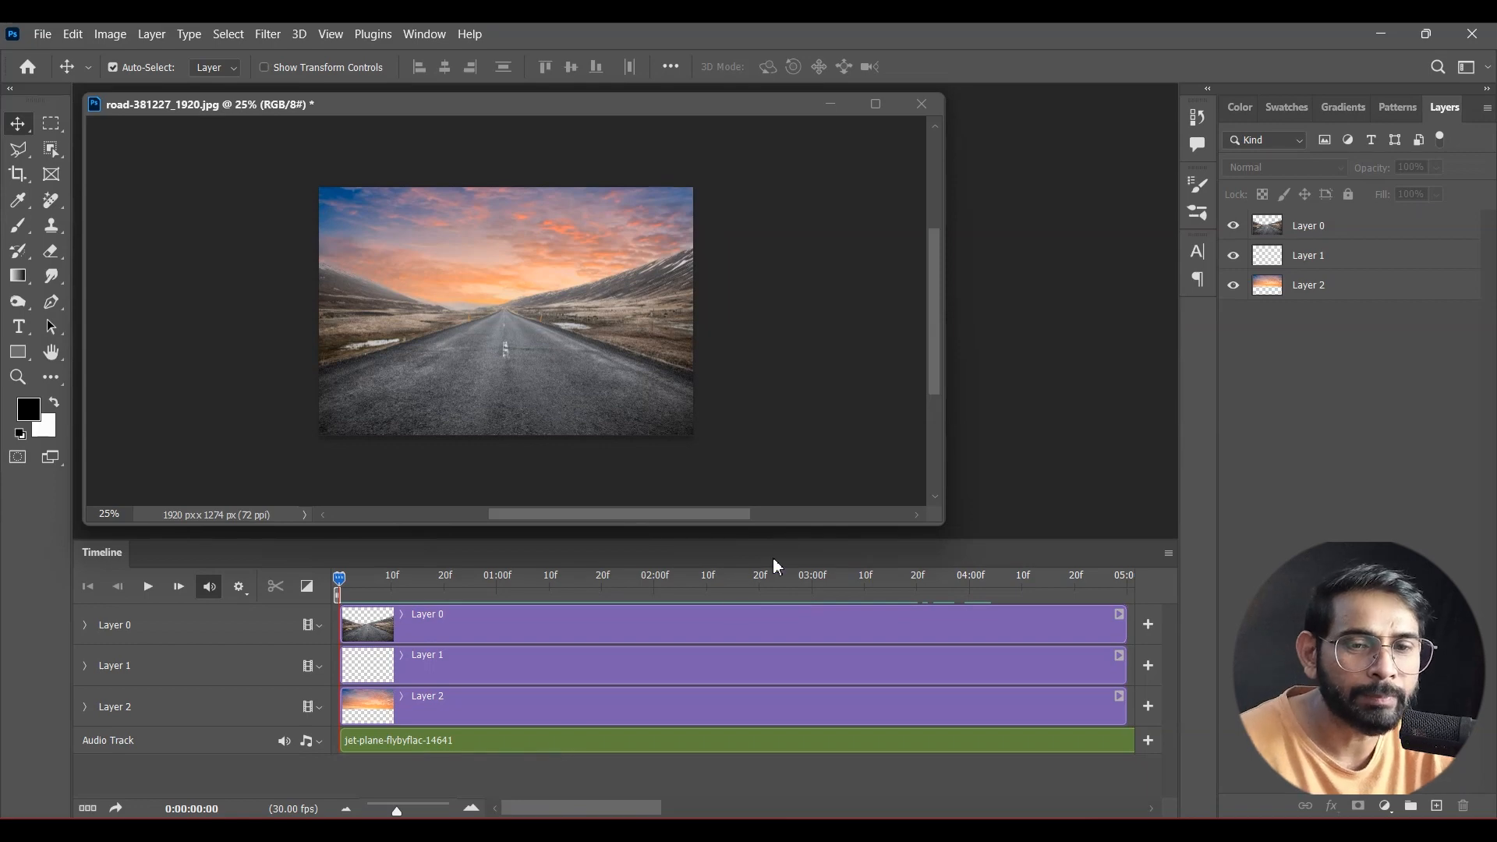
- Play the animation with the jet sound from the start to check how picture and audio run together
click(148, 586)
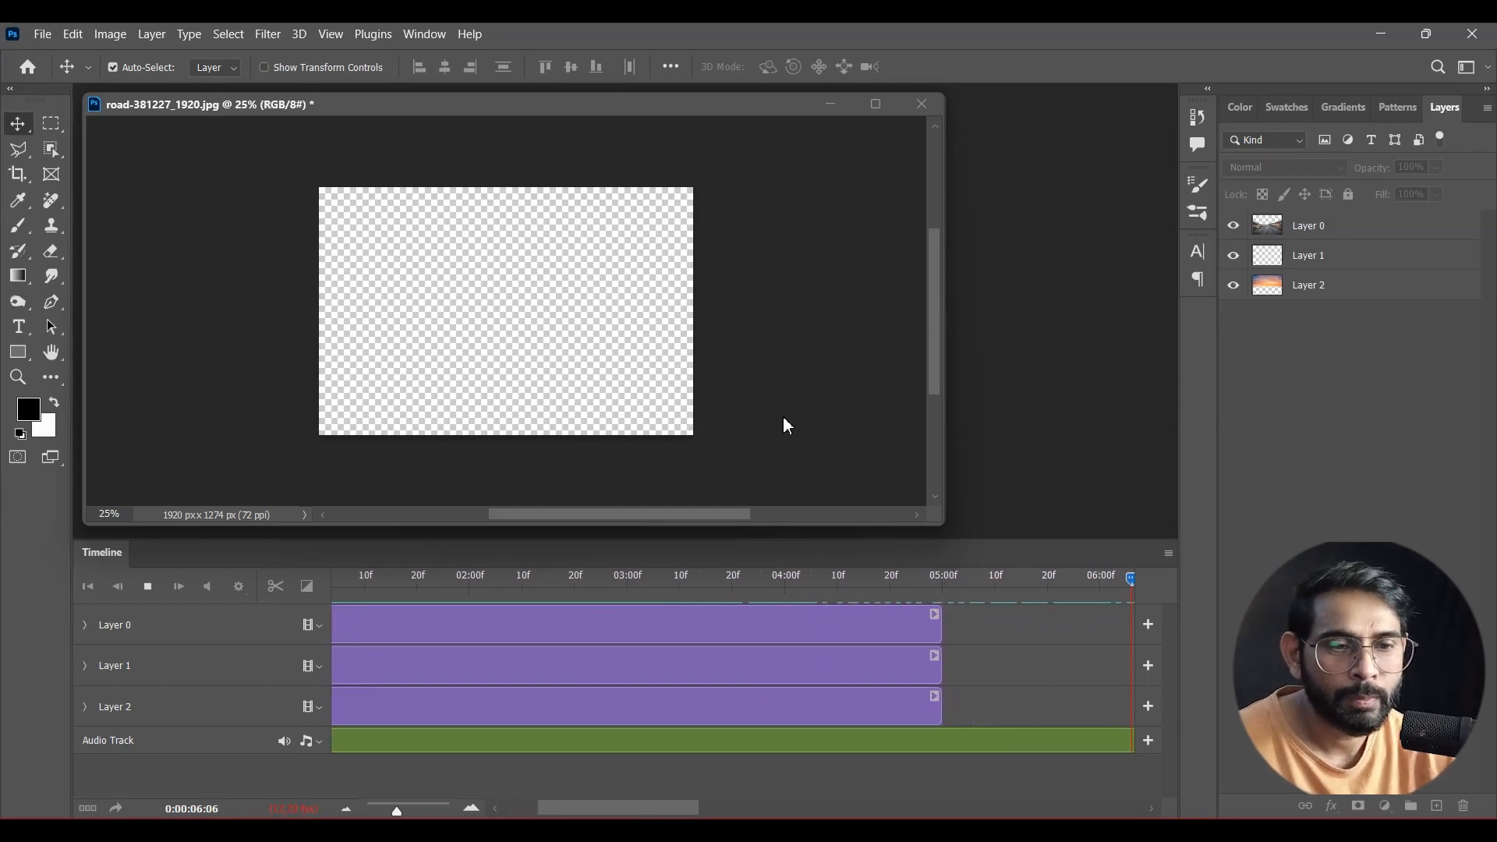
key(space)
drag(840, 583, 305, 612)
click(642, 744)
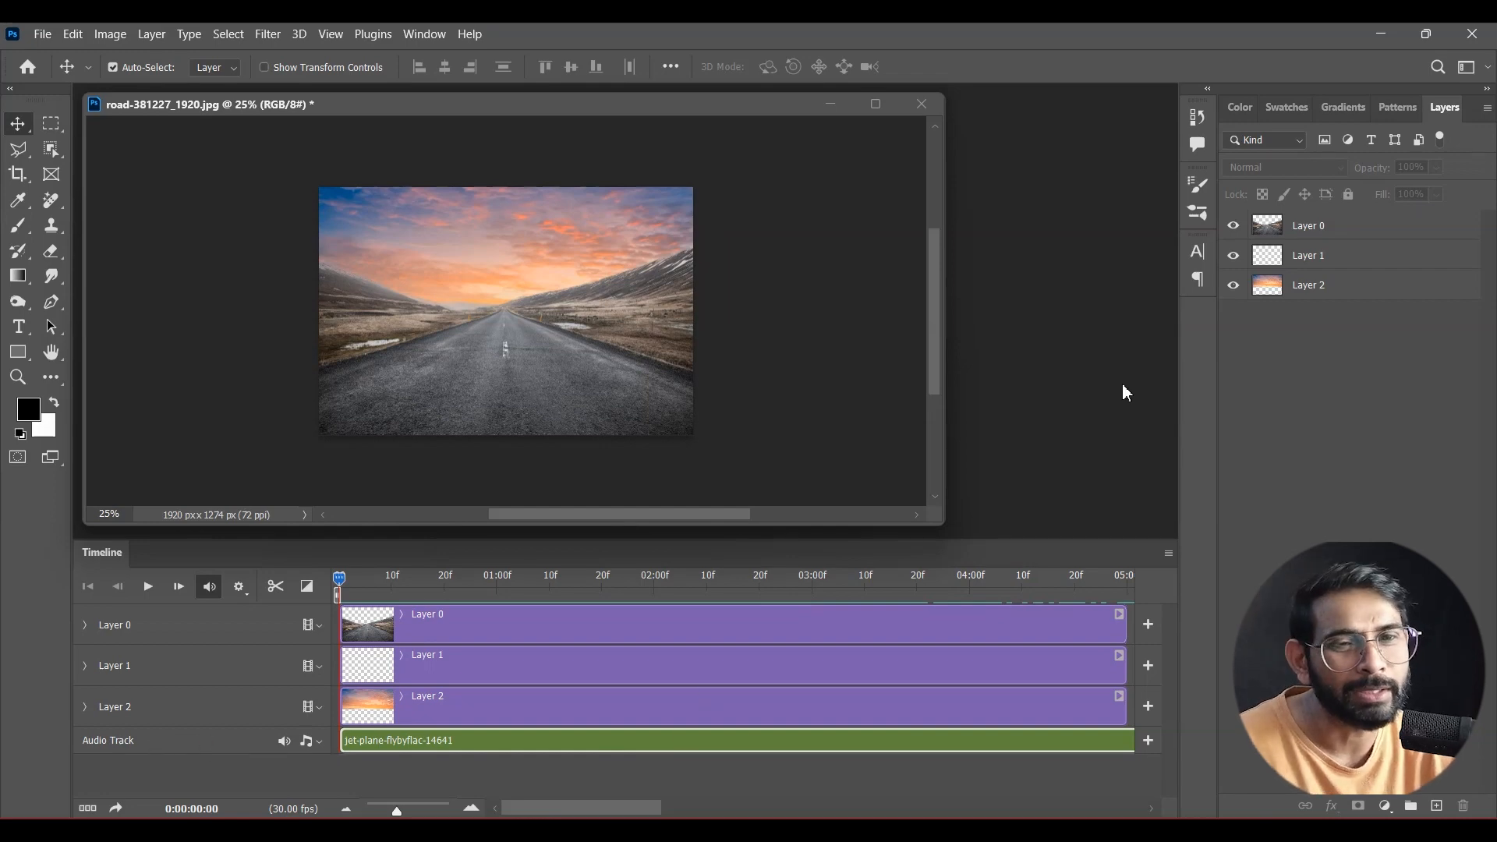
key(space)
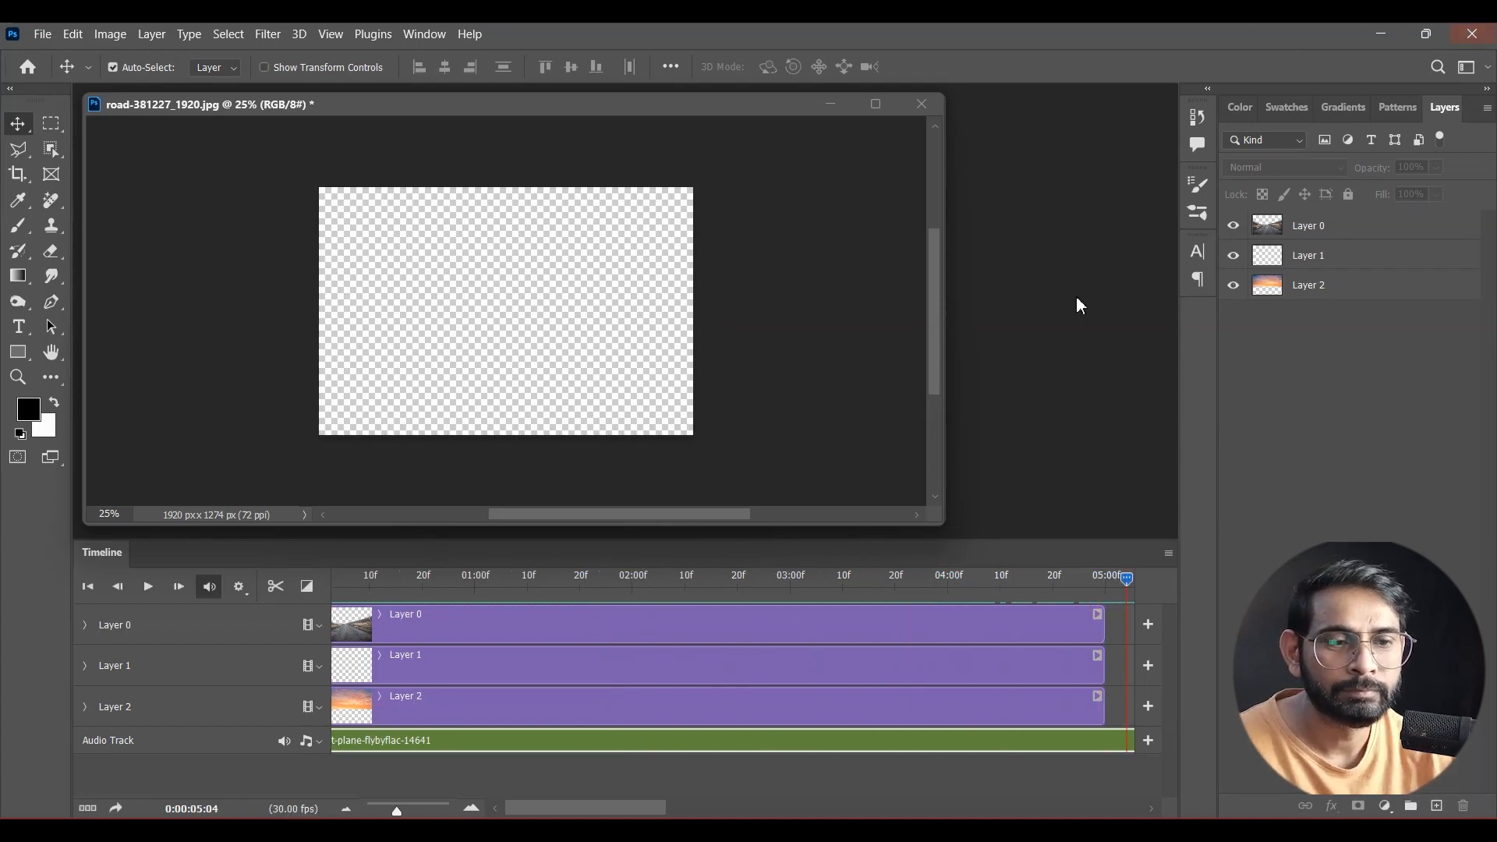
- Go near the end of the jet sound clip and examine its volume and fade settings
drag(1124, 582, 605, 690)
right_click(716, 747)
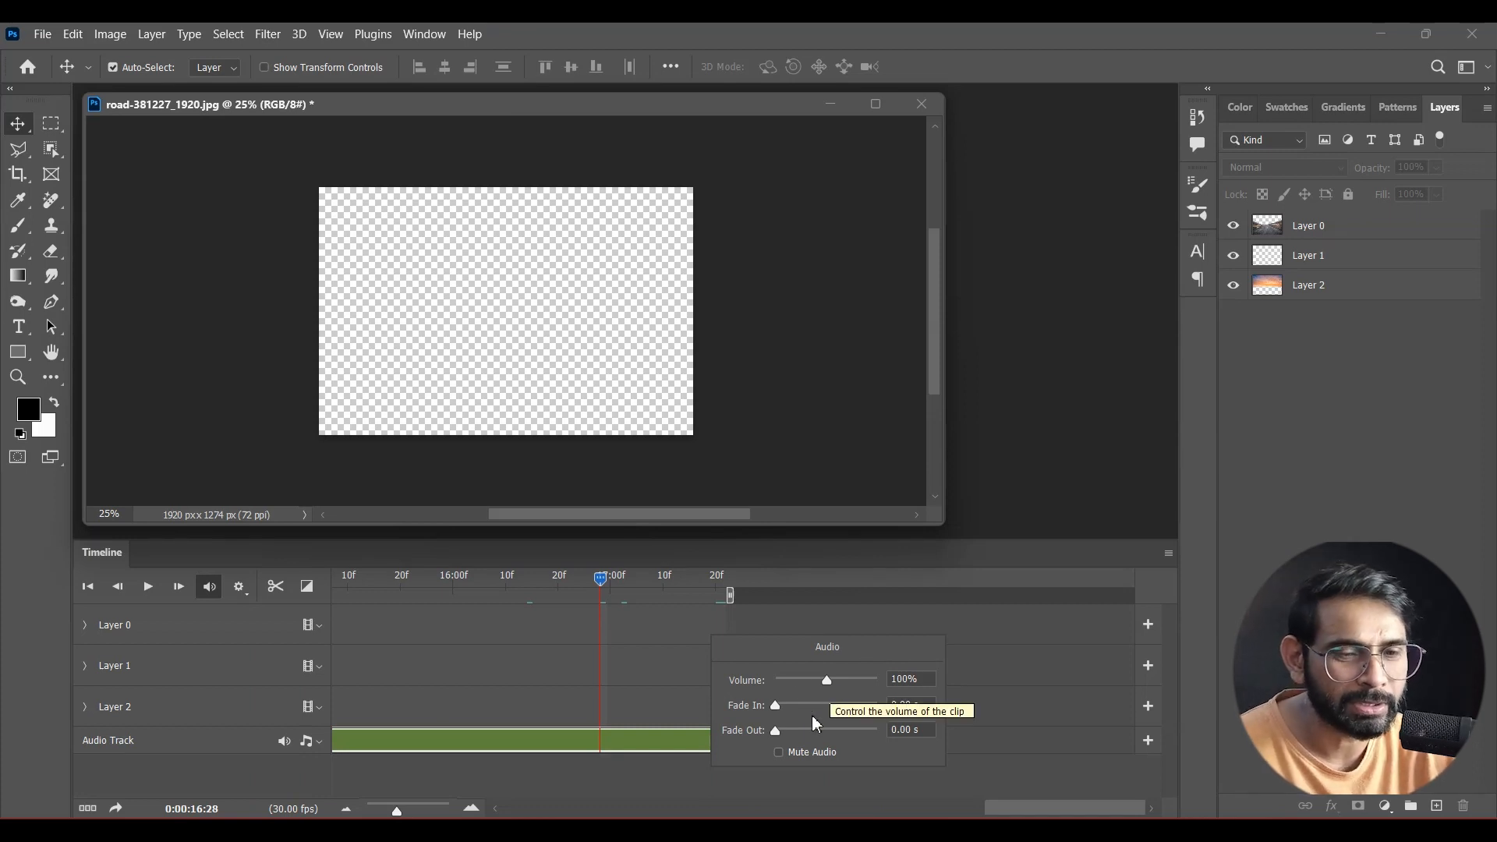
click(630, 685)
- Trim the end of the jet sound clip to match the end of the layer clips and play the animation from the first frame
drag(721, 743, 453, 736)
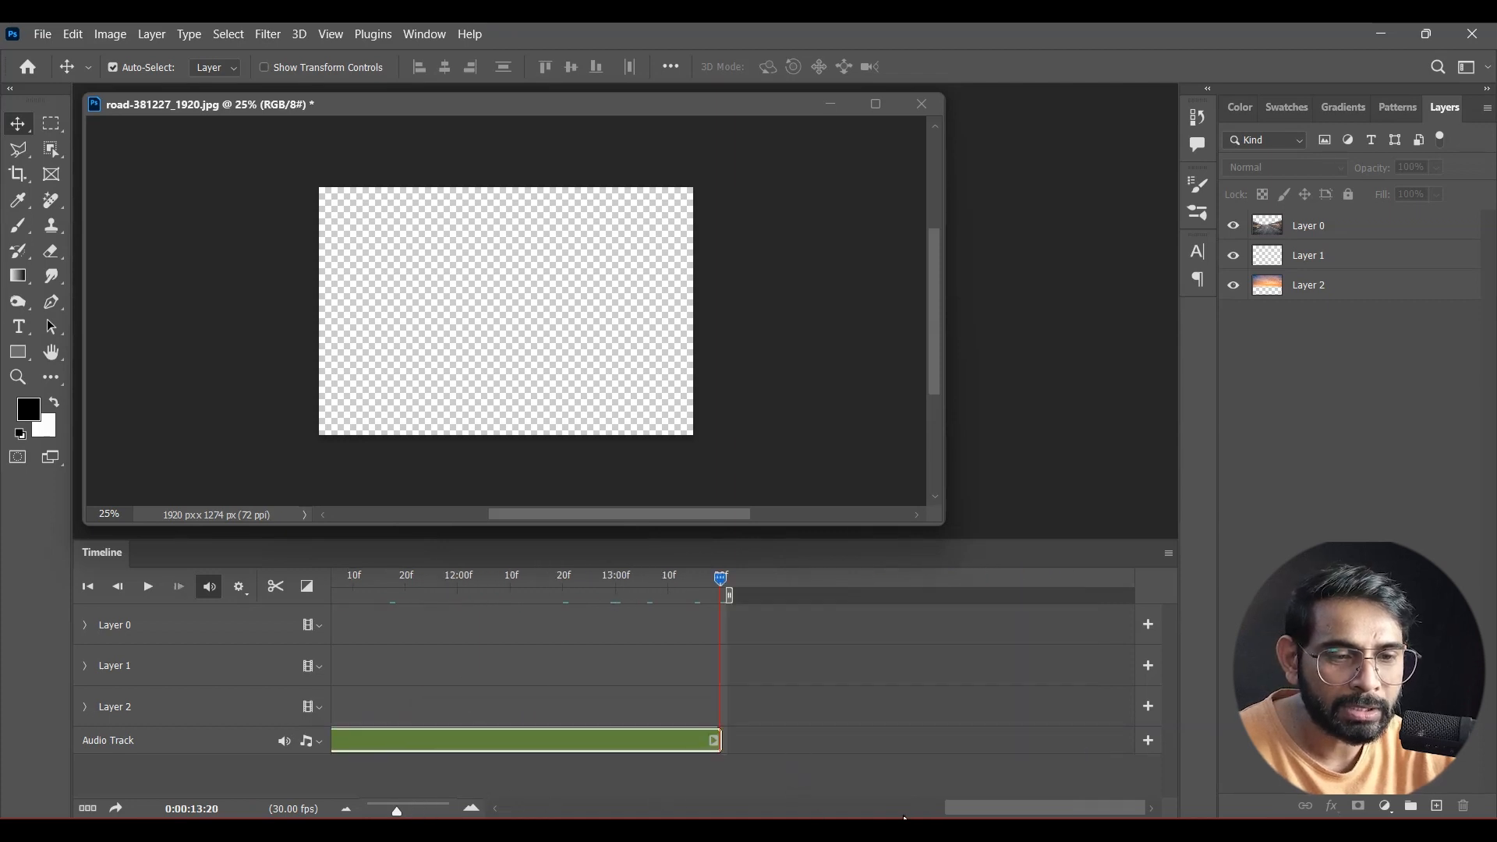
drag(969, 815, 887, 813)
drag(1054, 740, 379, 737)
drag(1060, 807, 977, 811)
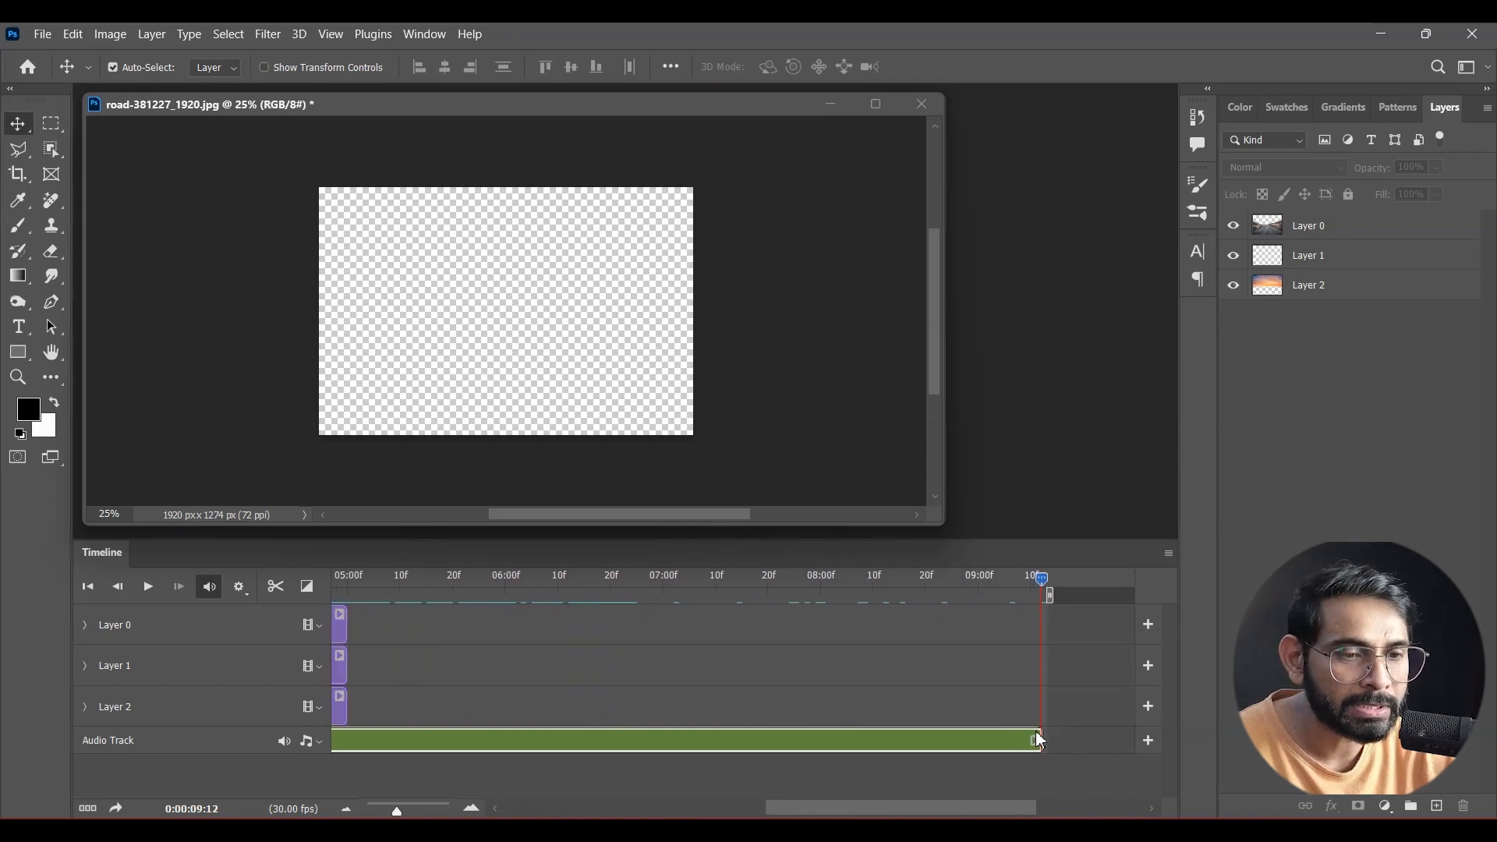
drag(1043, 740, 344, 739)
drag(677, 583, 4, 583)
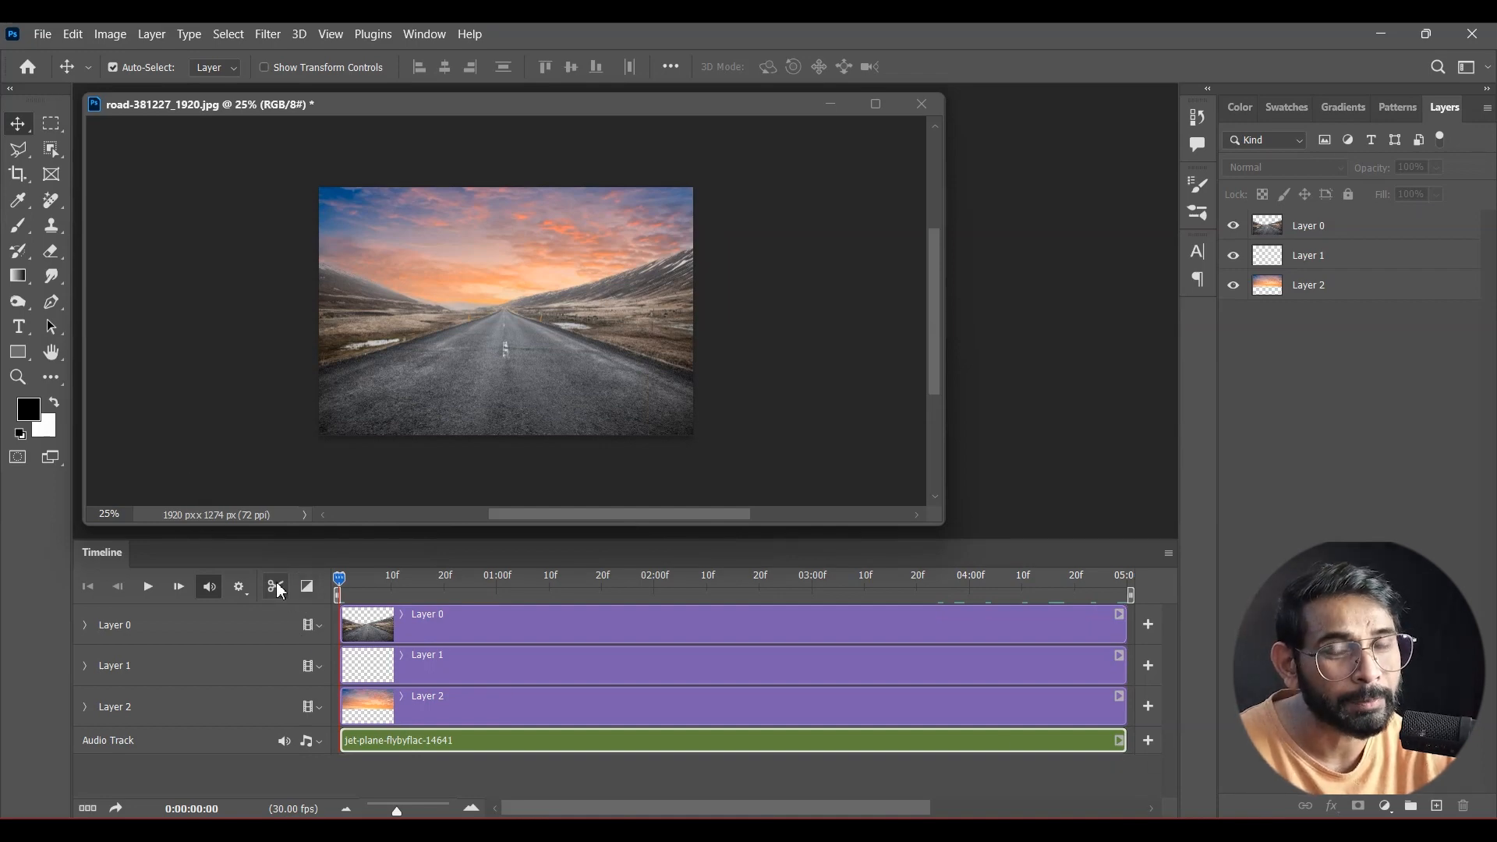
click(148, 586)
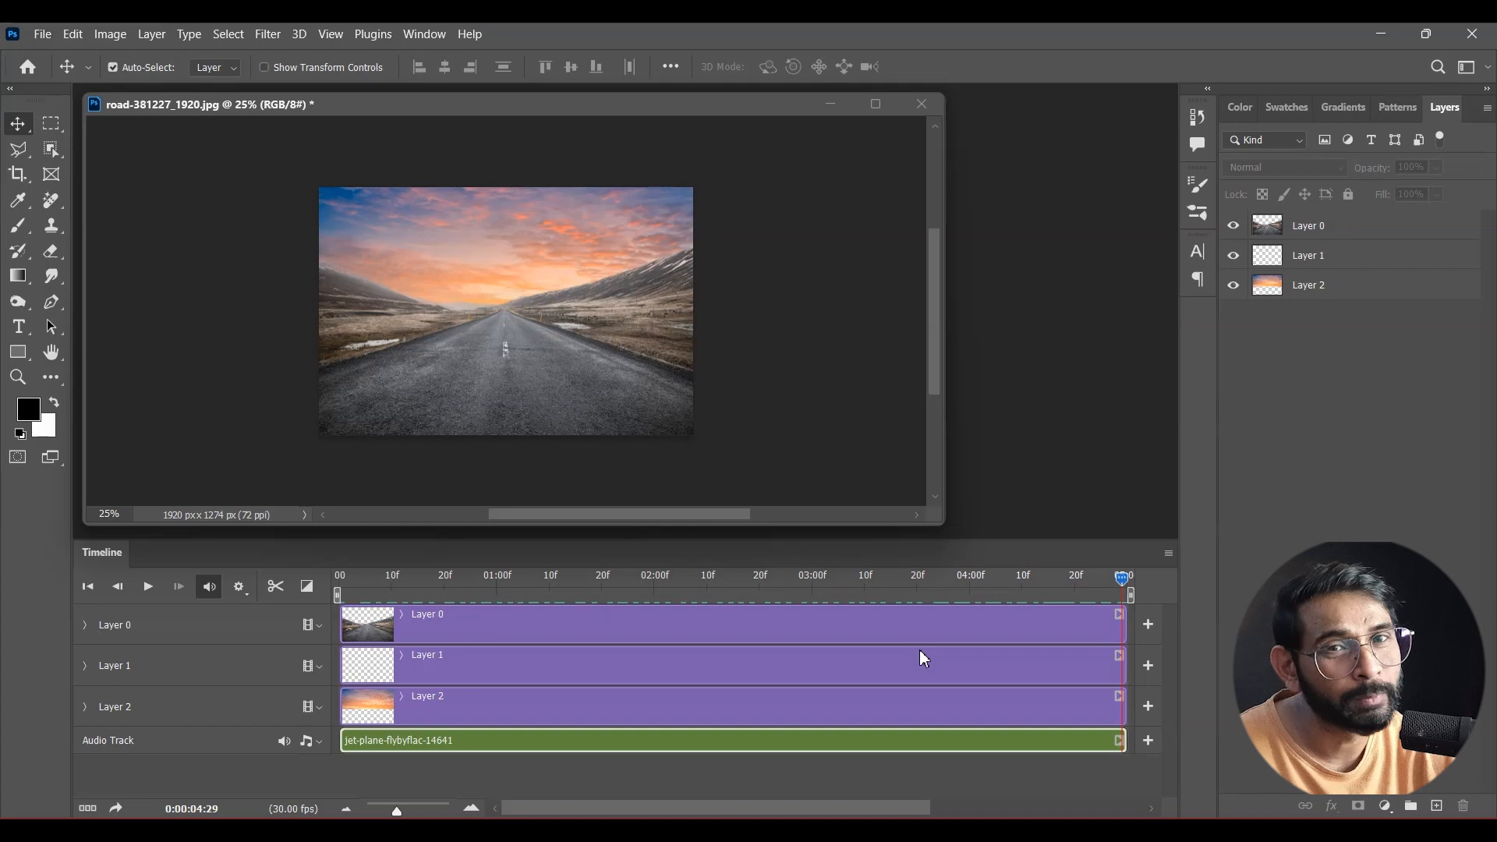
- Start a video render of the airplane animation named "first animation" and choose the Desktop as its destination folder
click(42, 34)
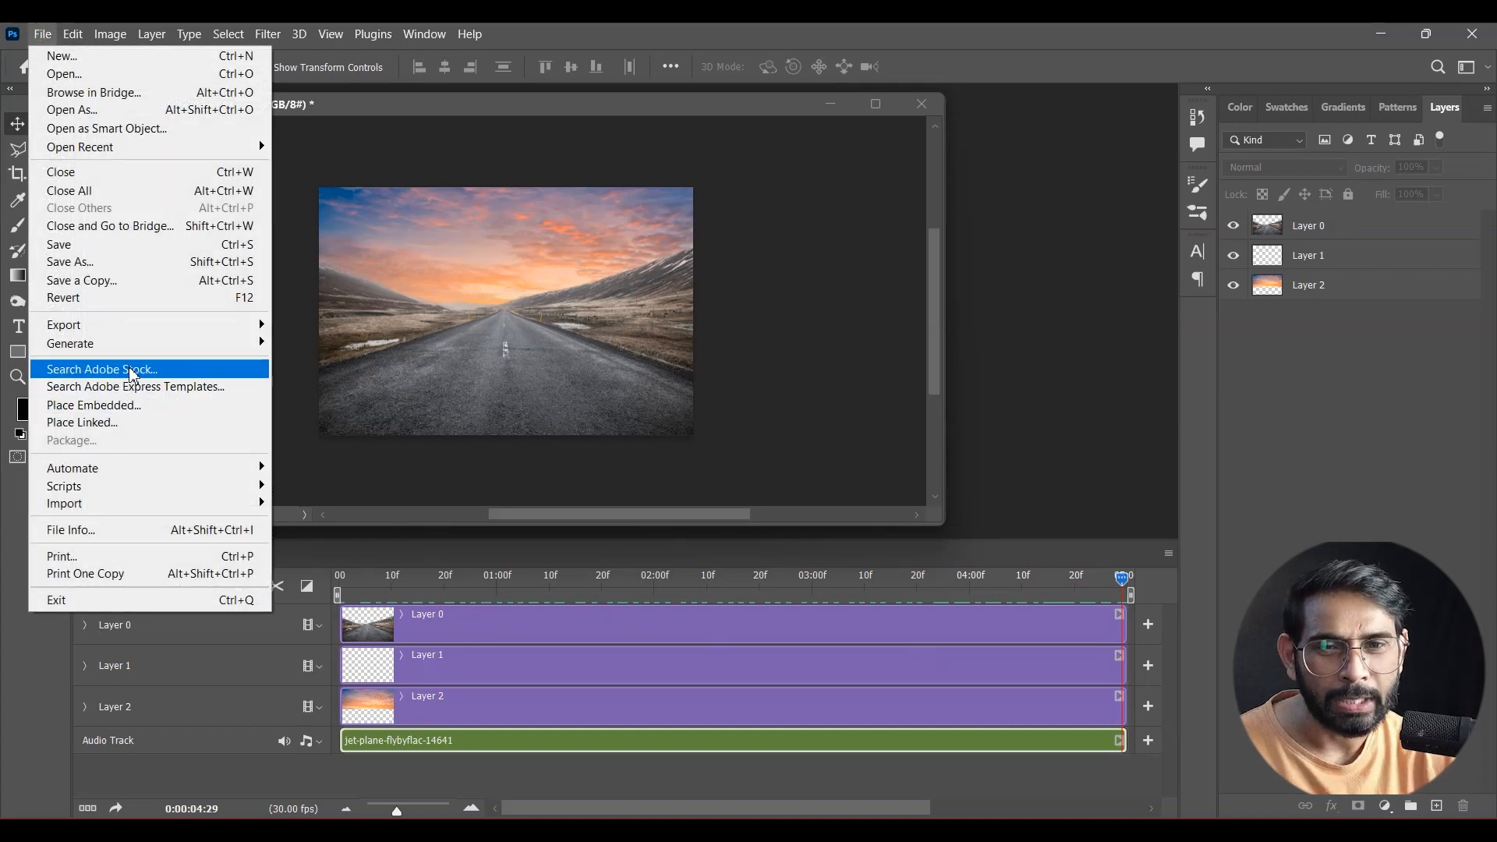
click(138, 326)
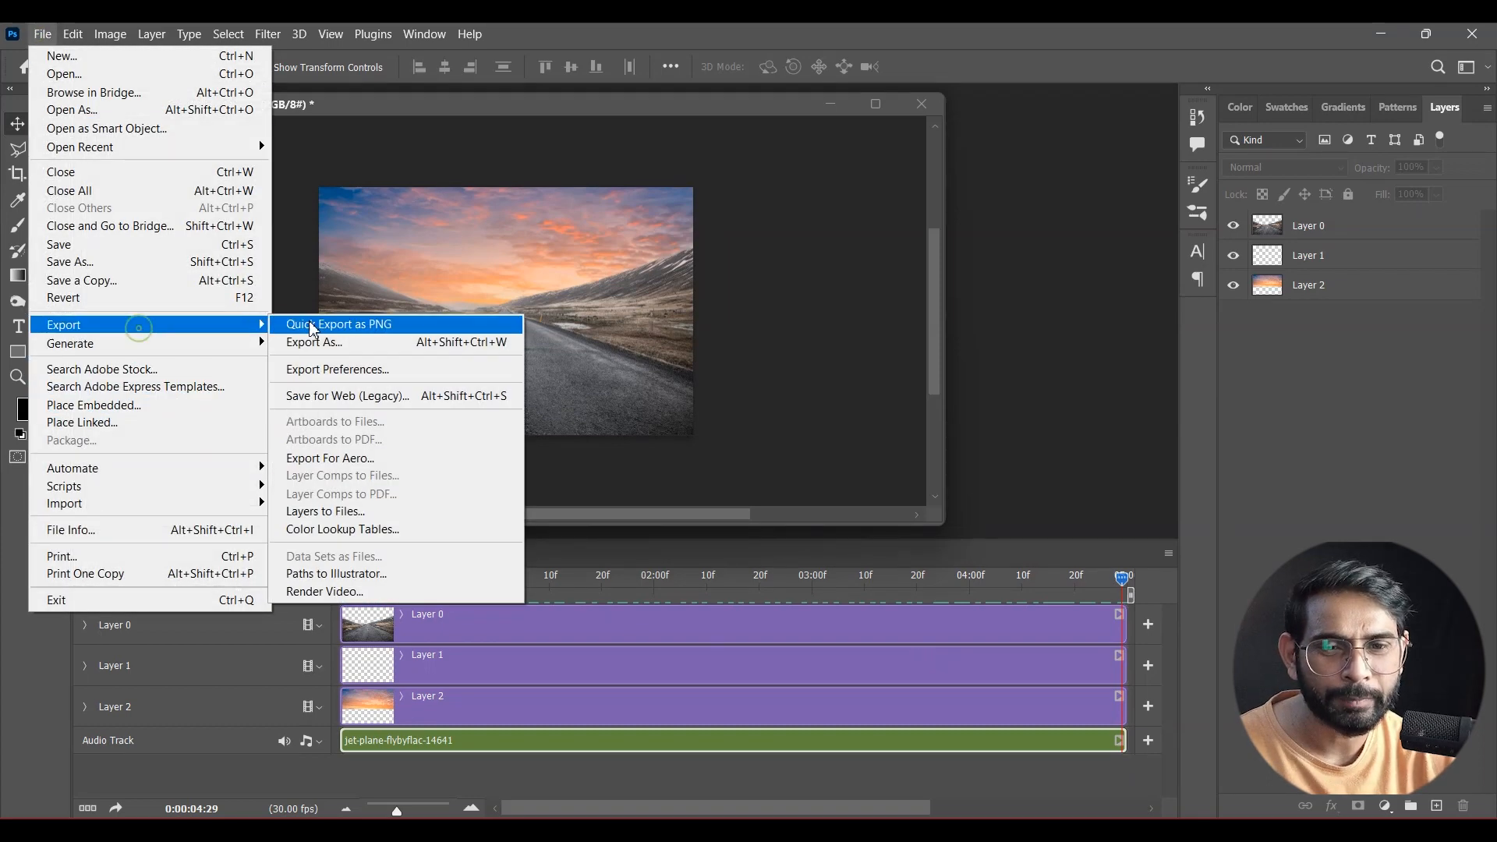
click(335, 593)
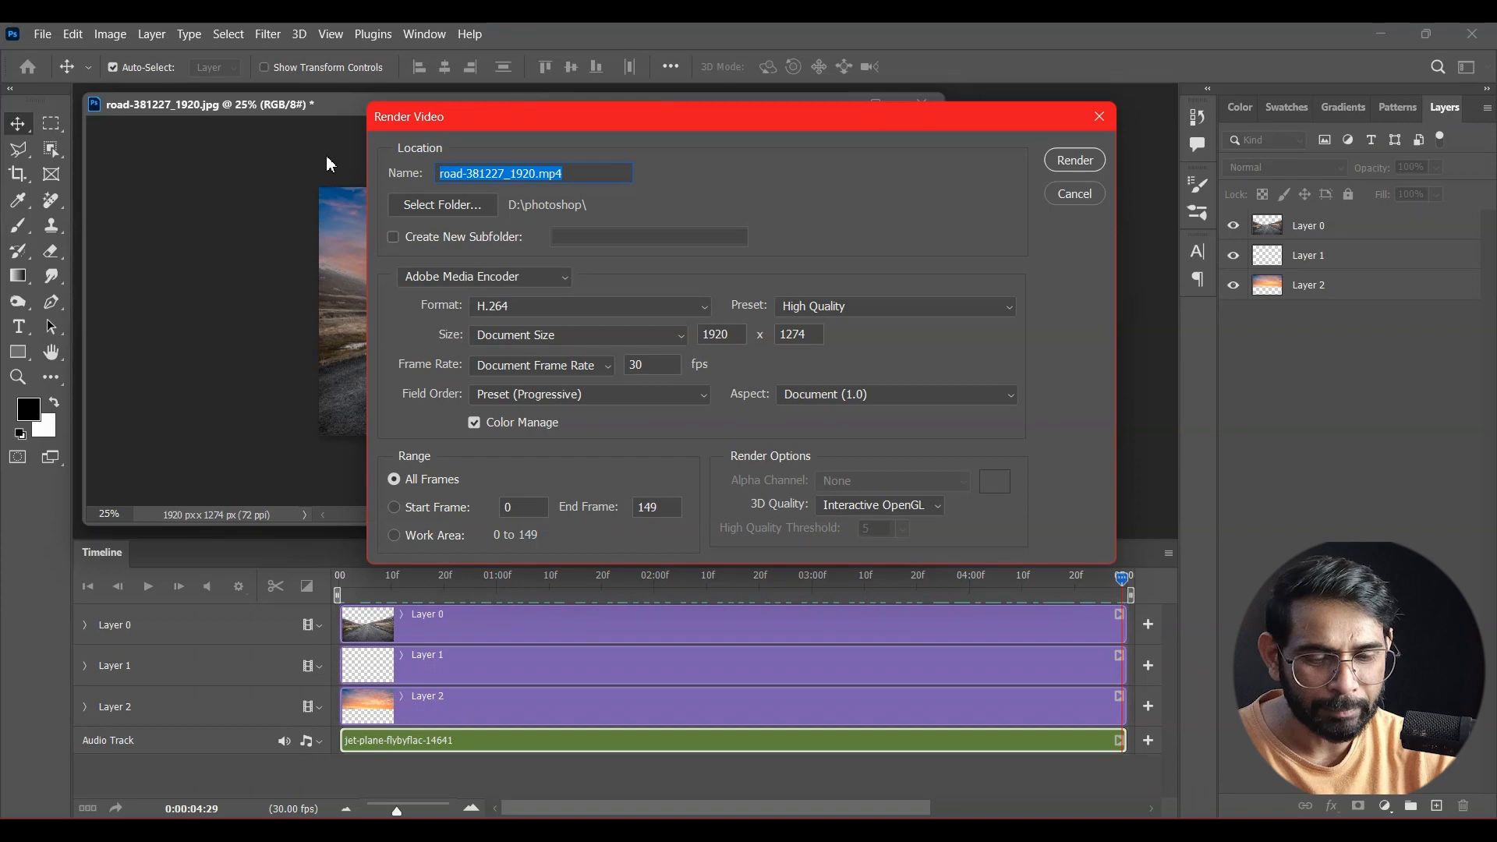
text(1)
text(irst animation)
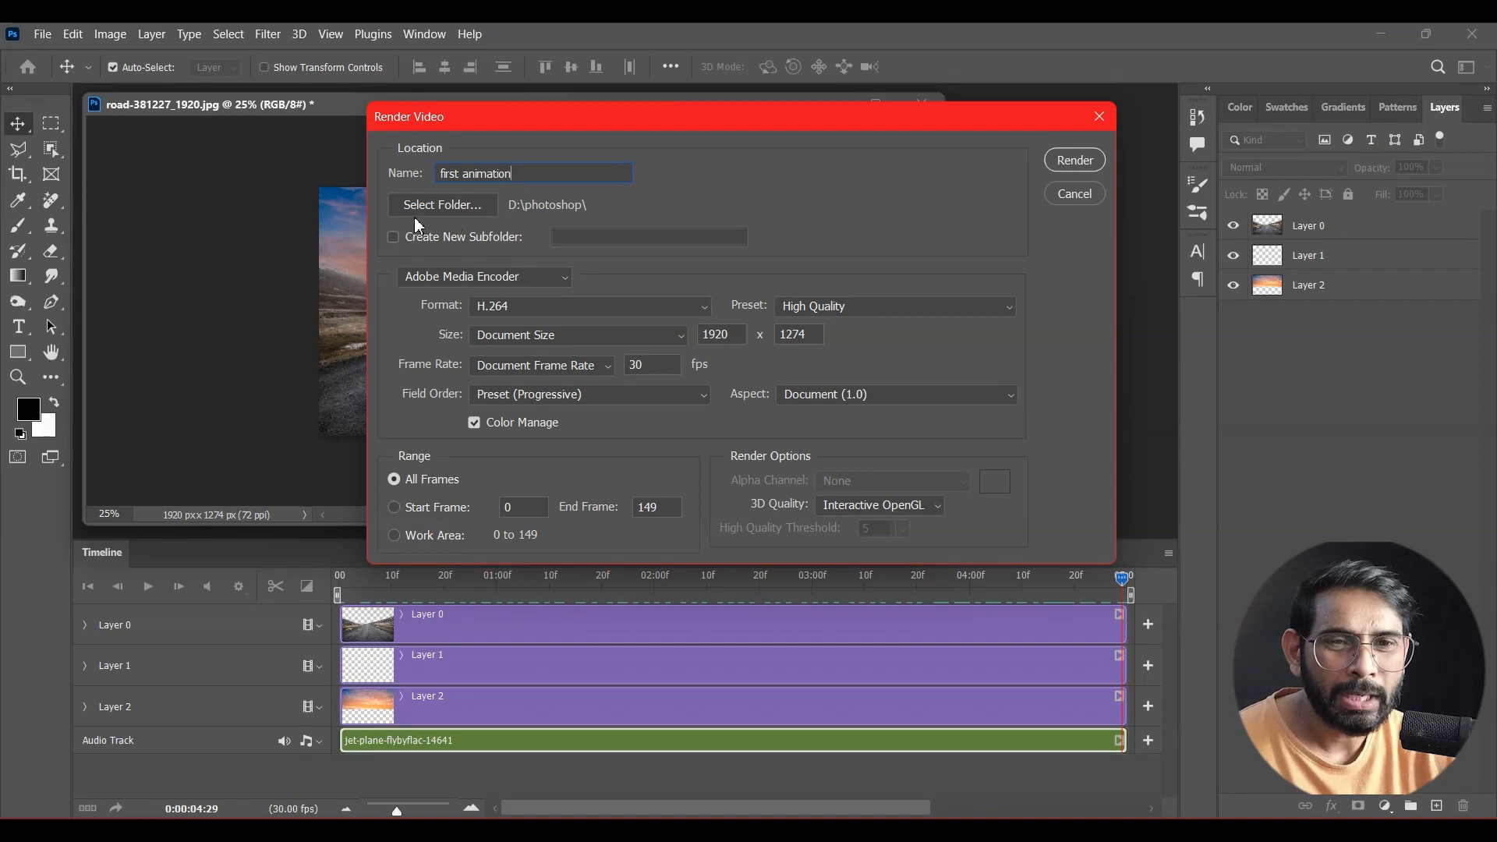
click(478, 205)
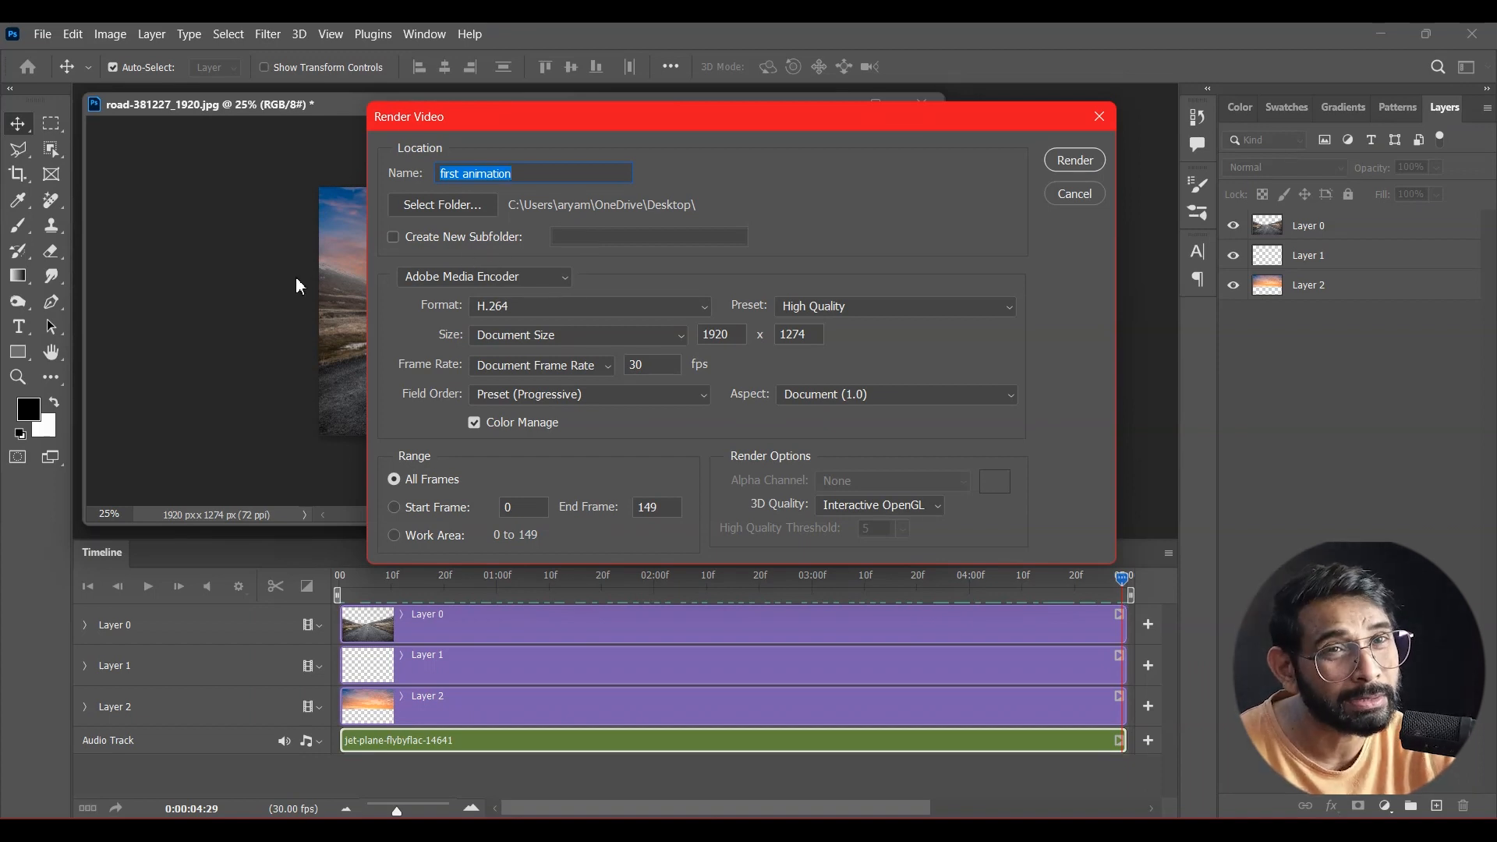
- Use Adobe Media Encoder for the render and set the video format to QuickTime
click(535, 279)
click(519, 301)
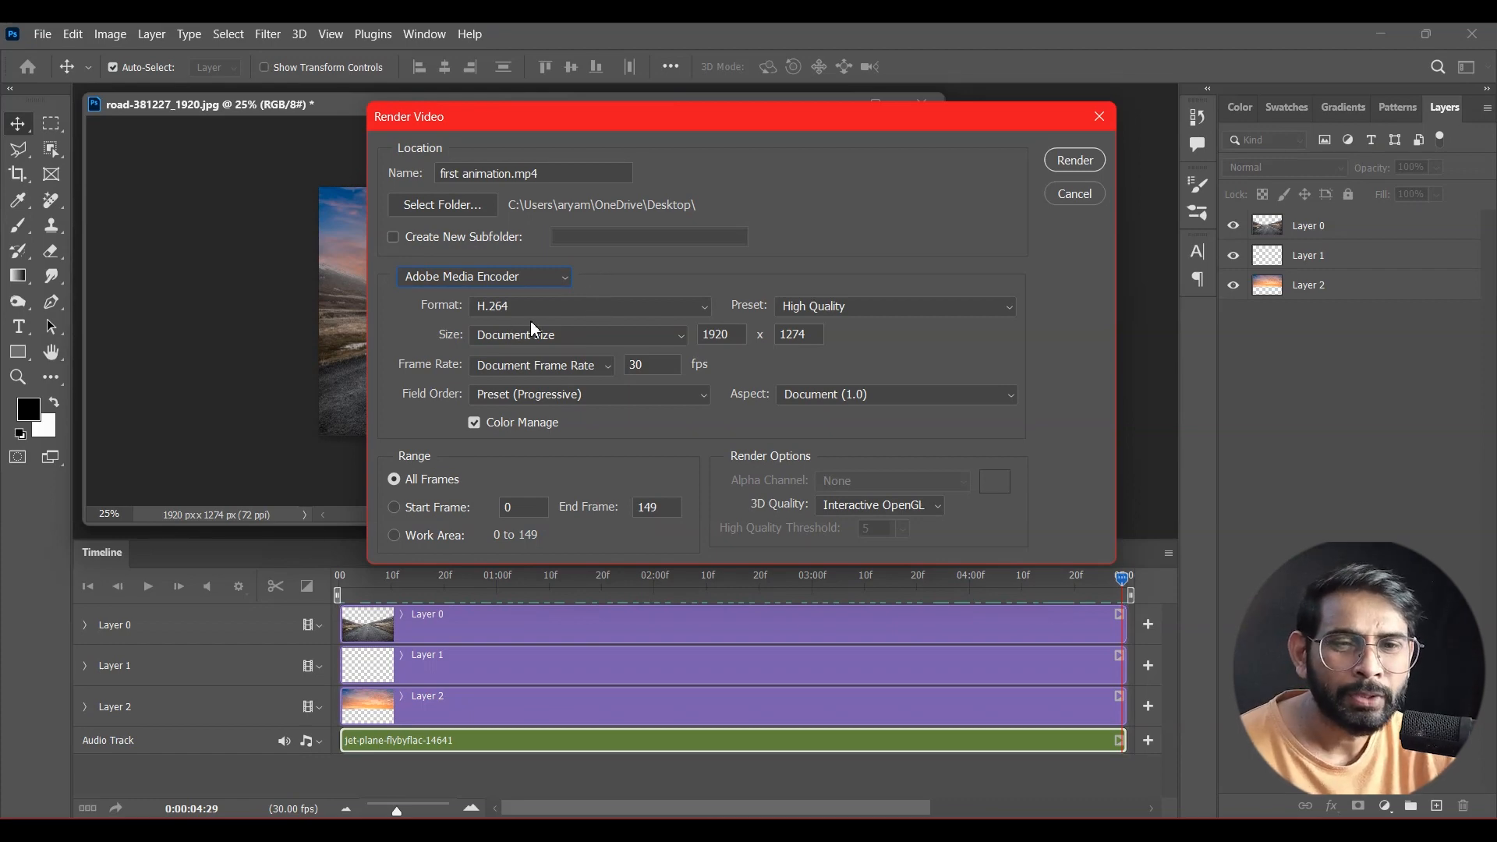
click(680, 312)
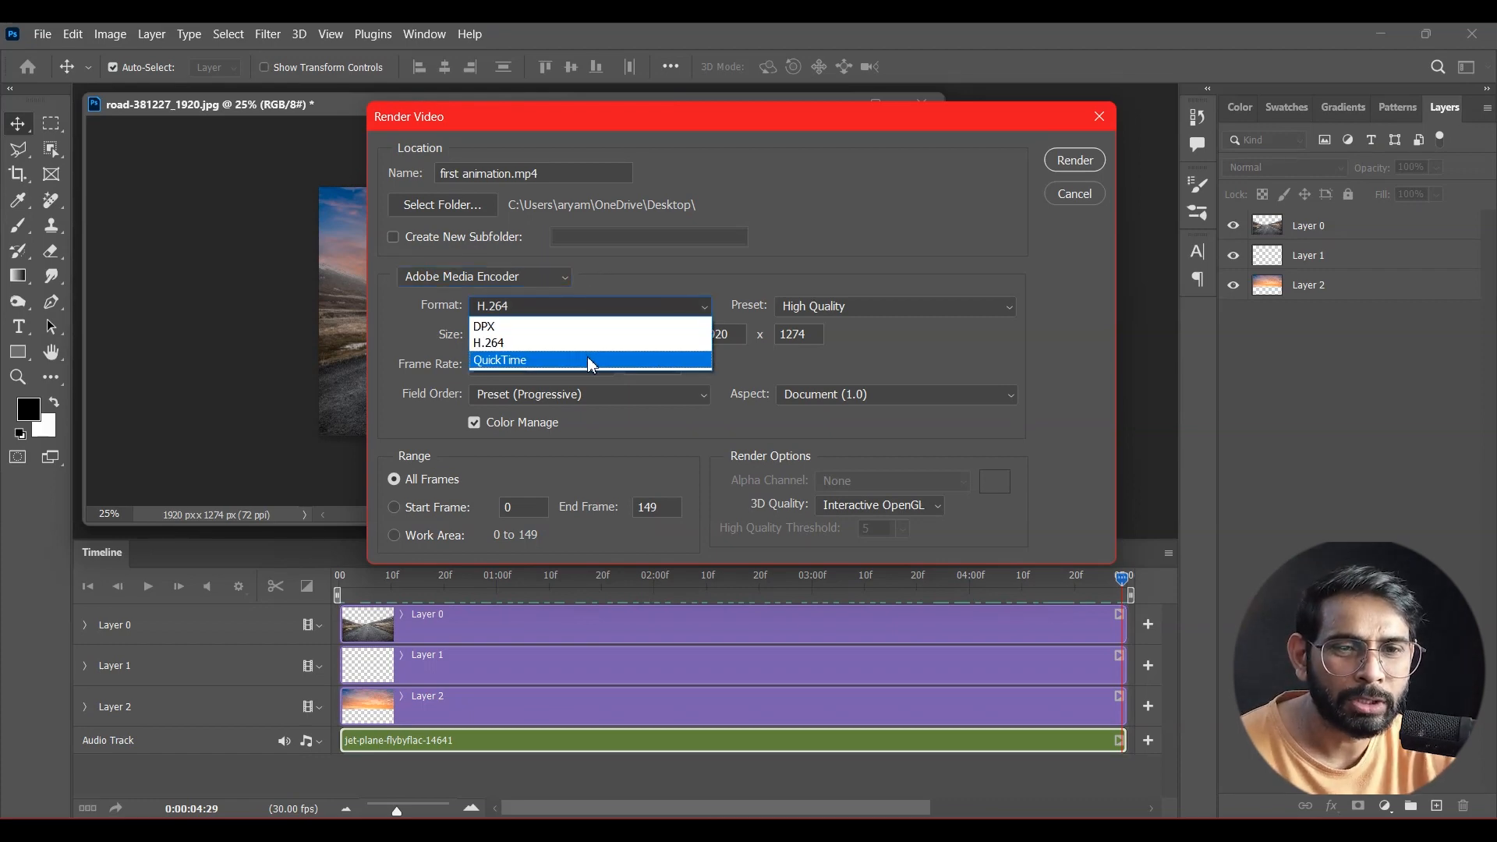
click(593, 361)
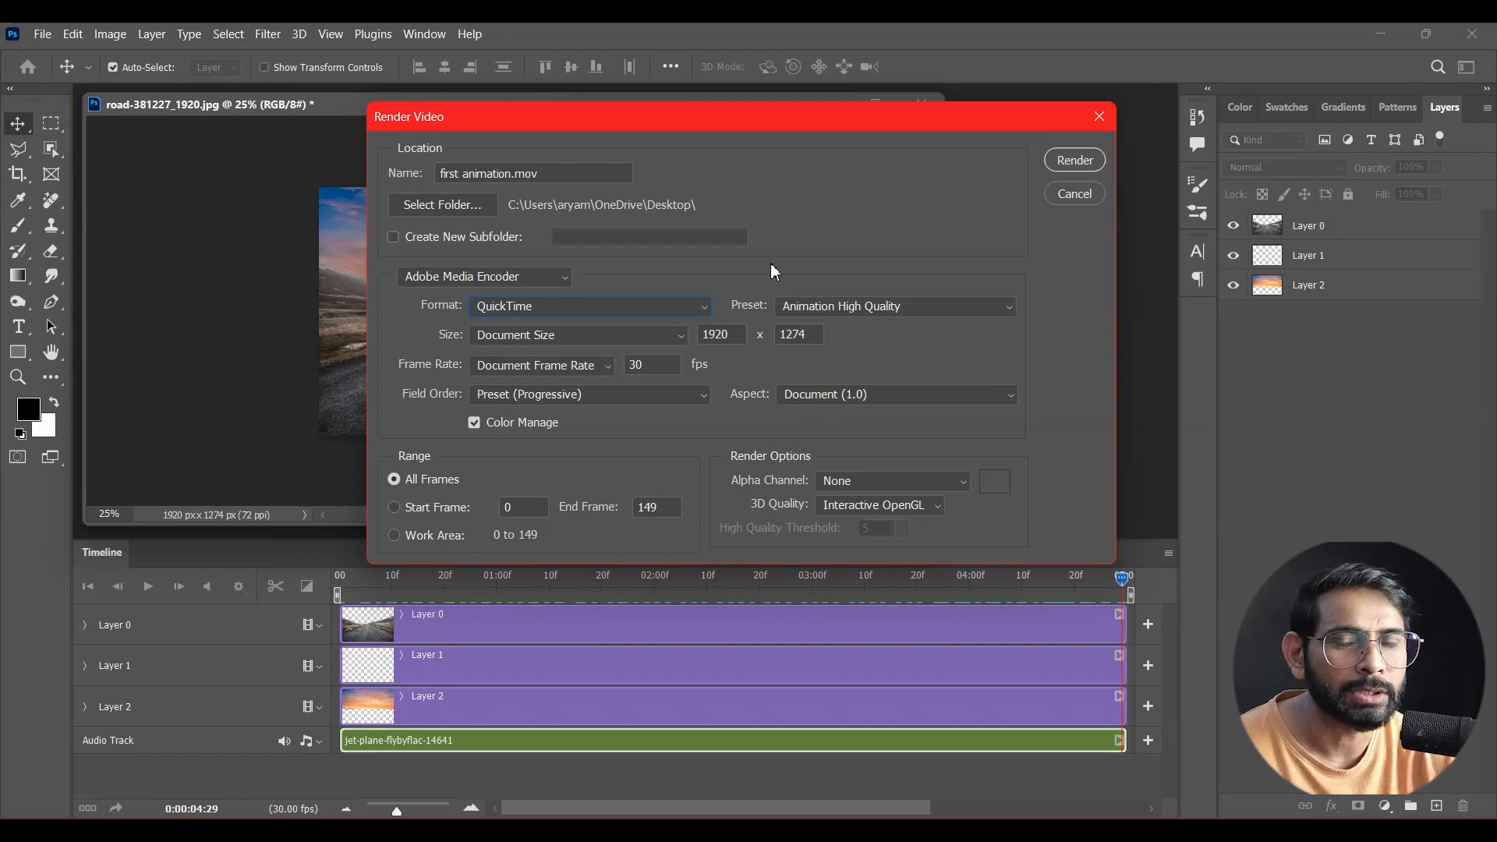
click(637, 312)
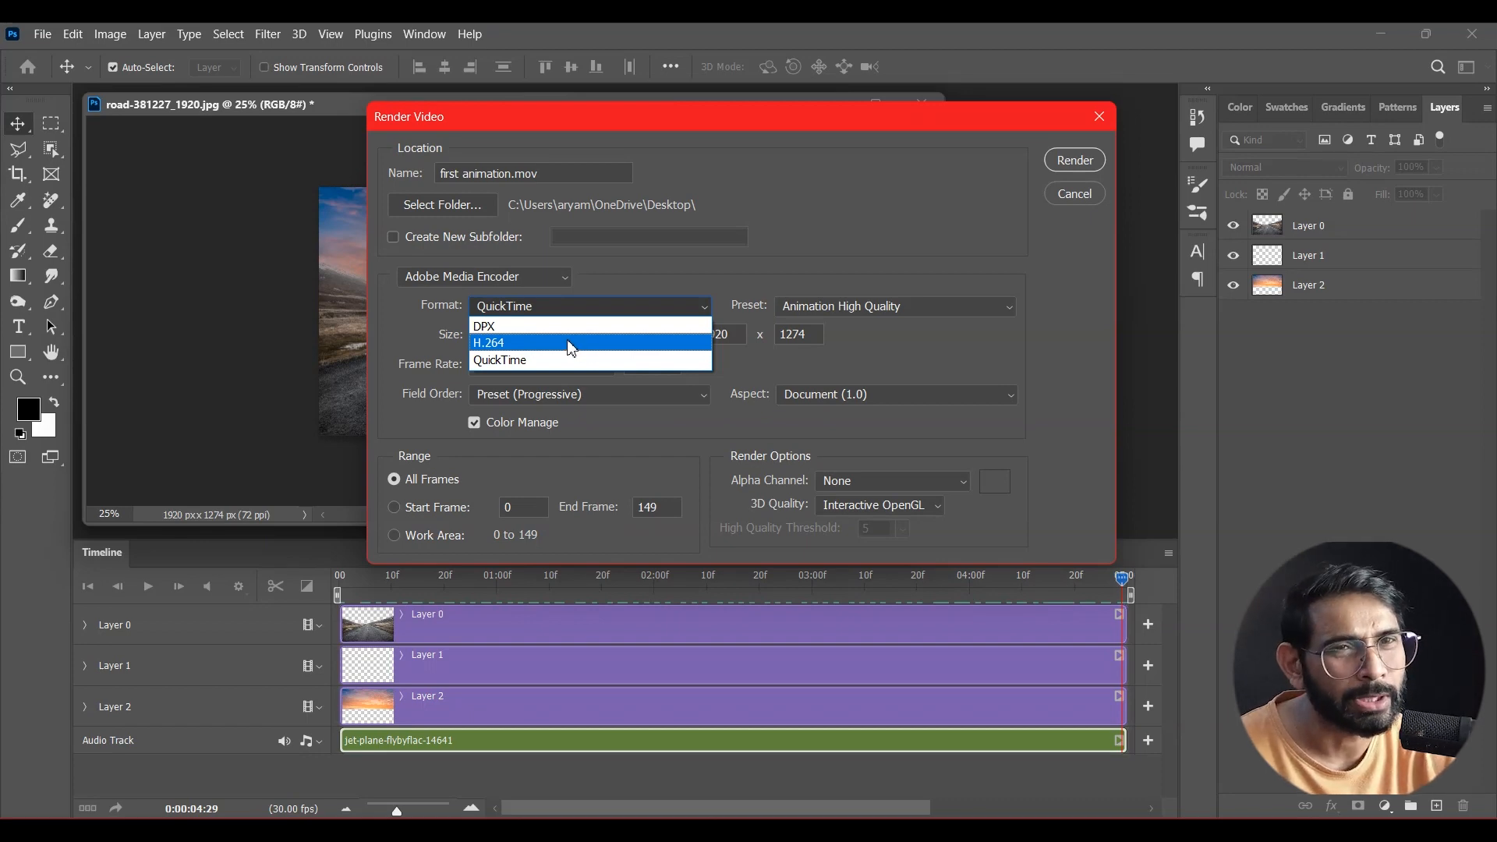
click(567, 361)
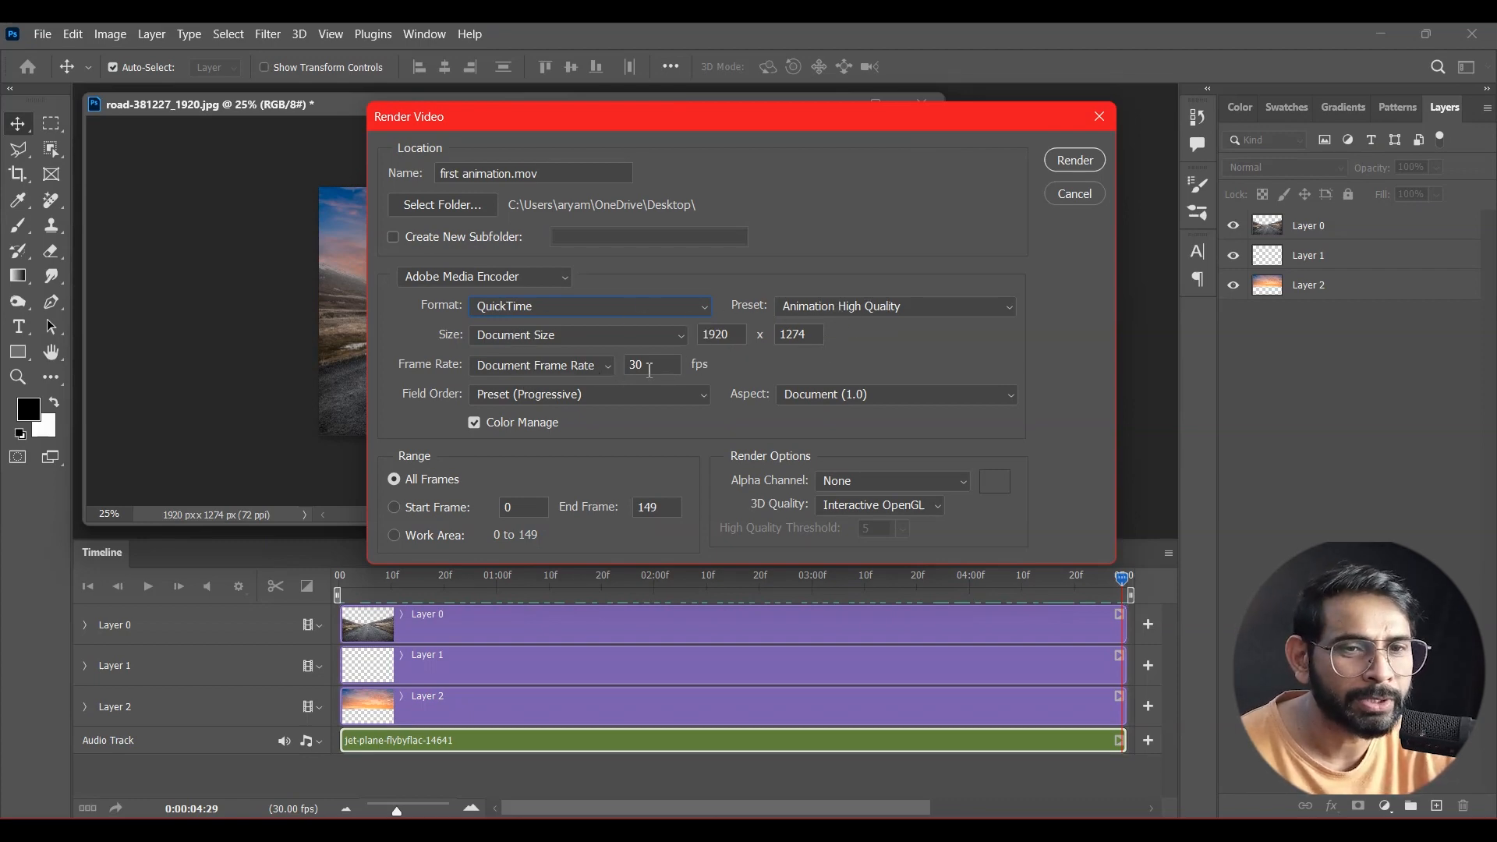
- Set the render frame rate to 24 fps and render the video
click(608, 366)
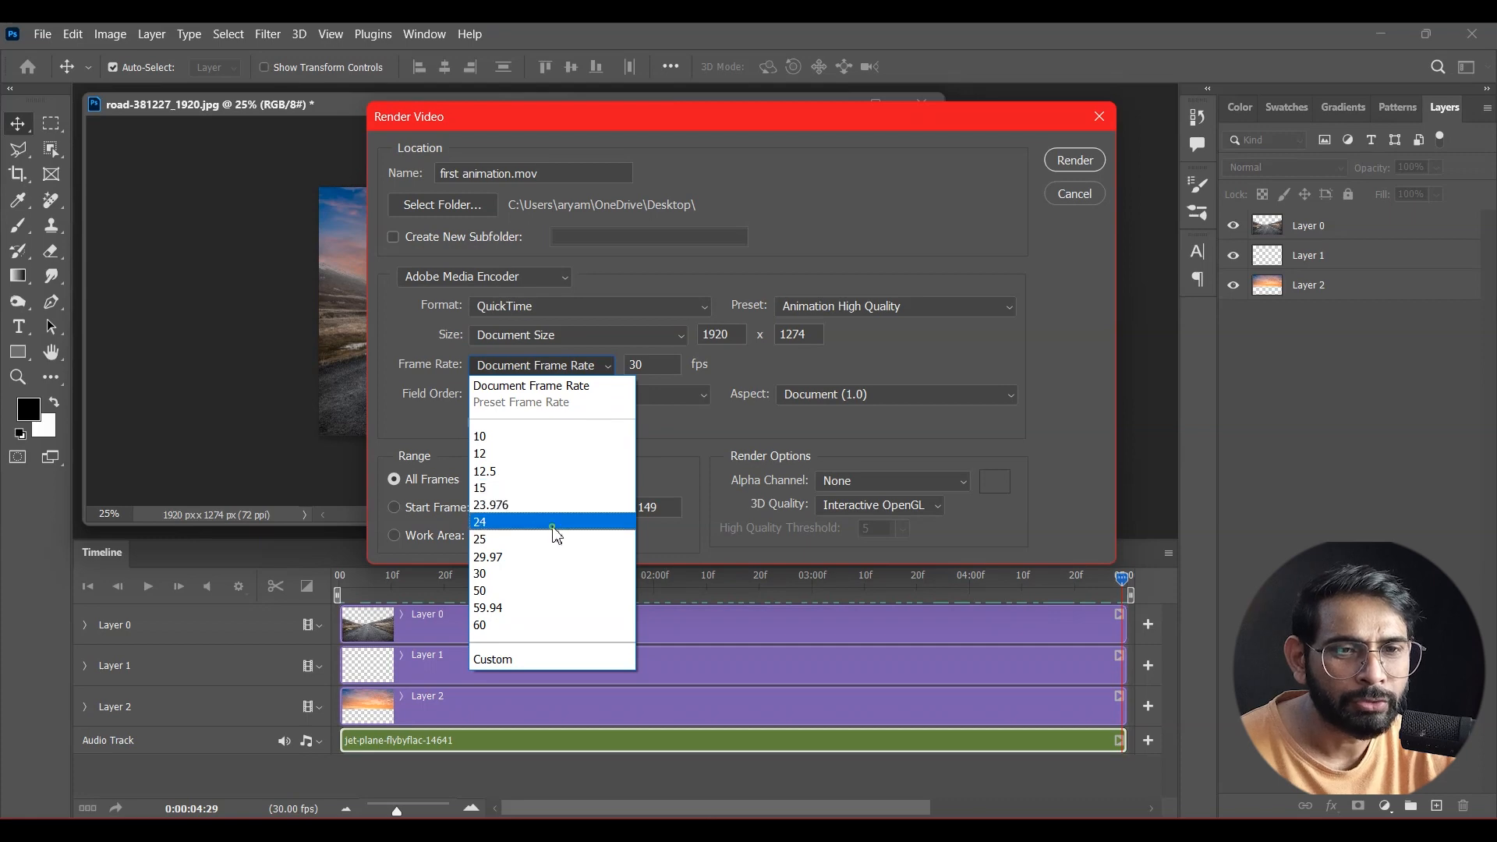
click(554, 523)
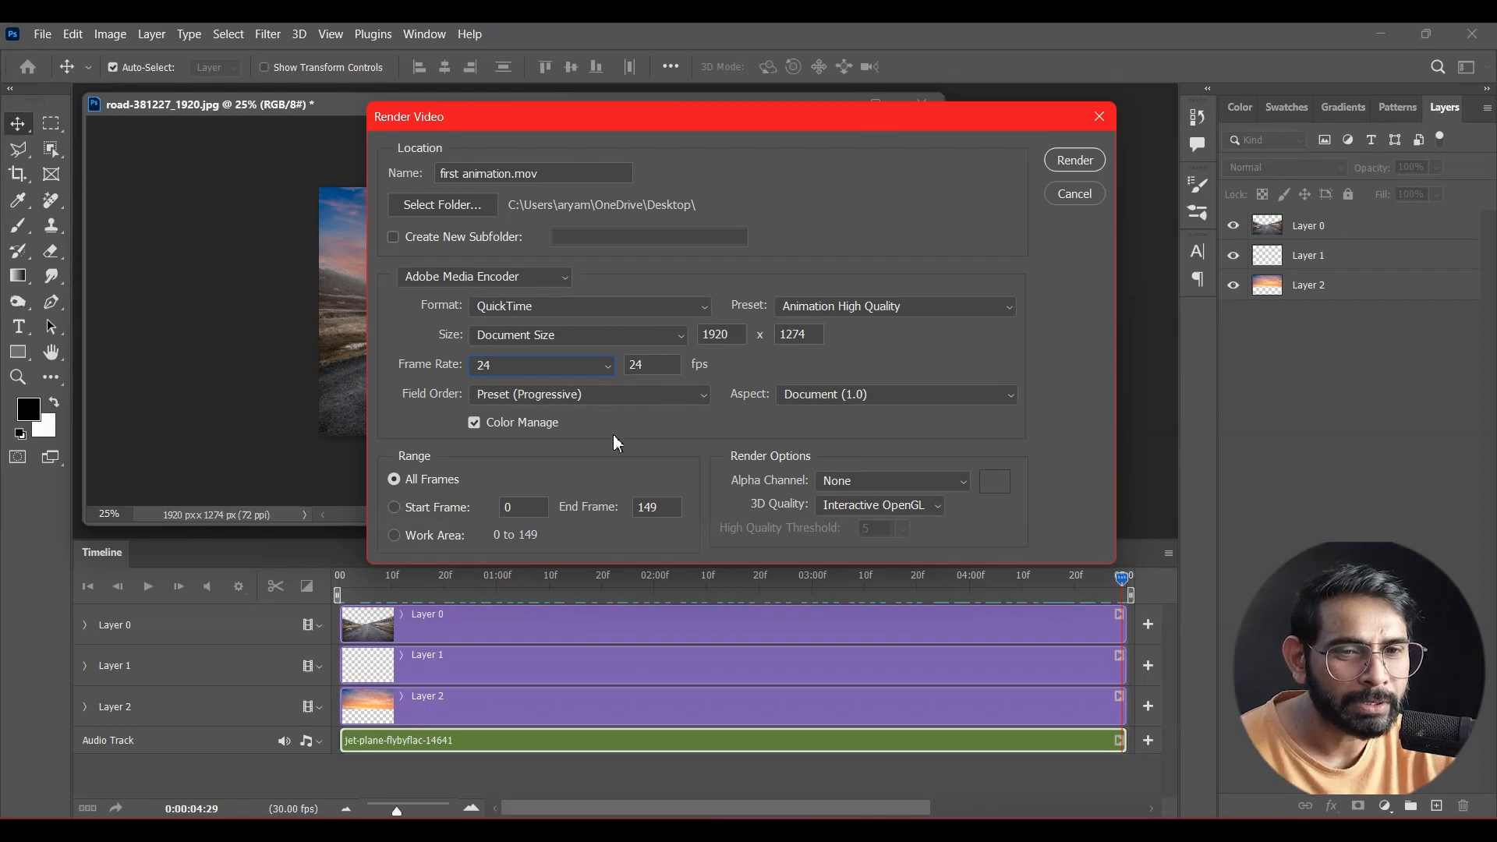
click(1075, 161)
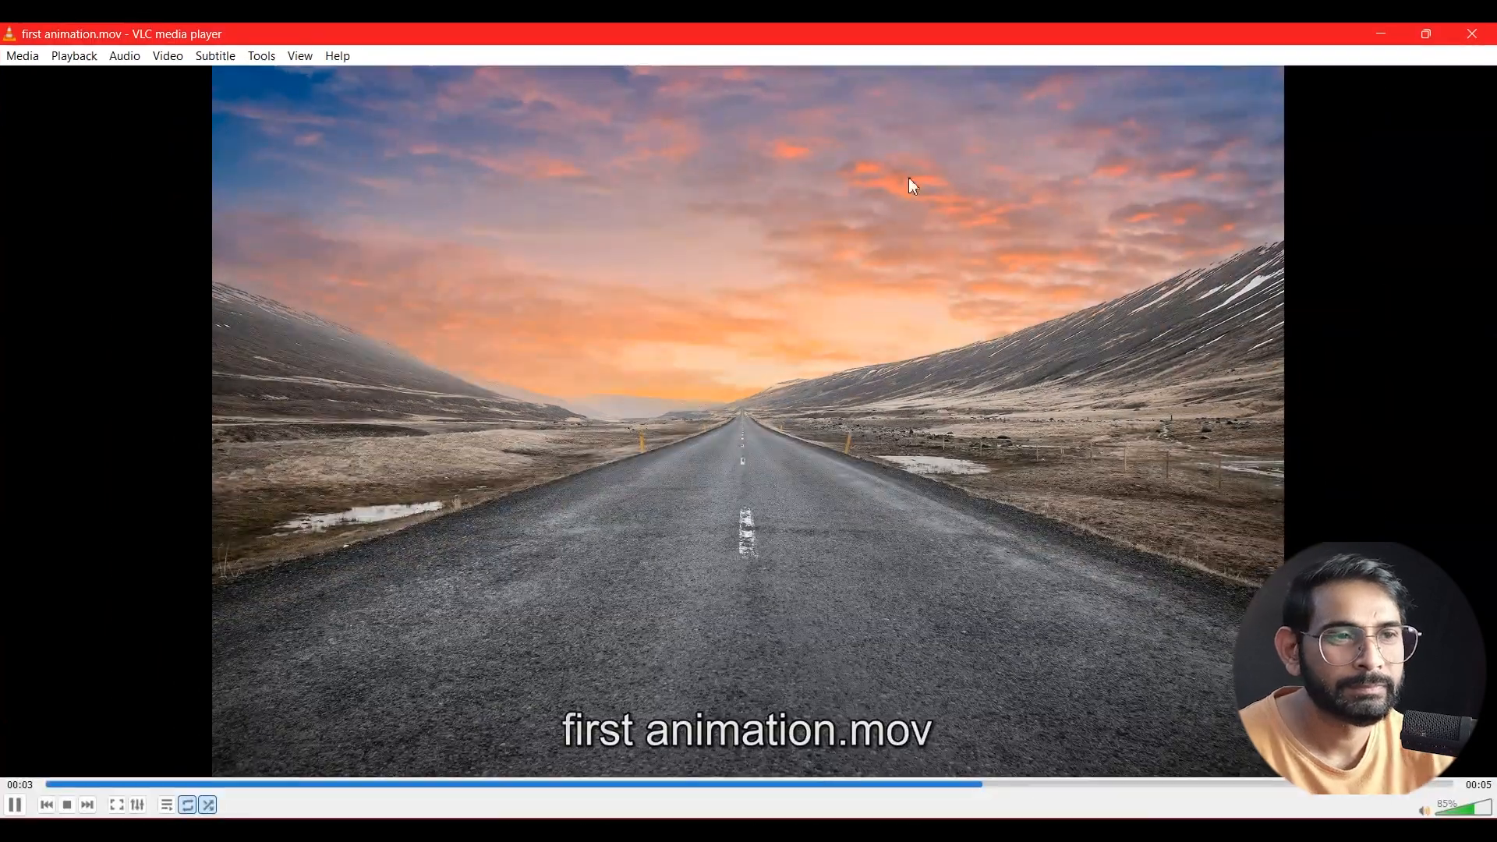
- Pause the rendered first animation.mov in VLC media player and close the player
key(space)
click(1472, 33)
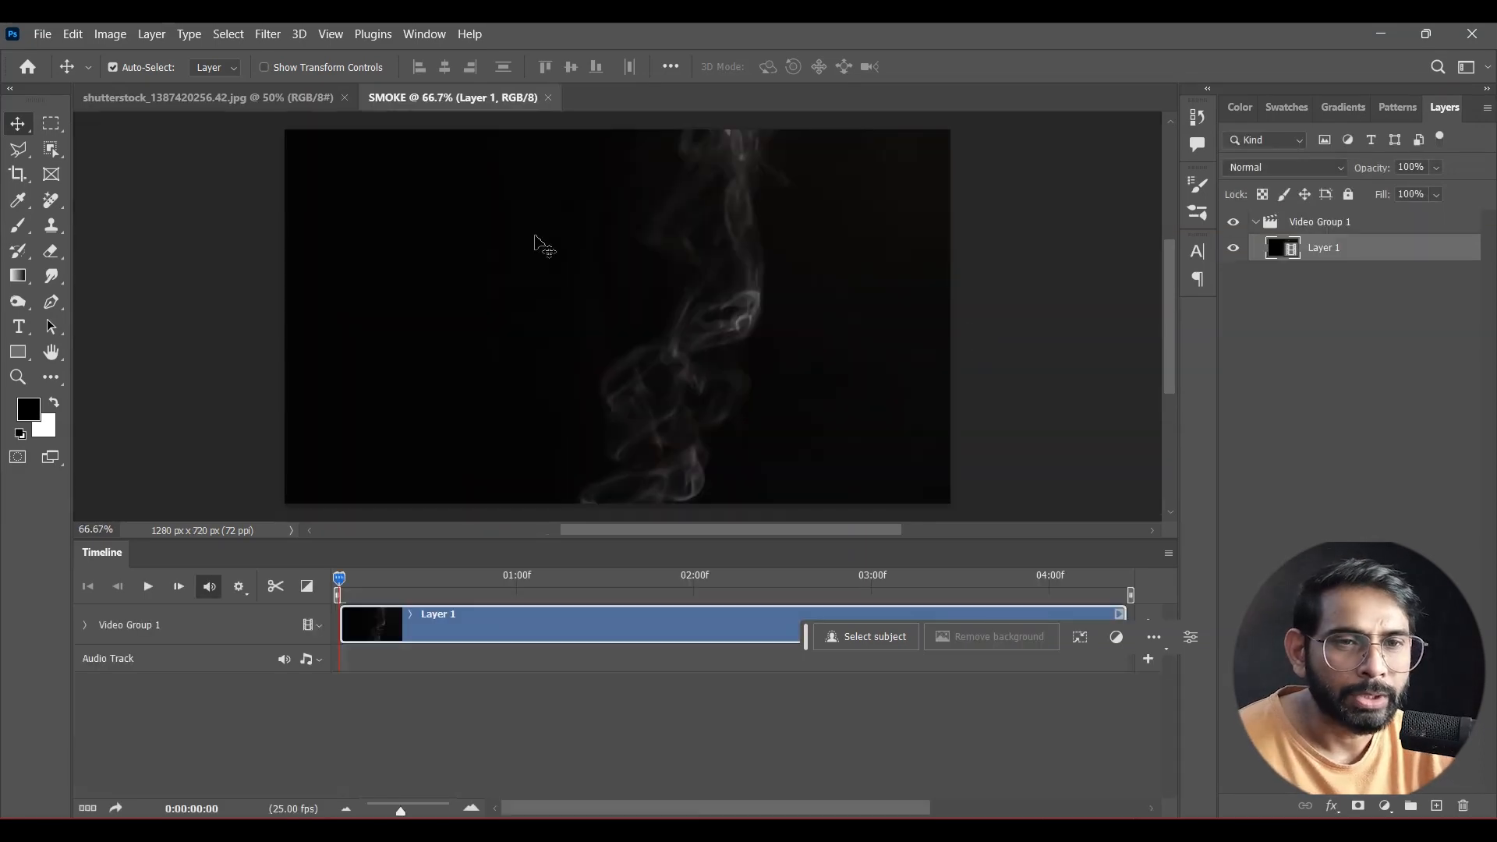
- Float the SMOKE document, copy its smoke video layer into the coffee cup photo, and close SMOKE
drag(468, 98, 745, 149)
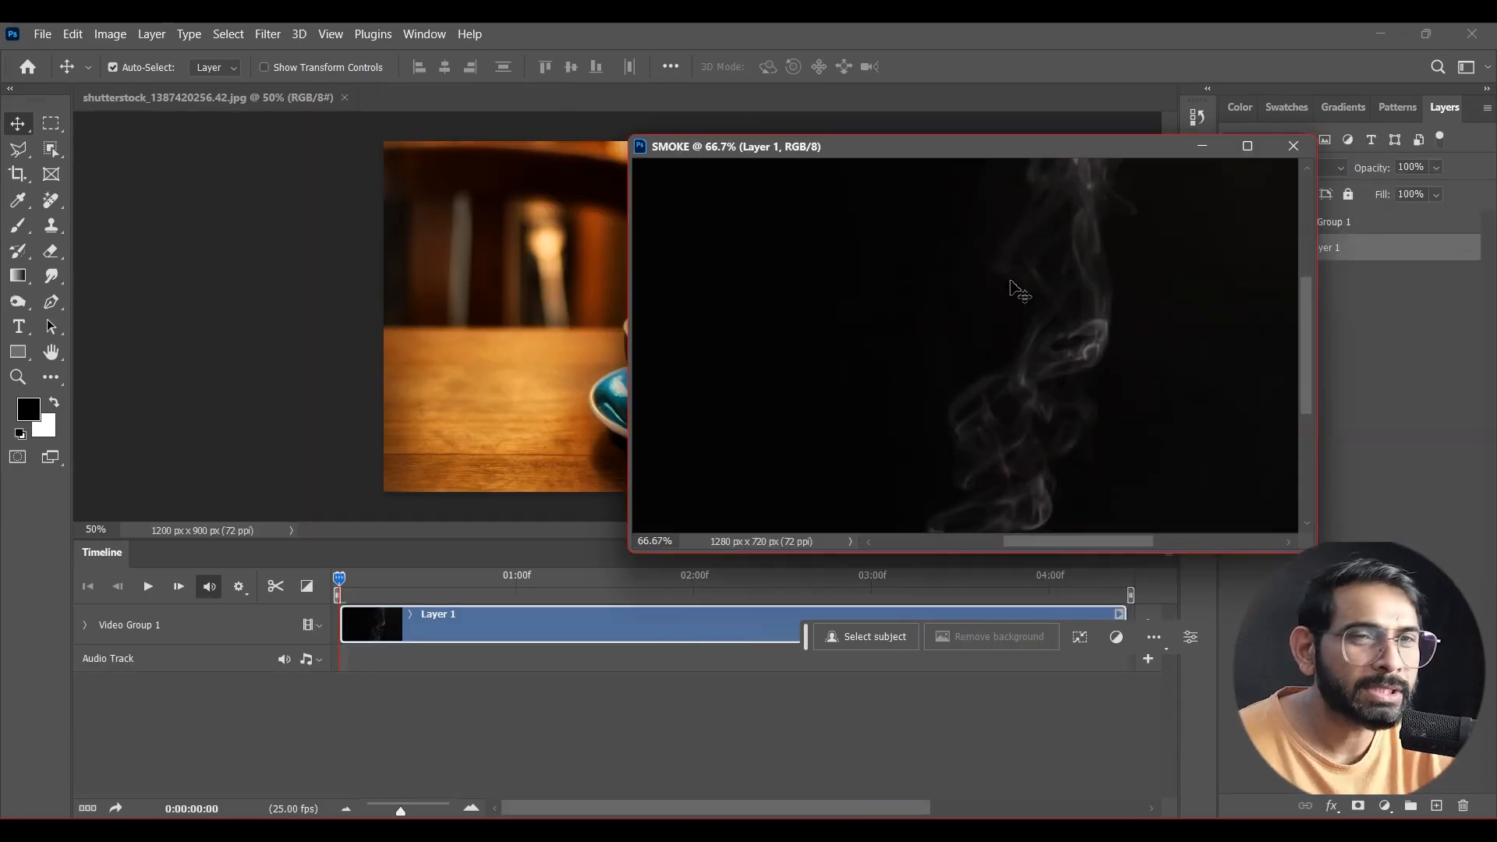
drag(1058, 148, 1040, 179)
drag(1068, 323, 538, 265)
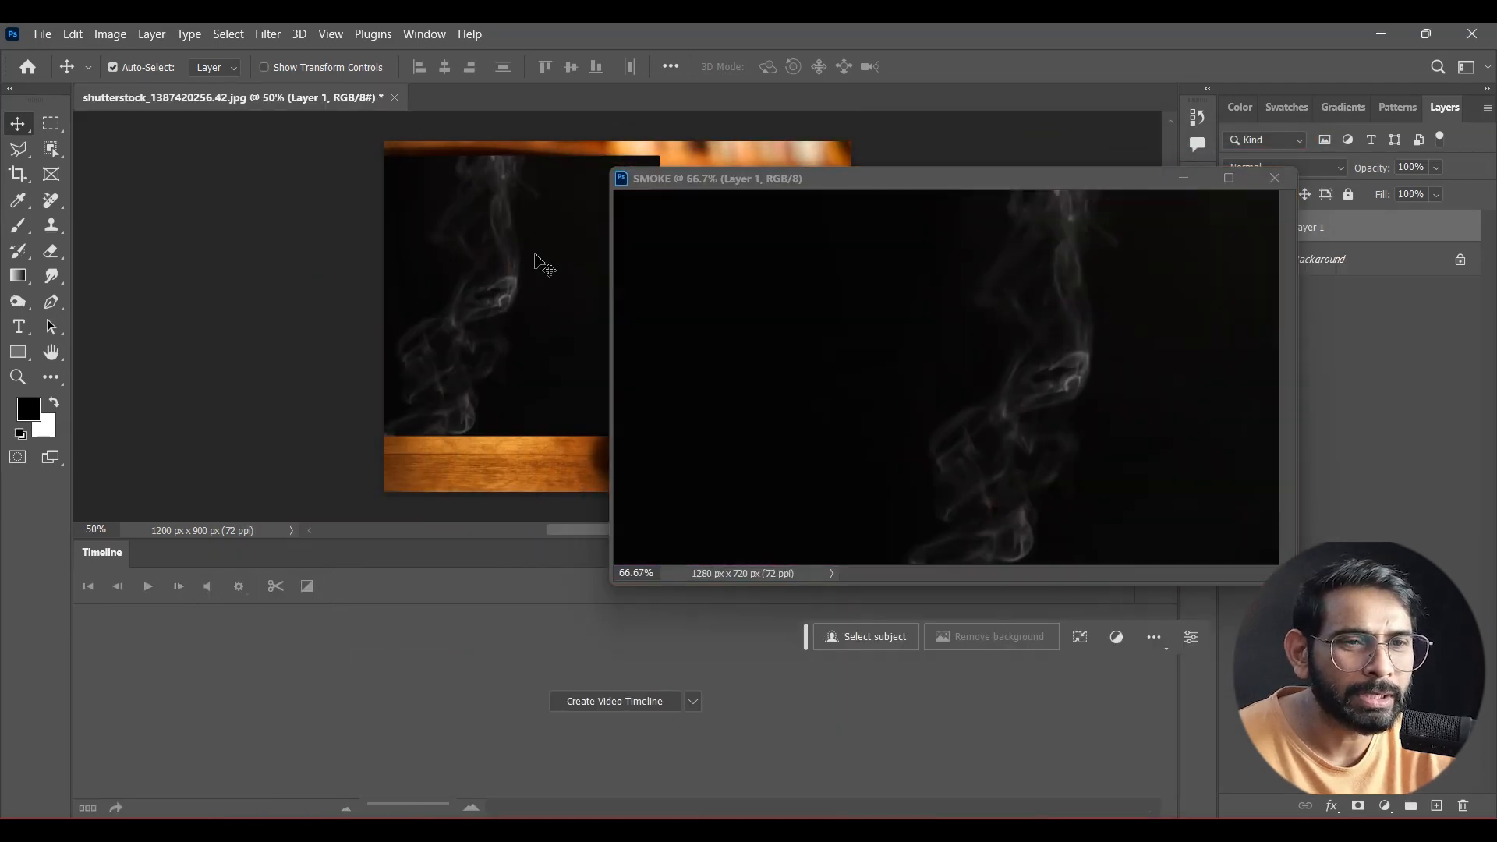
click(1274, 178)
- Move the smoke layer across the coffee photo so that the smoke column sits above the cup
click(777, 342)
drag(587, 306, 737, 277)
drag(635, 334, 683, 332)
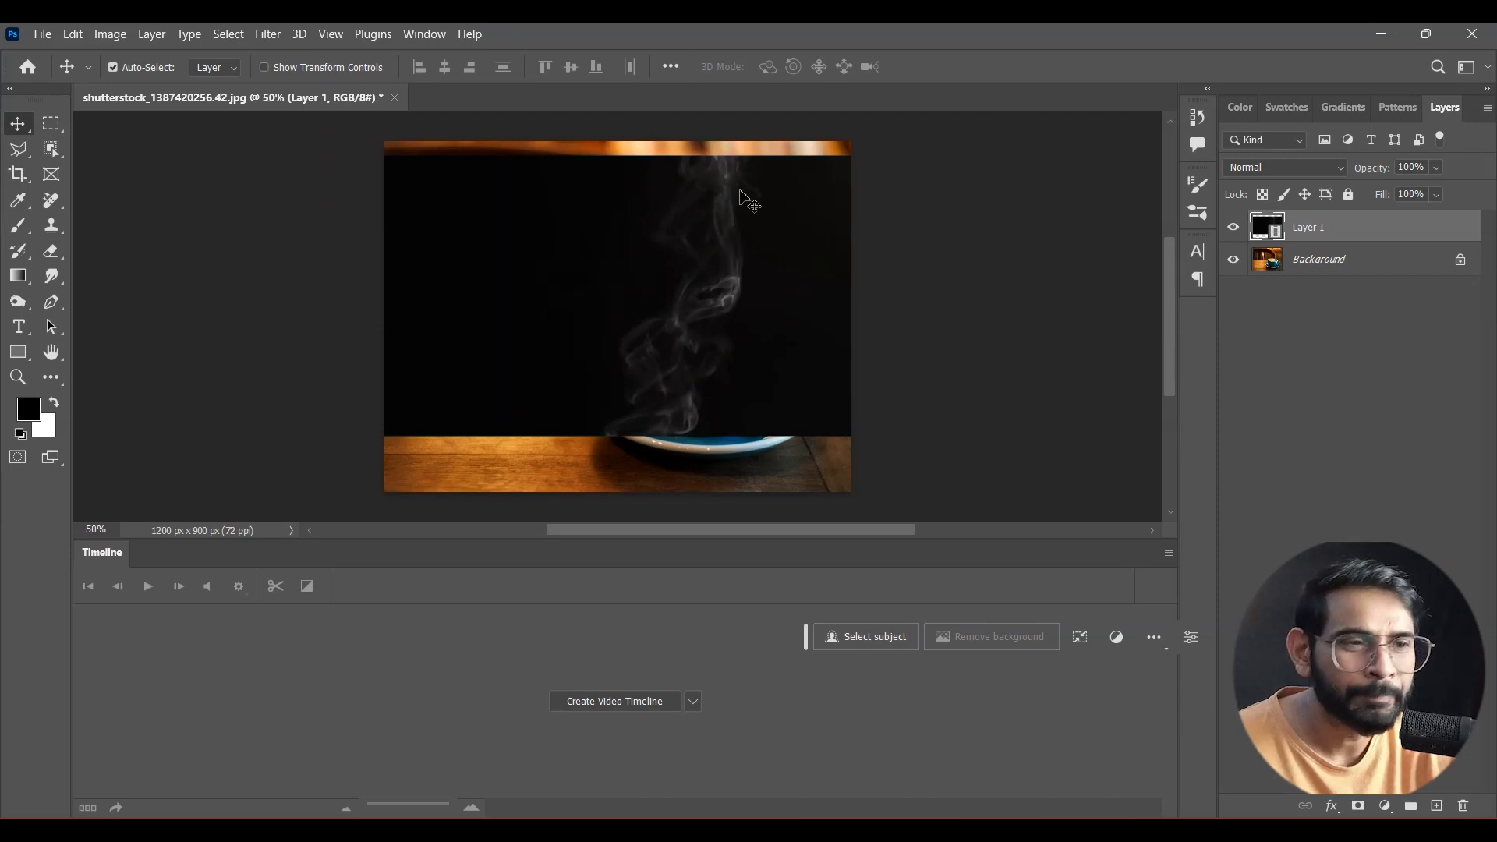
- Create a video timeline for the coffee photo and preview the smoke clip by playing and scrubbing it
click(612, 705)
click(658, 717)
key(space)
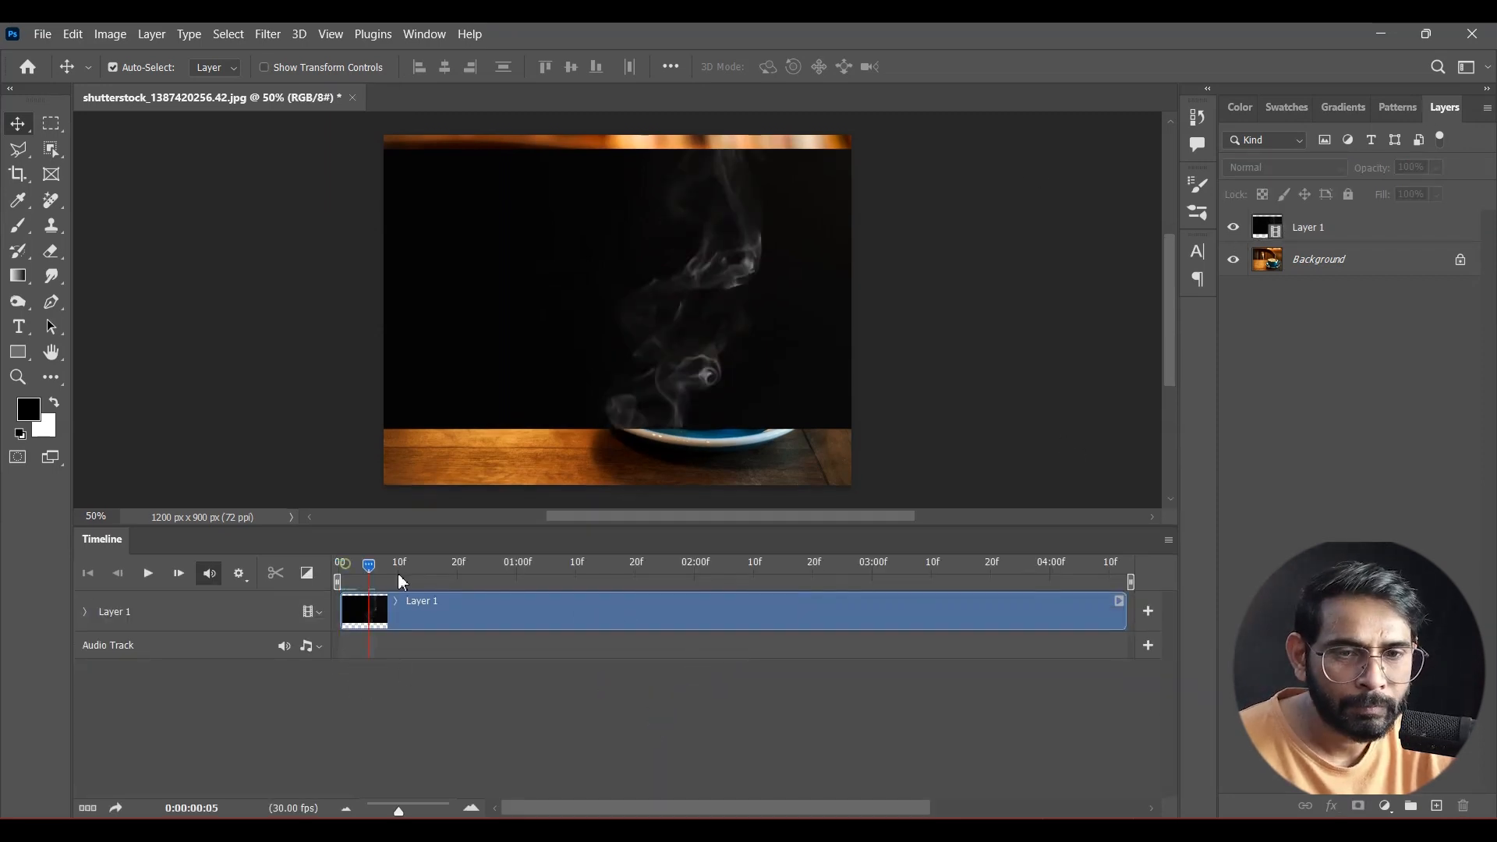
drag(638, 596, 434, 593)
- Set the smoke layer's blend mode to Screen and move the smoke up so that it rises from the cup
click(517, 617)
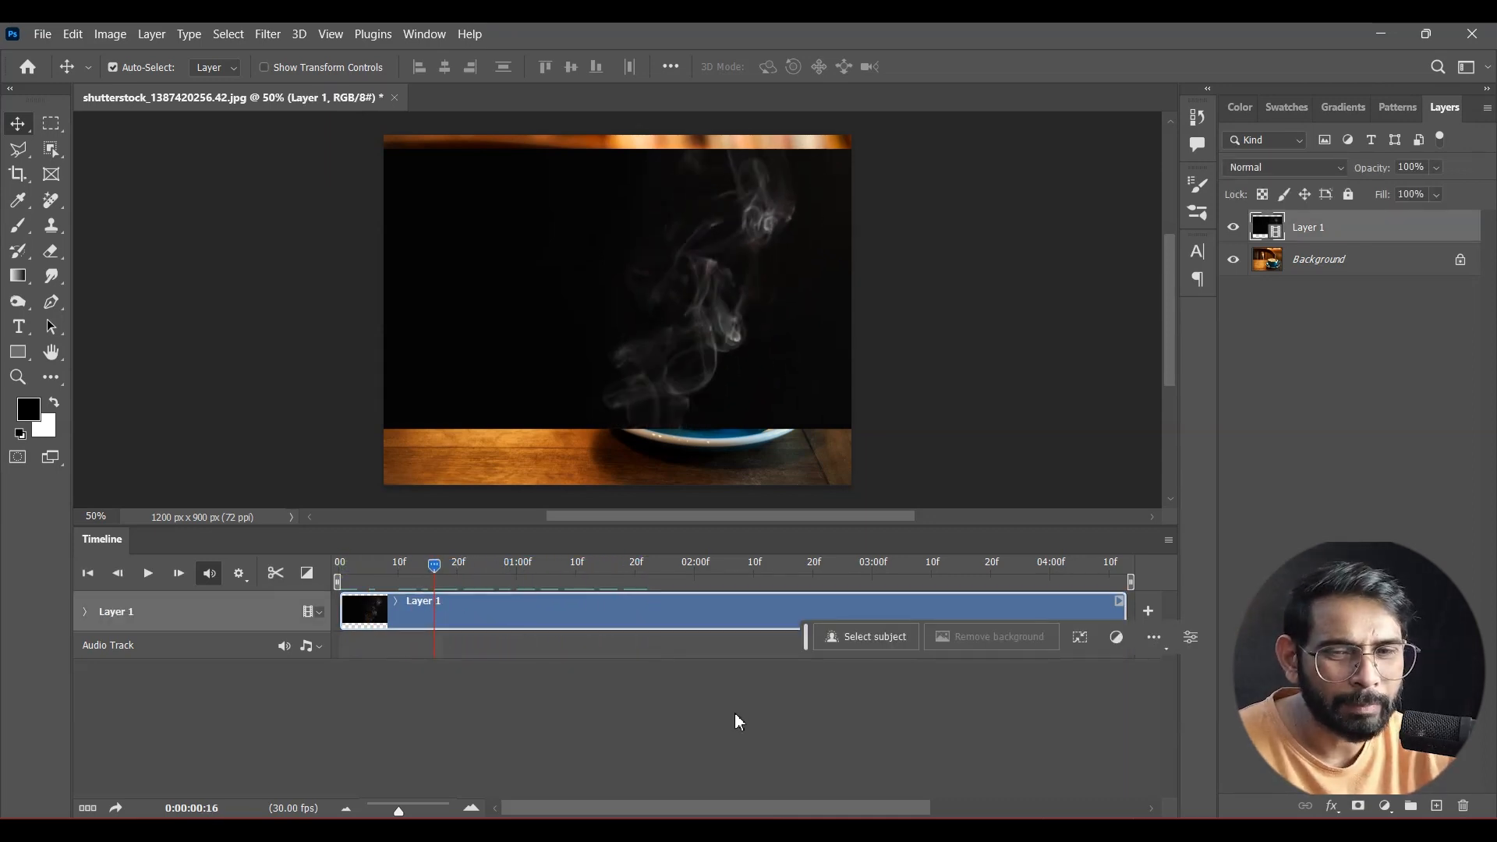
click(1285, 167)
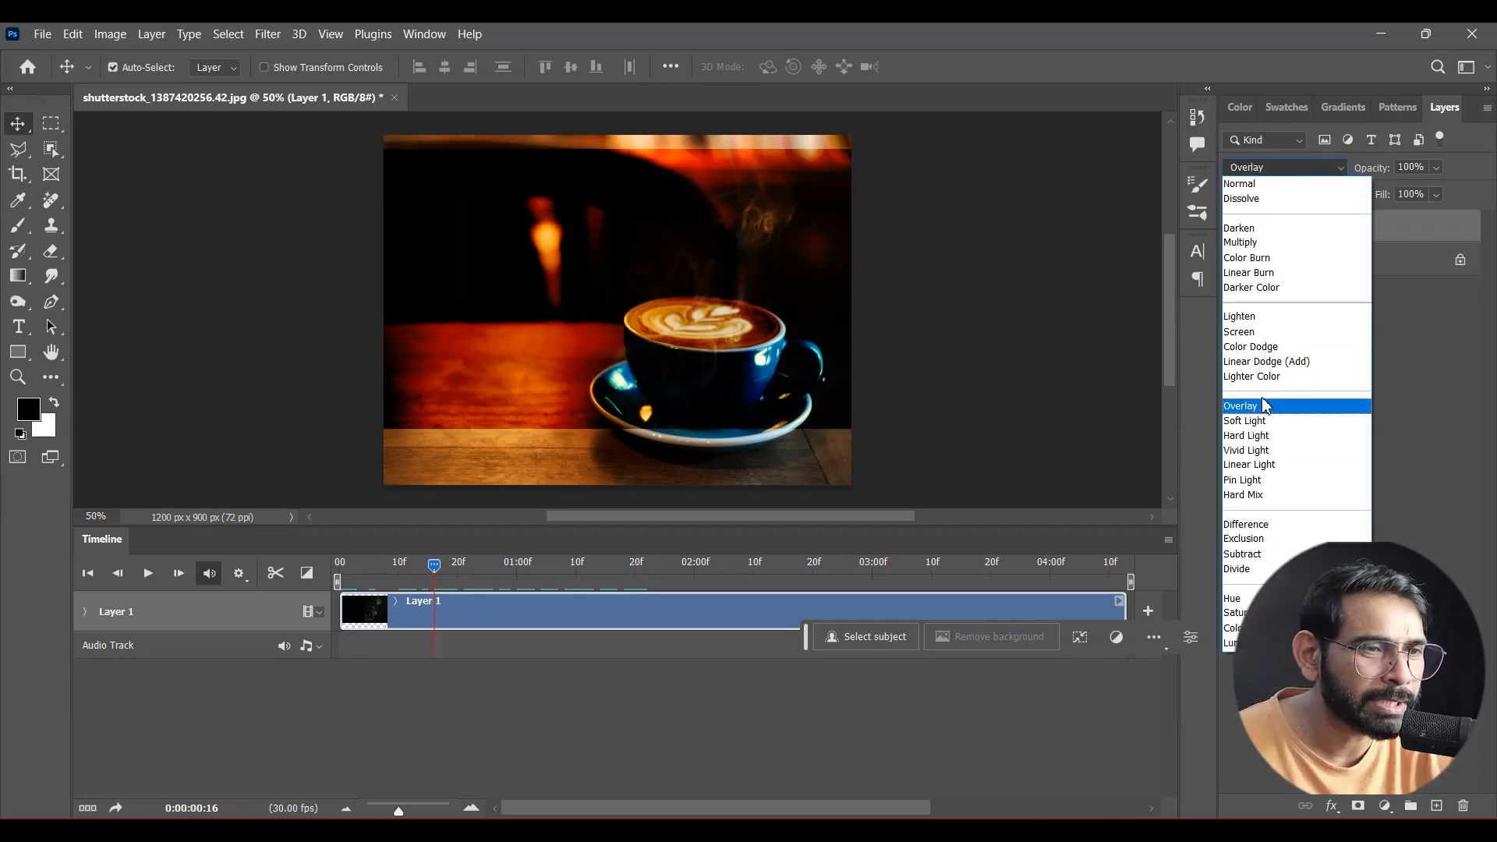
click(1245, 331)
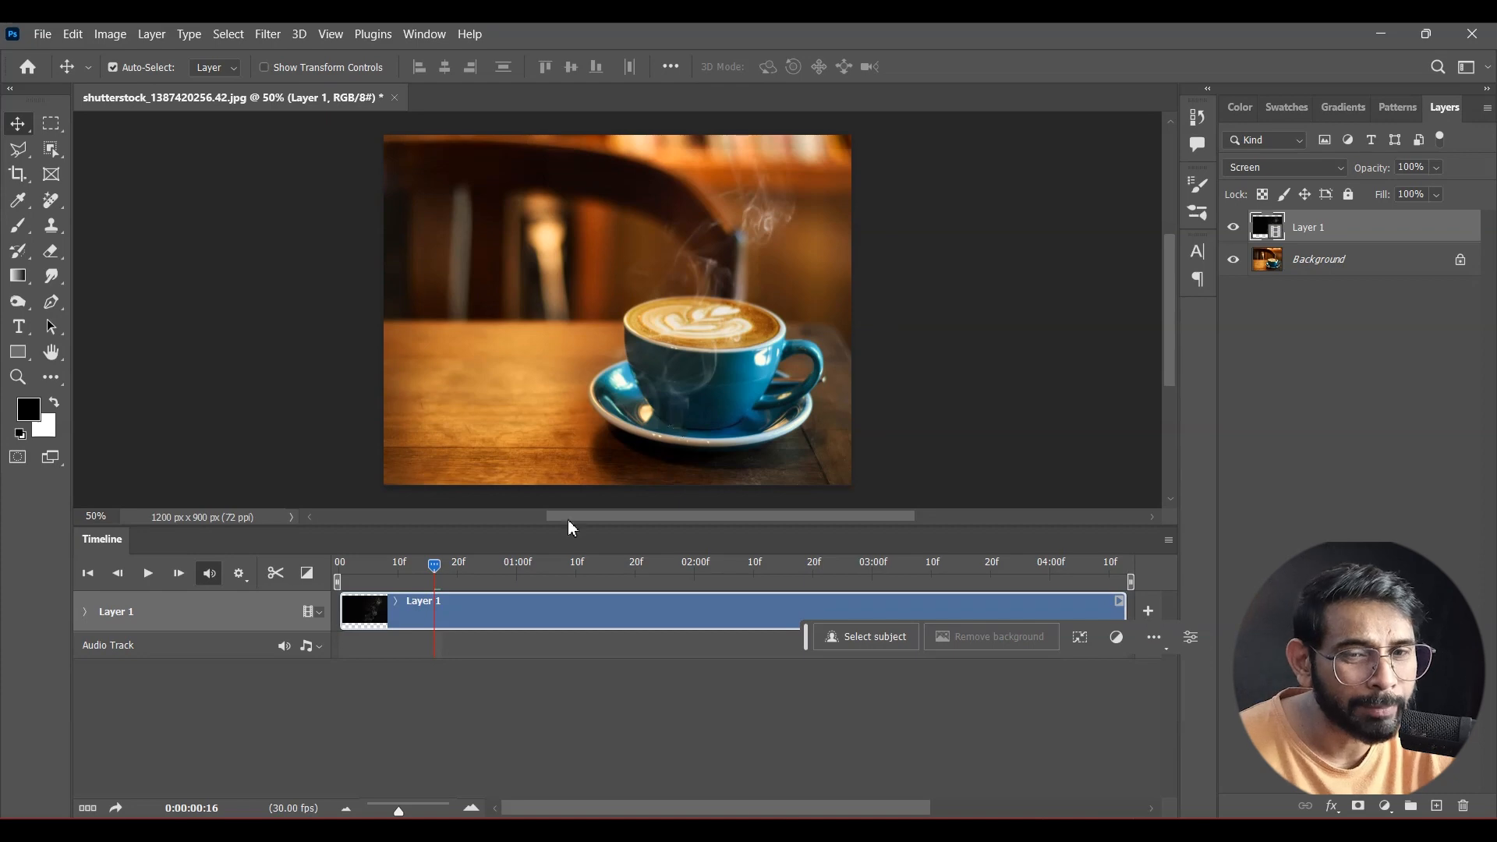
click(86, 614)
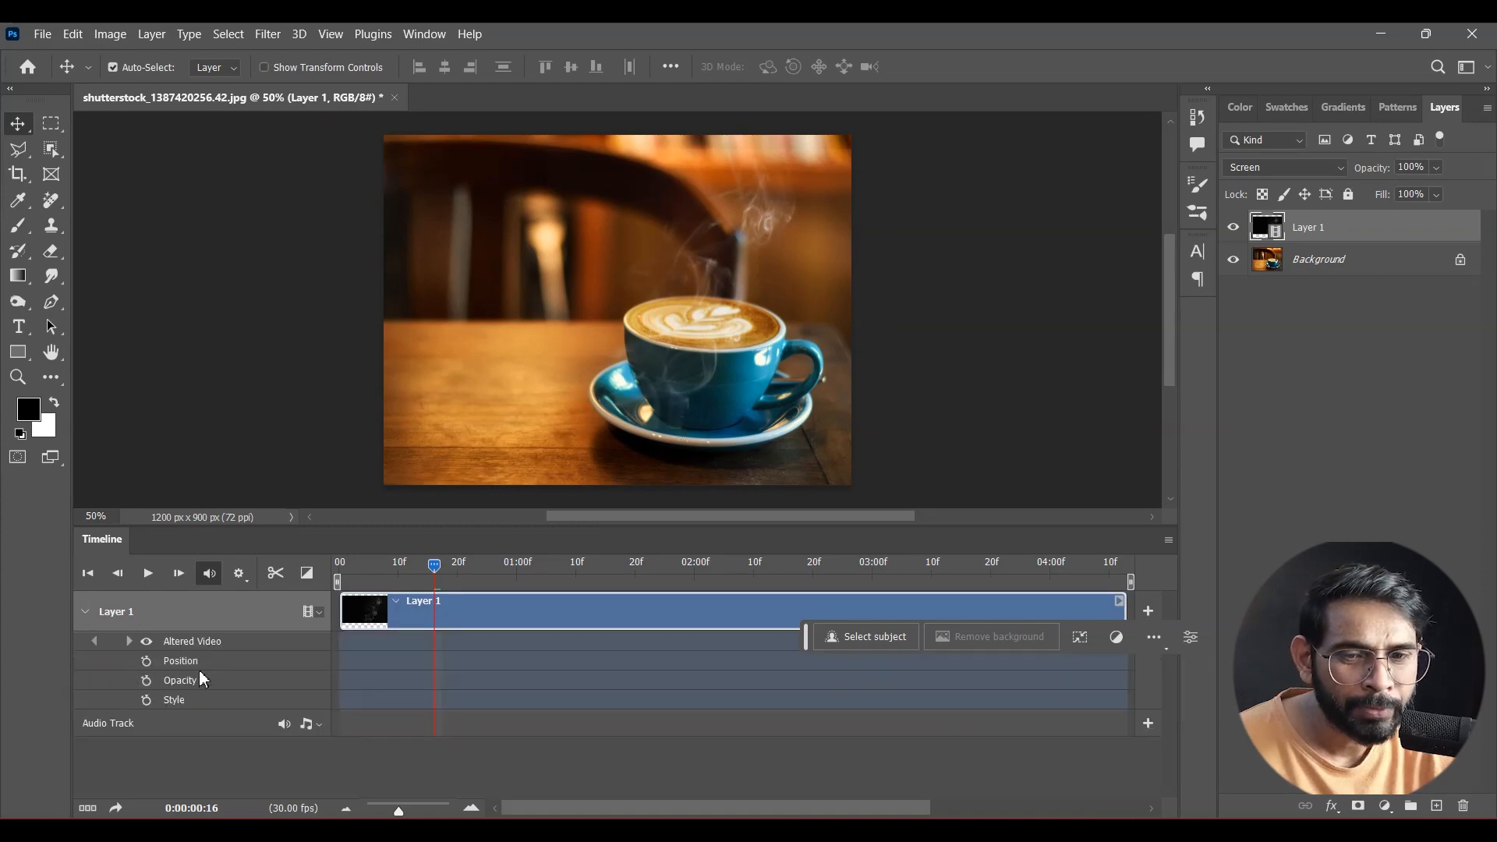
drag(726, 327, 760, 234)
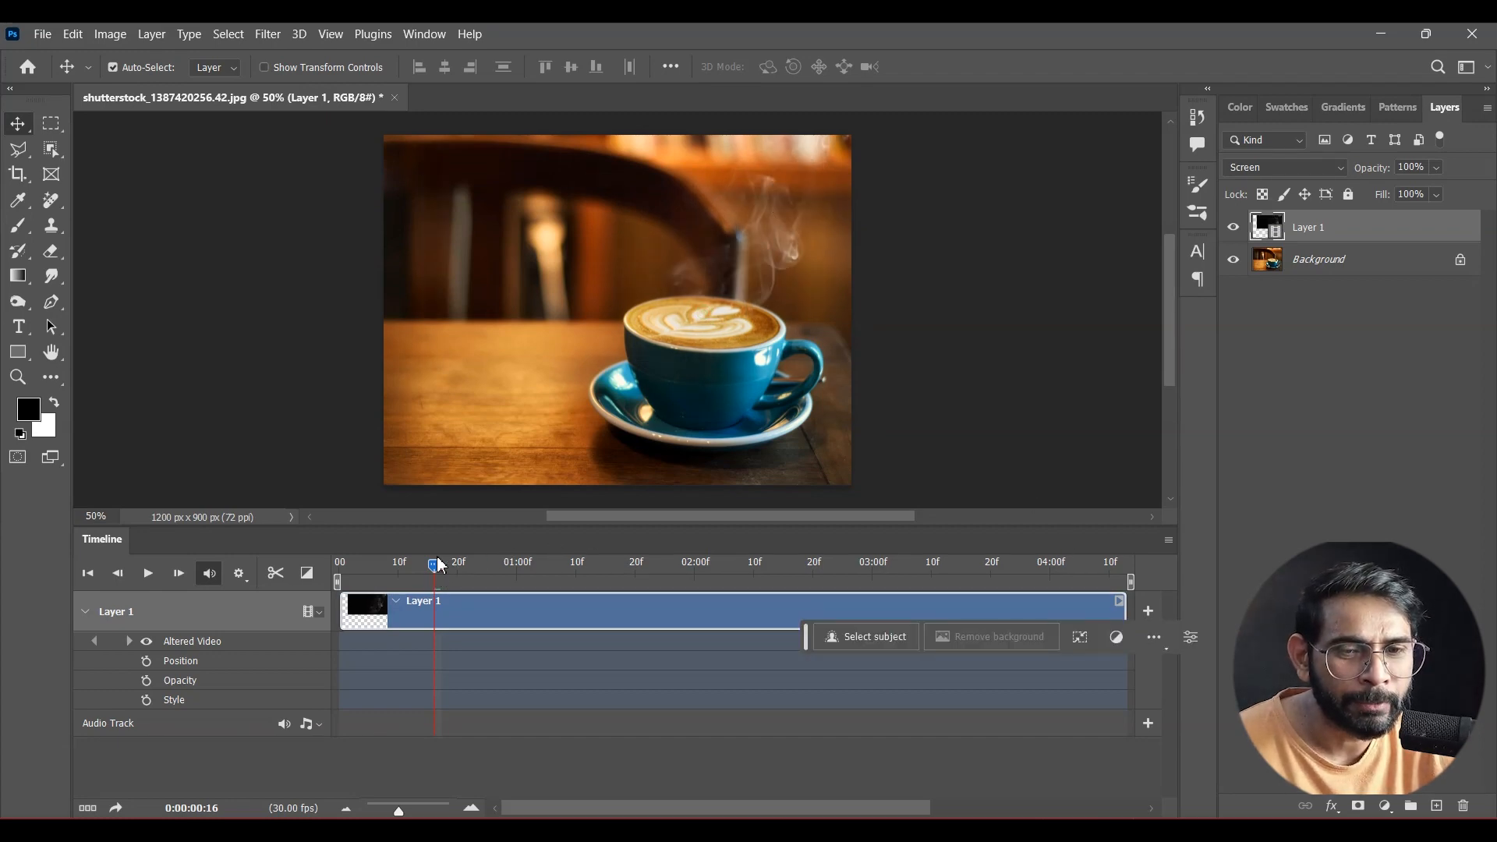
- Play the blended smoke animation from the first frame twice to check how it rises from the coffee
drag(435, 565, 338, 565)
key(space)
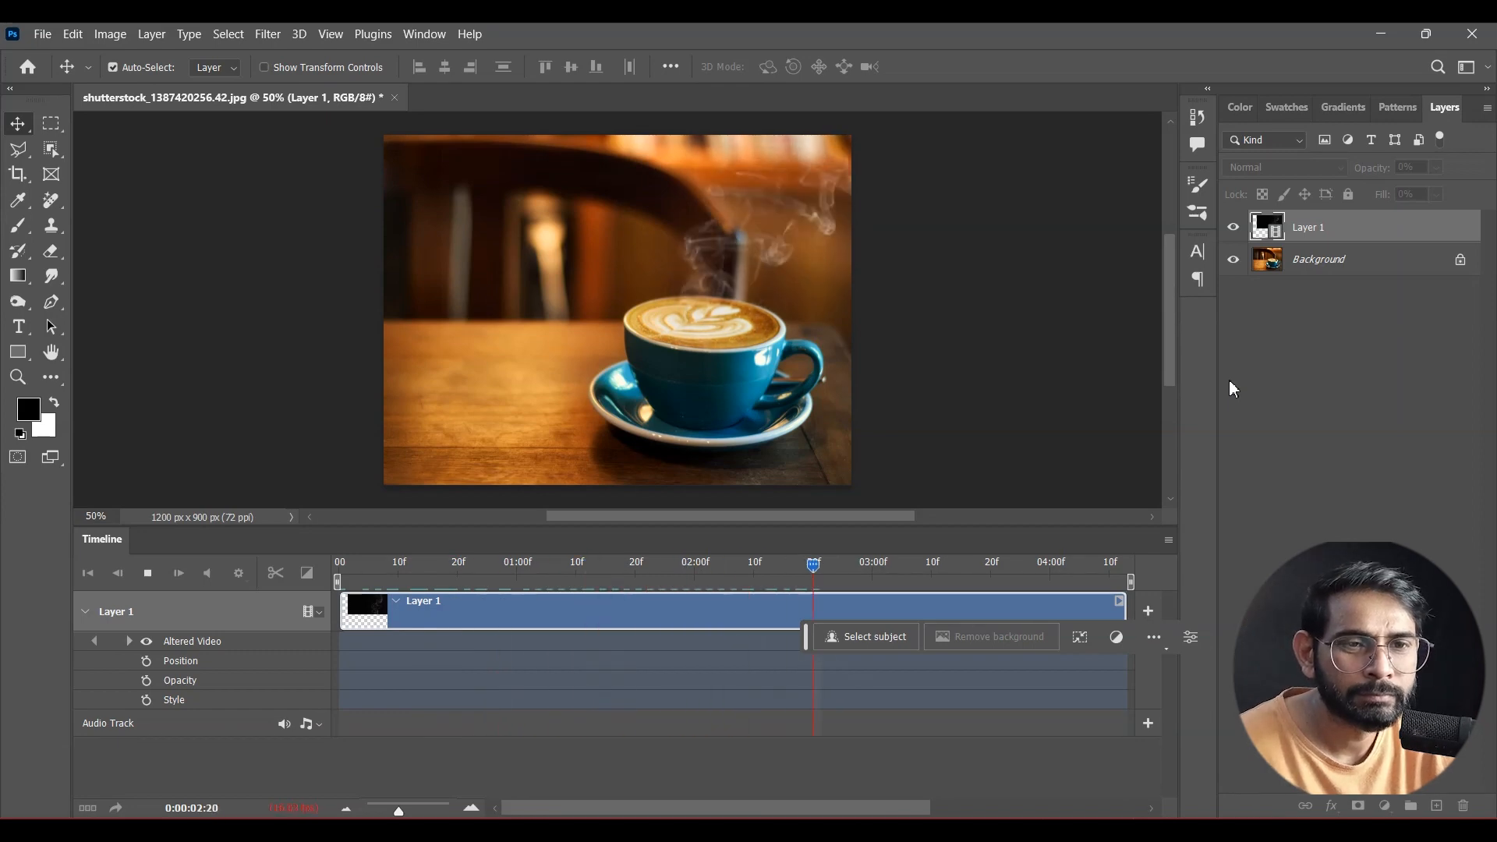
key(space)
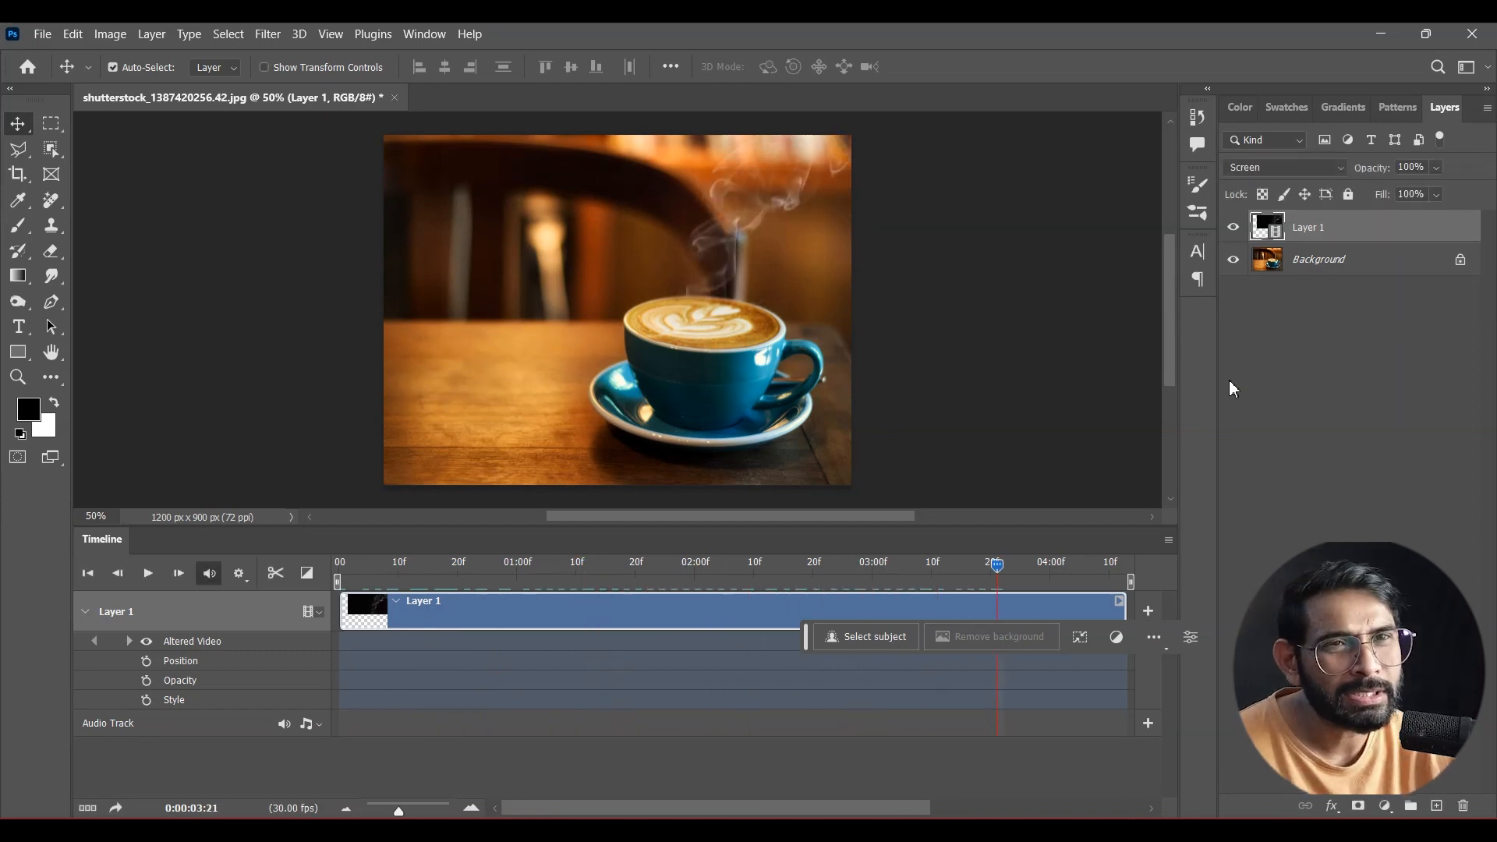
key(Home)
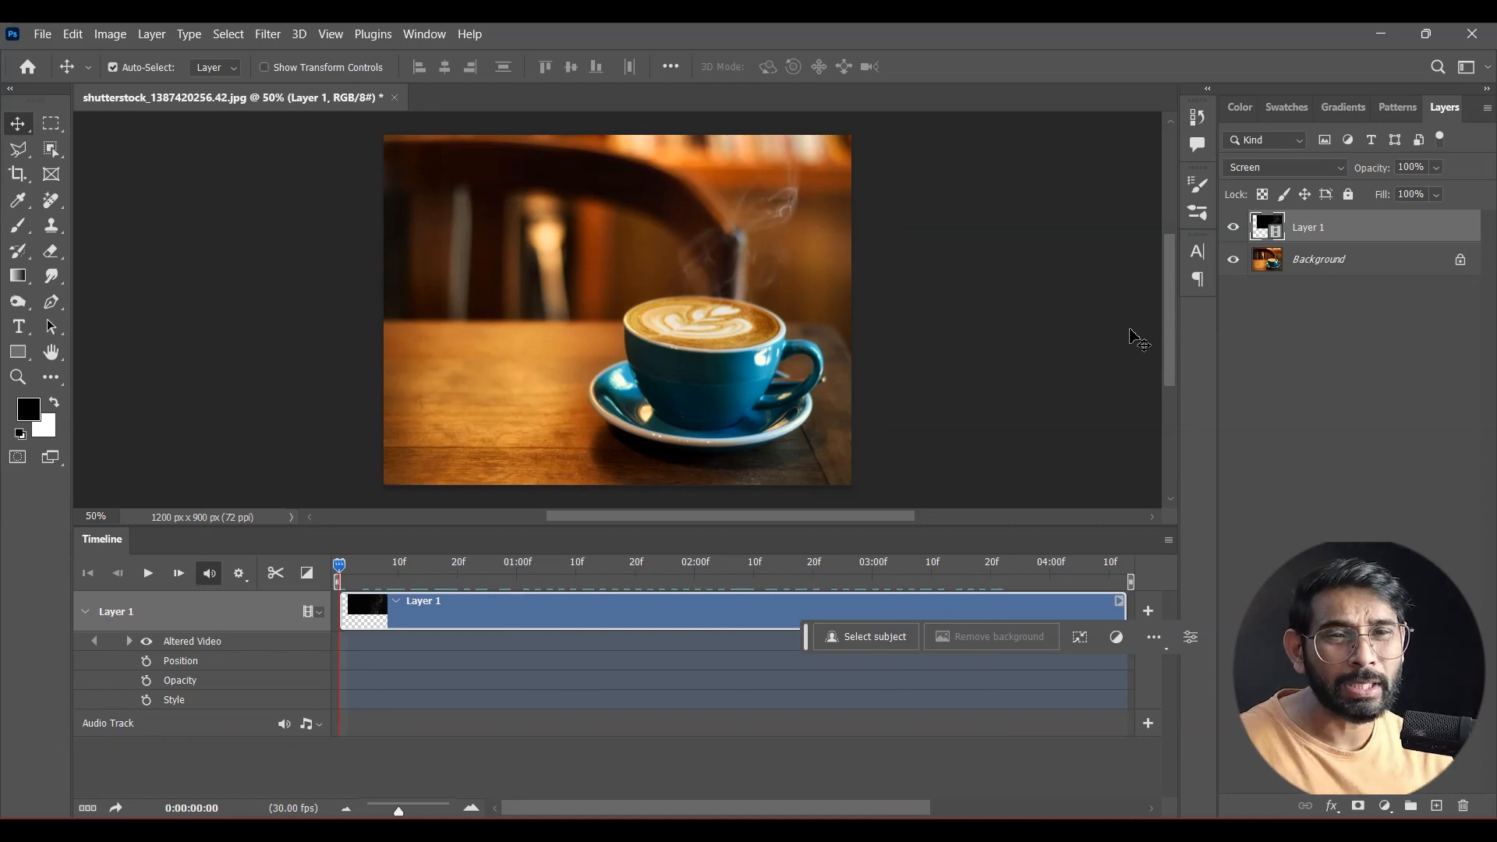
key(space)
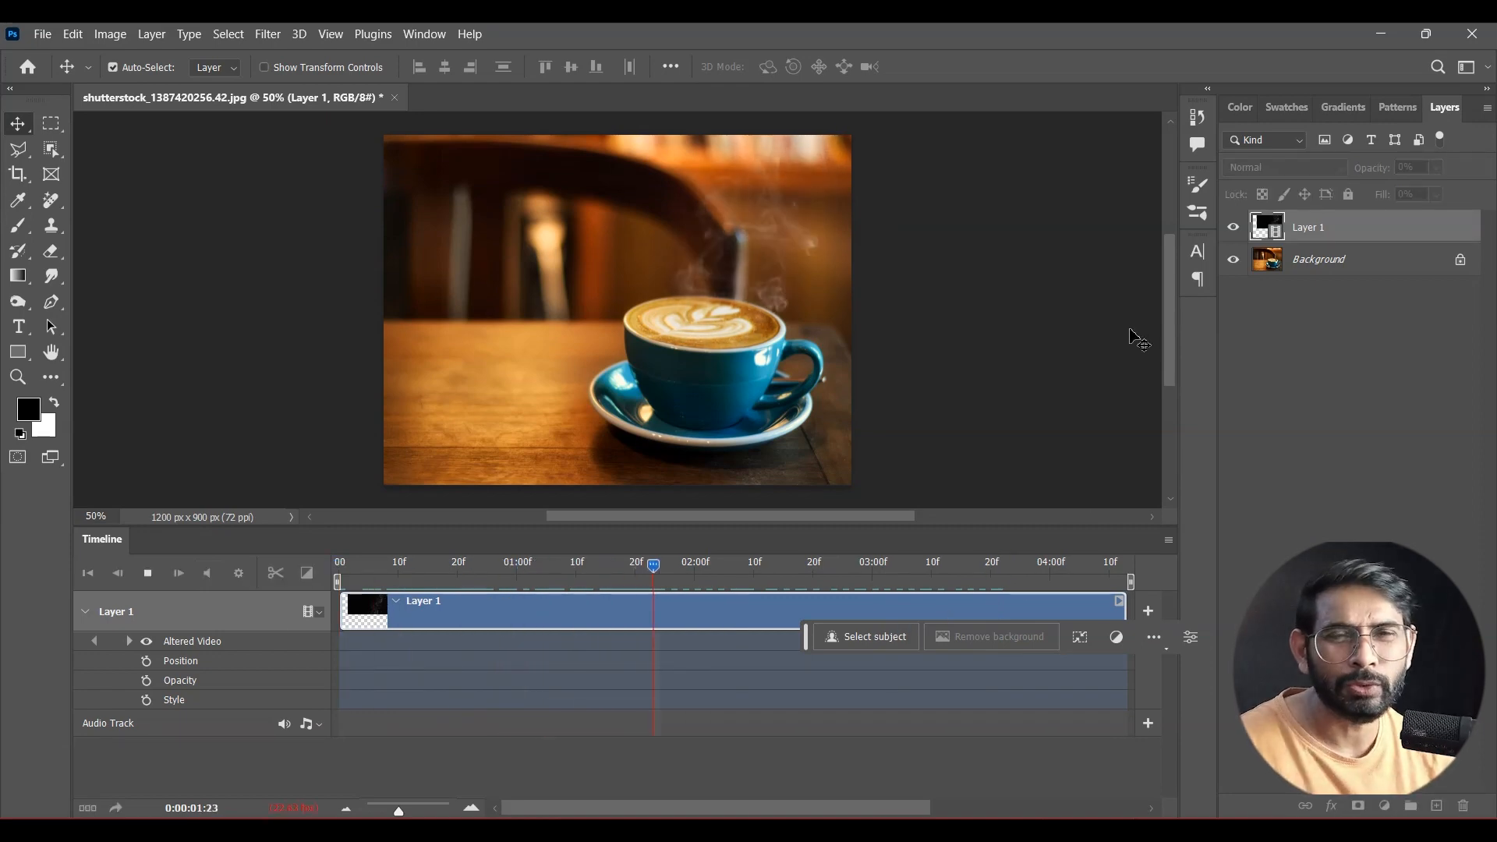
key(space)
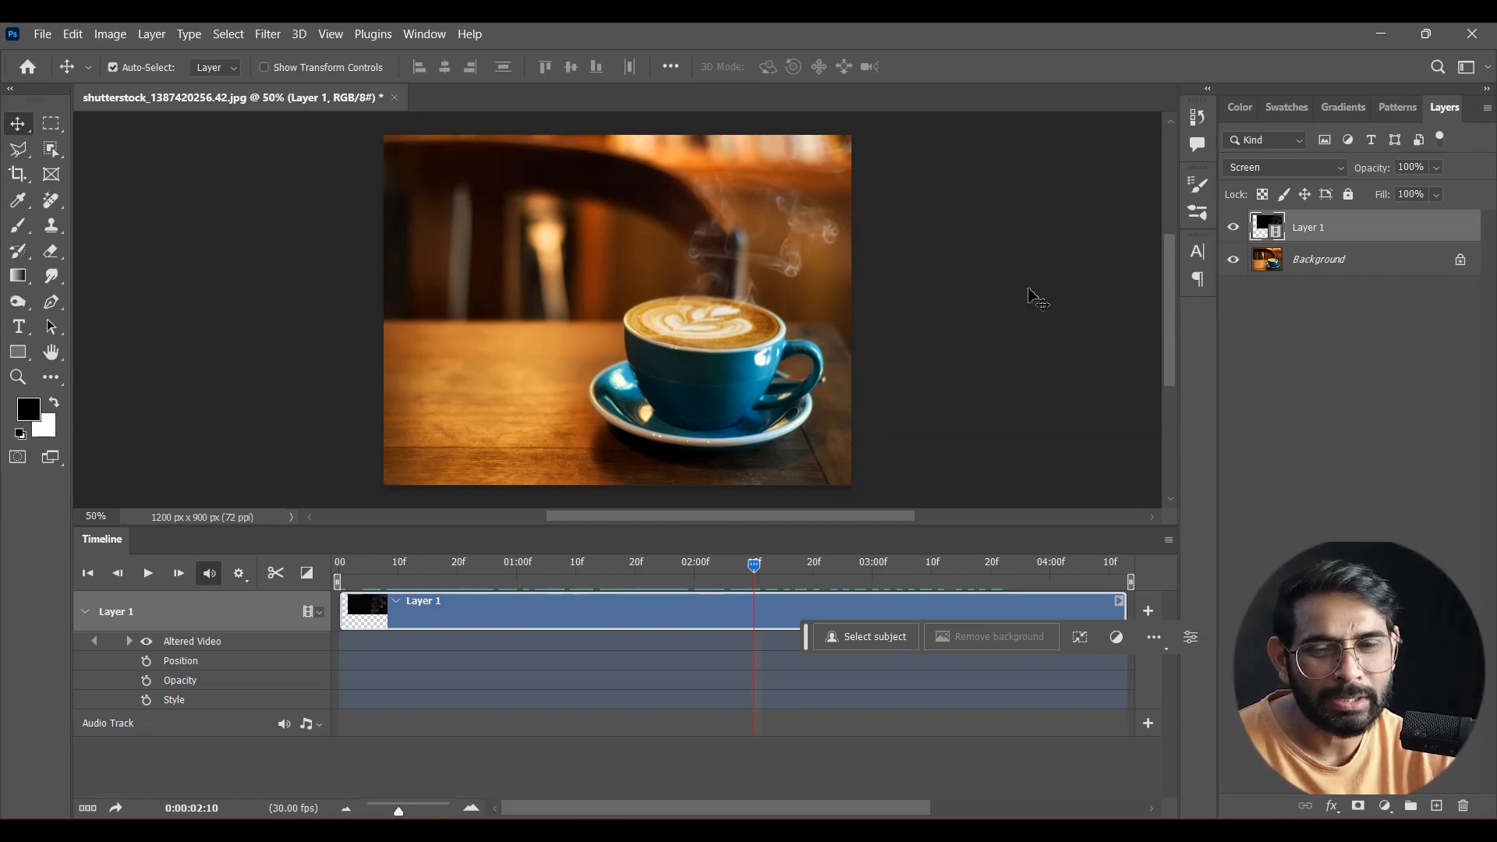
click(306, 723)
click(1029, 361)
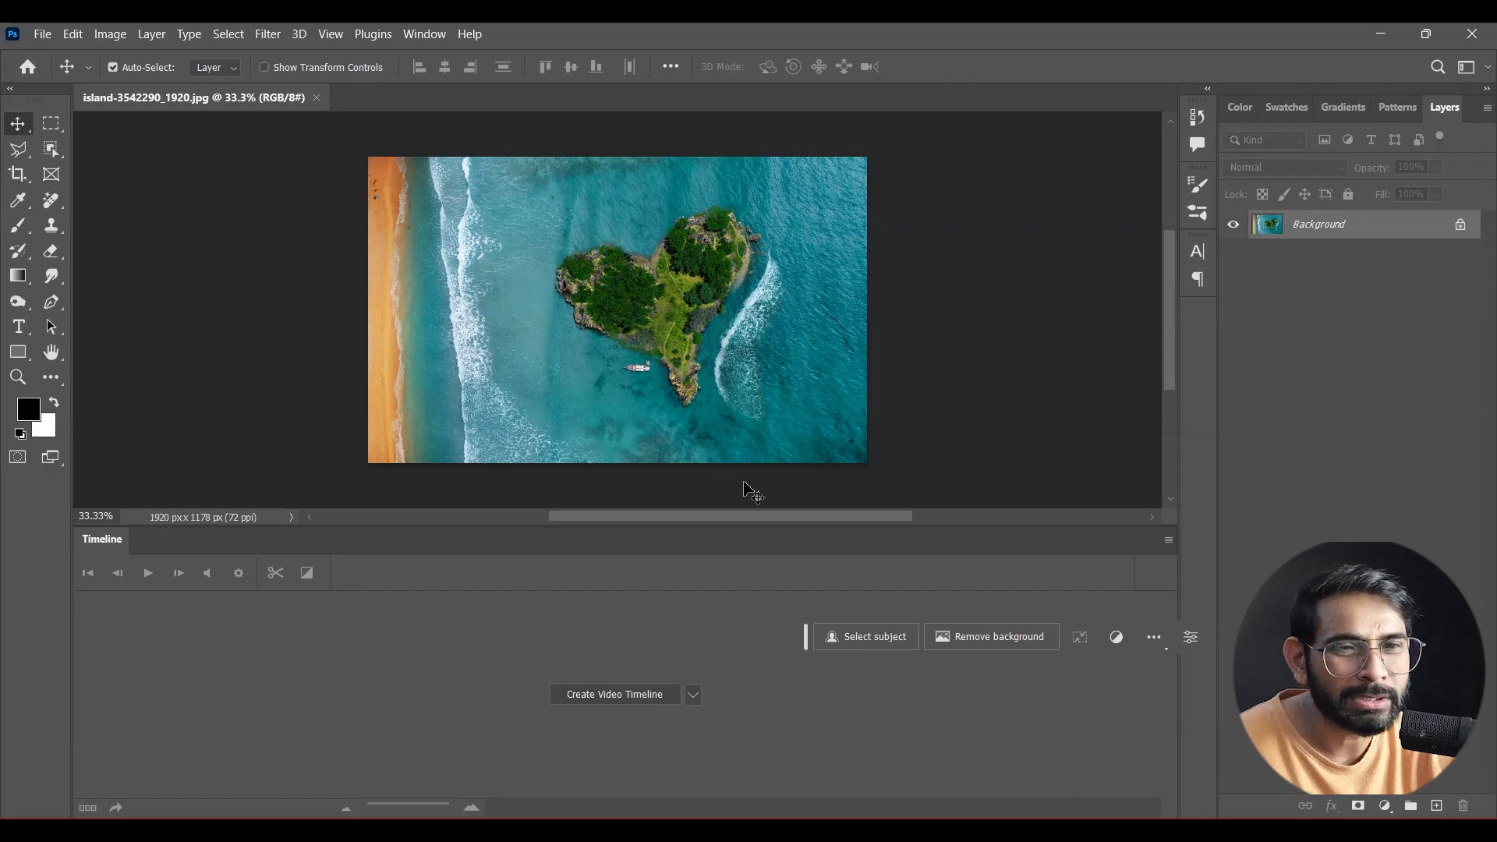
- Add a new layer to the island photo and write the text LAKSHADWEEP on it with the Type tool
click(1437, 807)
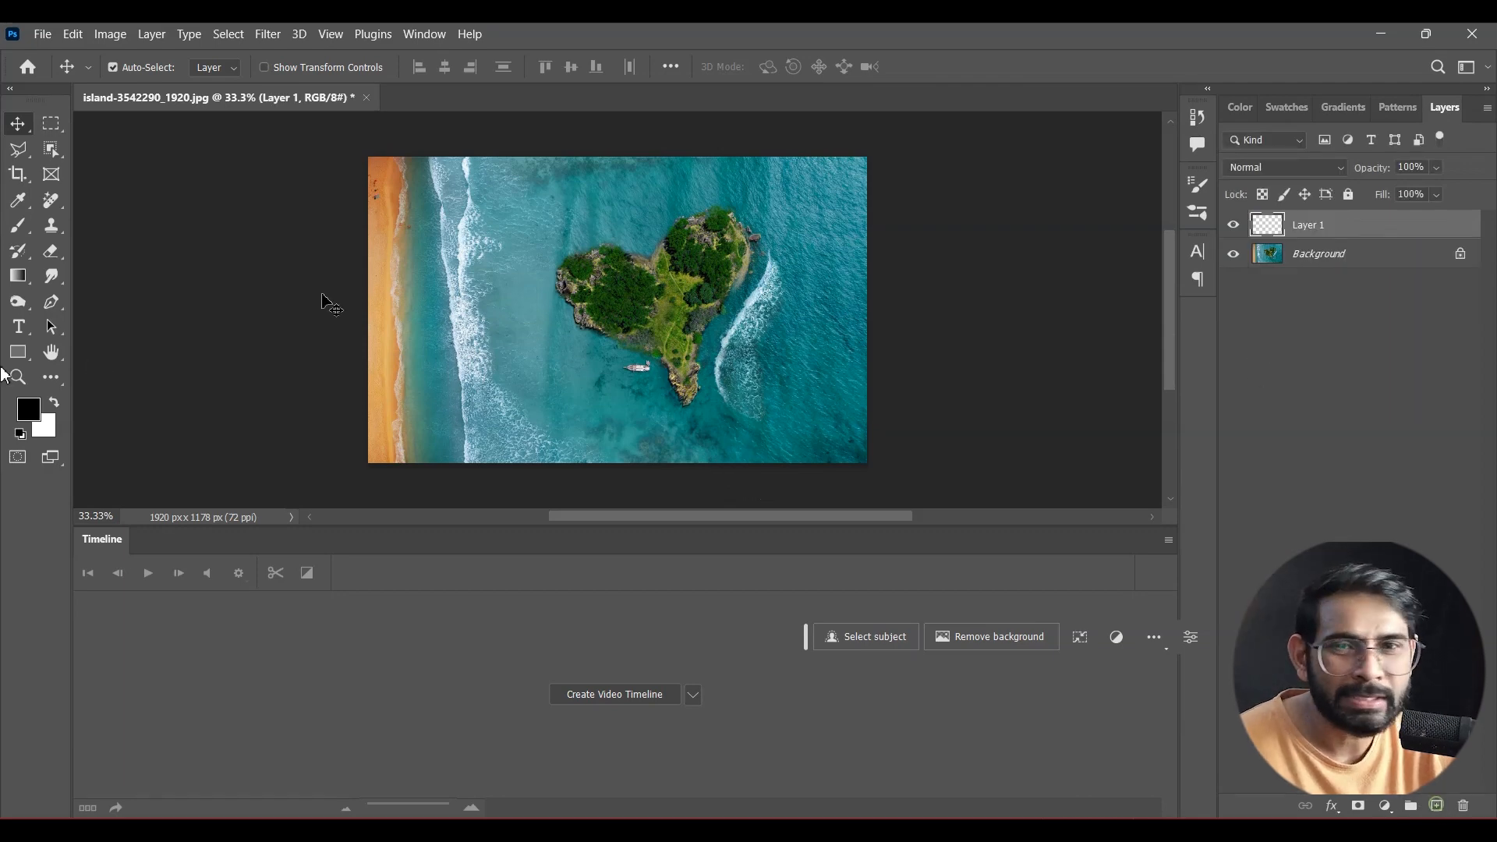
key(t)
click(503, 306)
text(LAKSHADWEEP)
click(17, 123)
- Scale the LAKSHADWEEP text with Free Transform and position it across the middle of the heart-shaped island
drag(563, 302, 833, 360)
key(ctrl+t)
drag(762, 319, 722, 328)
drag(606, 289, 611, 264)
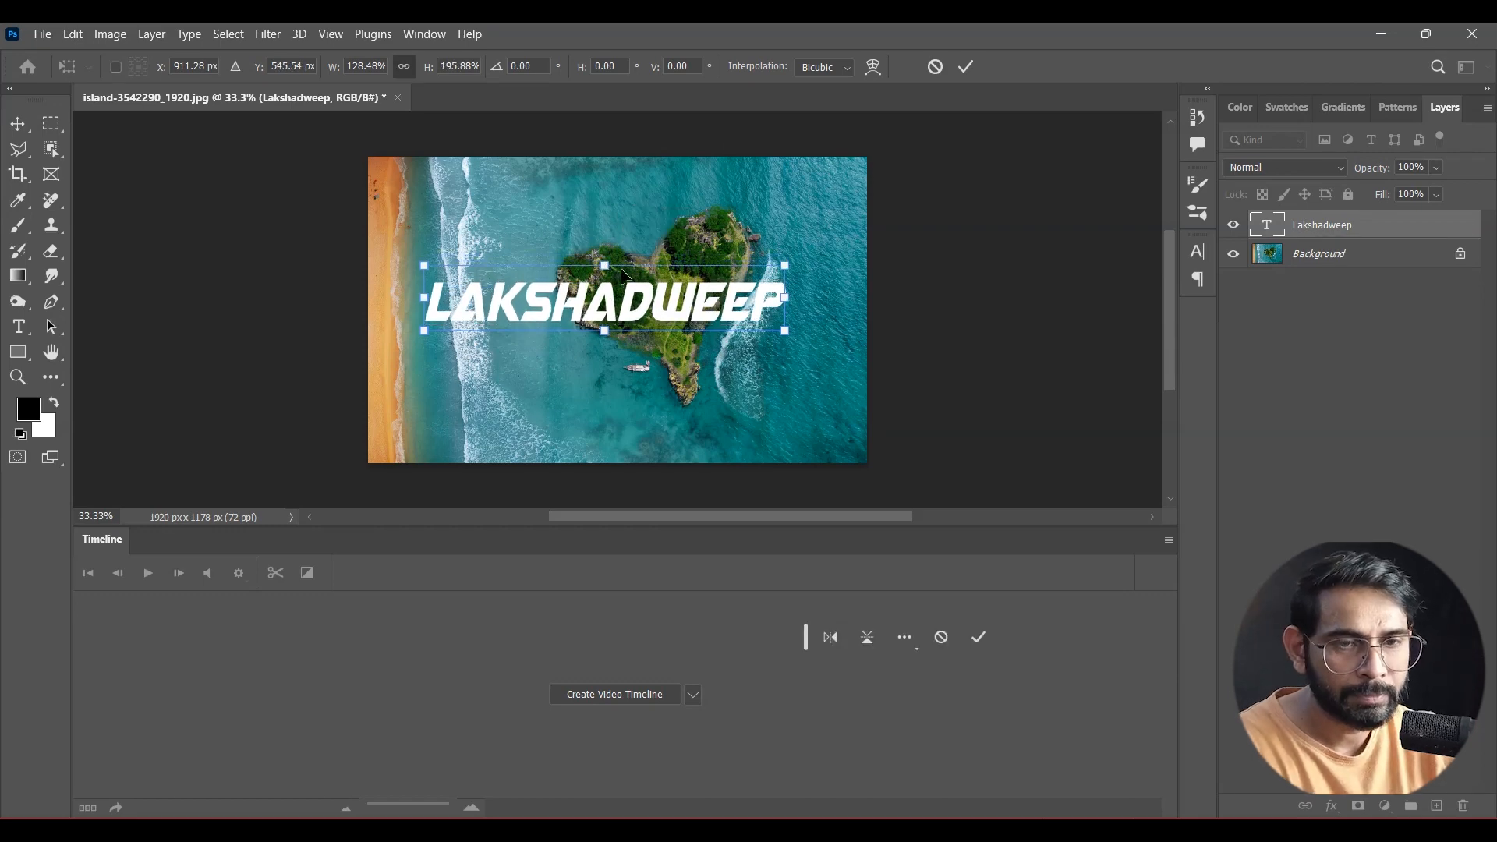
key(Return)
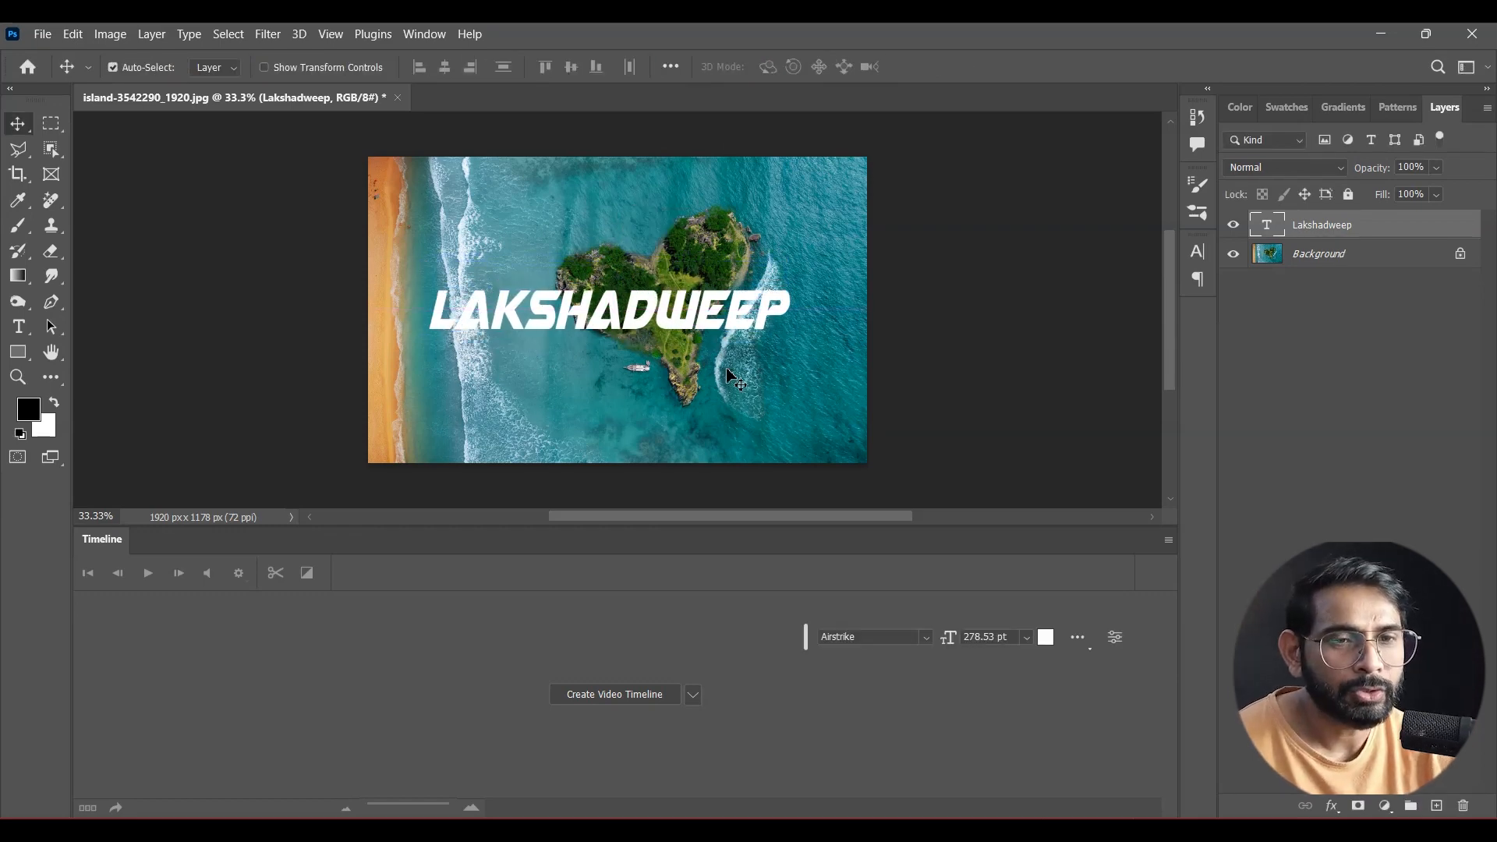
drag(616, 310, 598, 310)
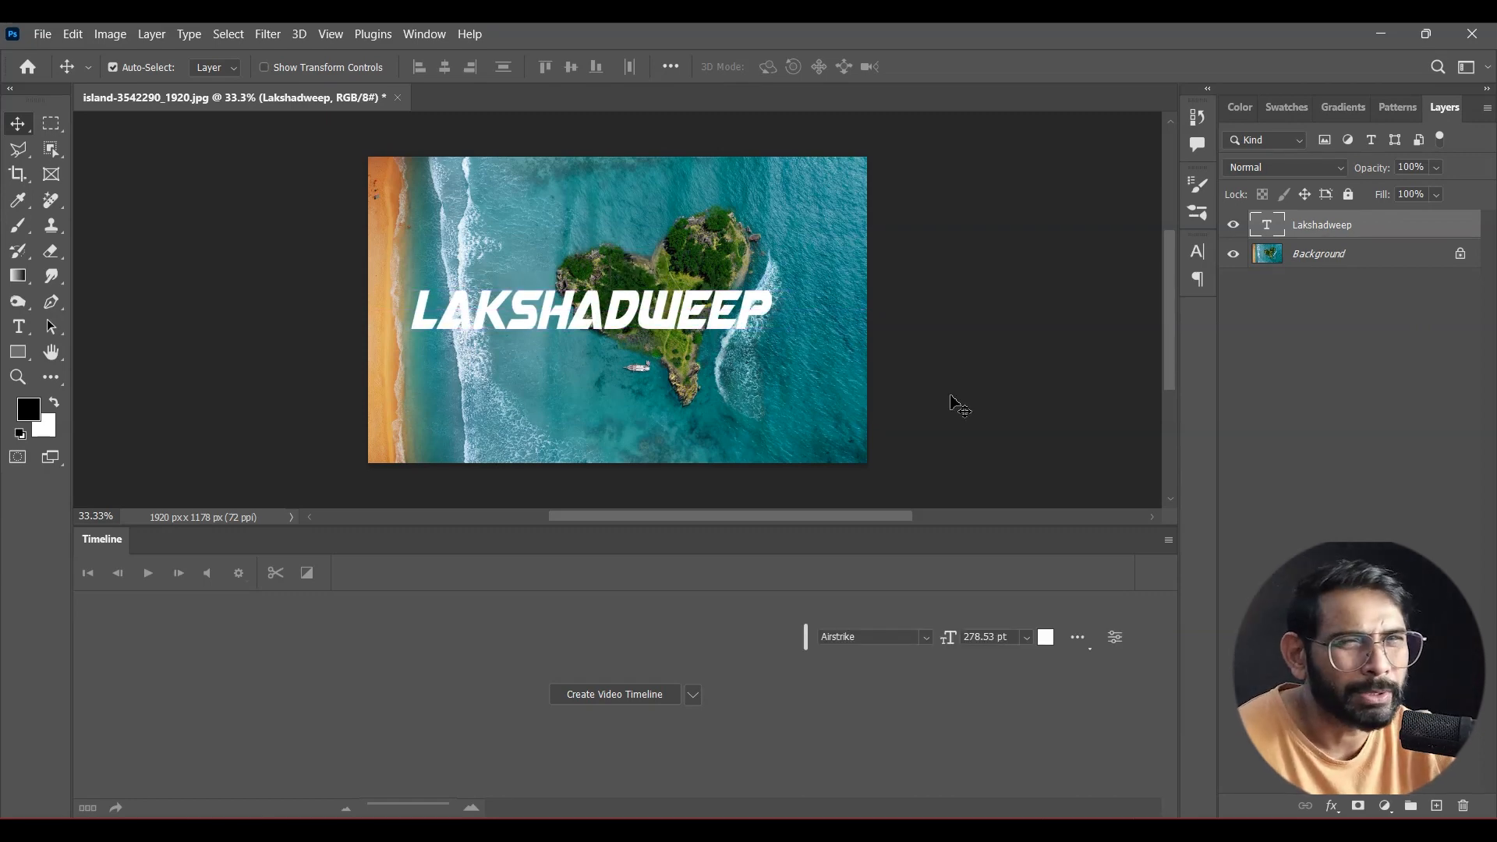
drag(676, 322, 704, 323)
- Change the LAKSHADWEEP text color to bright cyan, hex 00e7fc
key(t)
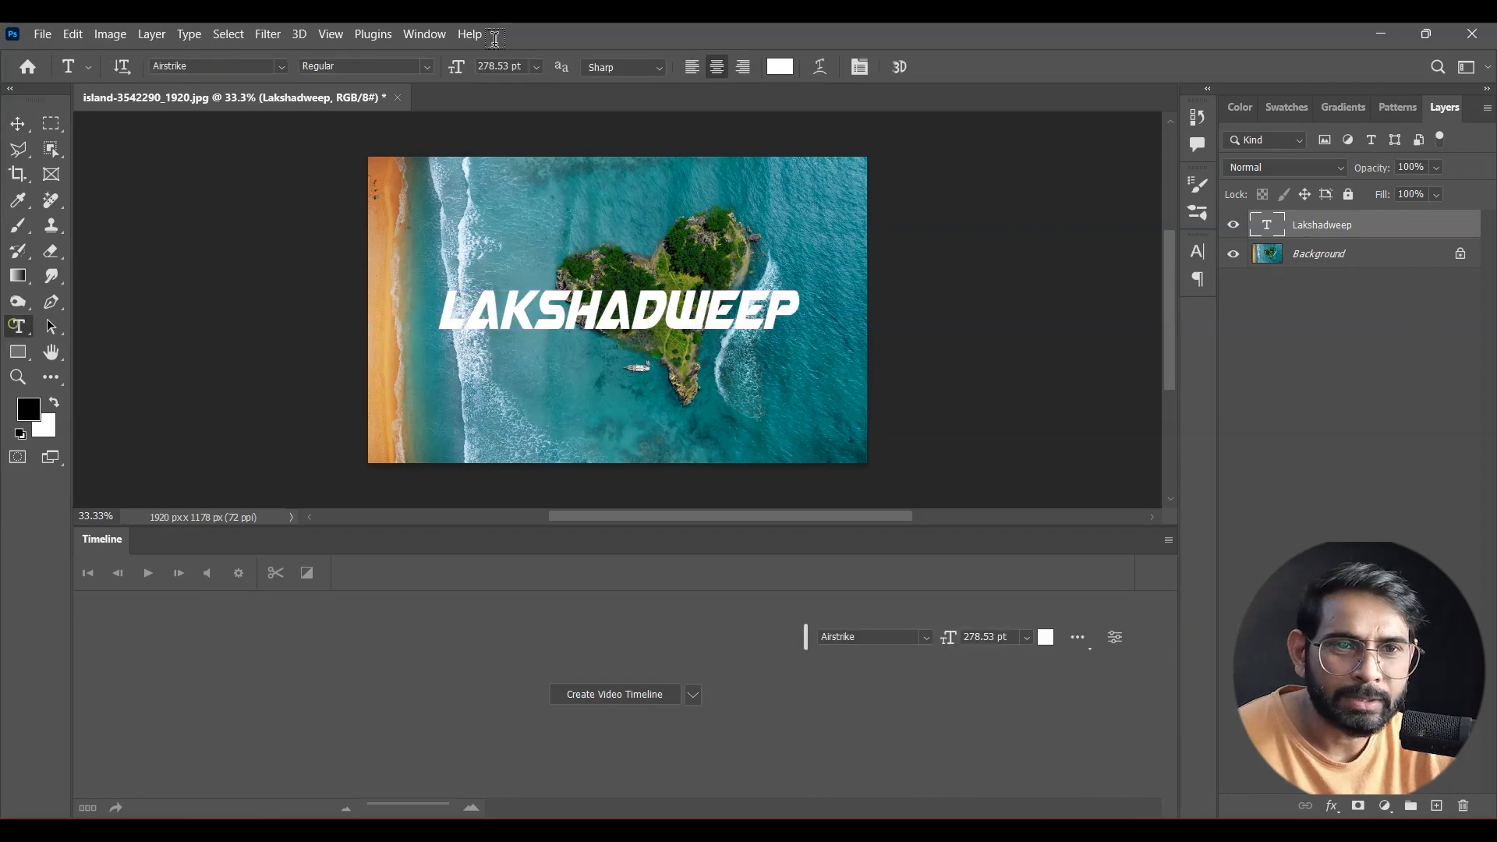
click(776, 67)
drag(996, 281, 1073, 226)
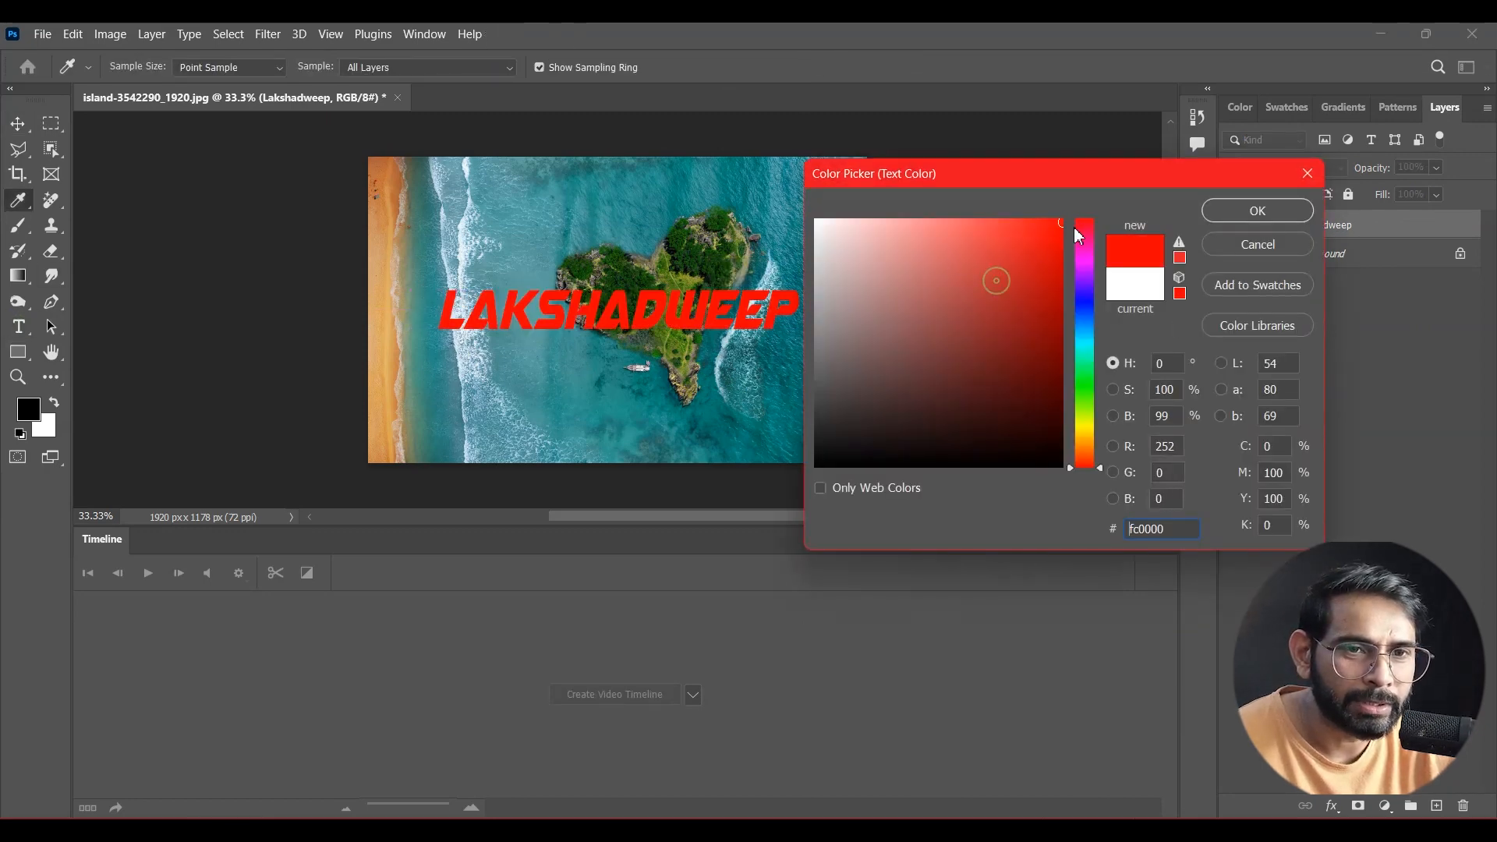
drag(1083, 283, 1099, 341)
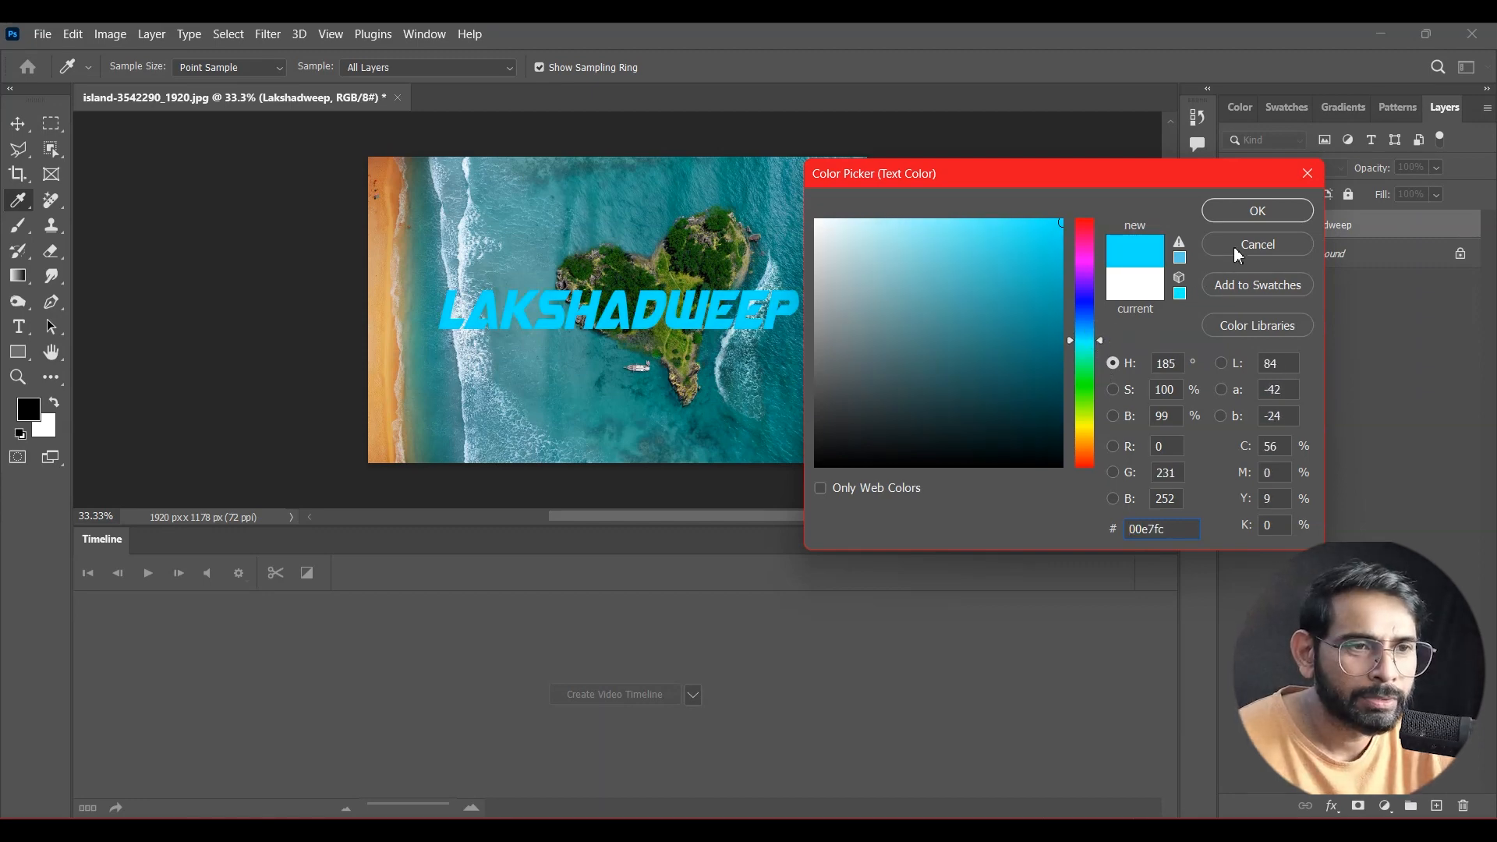
click(1248, 216)
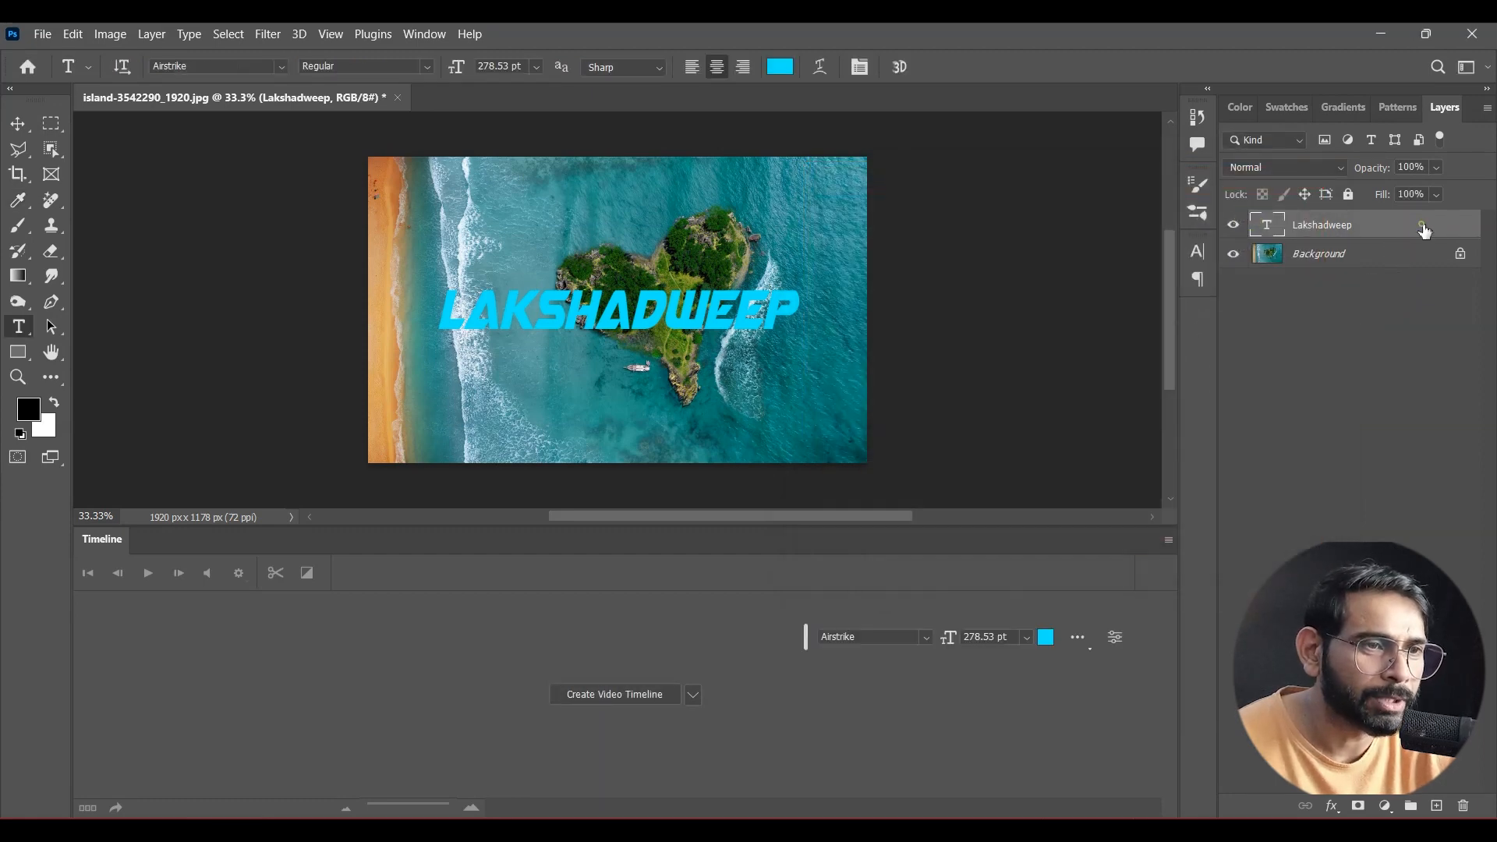
- Add a Drop Shadow layer style to the LAKSHADWEEP text with the offered settings
double_click(1363, 233)
click(784, 596)
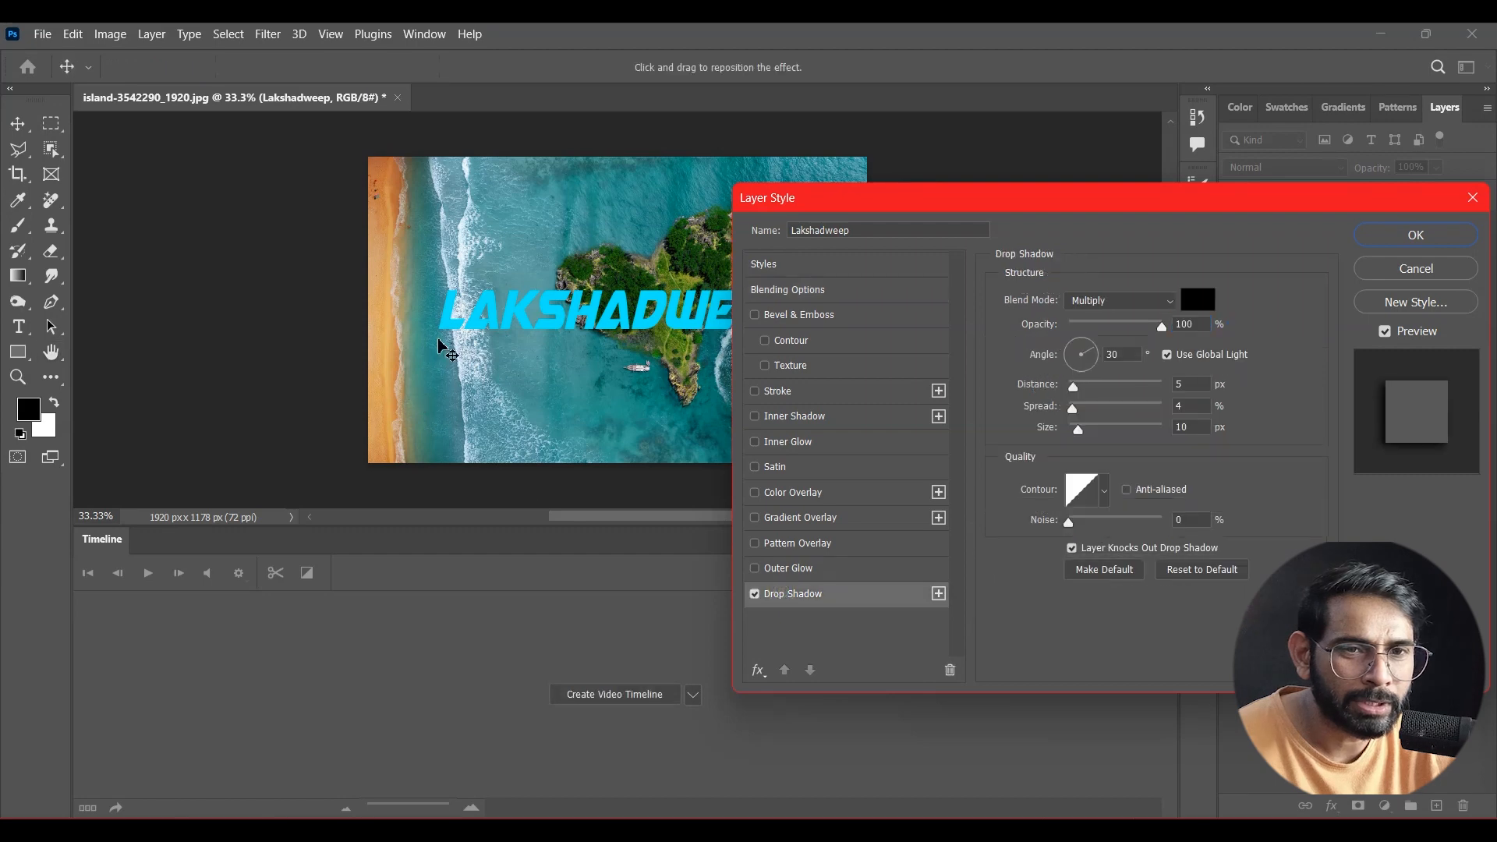
click(1413, 235)
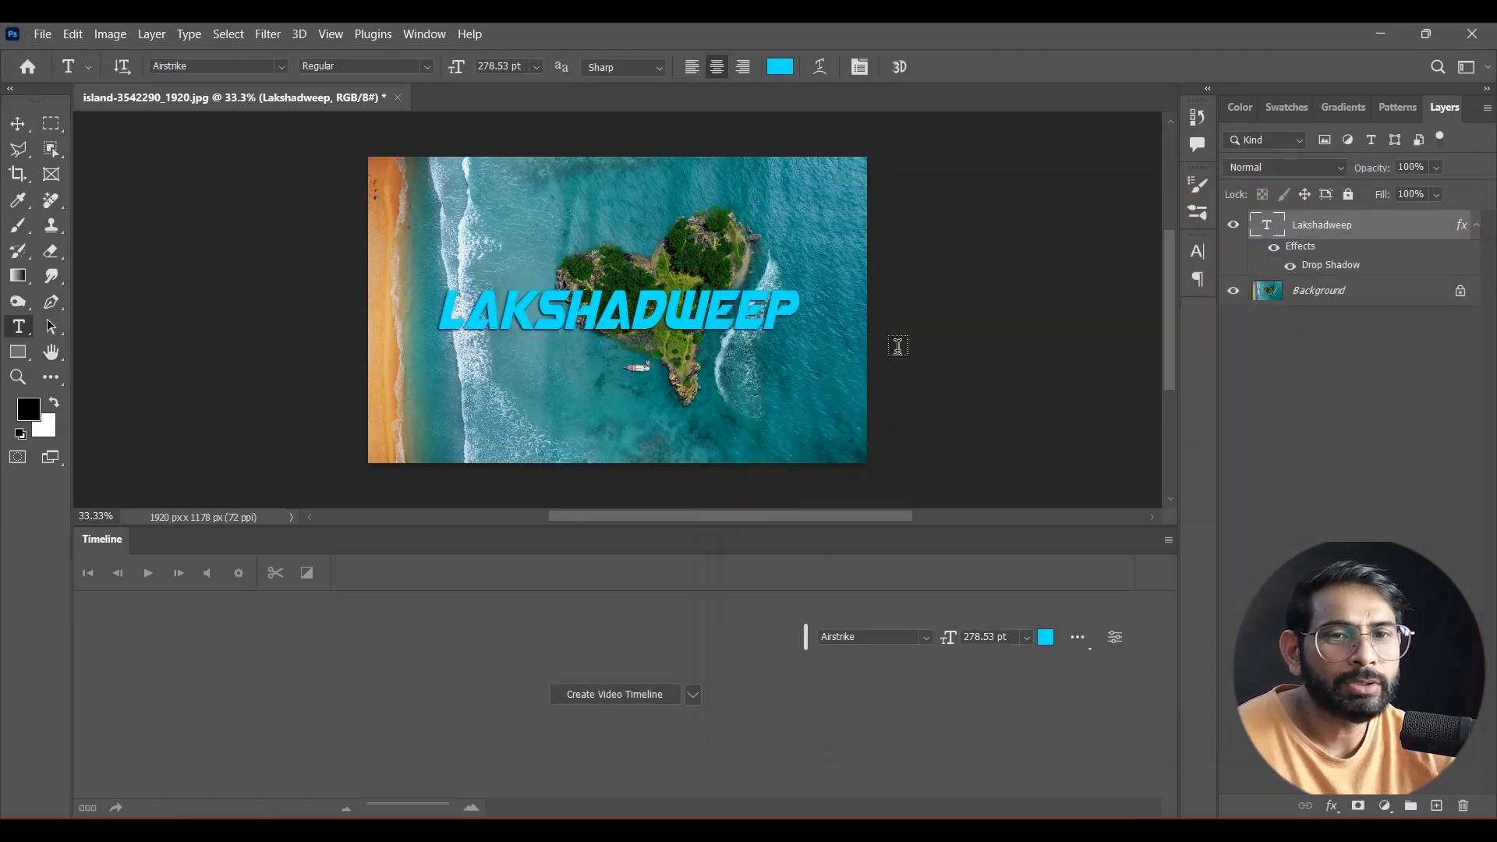
- Float the island document, bring the airplane from the plane PNG into it, and close the PNG without saving
click(22, 127)
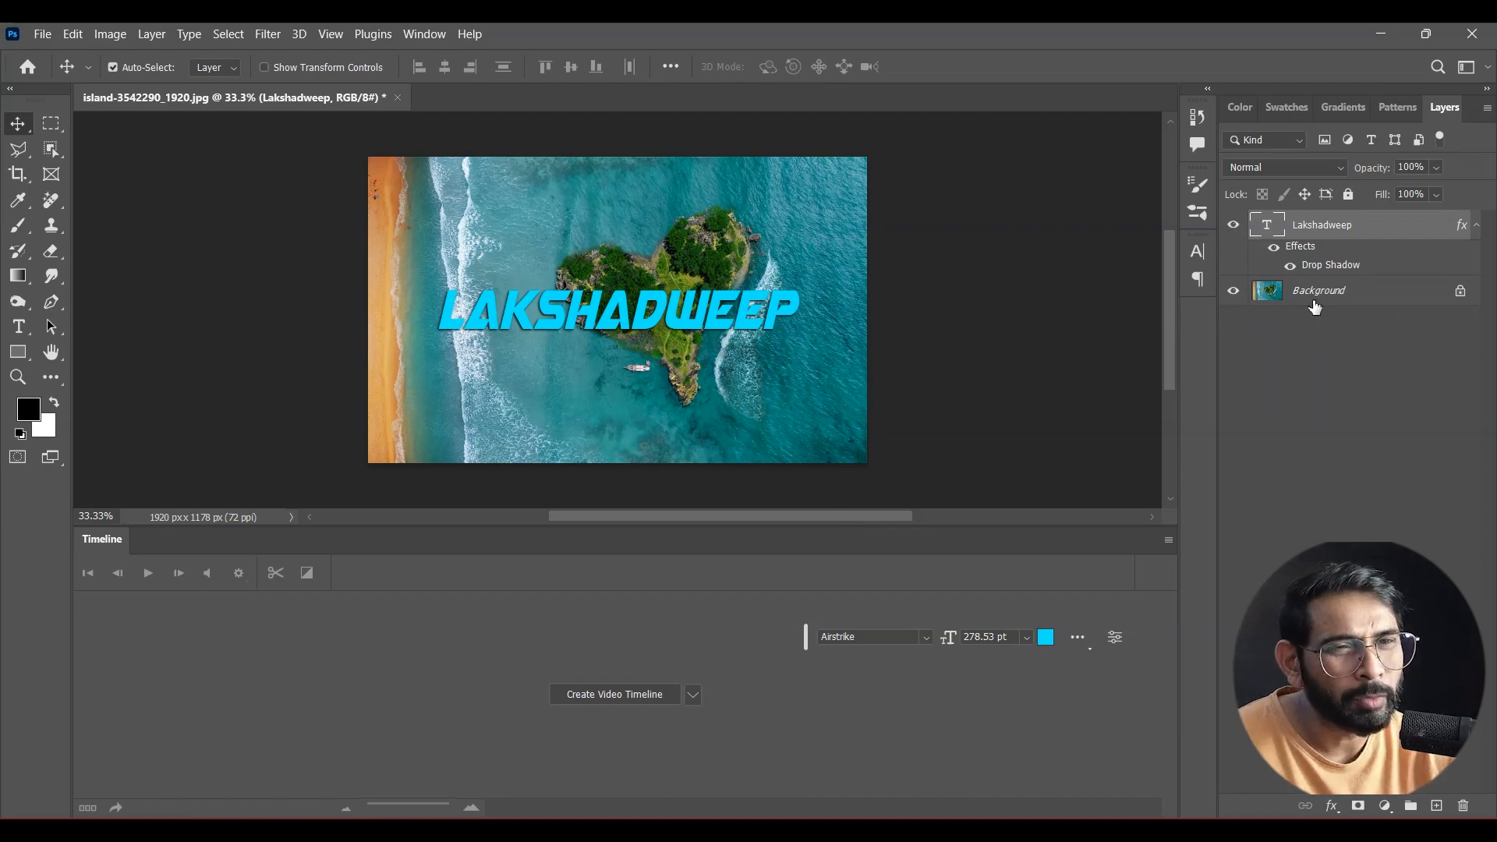
drag(271, 96, 265, 145)
drag(386, 139, 460, 98)
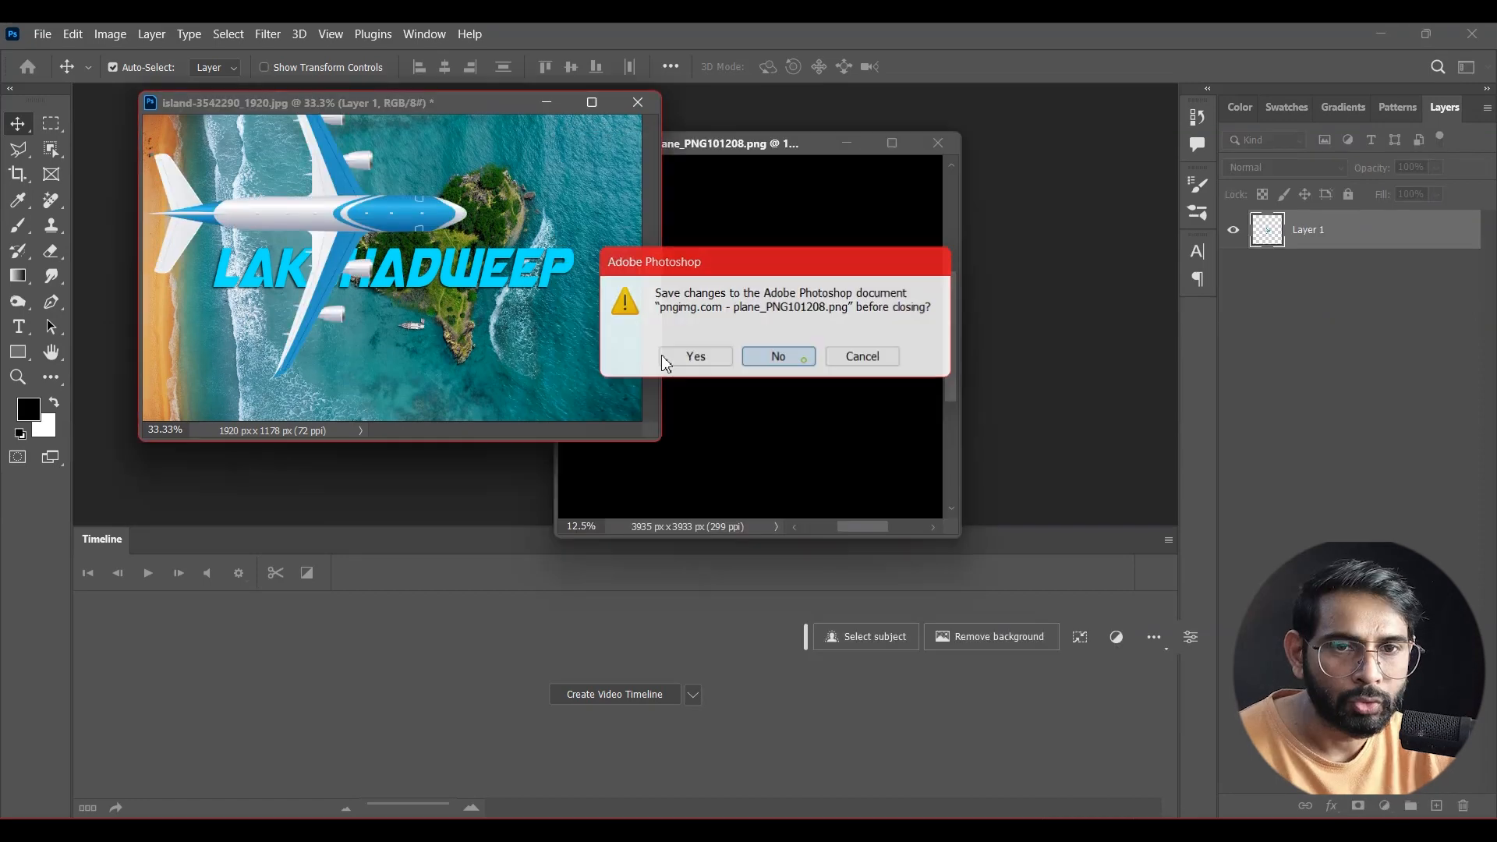
- Enlarge the floating island window and position the airplane over the title, with its tail near the beach
drag(399, 216, 349, 278)
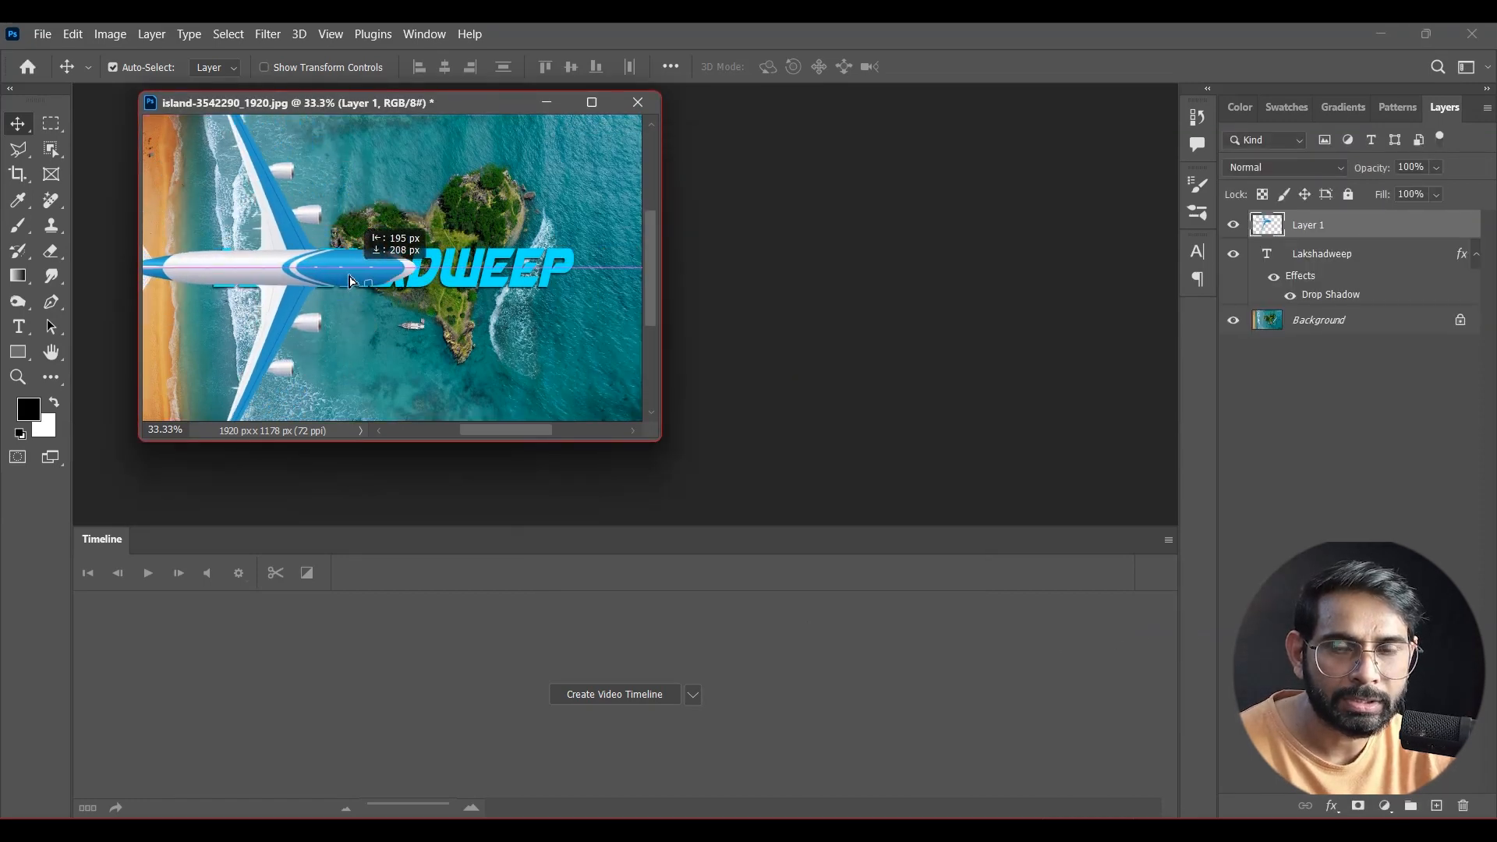
drag(646, 431, 755, 502)
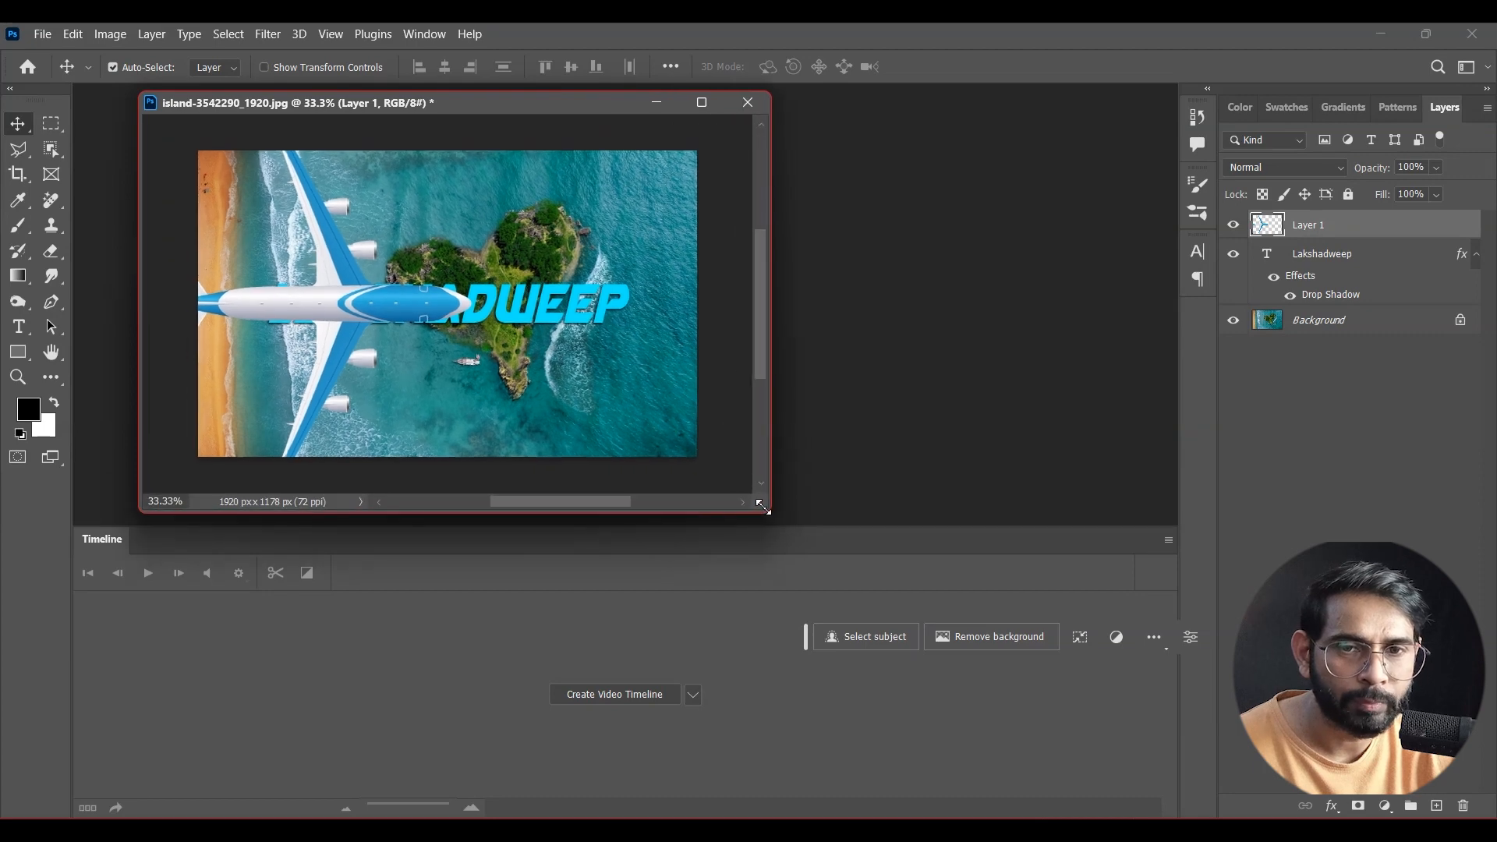
drag(333, 304, 372, 305)
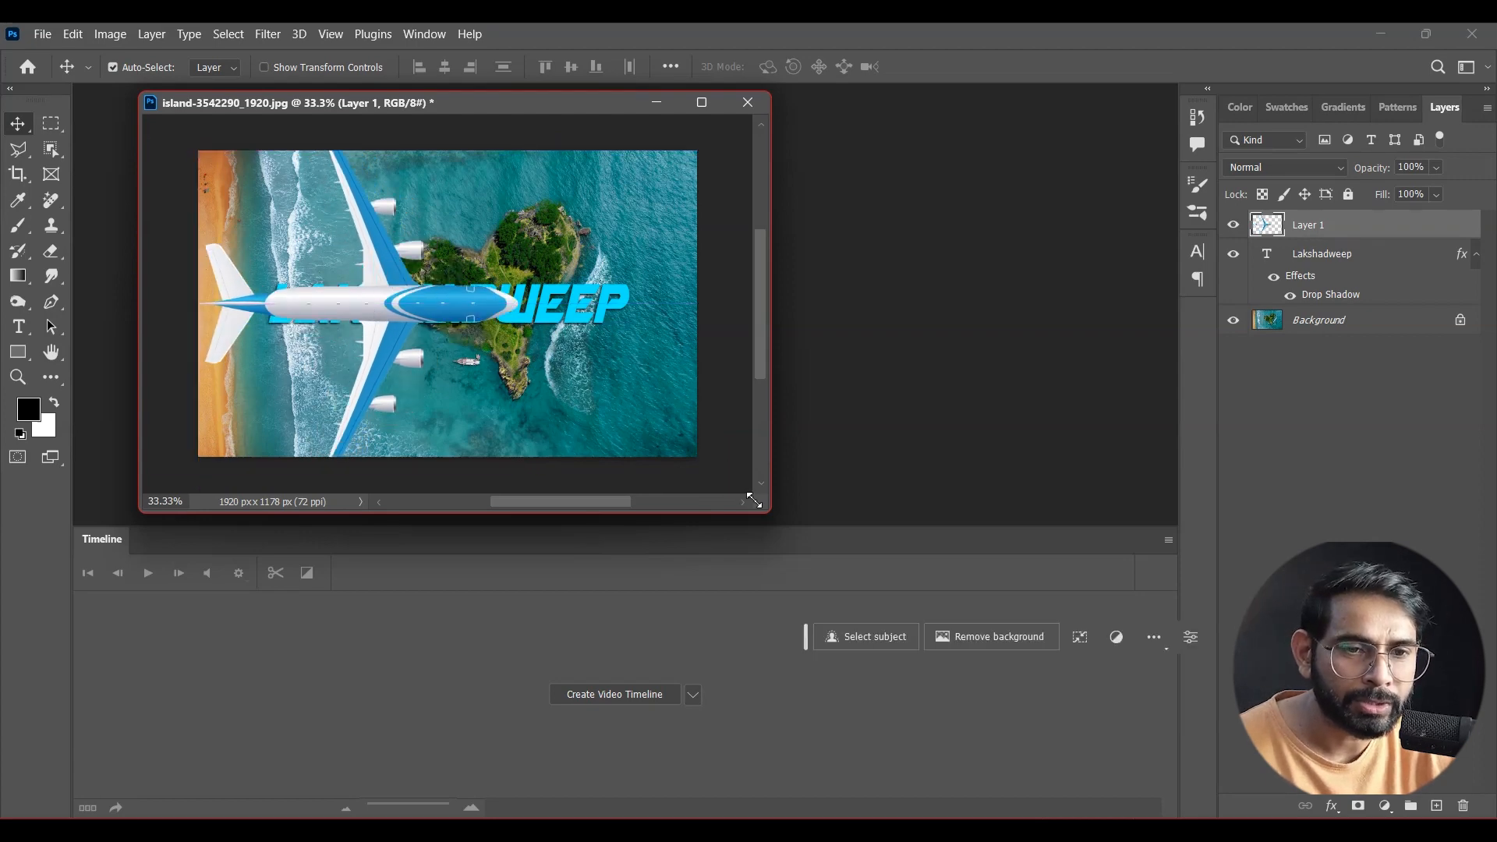
drag(762, 511, 863, 561)
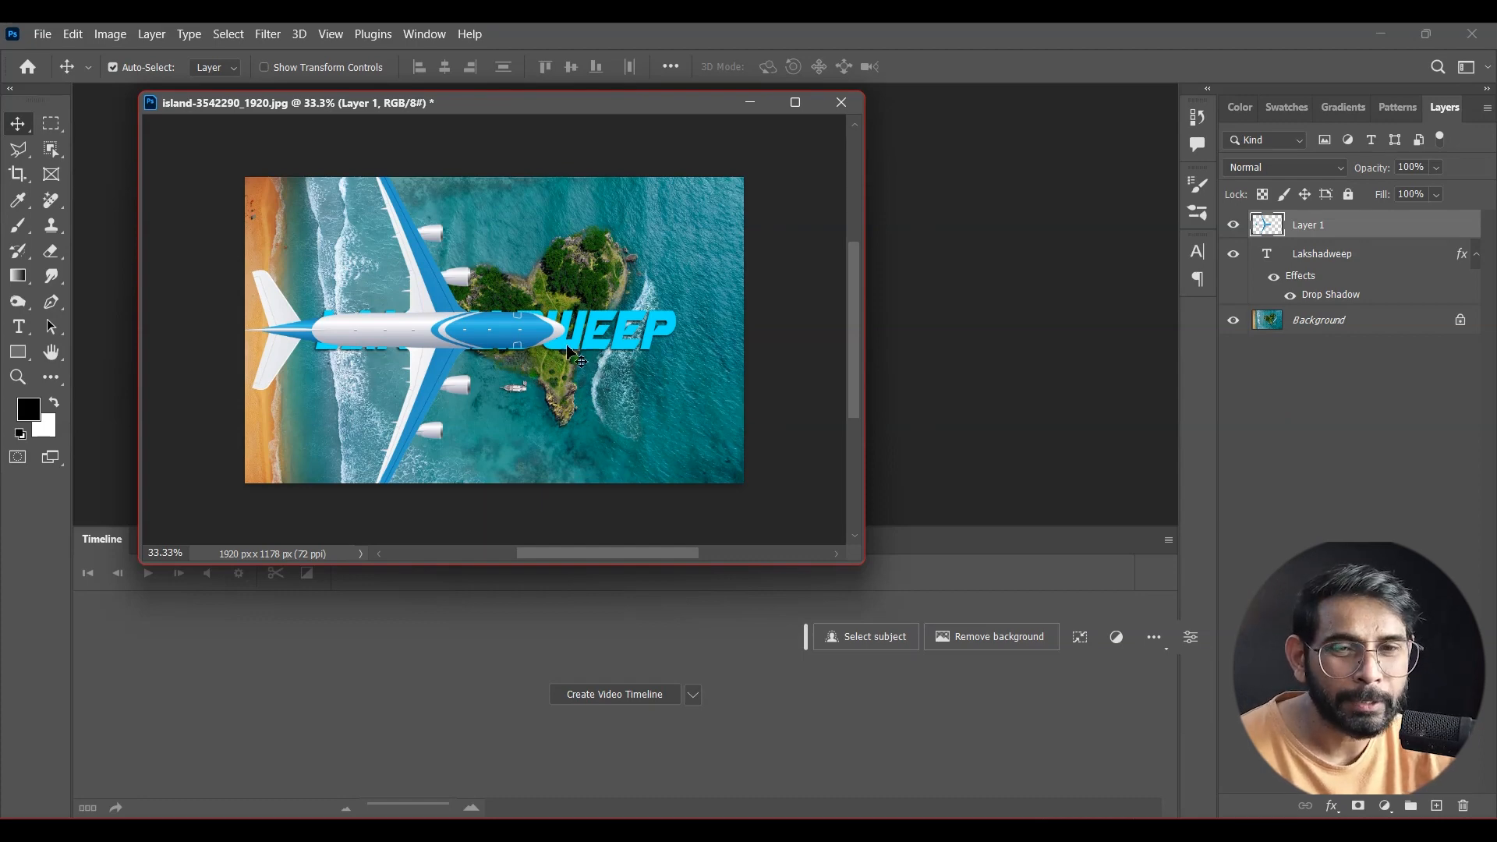
drag(487, 337, 554, 337)
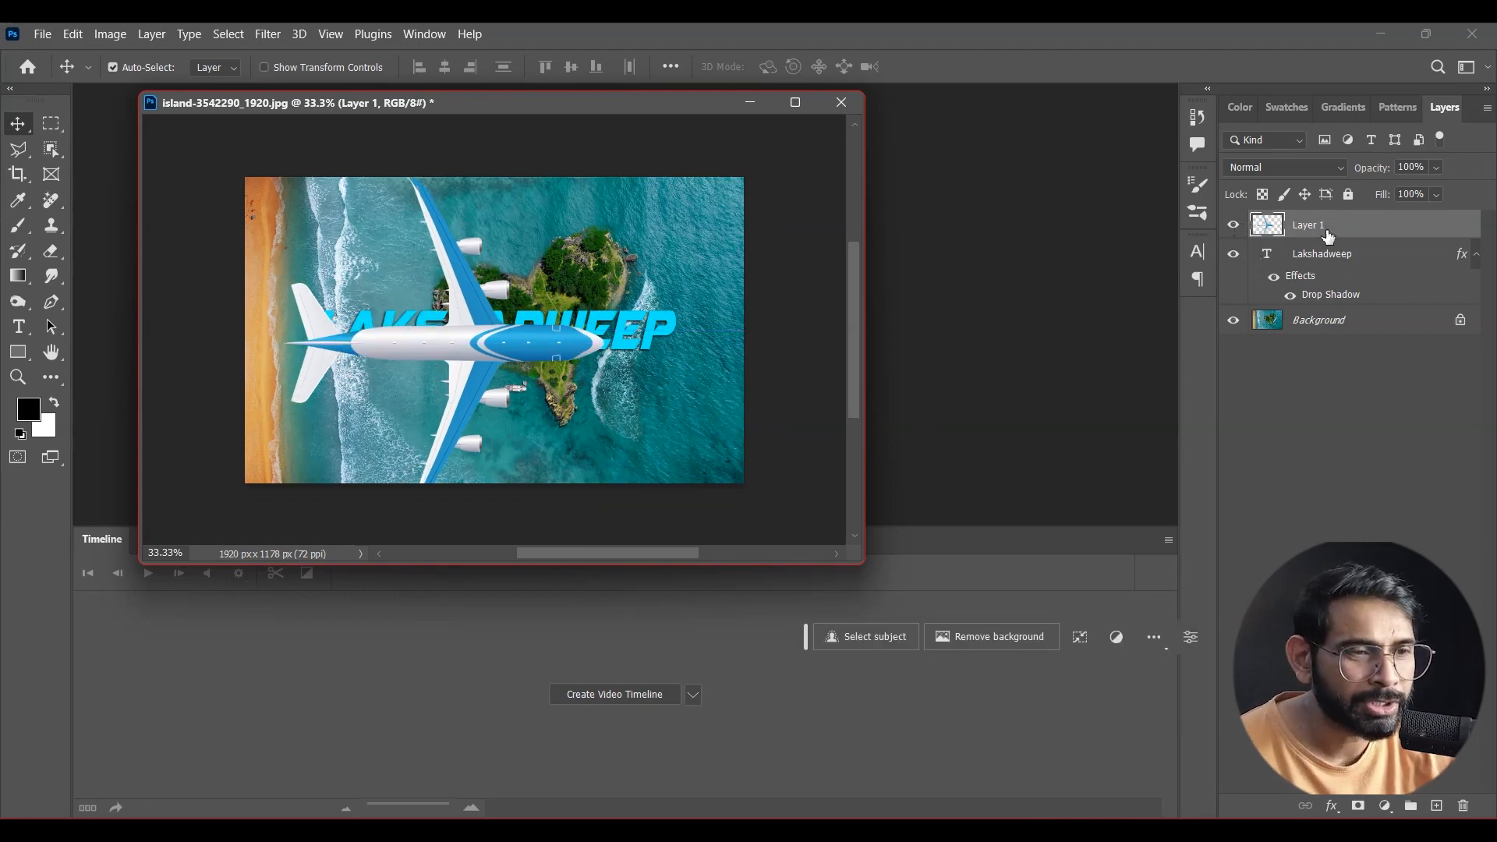
- Add a new layer and outline the area from the beach edge rightward with the Polygonal Lasso, notched at the airplane's tail
click(1436, 806)
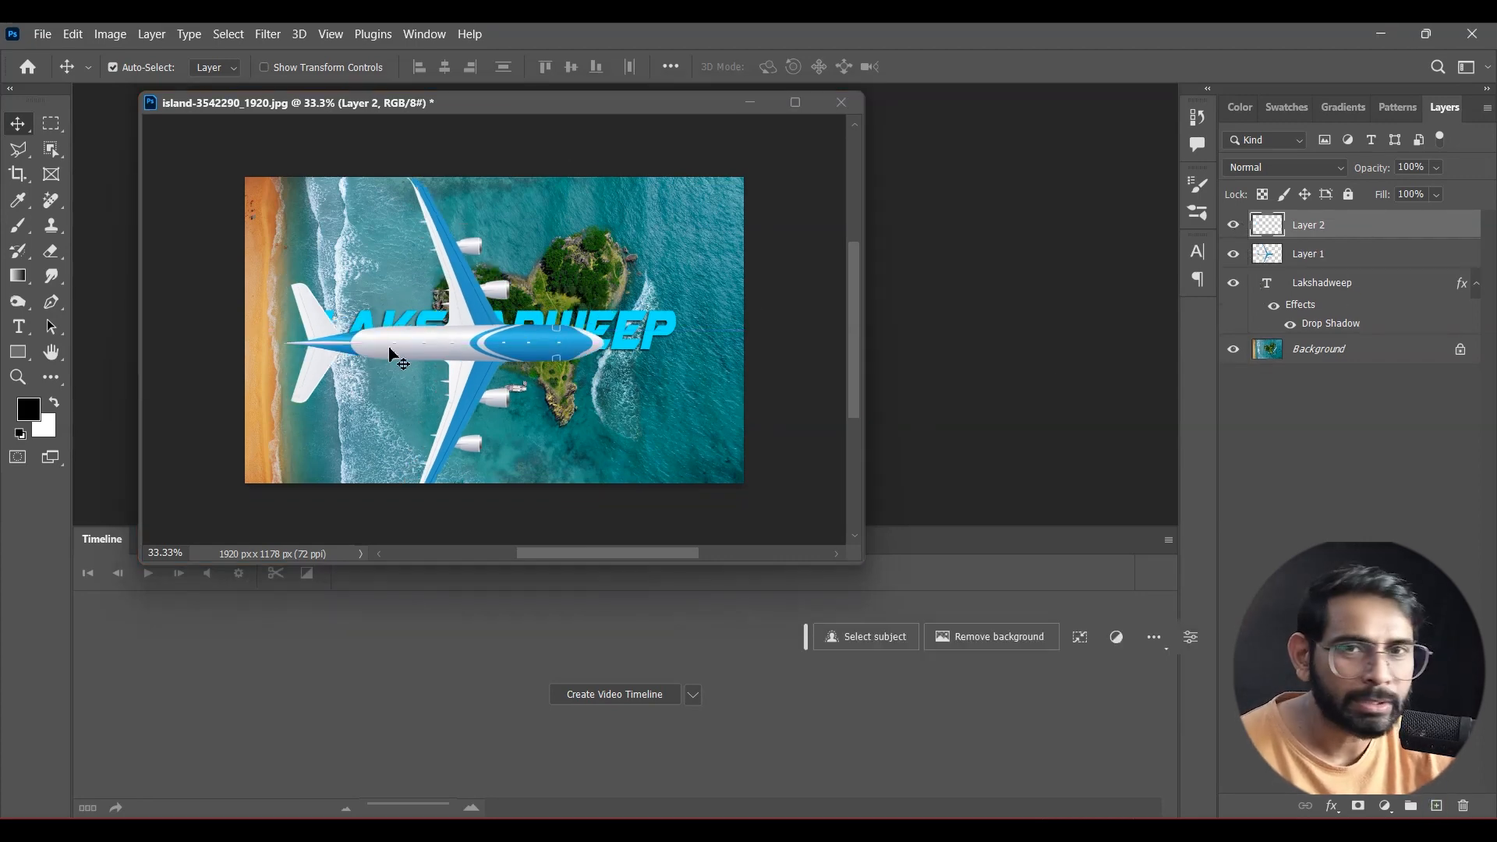
click(18, 149)
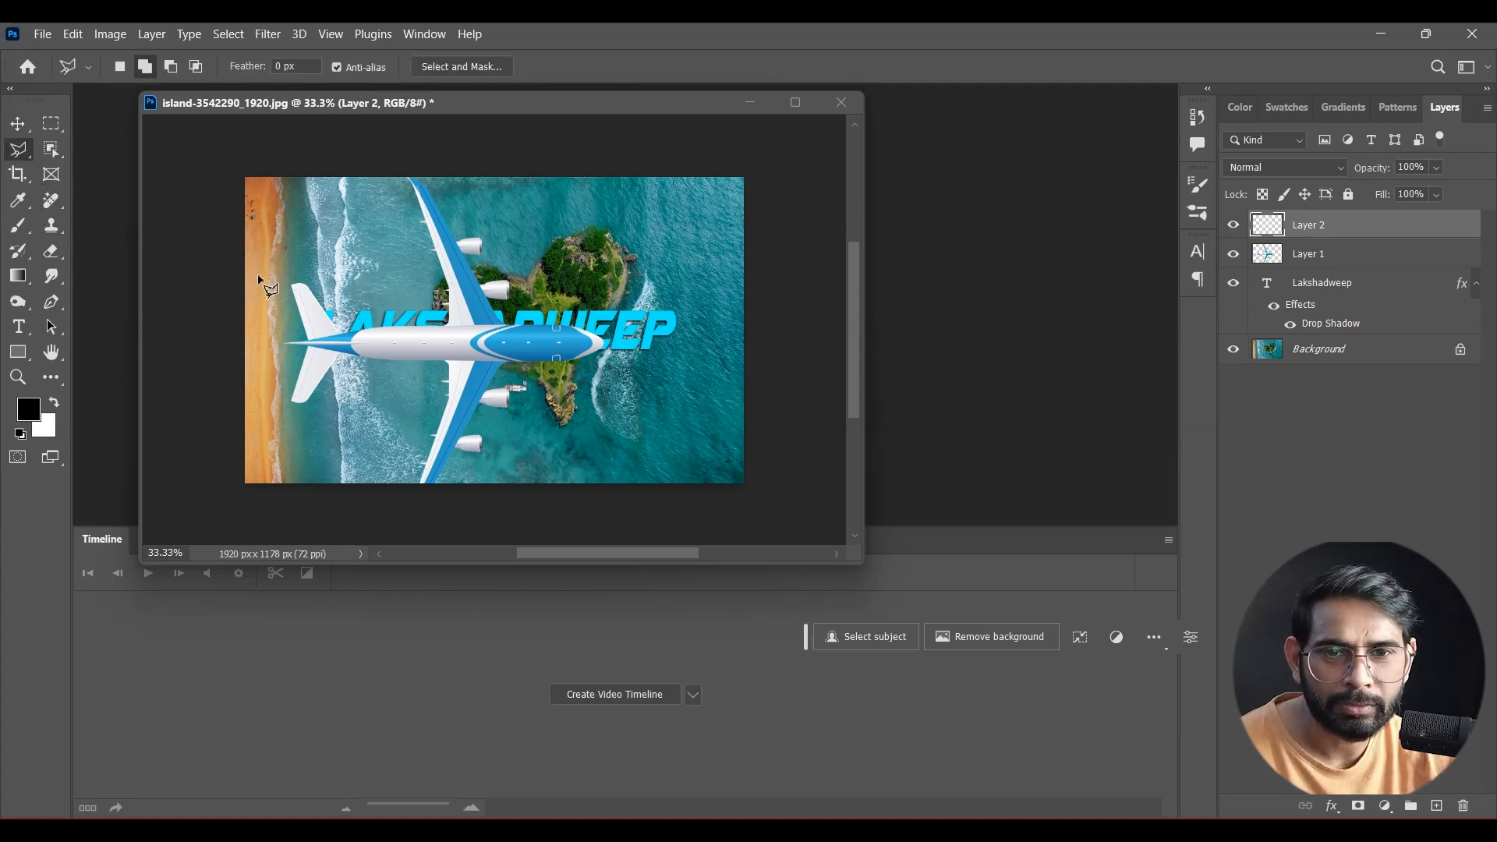
click(279, 273)
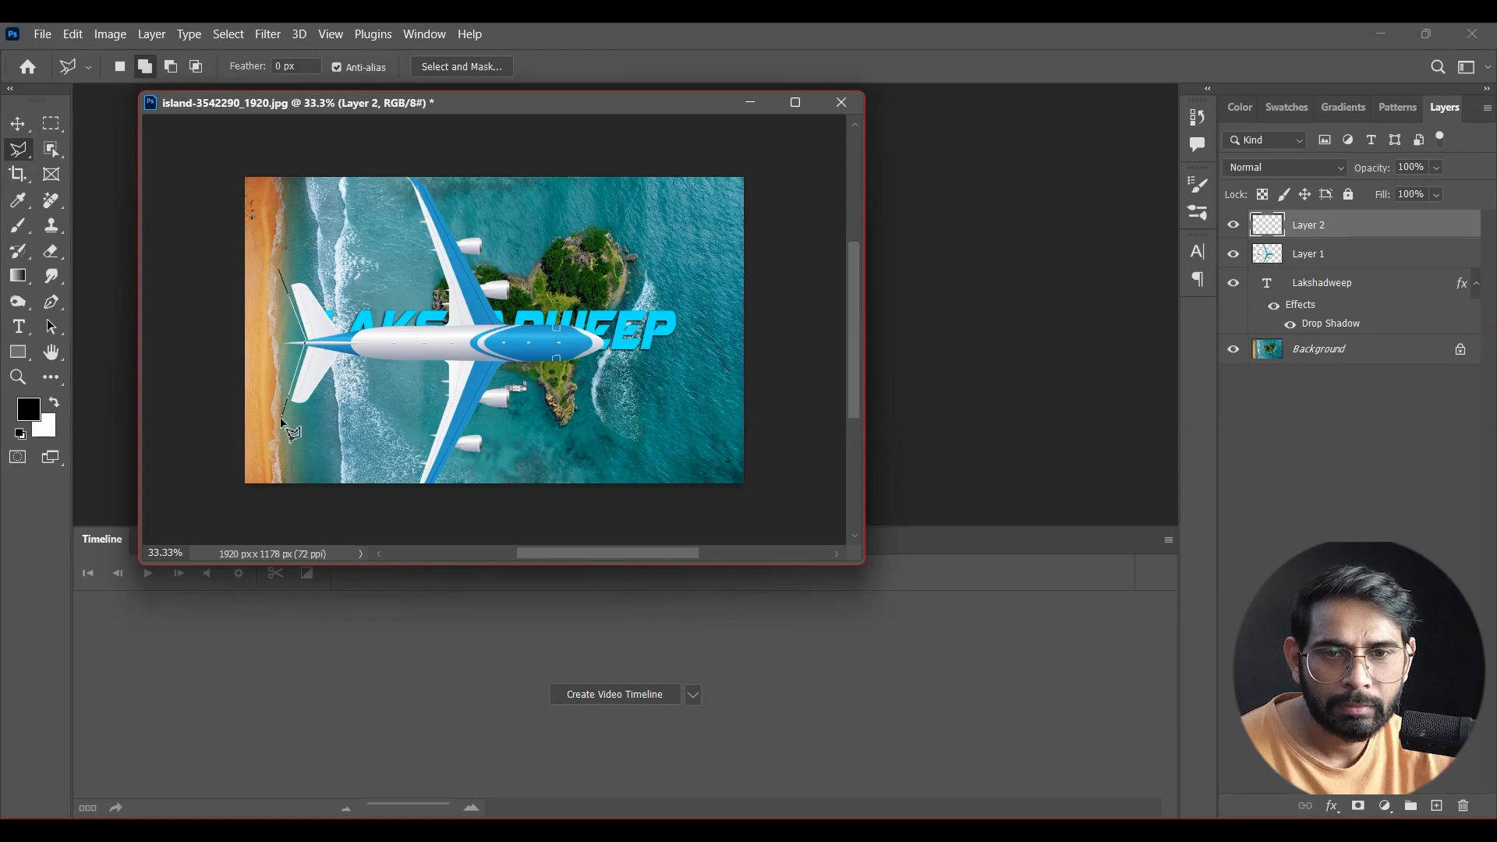
mouse_move(287, 491)
mouse_down()
mouse_move(770, 495)
mouse_move(778, 165)
mouse_move(760, 152)
mouse_move(233, 171)
mouse_move(279, 149)
mouse_move(287, 287)
mouse_up()
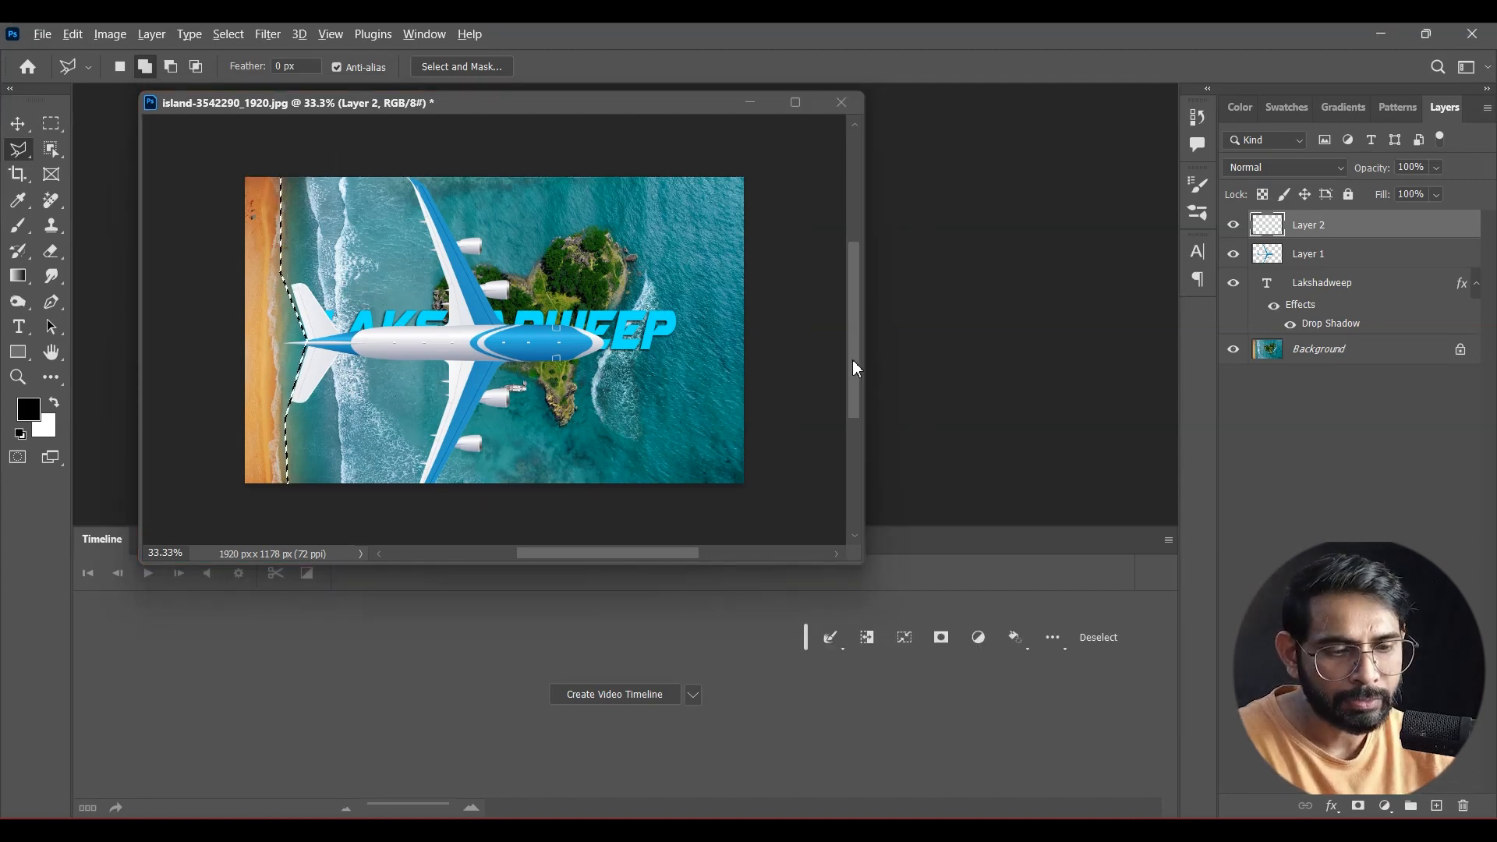
- Set the foreground color to yellow ffc602, fill the selection on the new layer with it, and deselect
click(30, 409)
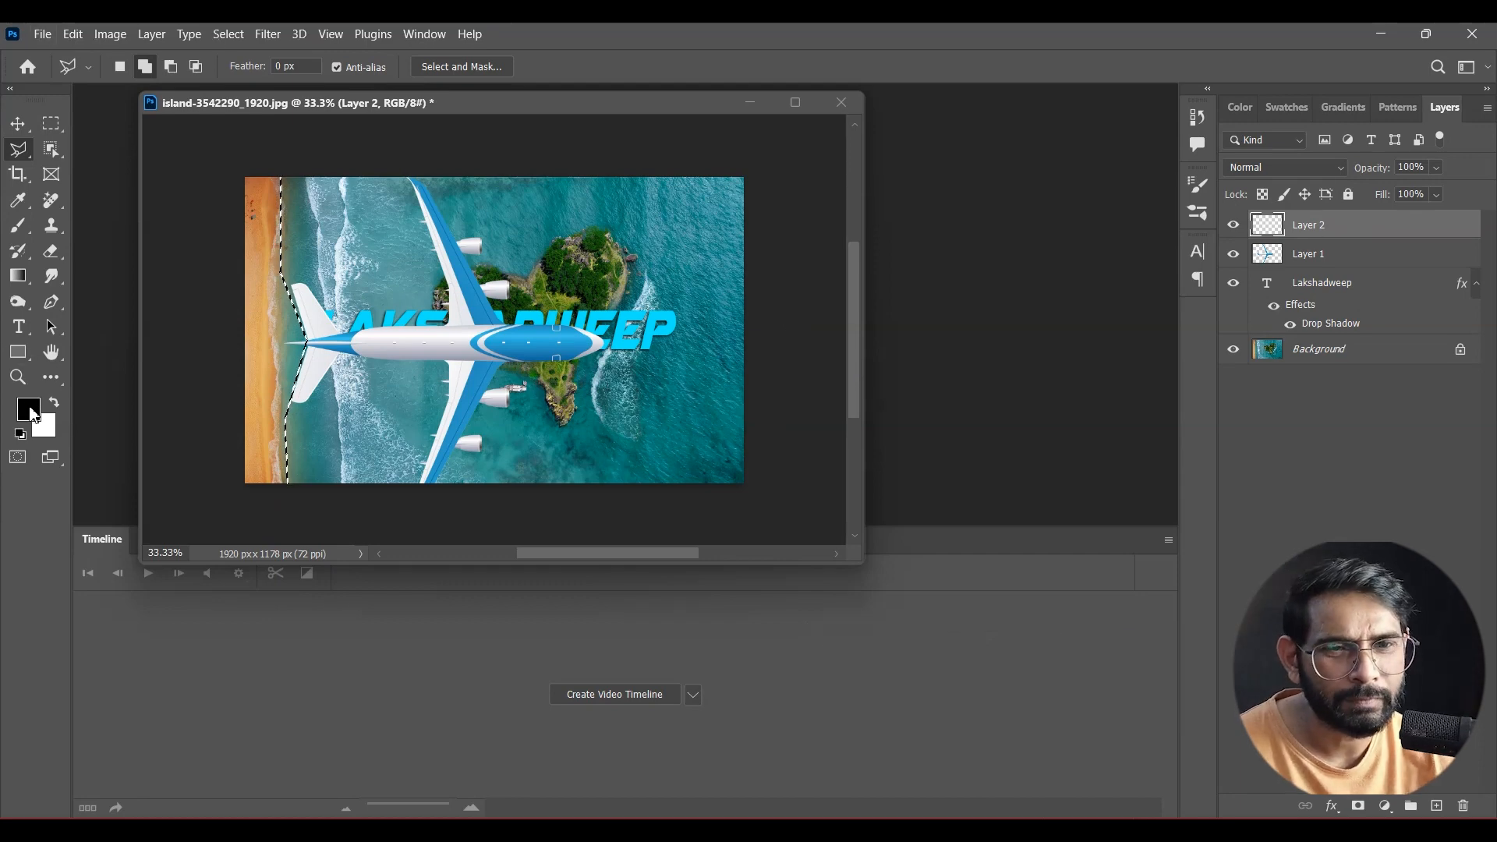
drag(1048, 245, 1061, 220)
drag(1086, 282, 1087, 435)
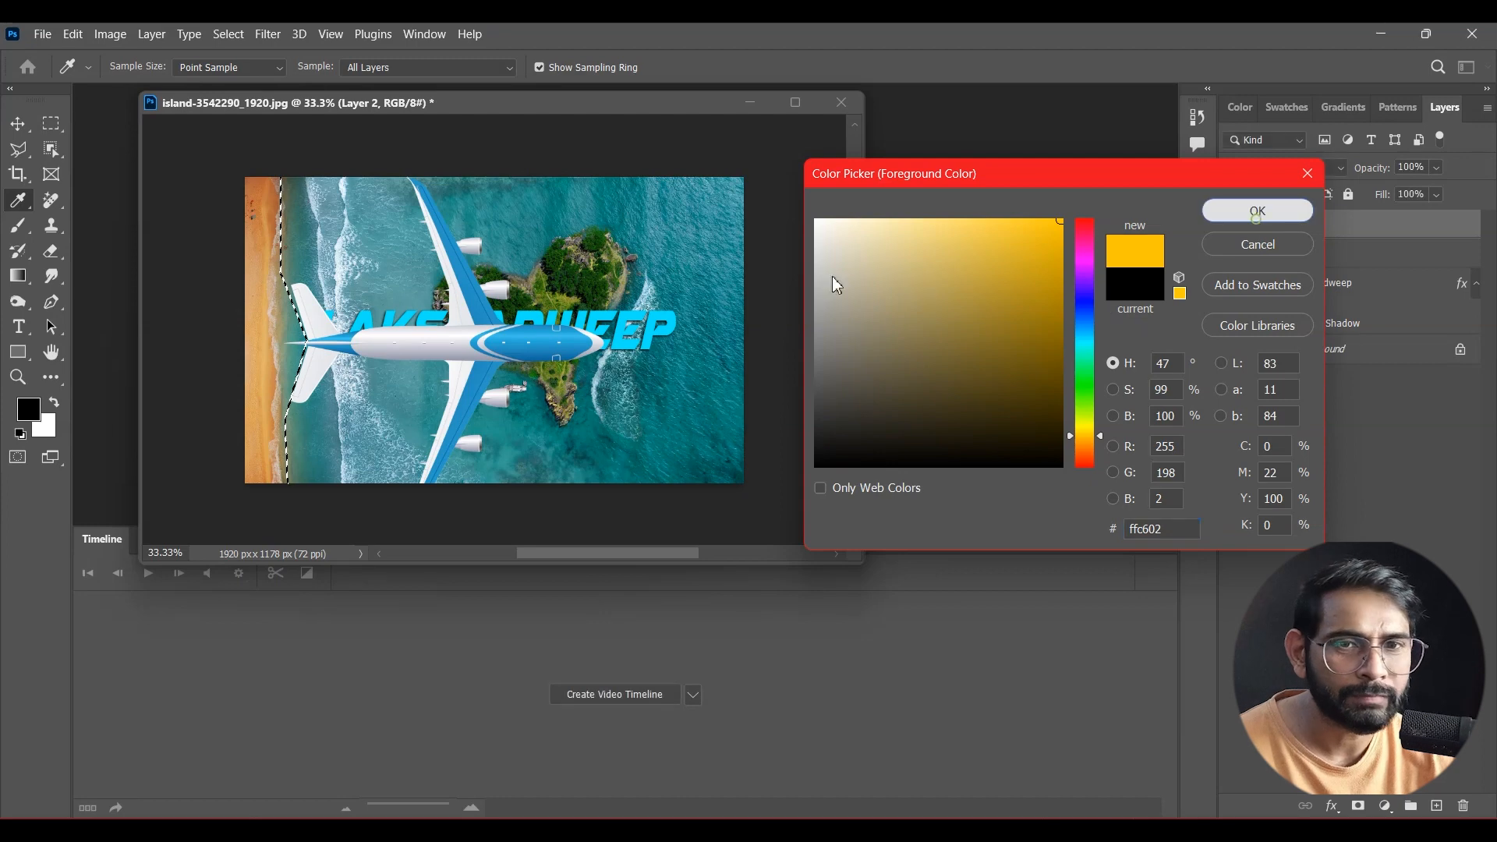
key(Return)
key(alt+BackSpace)
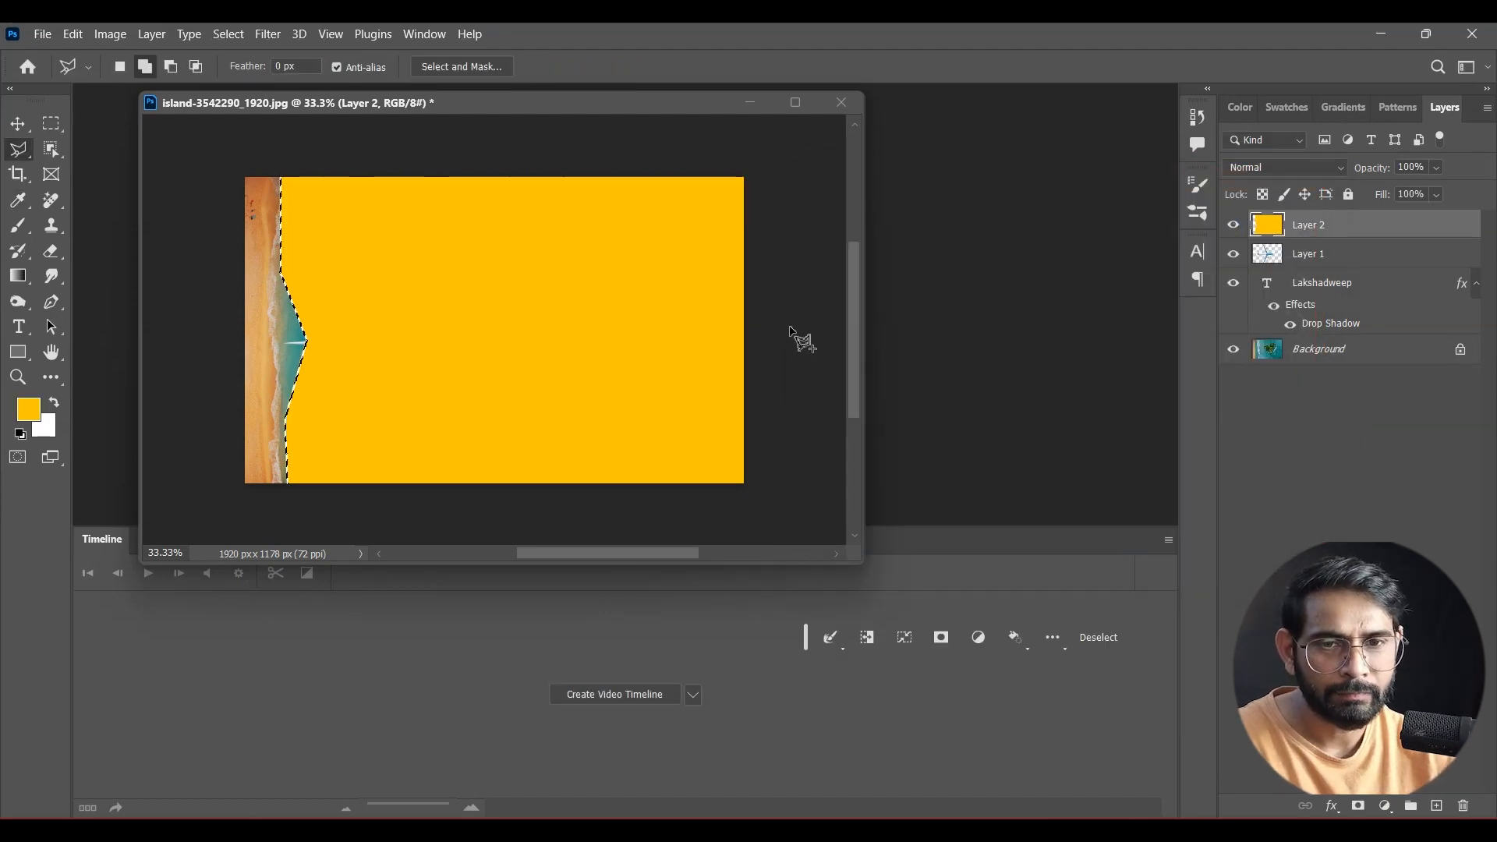
key(ctrl+d)
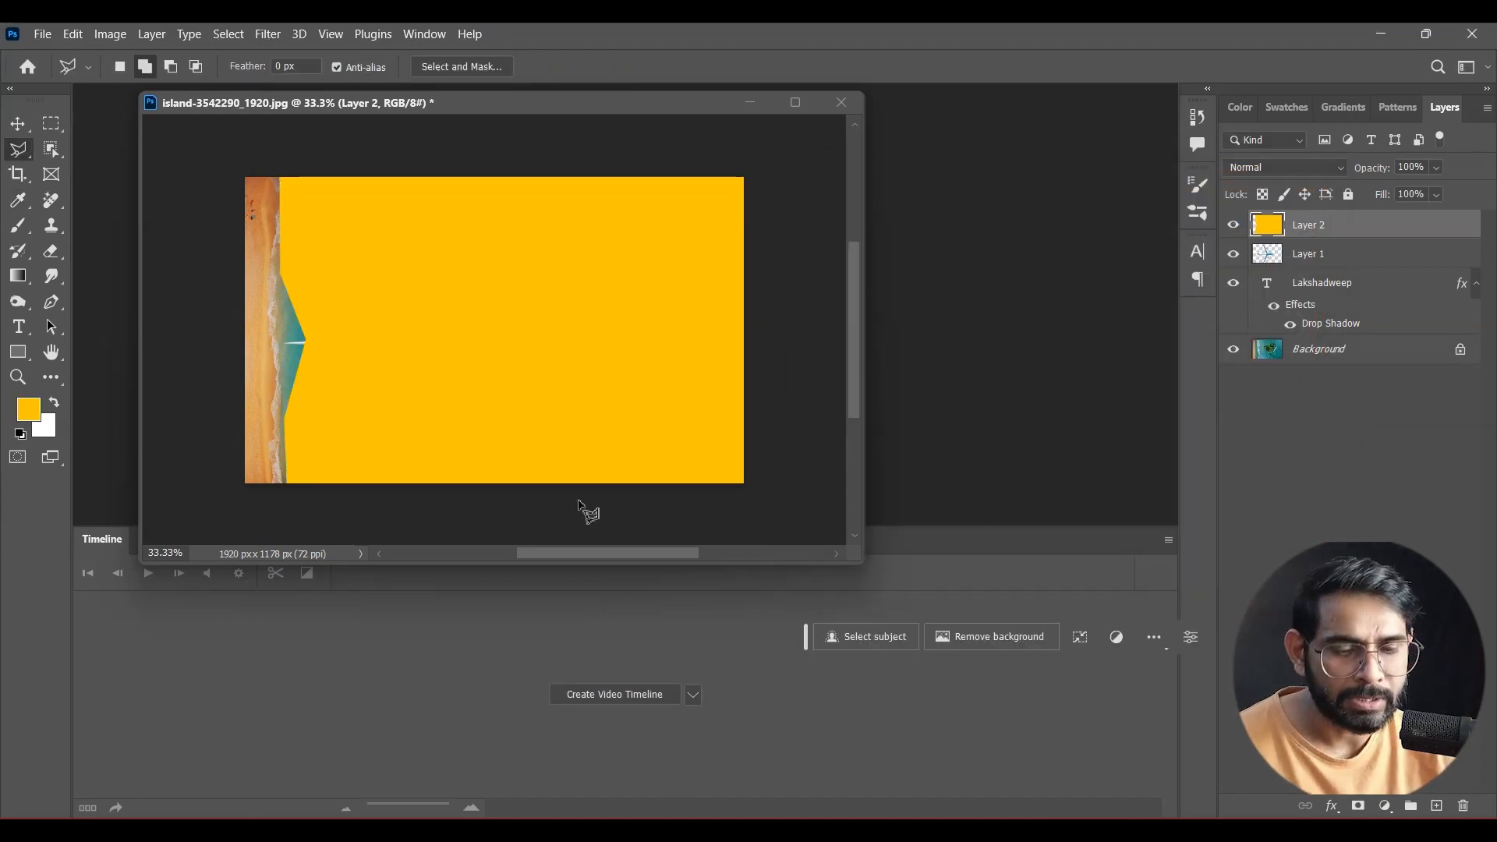
- Stretch the yellow shape horizontally past the canvas's right edge with Free Transform and adjust its position
key(ctrl+minus)
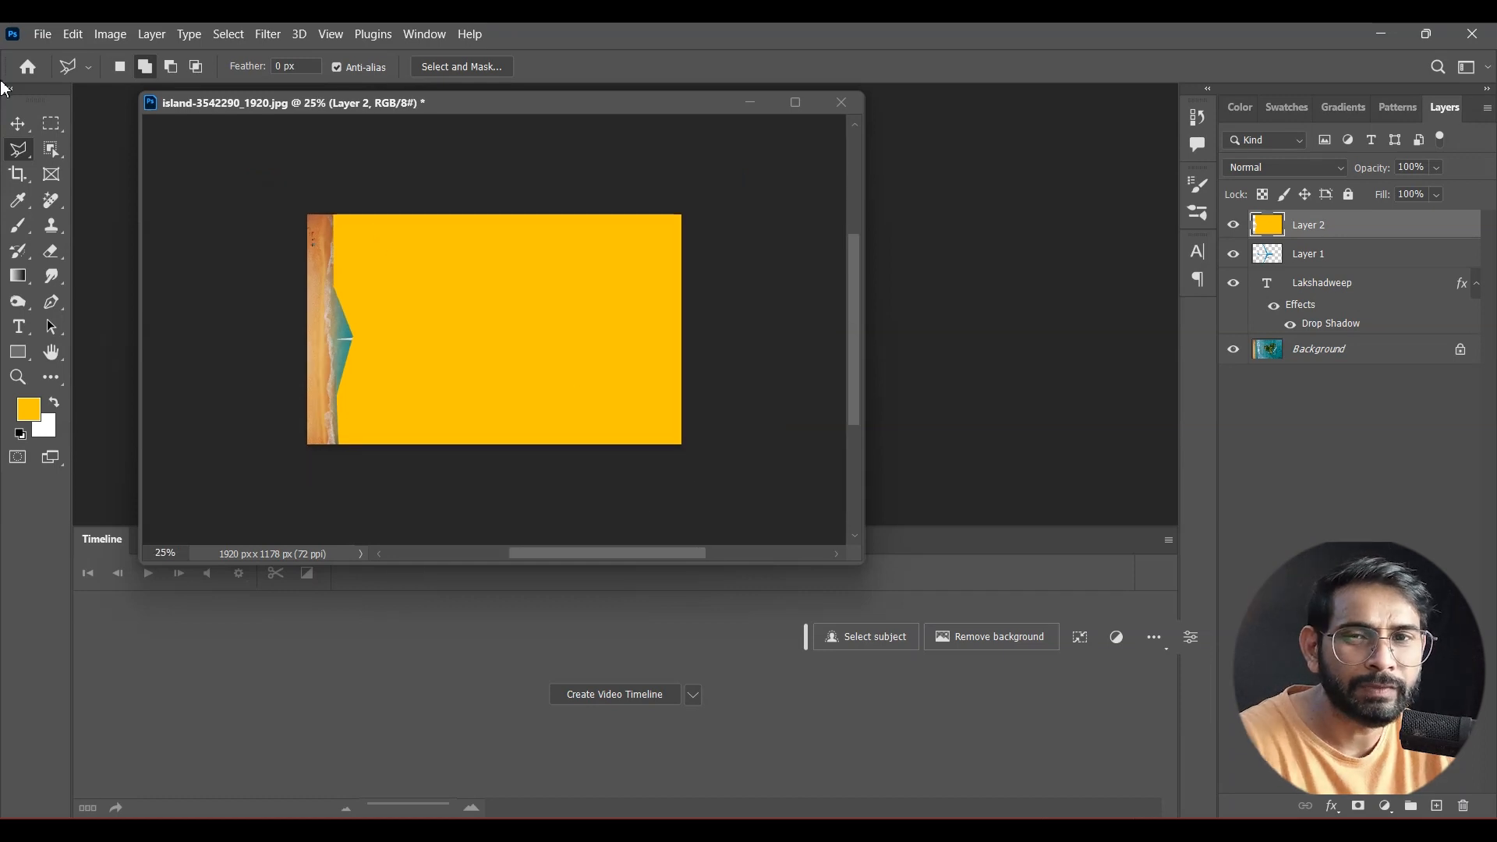
click(13, 127)
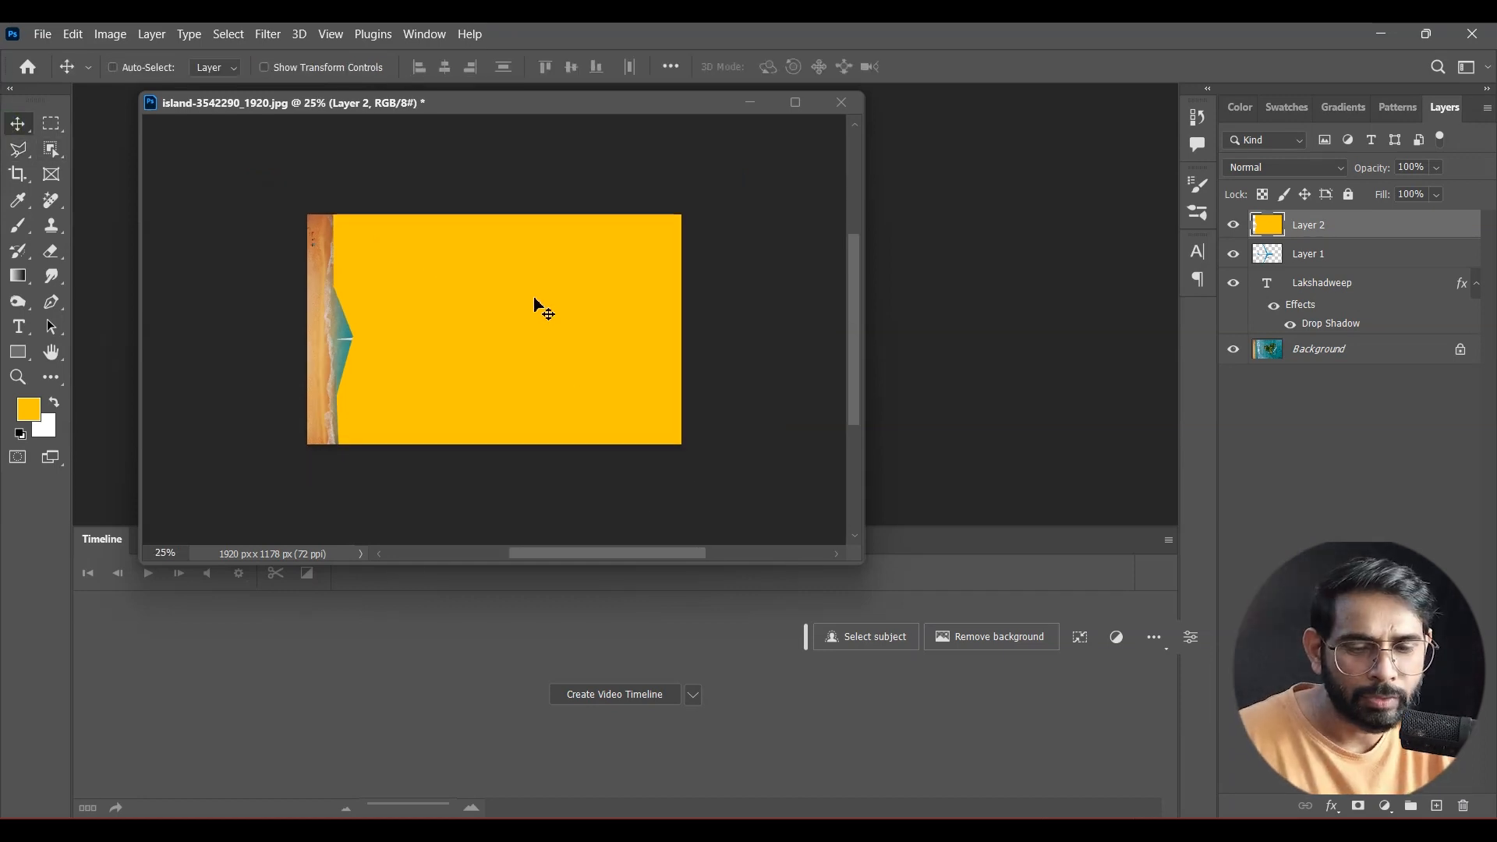
key(ctrl+t)
drag(680, 329, 790, 329)
key(Return)
drag(602, 327, 785, 306)
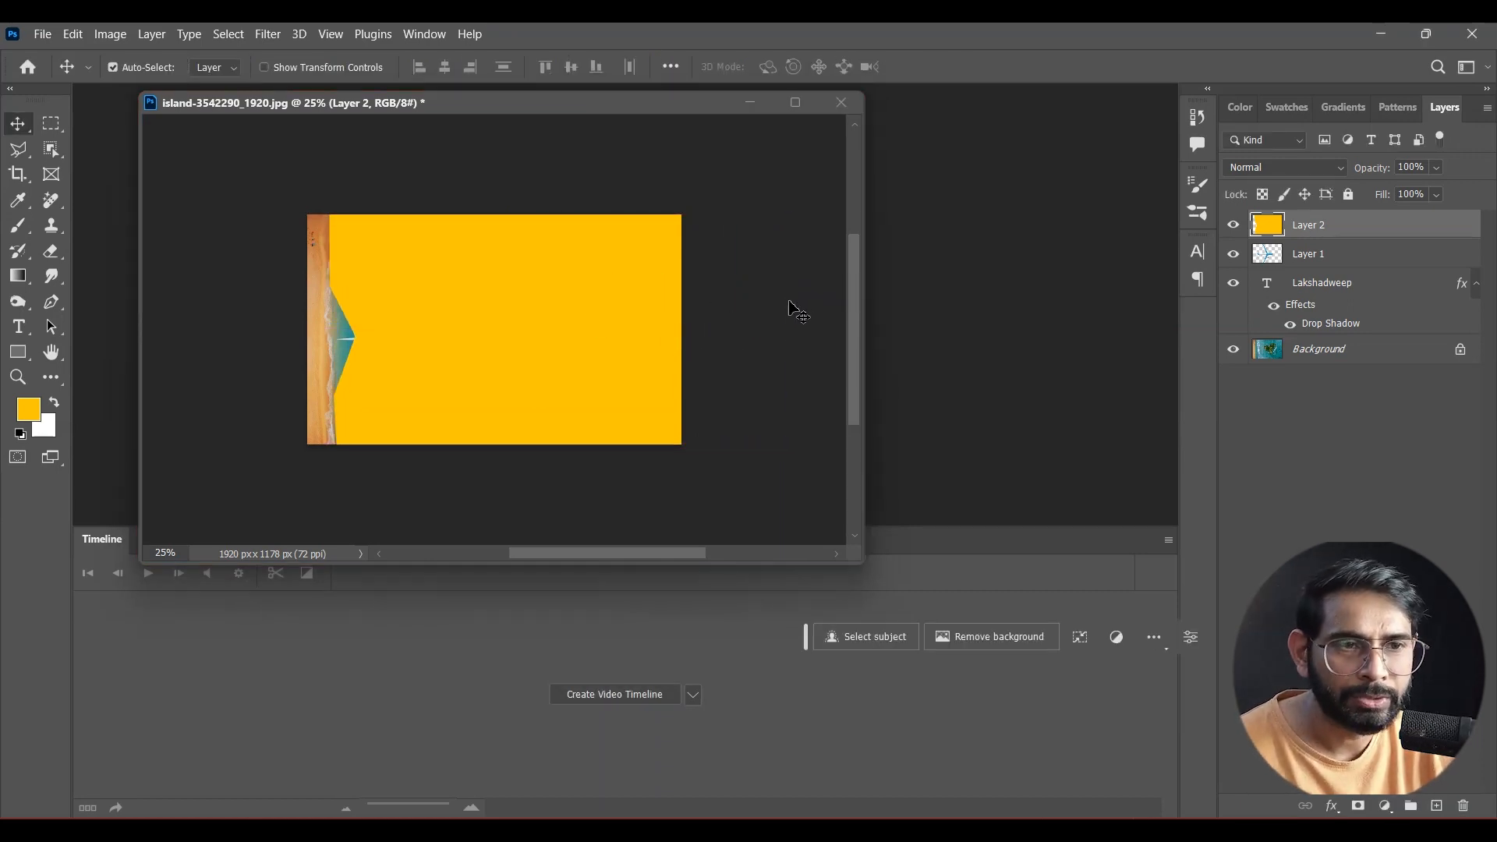
- Hide the yellow layer, move it below the airplane layer in the stack, and show it again
click(1233, 225)
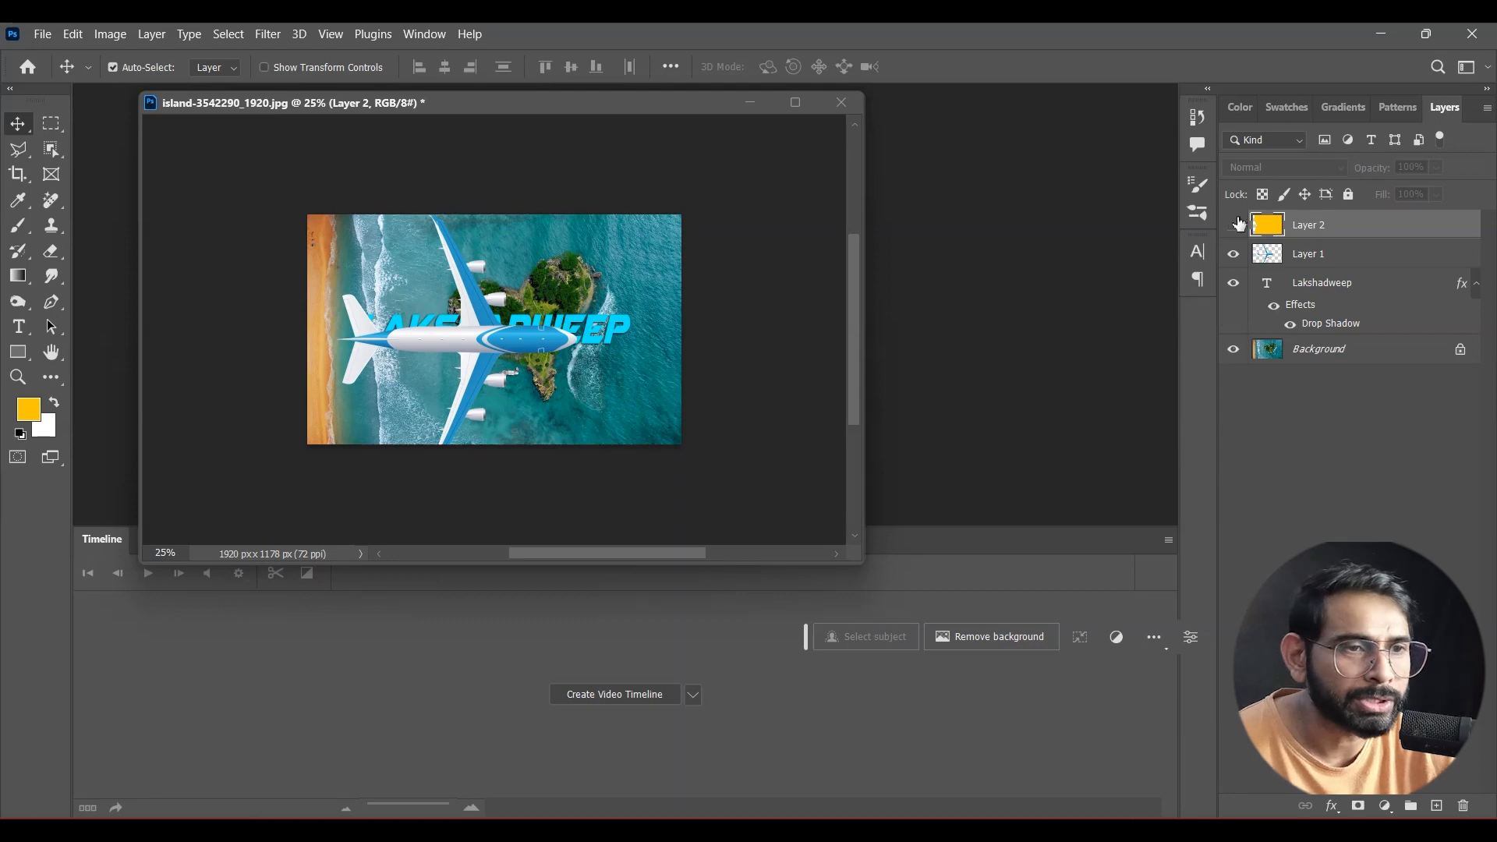
drag(1342, 233, 1340, 269)
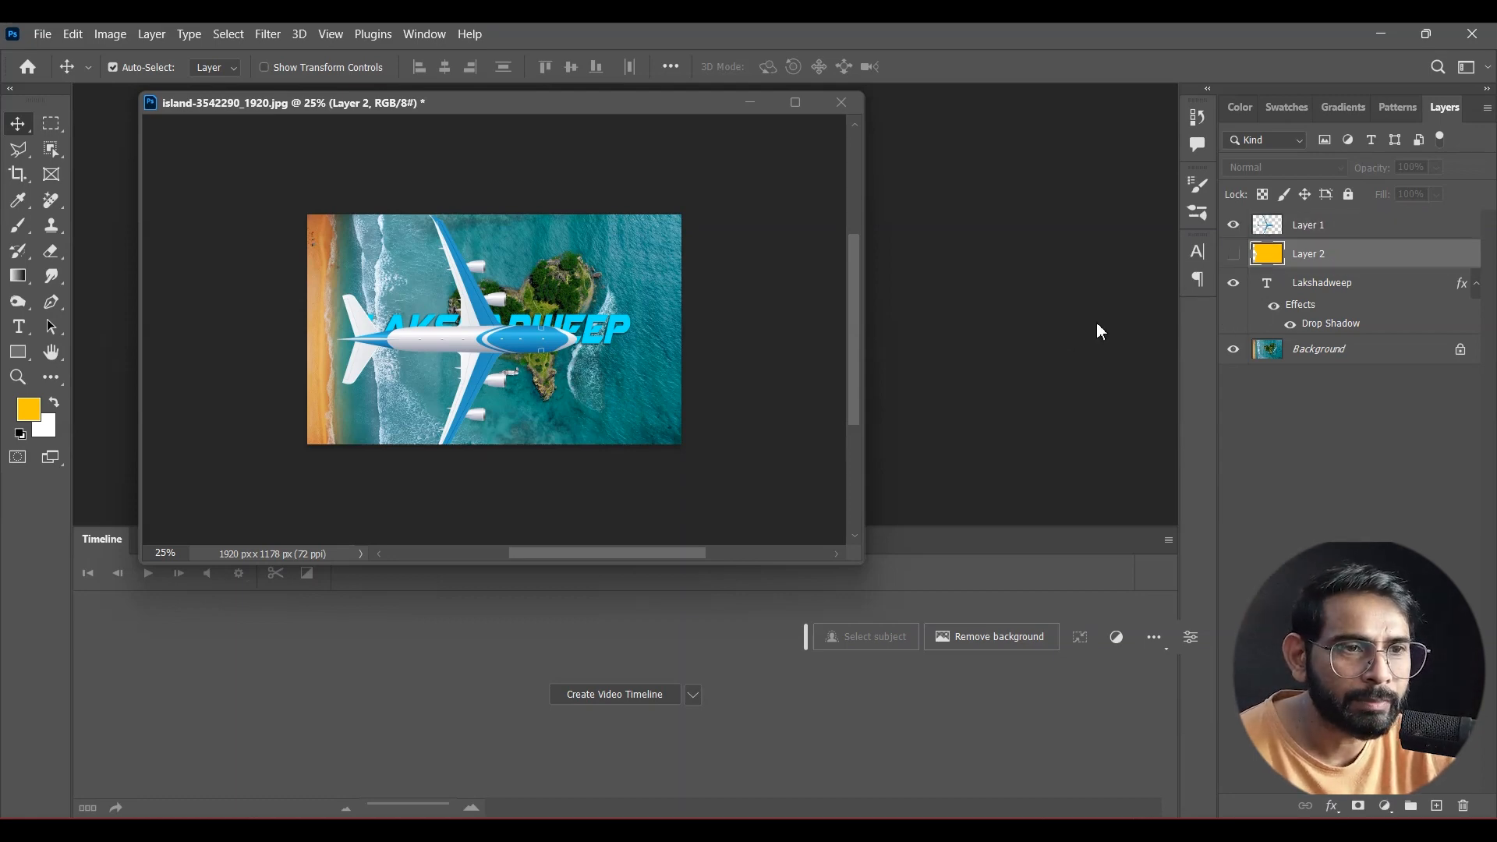
click(1233, 256)
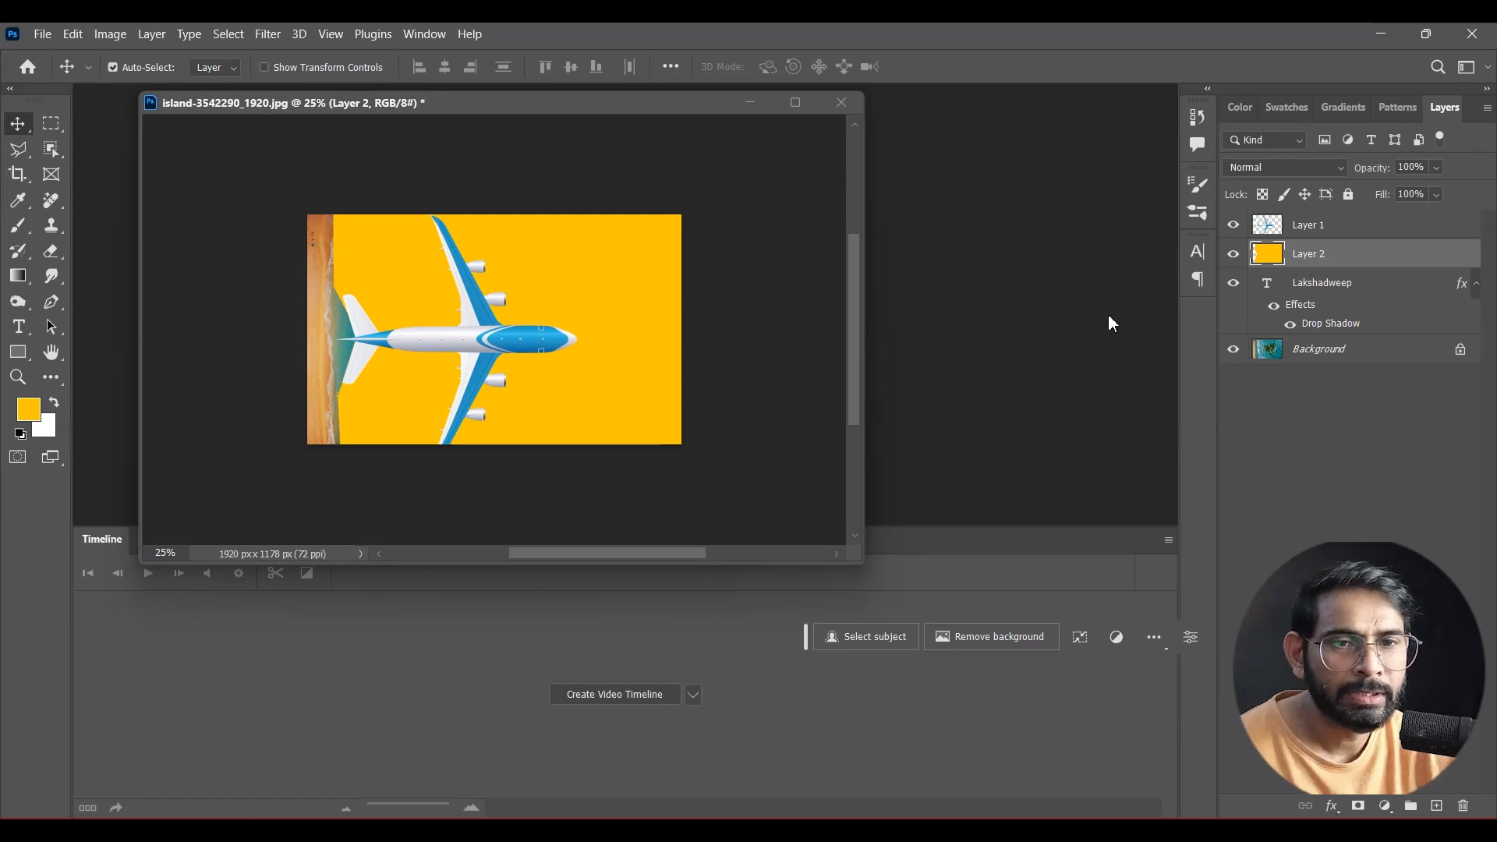
- Hide the airplane, yellow and title layers, and show them again one by one to review the stacking
drag(1234, 231, 1234, 285)
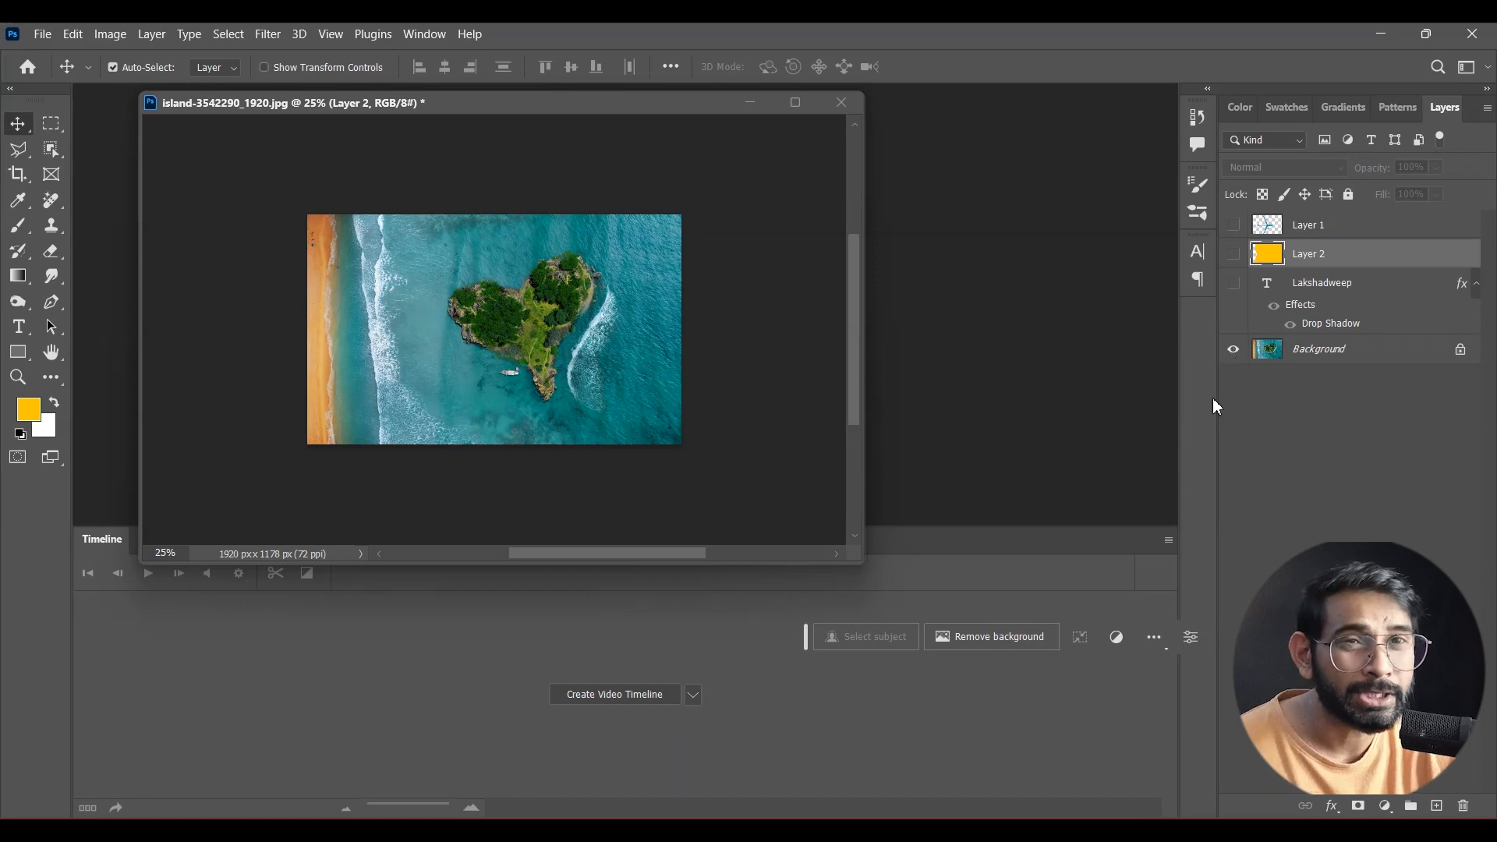
click(1234, 284)
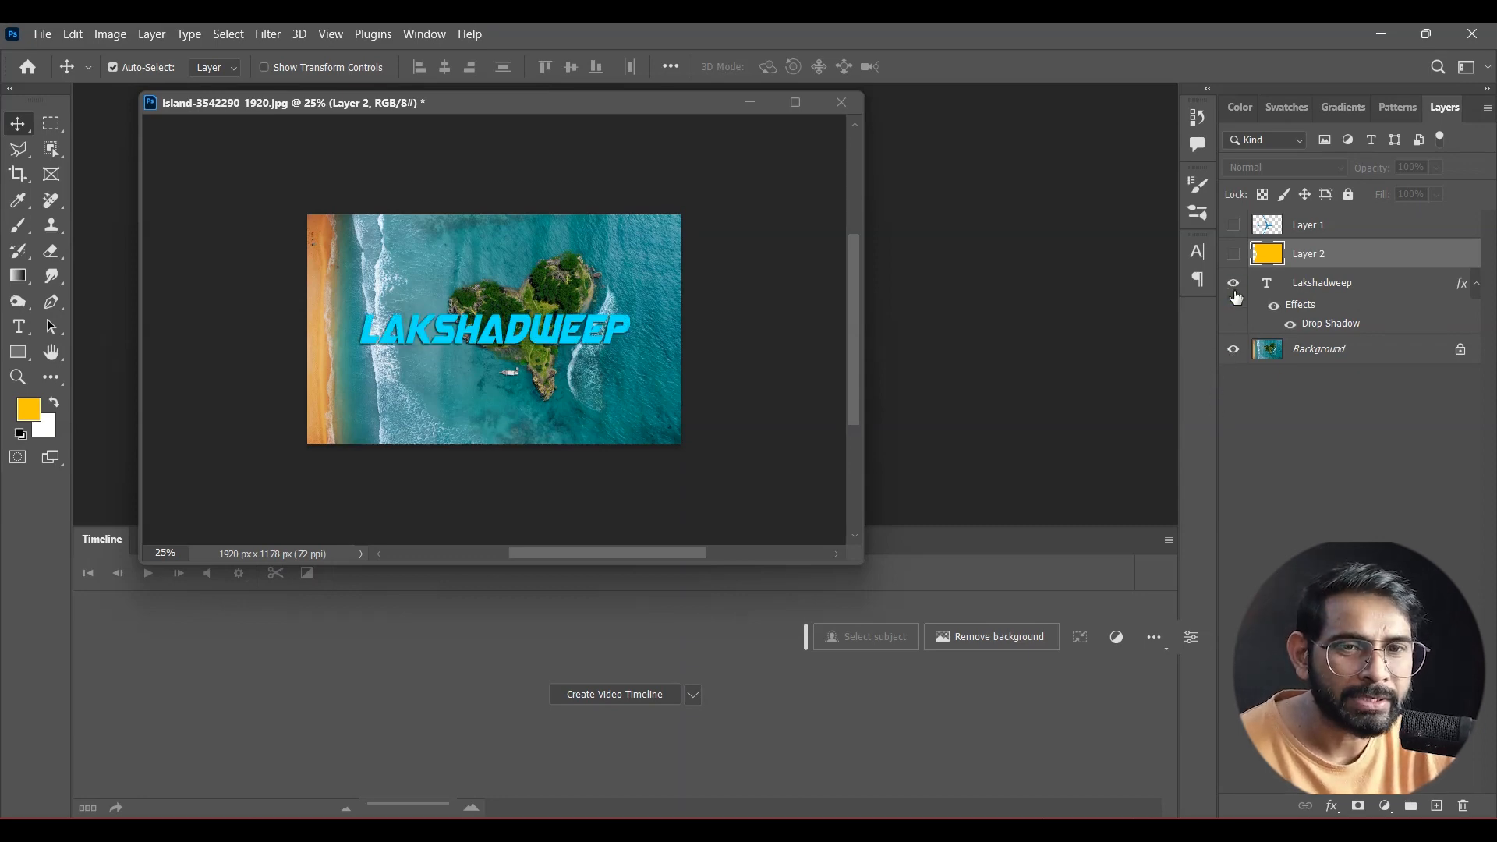
click(1233, 254)
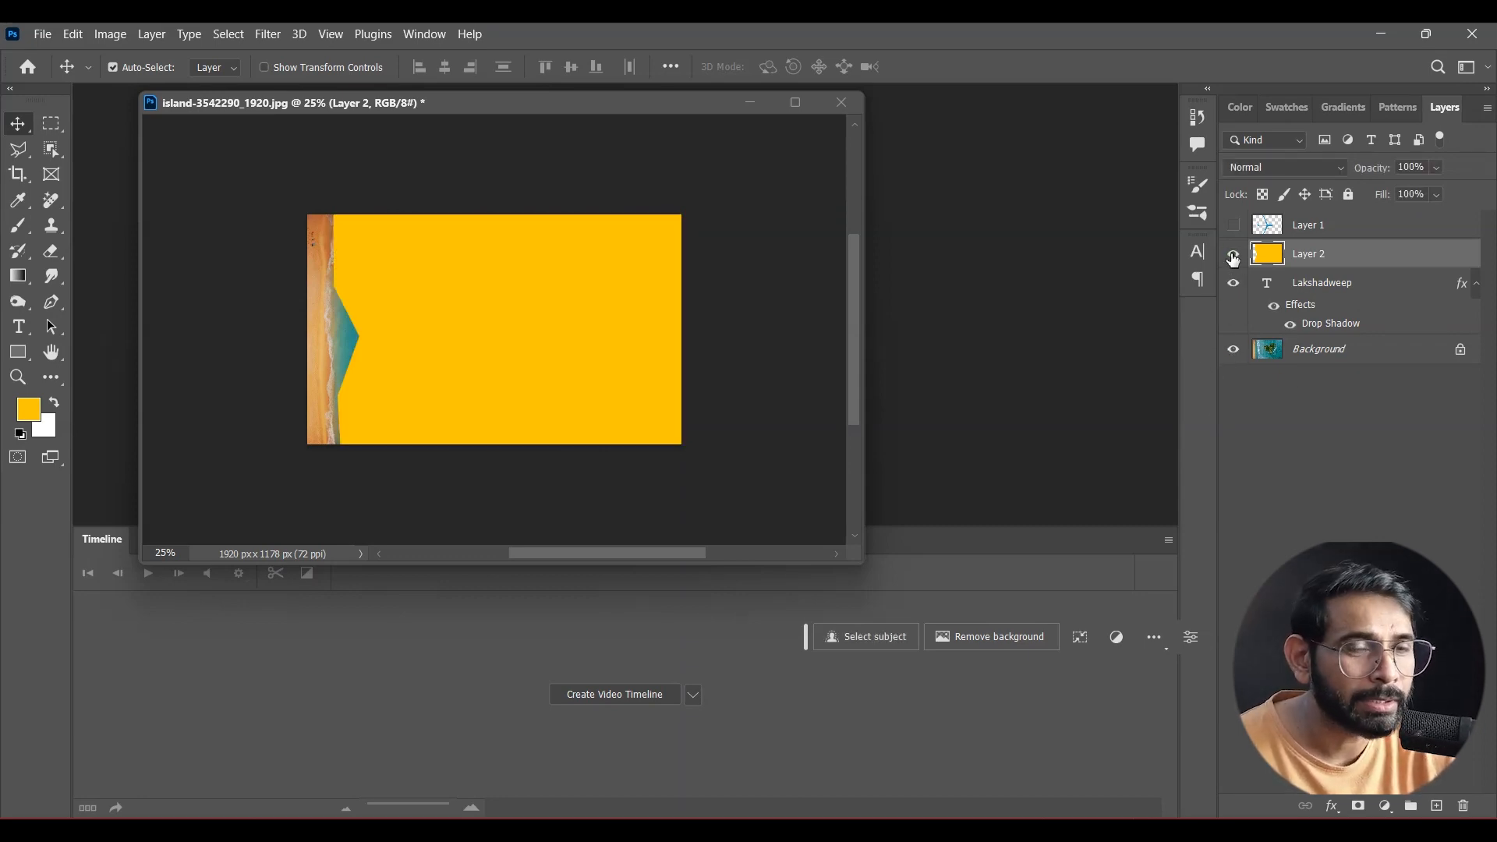
click(1233, 226)
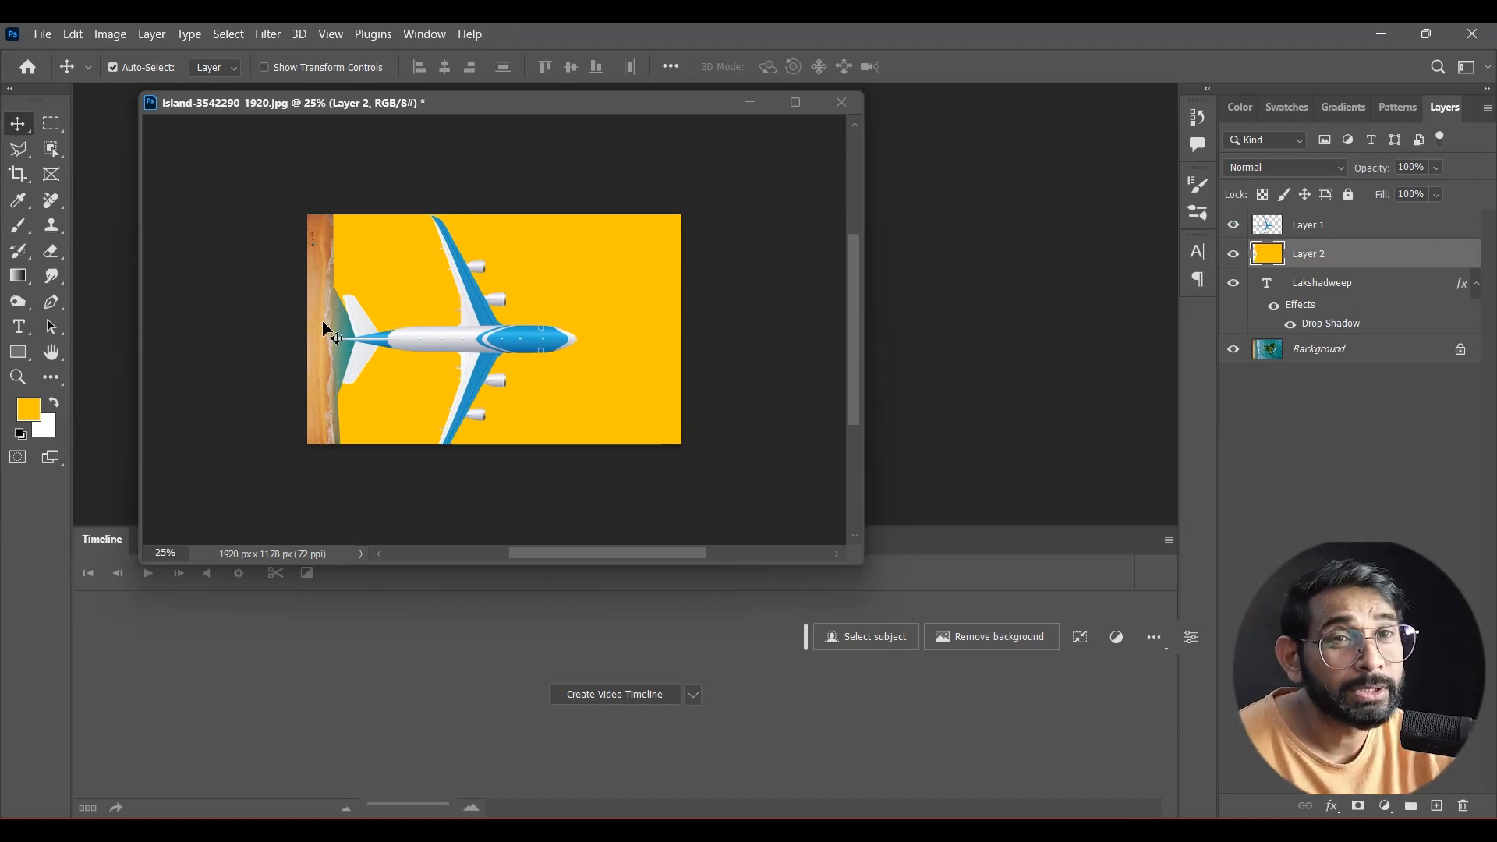
- Hide the yellow layer and the Lakshadweep title layer, keep the airplane layer visible, and create a video timeline
click(1234, 228)
click(1266, 230)
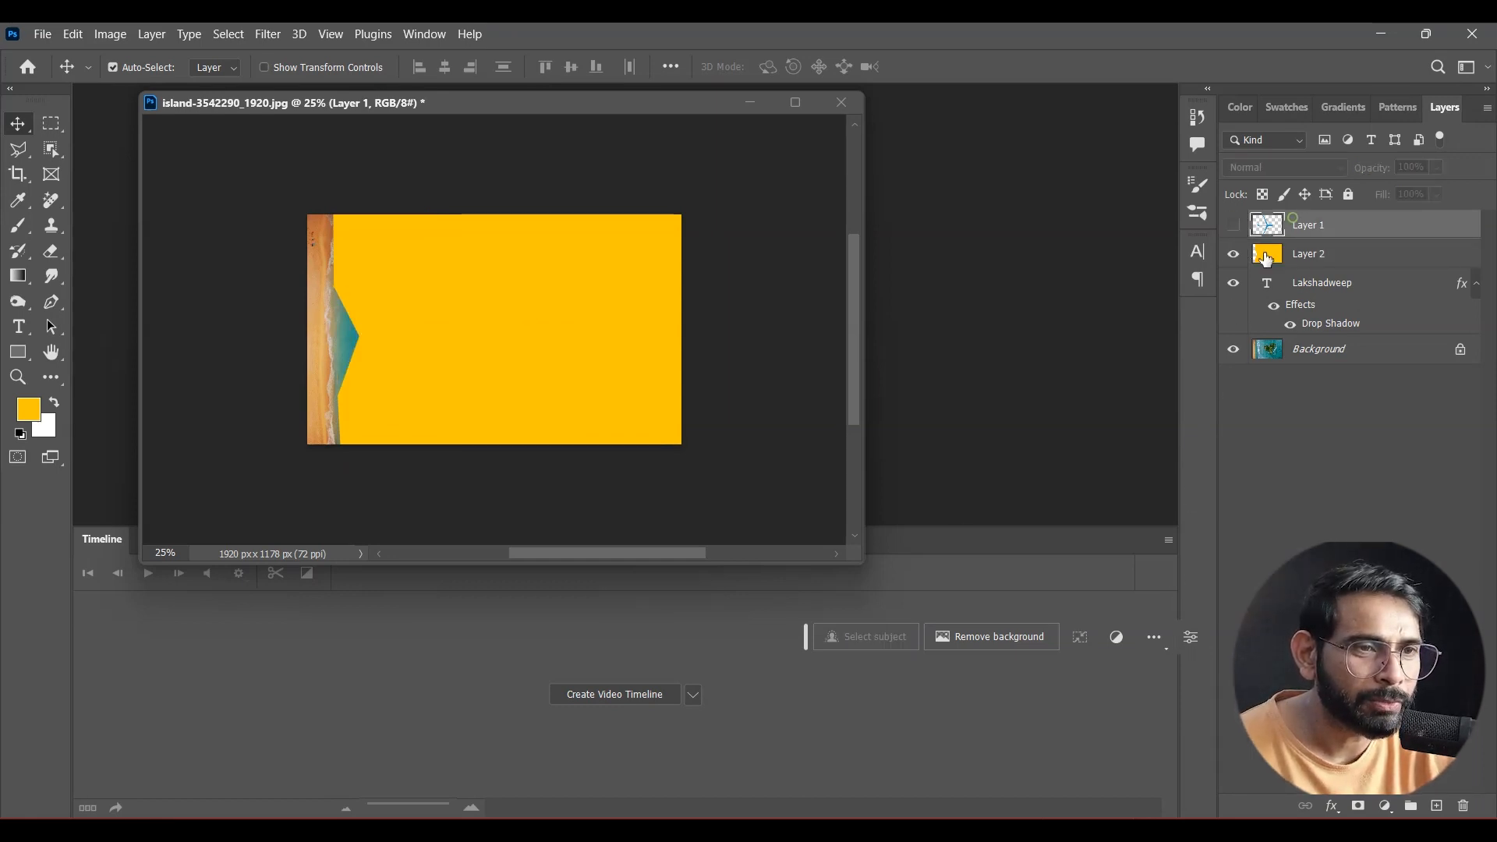
click(1234, 254)
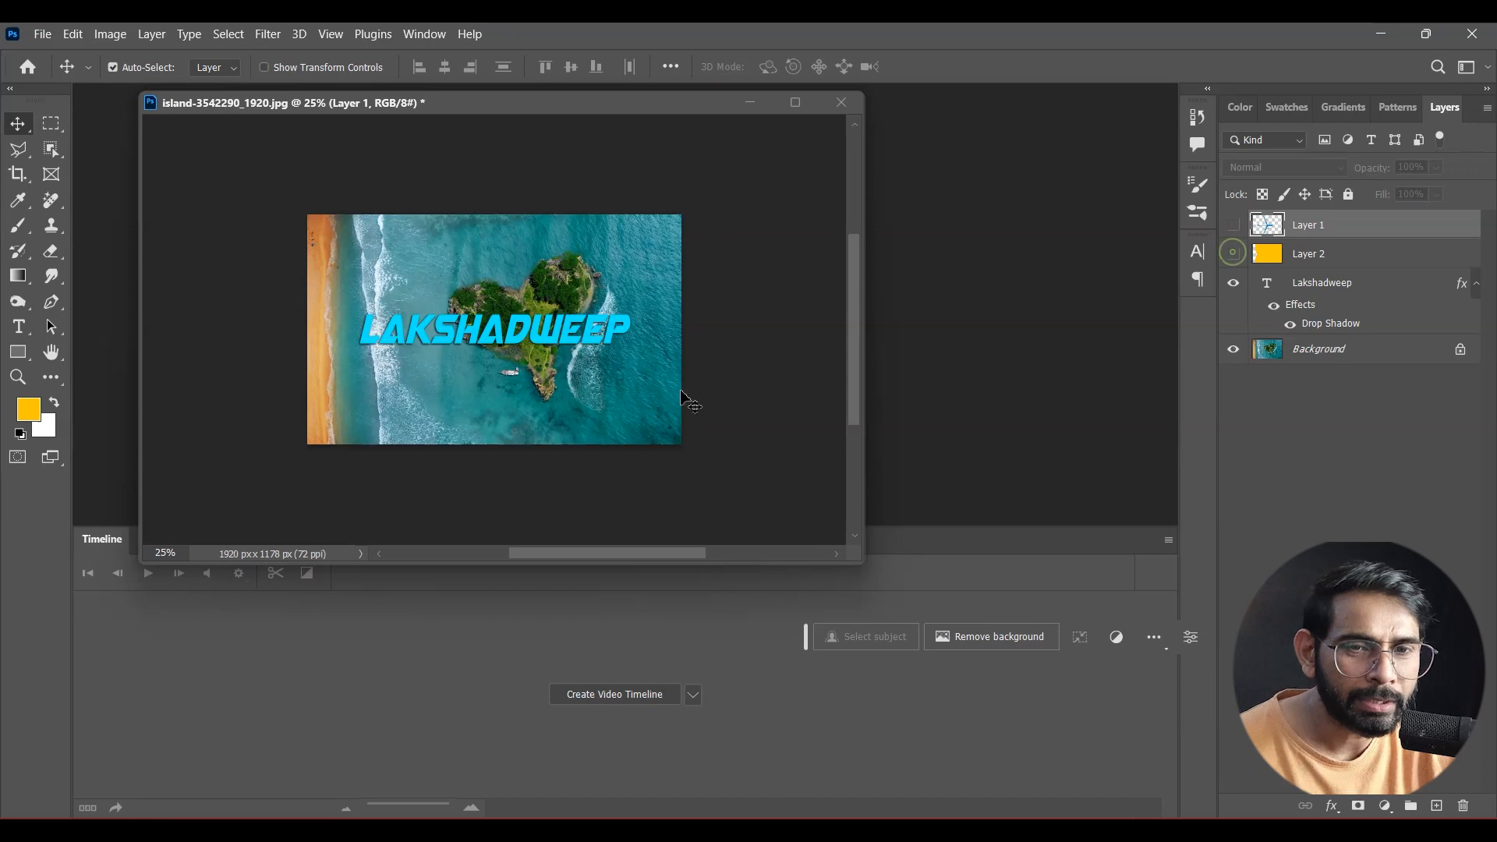
click(1233, 283)
click(1234, 224)
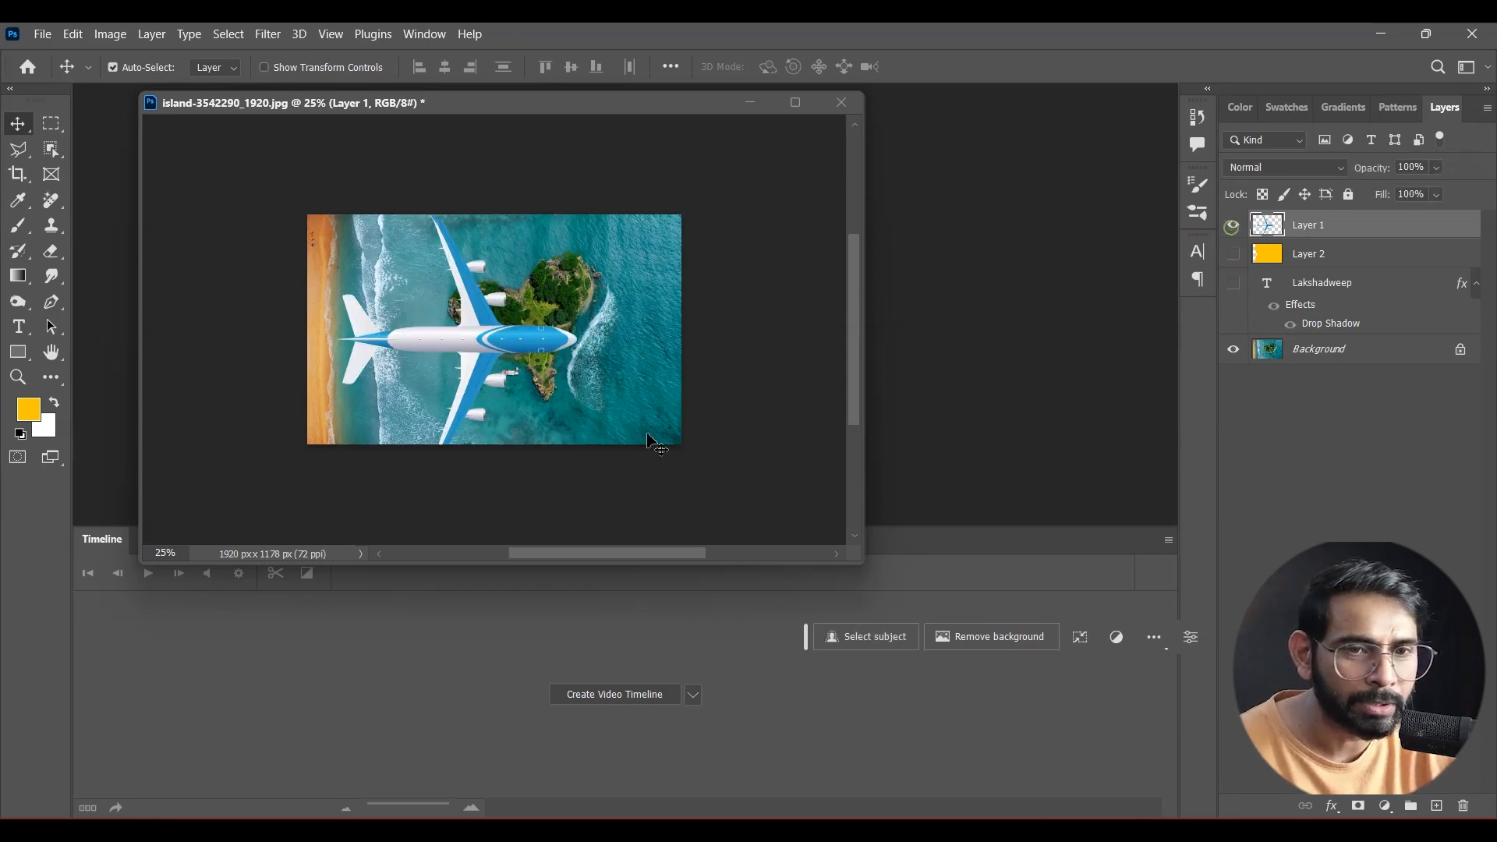
click(620, 694)
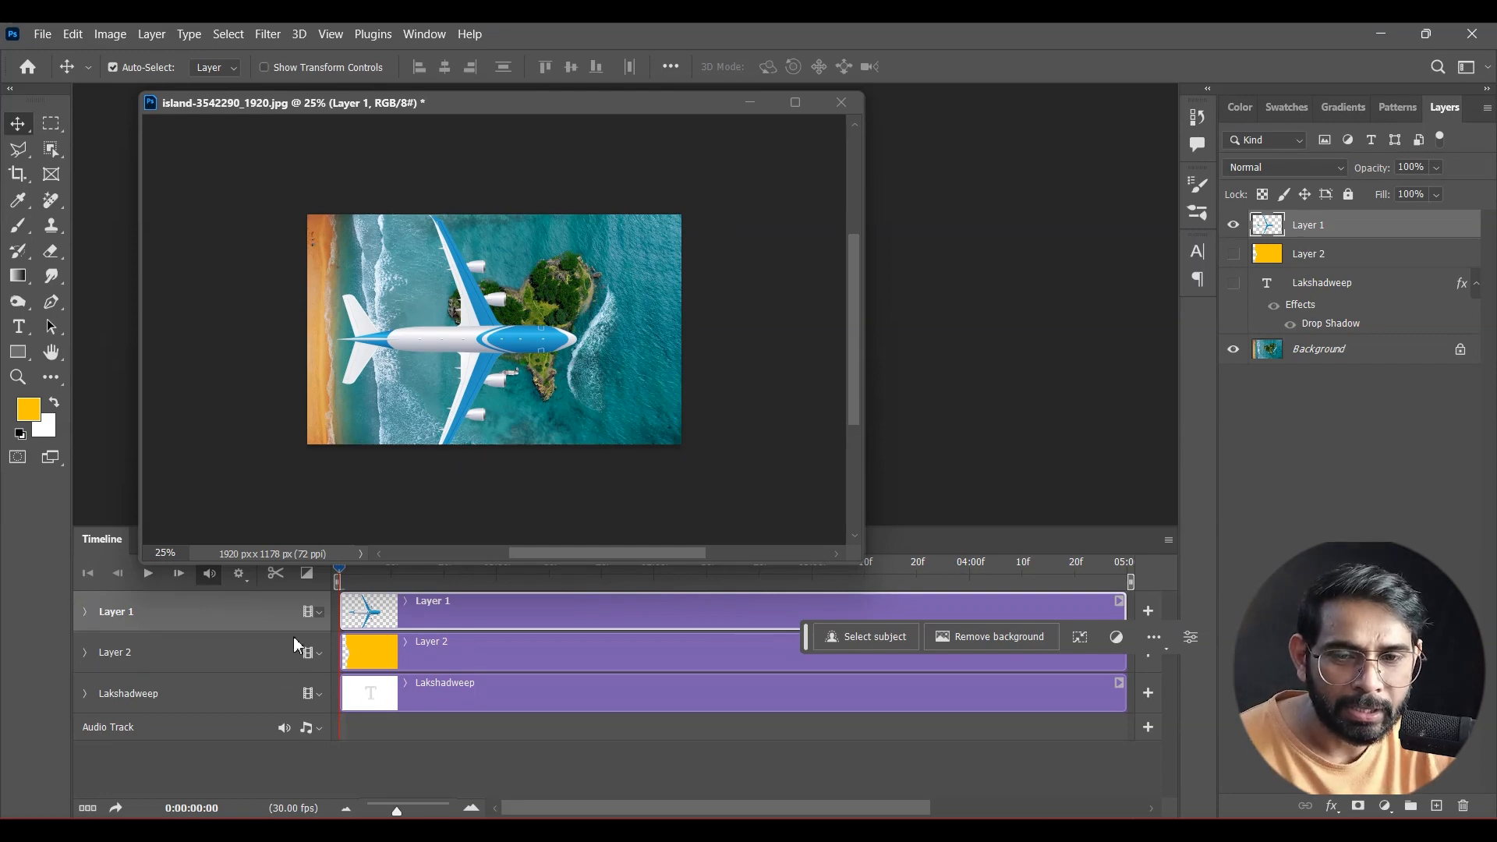
- Shift the airplane left until its tail passes the canvas's left edge, and enable position keyframes for its layer at the first frame
click(84, 613)
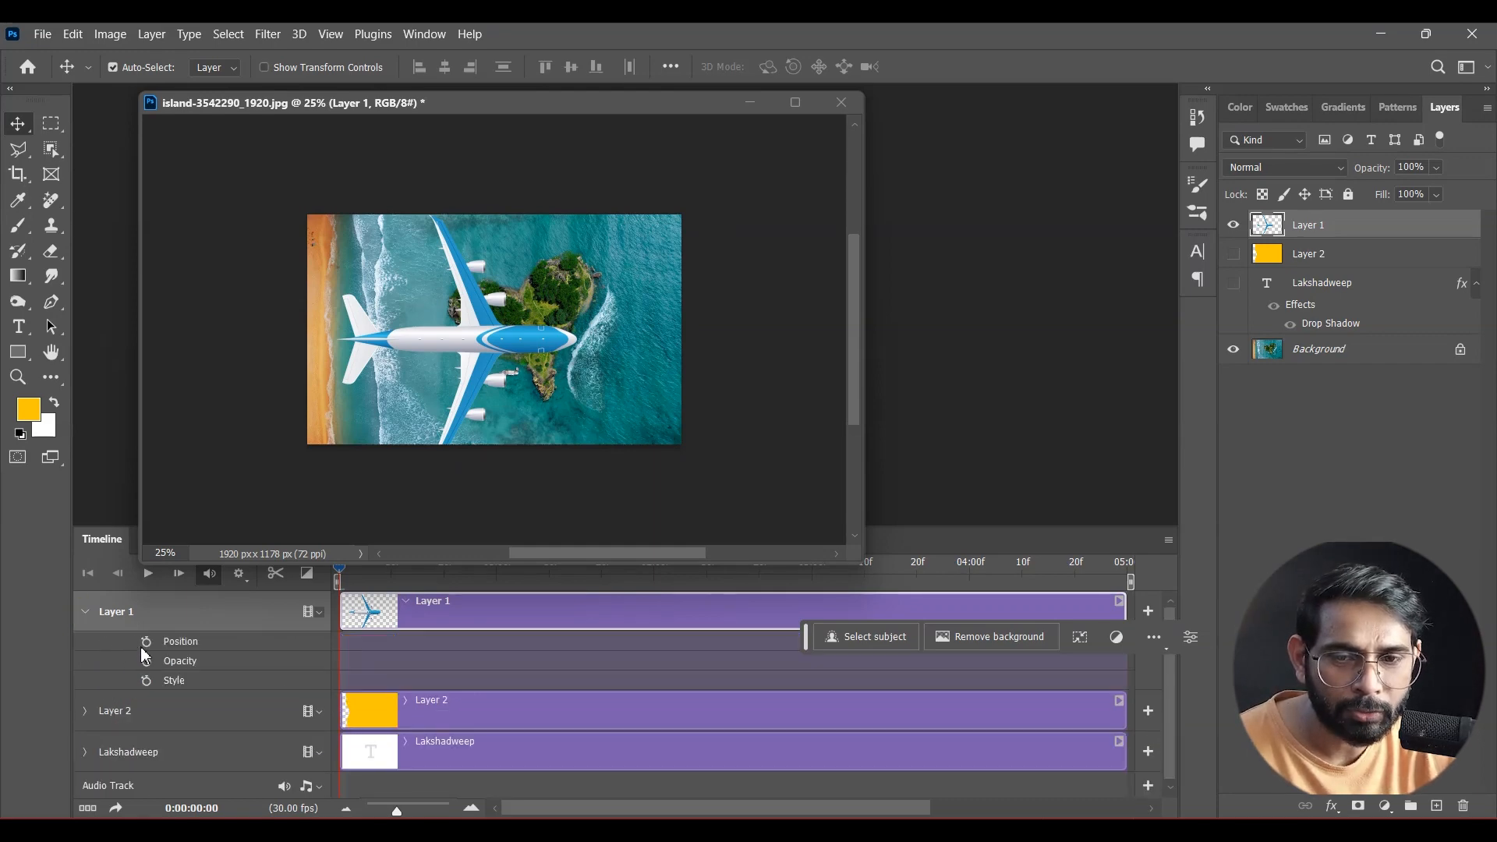
click(437, 323)
click(521, 336)
key(shift+Left)
key(shift+Left)
key(shift+Left)
key(shift+Left)
key(shift+Left)
key(shift+Left)
key(shift+Left)
key(shift+Left)
key(shift+Left)
key(shift+Left)
key(shift+Left)
key(shift+Left)
key(shift+Left)
key(shift+Left)
key(shift+Left)
key(shift+Left)
key(shift+Left)
key(shift+Left)
key(shift+Left)
key(shift+Left)
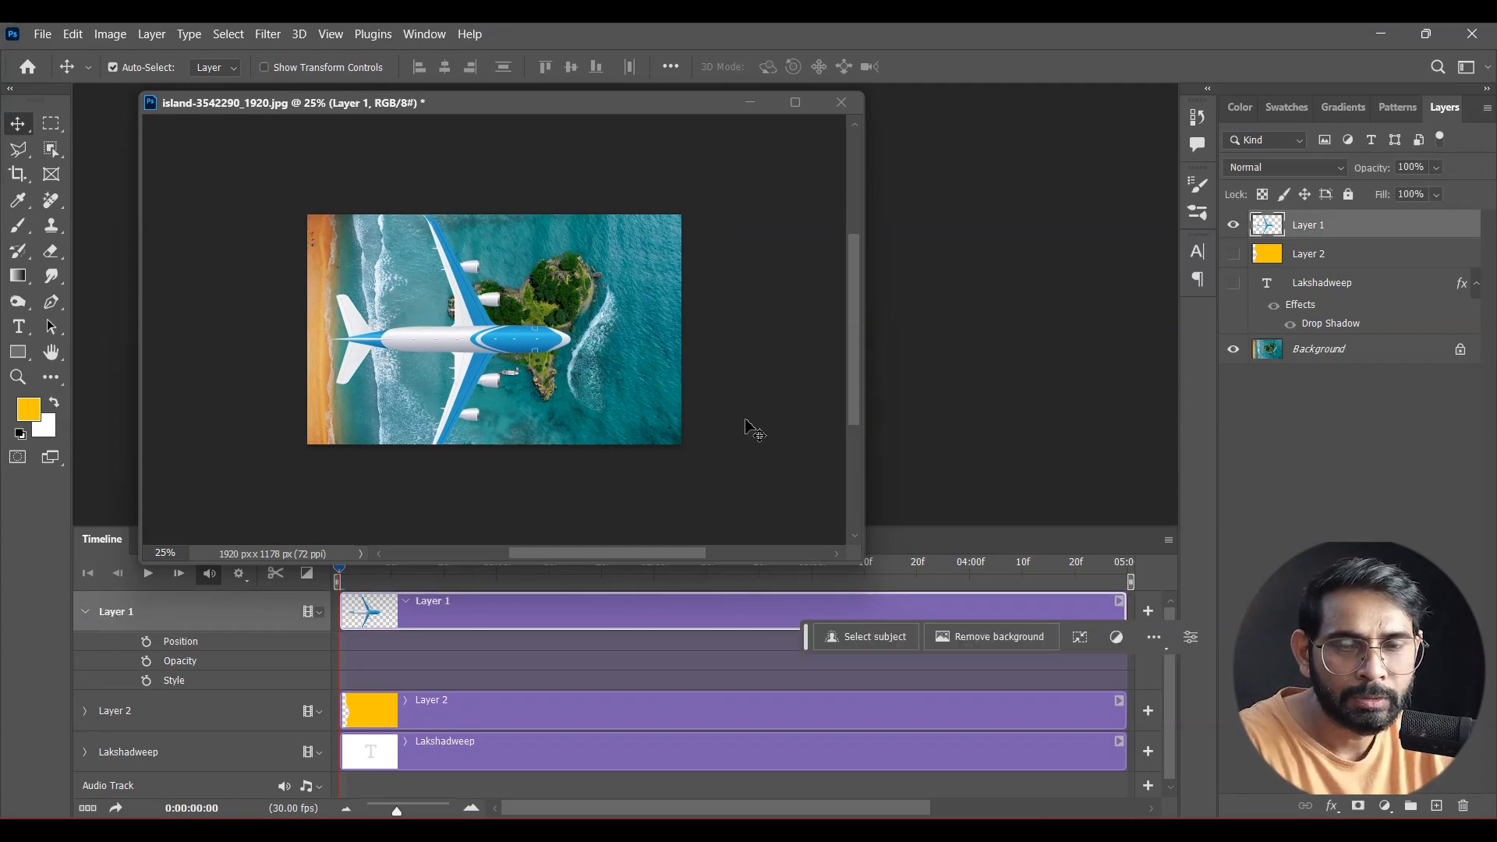
key(shift+Left)
key(shift+Left)
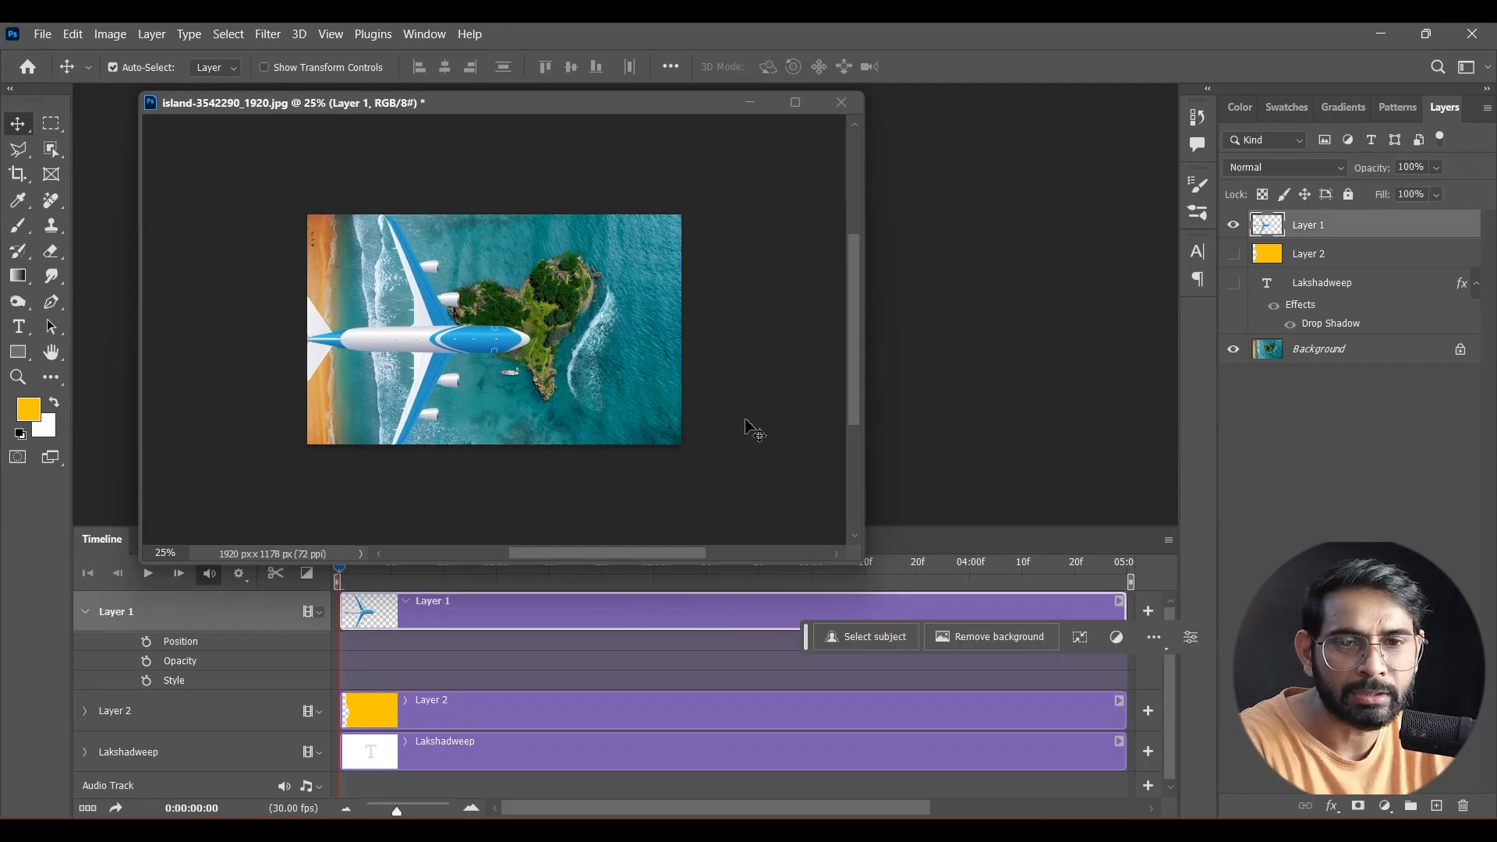
click(145, 642)
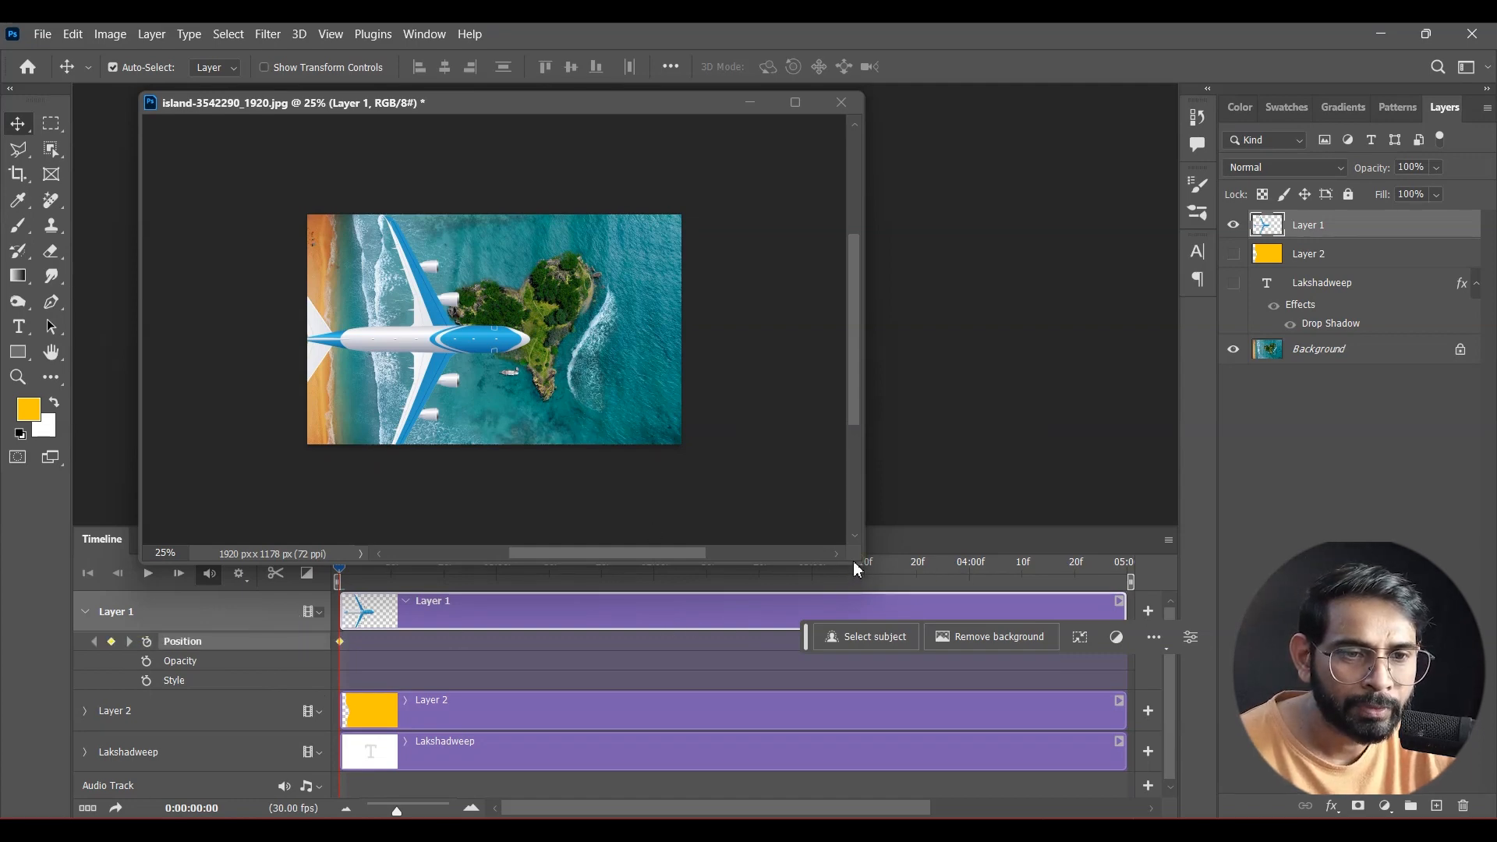
- With the playhead at 0:00:04:10, move the airplane right until it is completely off the canvas
drag(848, 553, 843, 500)
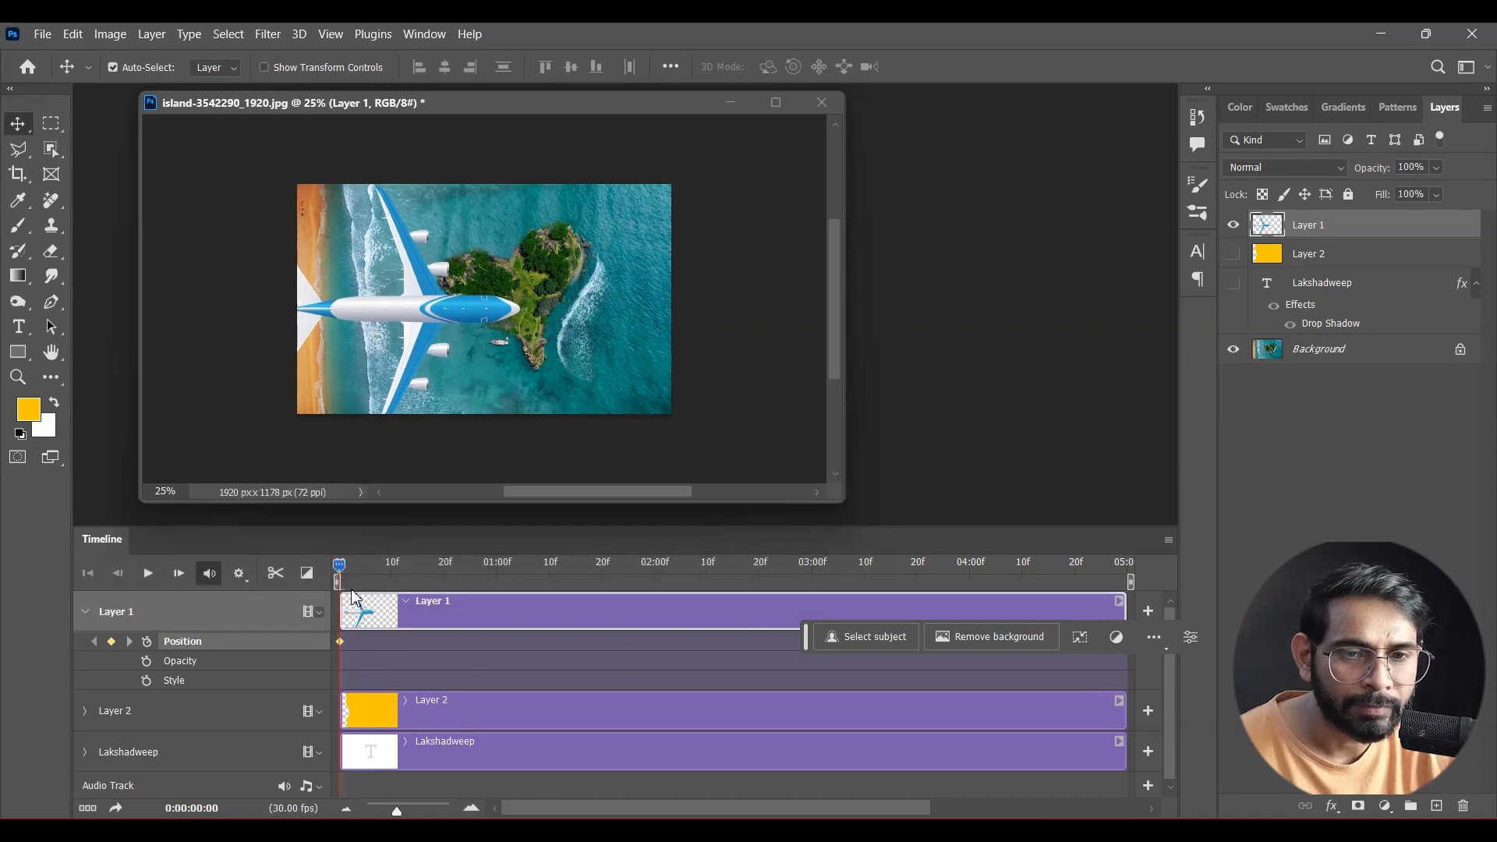
drag(372, 575, 1028, 569)
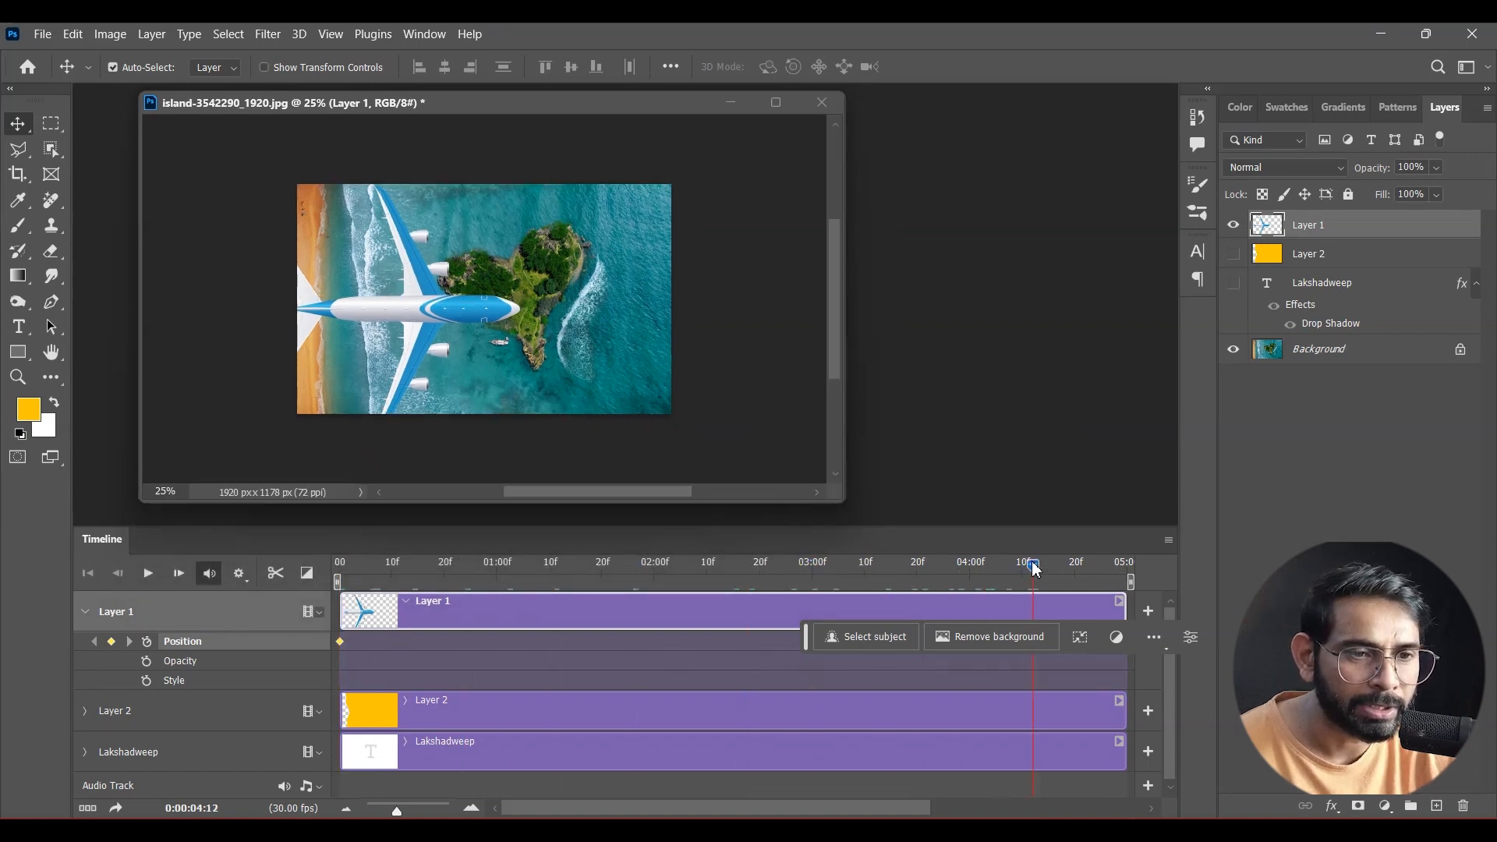
key(shift+Right)
key(shift+Right)
key(shift+Right)
key(shift+Right)
key(shift+Right)
key(shift+Right)
key(shift+Right)
key(shift+Right)
key(shift+Right)
key(shift+Right)
key(shift+Right)
key(shift+Right)
key(shift+Right)
key(shift+Right)
key(shift+Right)
key(shift+Right)
key(shift+Right)
key(shift+Right)
key(shift+Right)
key(shift+Right)
key(shift+Right)
key(shift+Right)
key(shift+Right)
key(shift+Right)
key(shift+Right)
key(shift+Right)
key(shift+Right)
key(shift+Right)
key(shift+Right)
key(shift+Right)
key(shift+Right)
key(shift+Right)
key(shift+Right)
key(shift+Right)
key(shift+Right)
key(shift+Right)
key(shift+Right)
key(shift+Right)
key(shift+Right)
key(shift+Right)
key(shift+Right)
key(shift+Right)
key(shift+Right)
key(shift+Right)
key(shift+Right)
key(shift+Right)
key(shift+Right)
key(shift+Right)
key(shift+Right)
key(shift+Right)
key(shift+Right)
key(shift+Right)
key(shift+Right)
key(shift+Right)
key(shift+Right)
key(shift+Right)
key(shift+Right)
key(shift+Right)
key(shift+Right)
key(shift+Right)
key(shift+Right)
key(shift+Right)
key(shift+Right)
key(shift+Right)
key(shift+Right)
key(shift+Right)
key(shift+Right)
key(shift+Right)
key(shift+Right)
key(shift+Right)
key(shift+Right)
key(shift+Right)
key(shift+Right)
key(shift+Right)
key(shift+Right)
key(shift+Right)
key(shift+Right)
key(shift+Right)
key(shift+Right)
key(shift+Right)
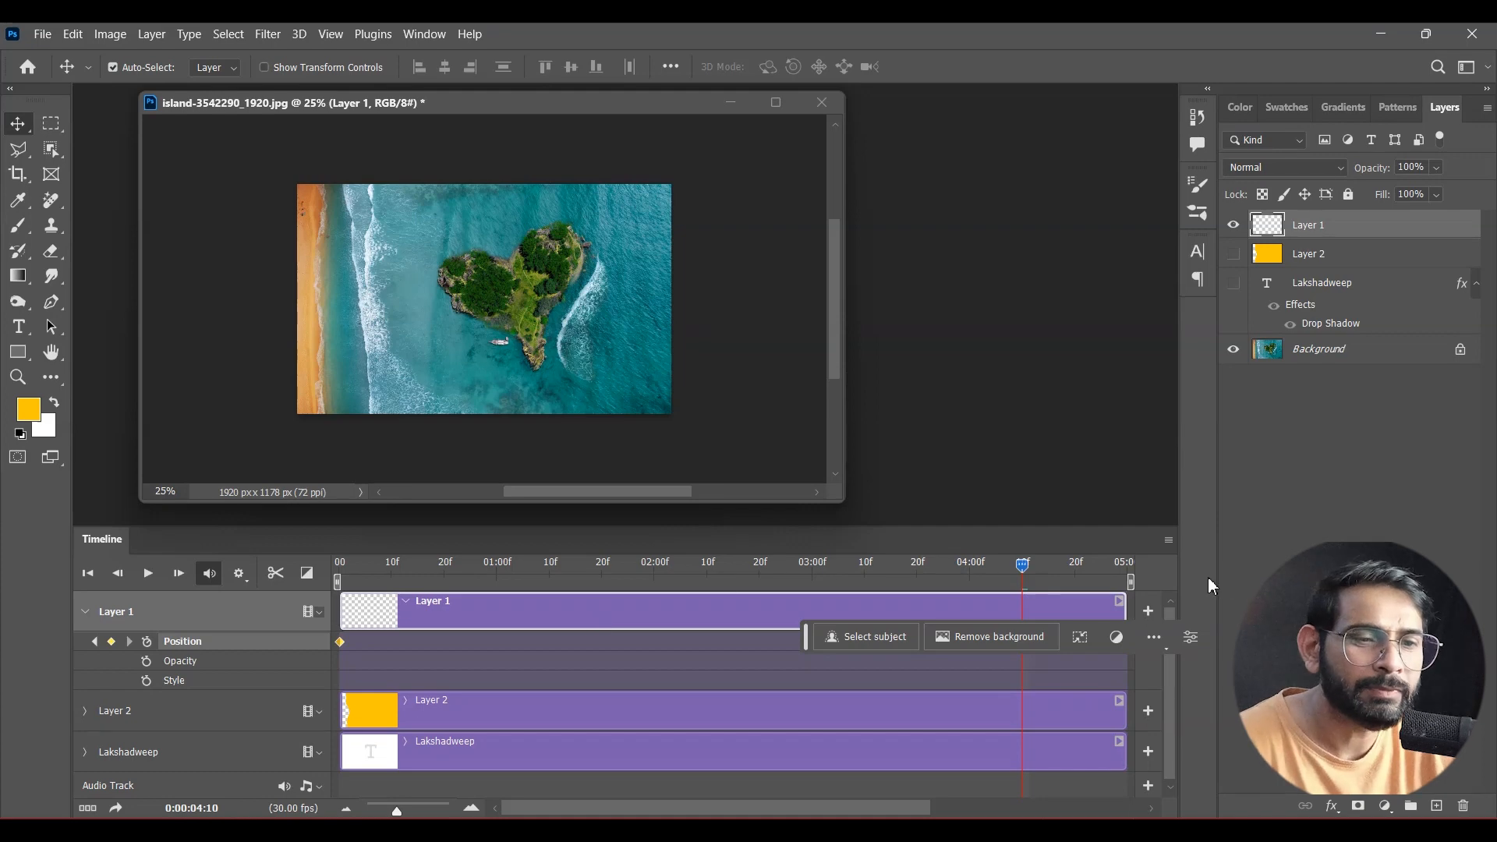
- Back at the first frame, show the yellow layer, shift it left until it covers the whole canvas, and enable its position keyframes
drag(1024, 572, 236, 629)
mouse_move(334, 639)
mouse_down()
mouse_move(1017, 589)
mouse_move(341, 655)
mouse_up()
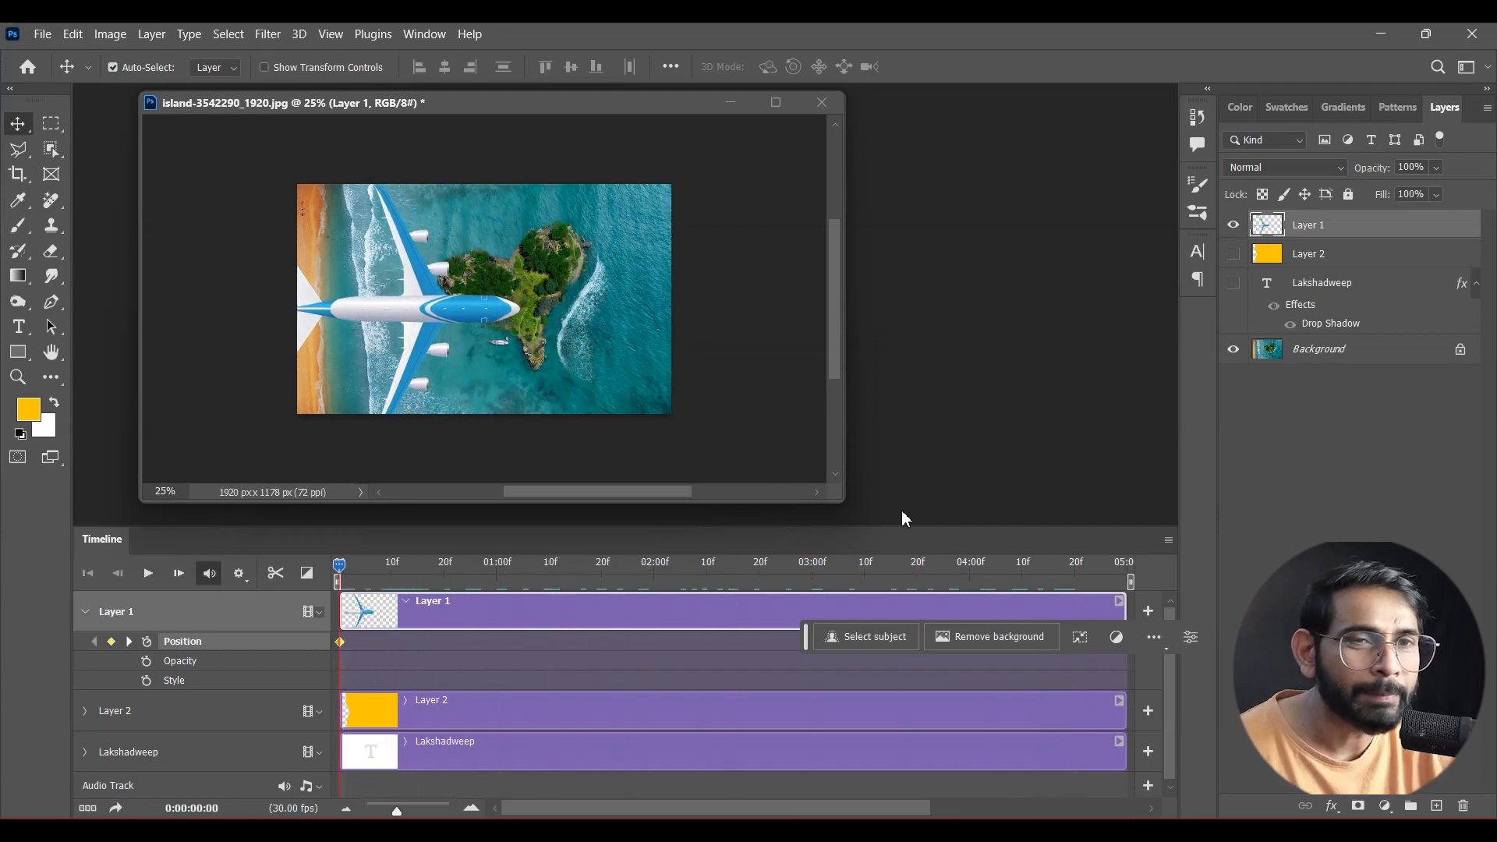
click(1235, 255)
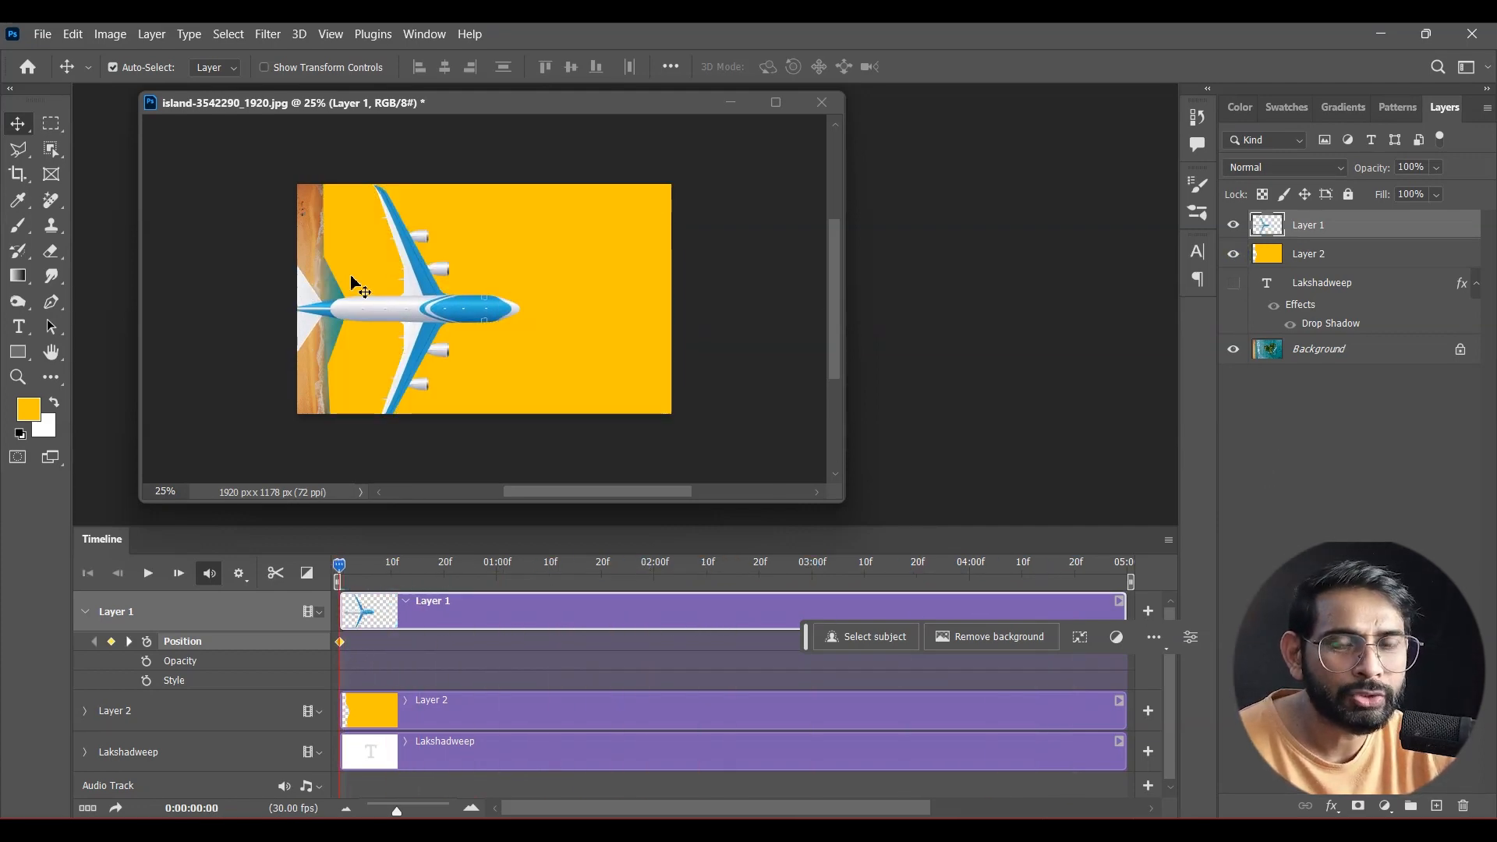
click(571, 293)
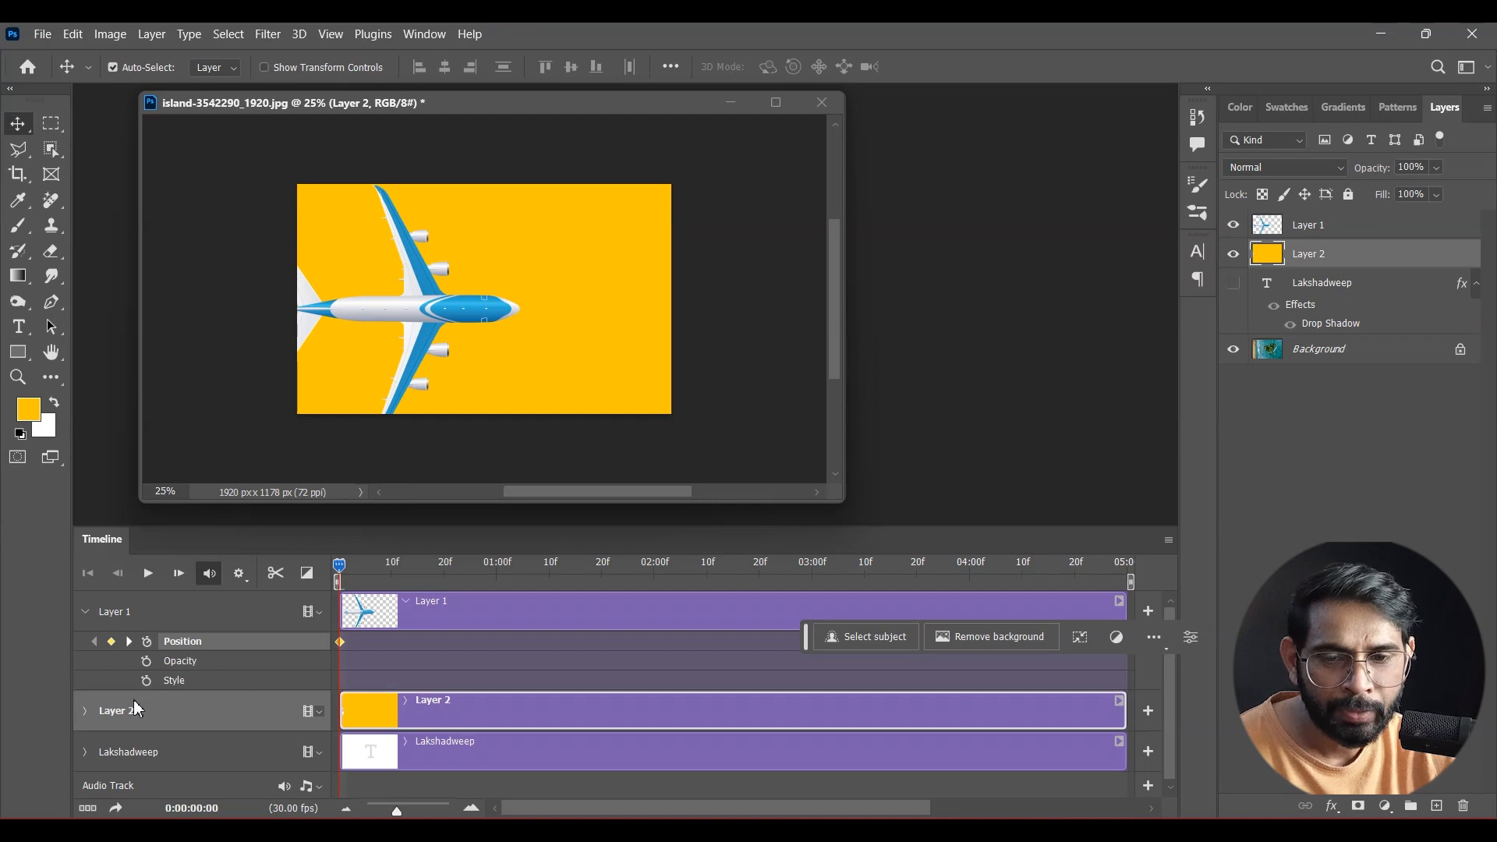
click(86, 611)
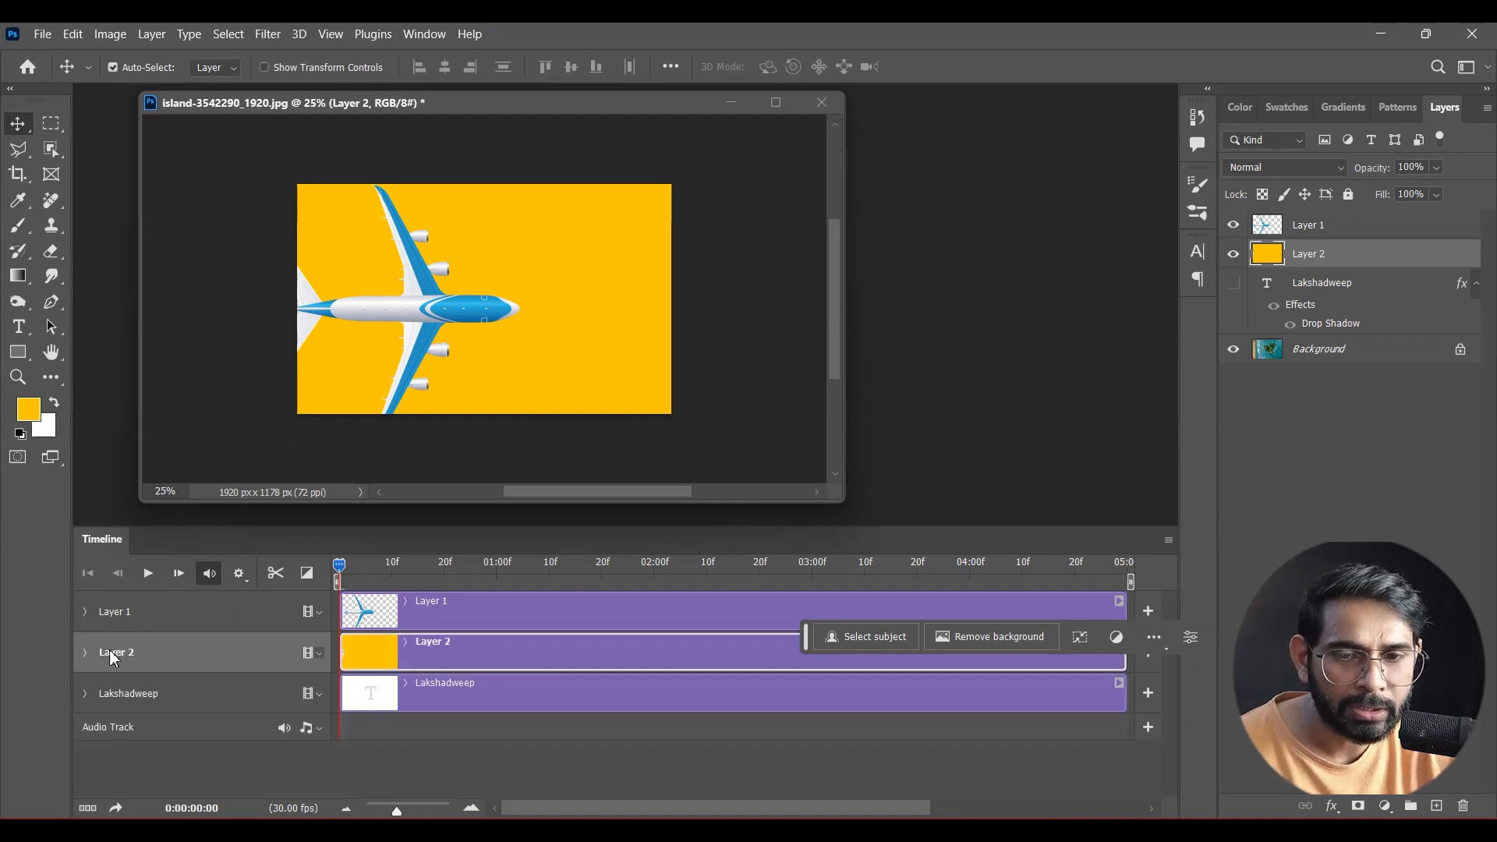
click(84, 652)
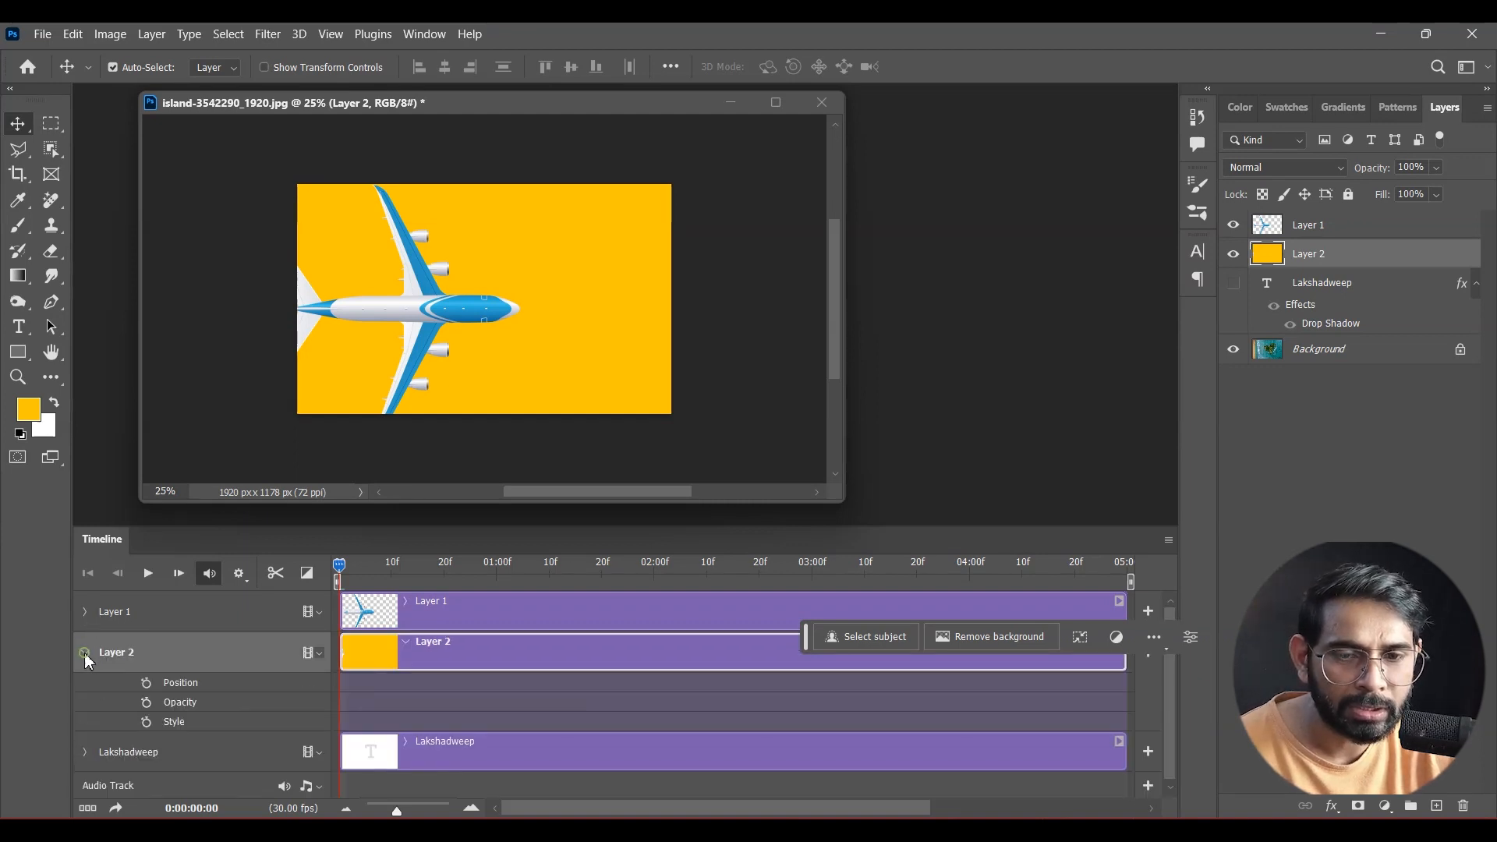
click(145, 682)
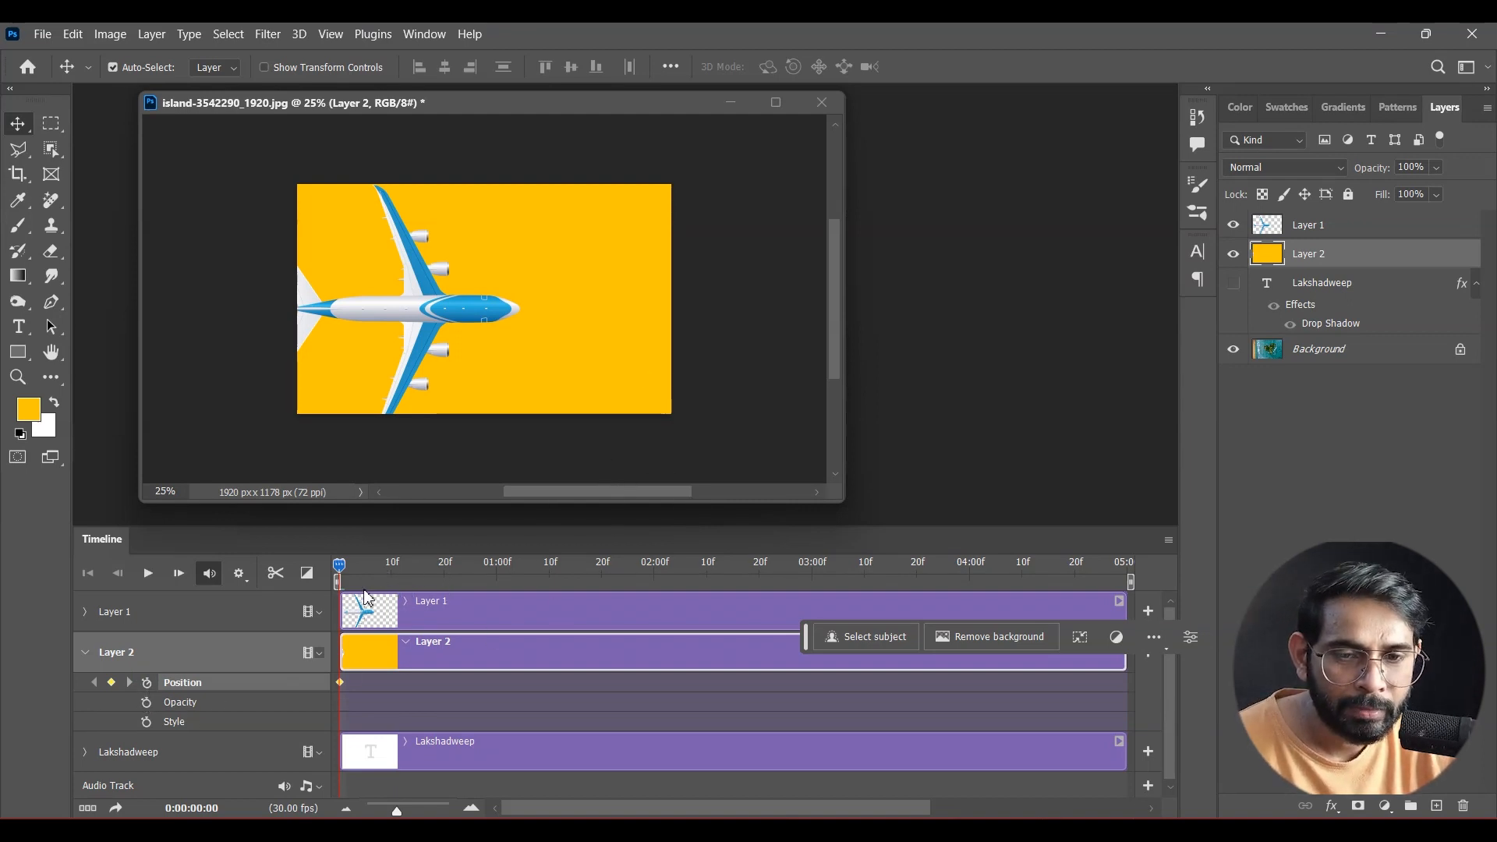
- Keyframe the yellow layer's edge trailing the airplane's tail at 0:00:00:13, and move the layer right completely off the canvas at 0:00:04:03
drag(340, 564, 408, 564)
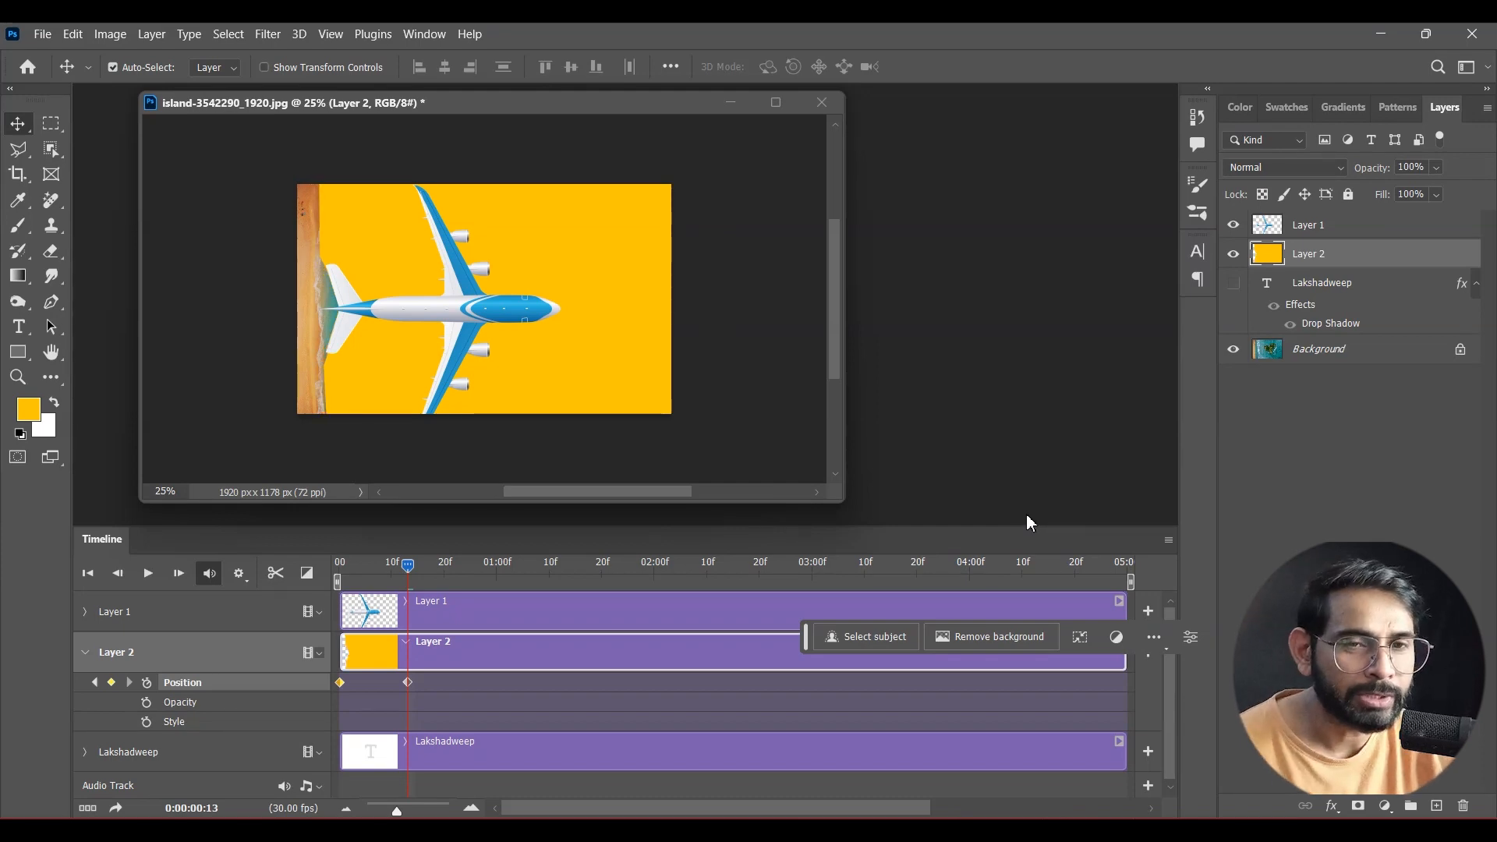
drag(415, 568, 991, 611)
key(shift+Right)
key(shift+Right)
key(shift+Right)
key(shift+Right)
key(shift+Right)
key(shift+Right)
key(shift+Right)
key(shift+Right)
key(shift+Right)
key(shift+Right)
key(shift+Right)
key(shift+Right)
key(shift+Right)
key(shift+Right)
key(shift+Right)
key(shift+Right)
key(shift+Right)
key(shift+Right)
key(shift+Right)
key(shift+Right)
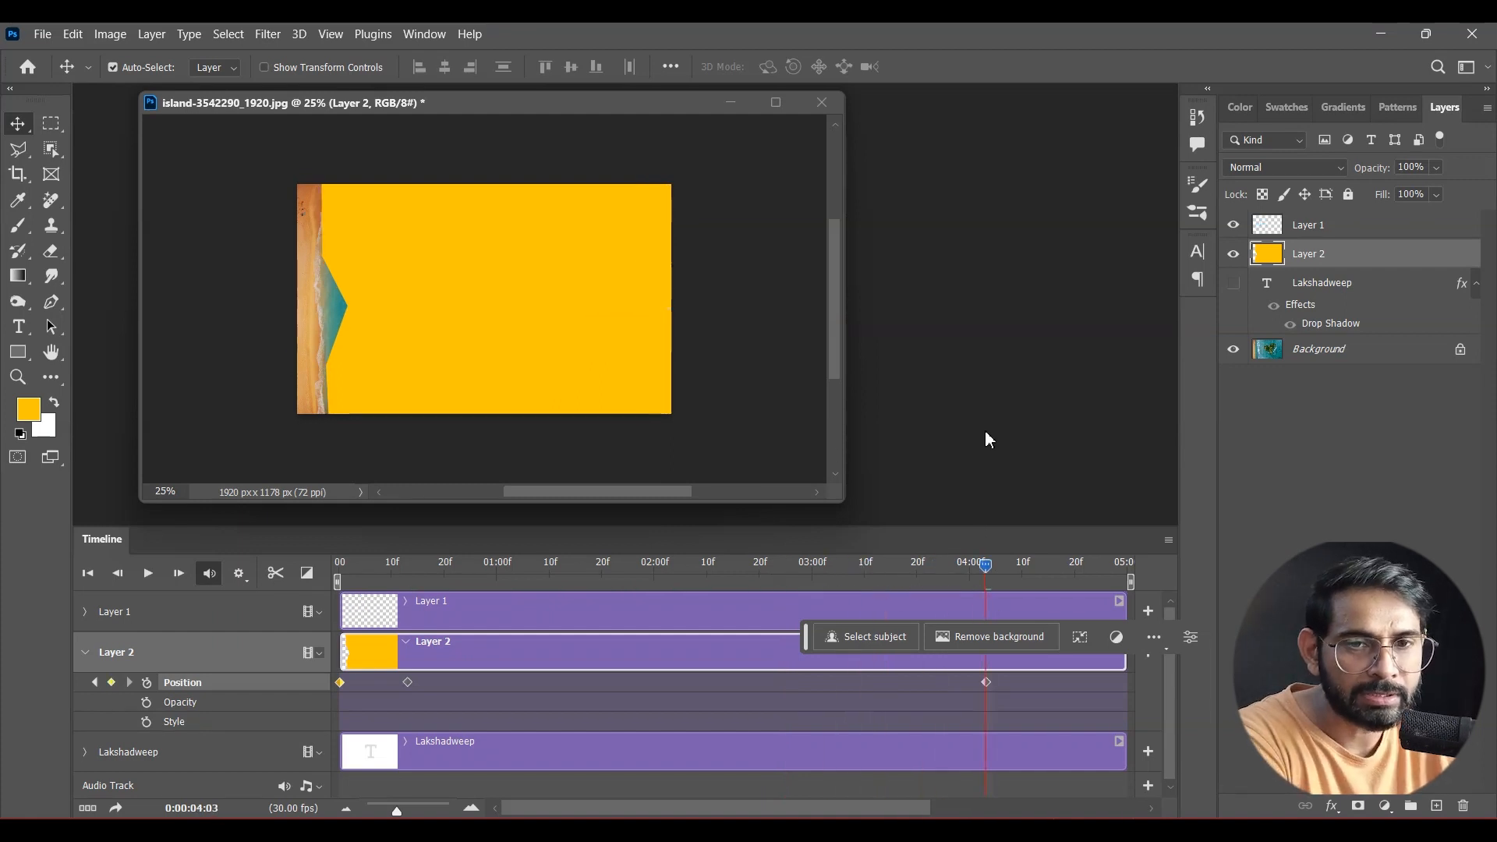
key(shift+Right)
key(shift+Right)
key(shift+Right)
key(shift+Right)
key(shift+Right)
key(shift+Right)
key(shift+Right)
key(shift+Right)
key(shift+Right)
key(shift+Right)
key(shift+Right)
key(shift+Right)
key(shift+Right)
key(shift+Right)
key(shift+Right)
key(shift+Right)
key(shift+Right)
key(shift+Right)
key(shift+Right)
key(shift+Right)
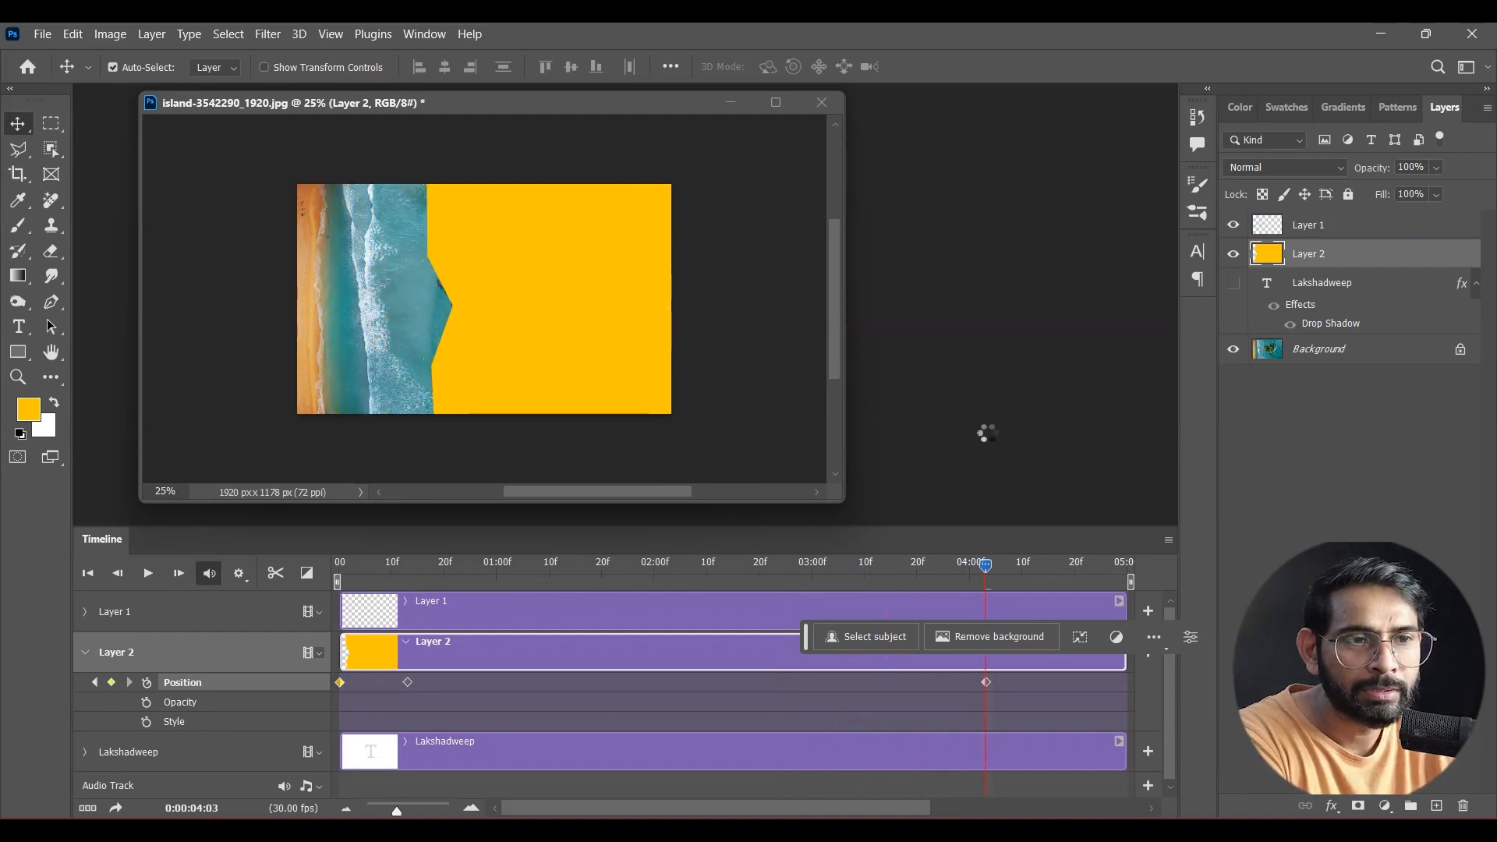
key(shift+Right)
key(shift+Right)
key(shift+Right)
key(shift+Right)
key(shift+Right)
key(shift+Right)
key(shift+Right)
key(shift+Right)
key(shift+Right)
key(shift+Right)
key(shift+Right)
key(shift+Right)
key(shift+Right)
key(shift+Right)
key(shift+Right)
key(shift+Right)
key(shift+Right)
key(shift+Right)
key(shift+Right)
key(shift+Right)
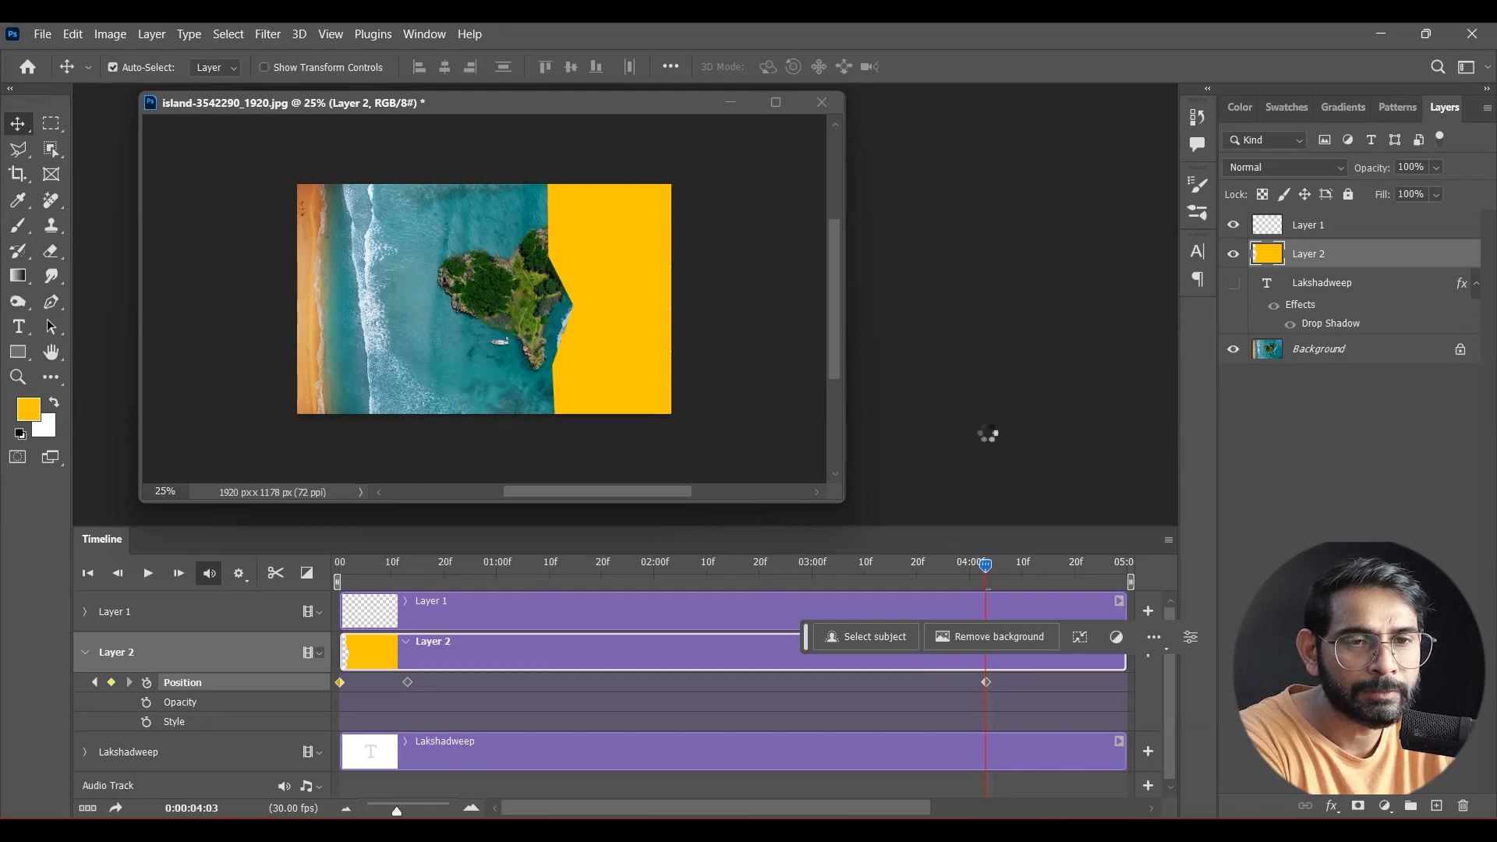
key(shift+Right)
key(shift+Right)
key(shift+Right)
key(shift+Right)
key(shift+Right)
key(shift+Right)
key(shift+Right)
key(shift+Right)
key(shift+Right)
key(shift+Right)
key(shift+Right)
key(shift+Right)
key(shift+Right)
key(shift+Right)
key(shift+Right)
key(shift+Right)
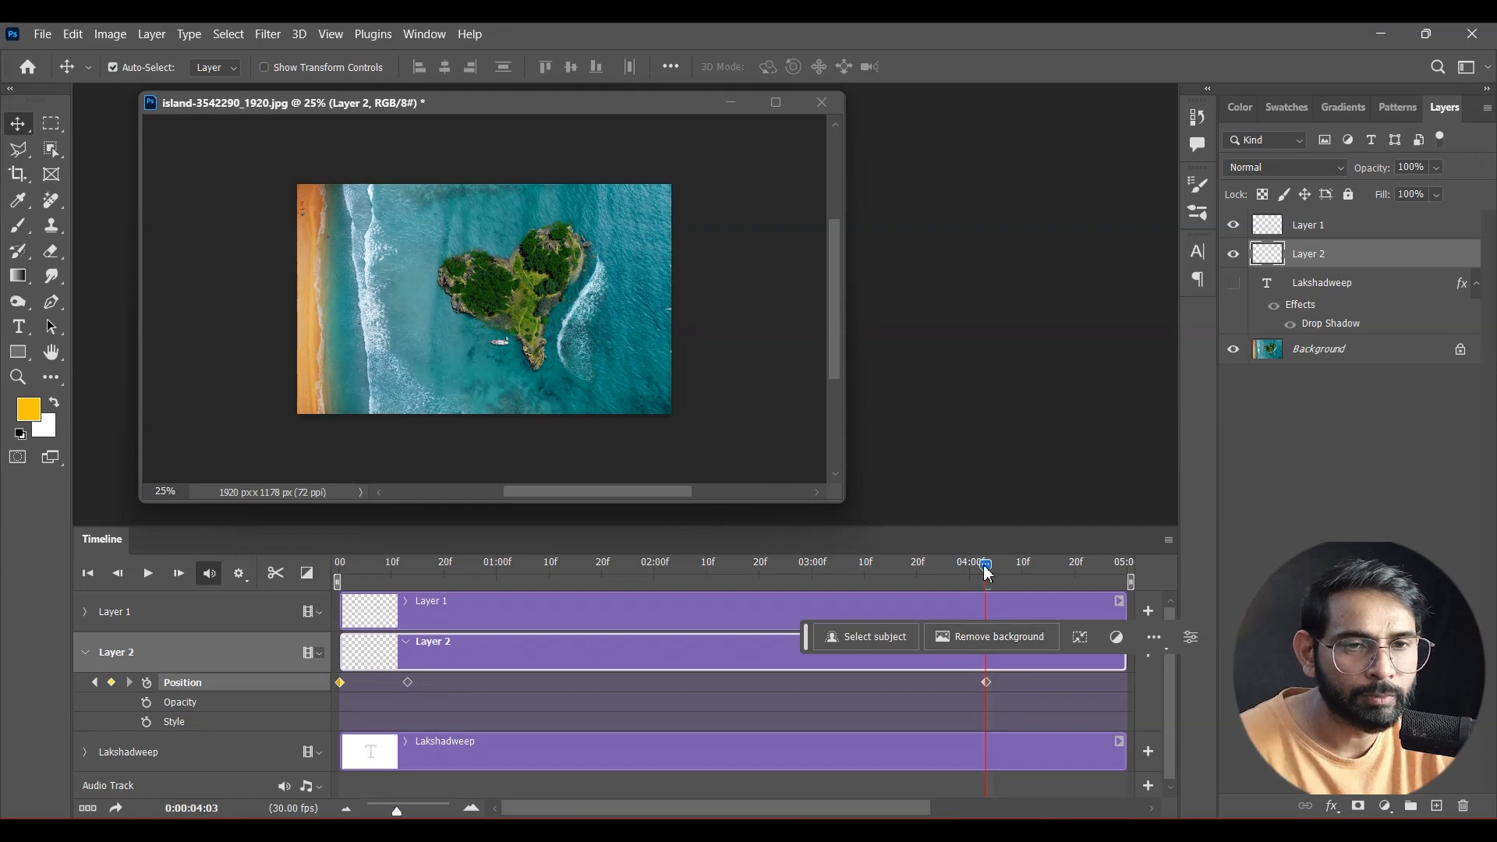
- Show the Lakshadweep title layer and preview the animation from the first frame until the cover has left the canvas
drag(970, 563, 639, 656)
click(1234, 287)
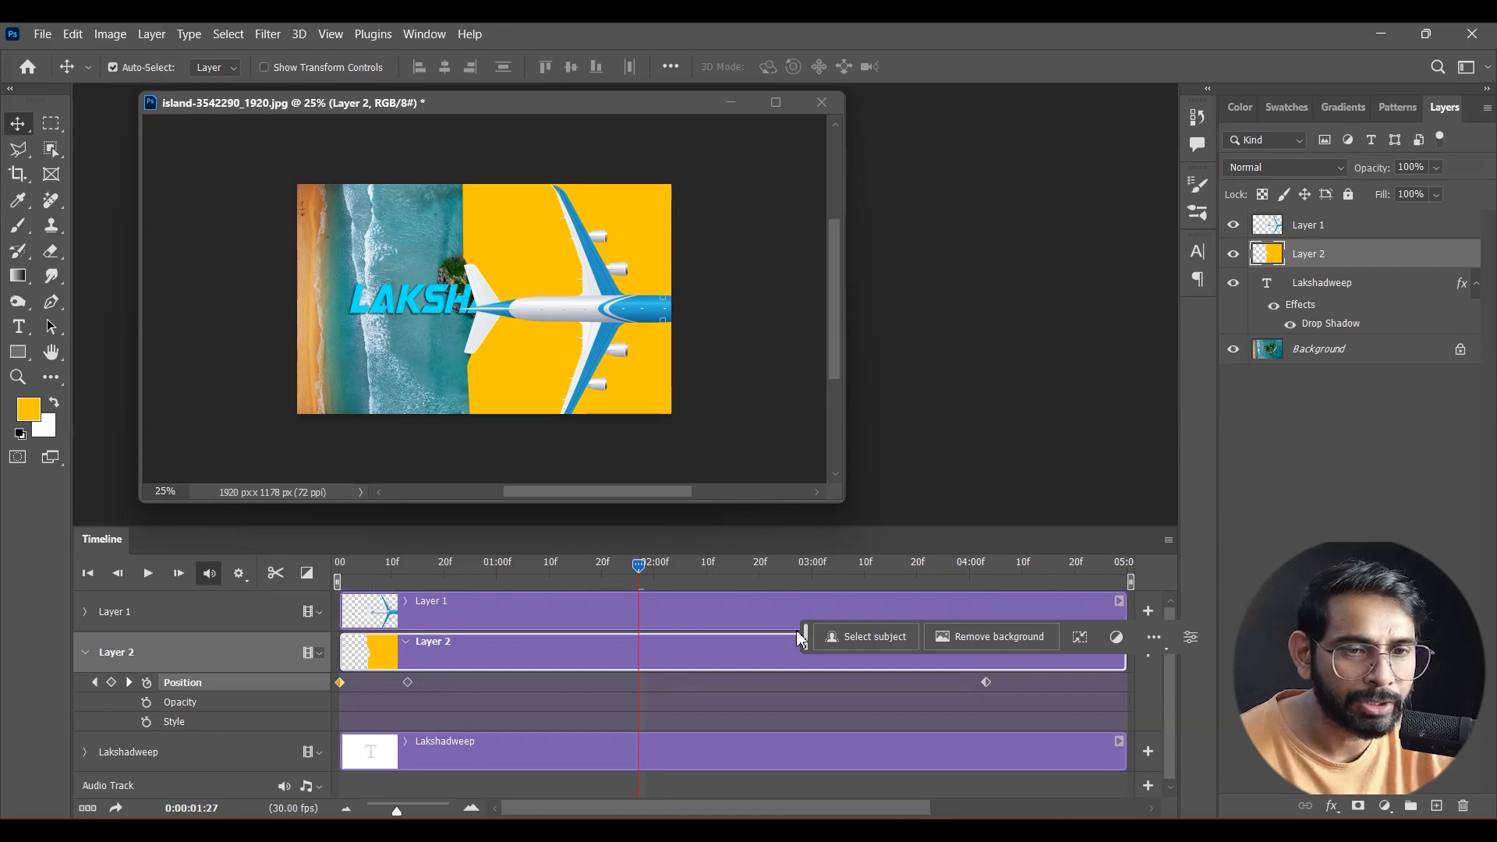
drag(640, 589, 251, 595)
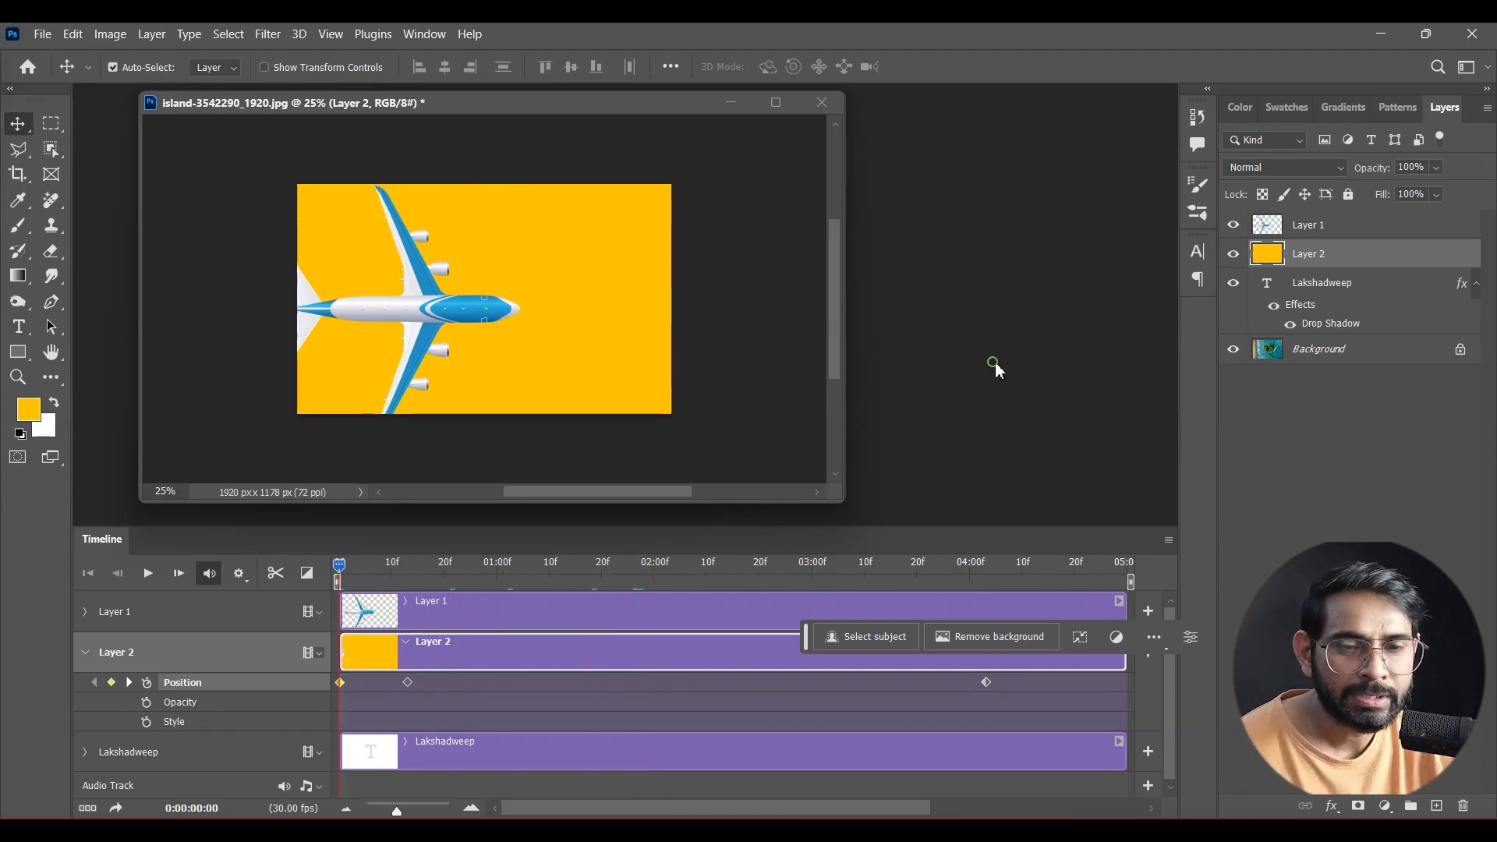
key(space)
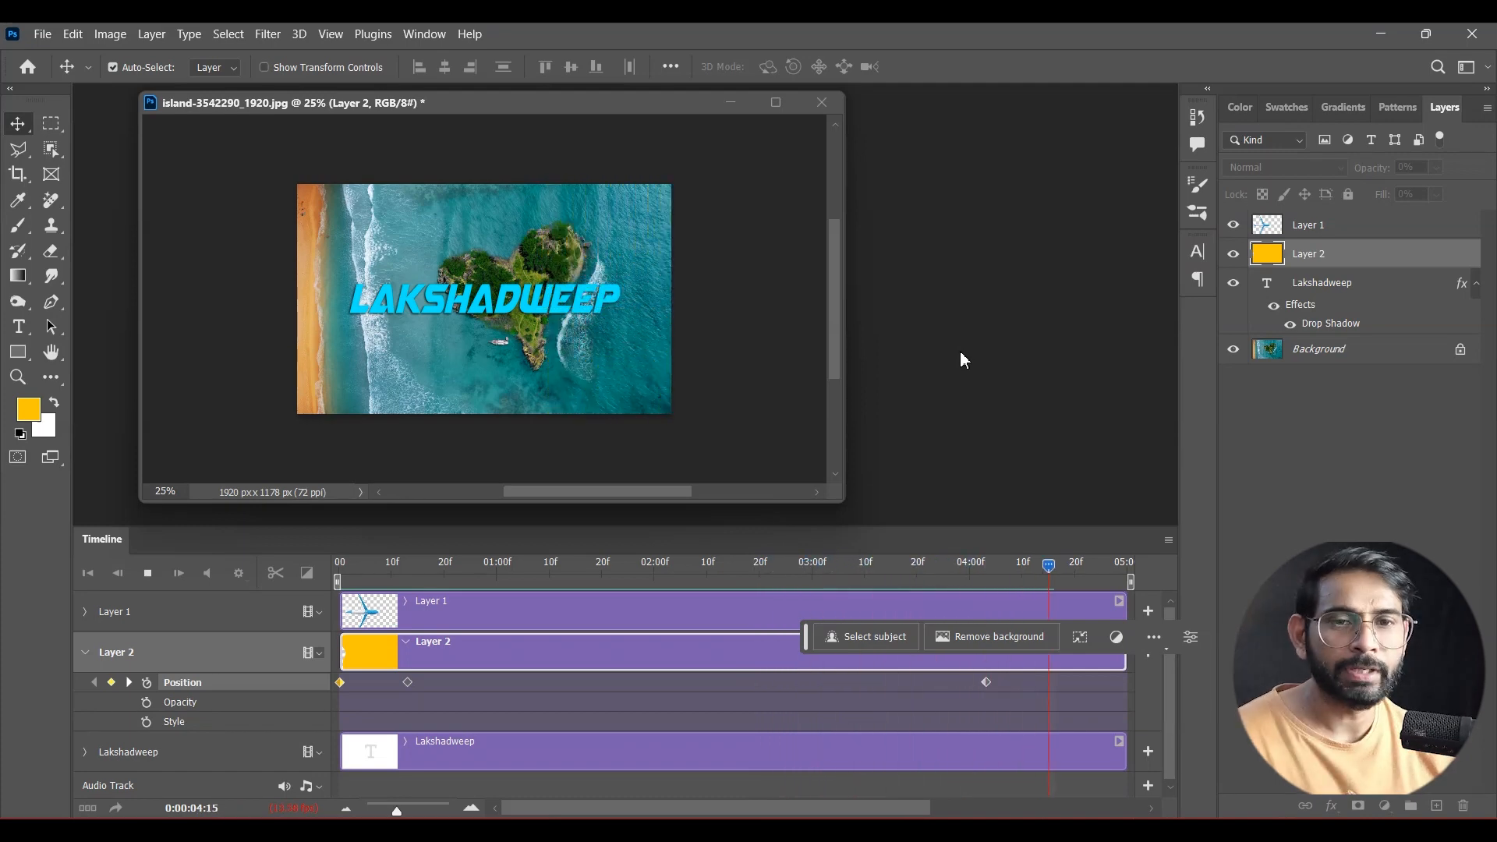
key(space)
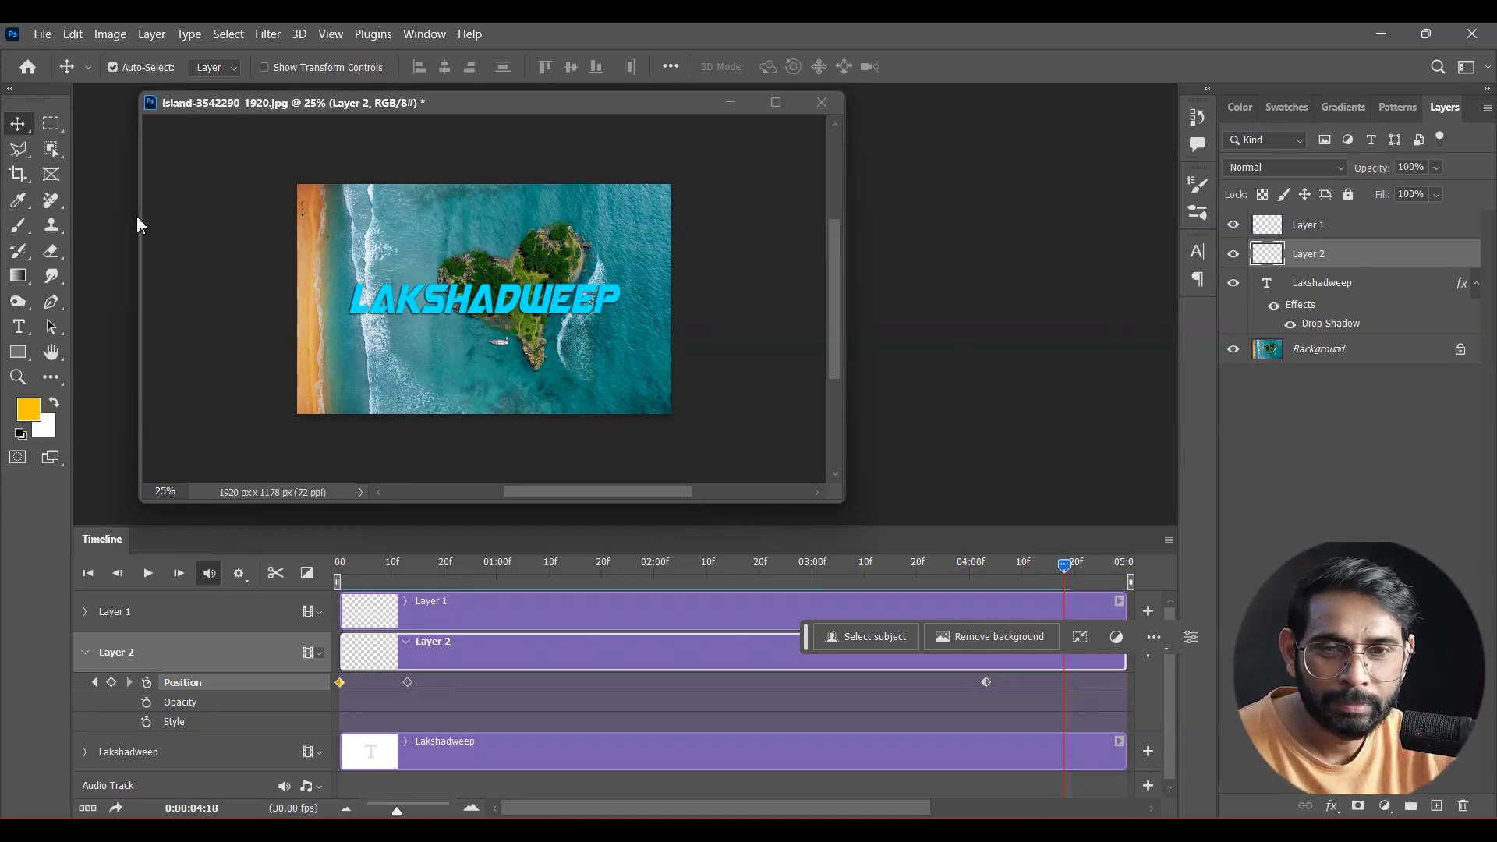
- Add a separate text layer reading INDIA below the LAKSHADWEEP title
click(19, 327)
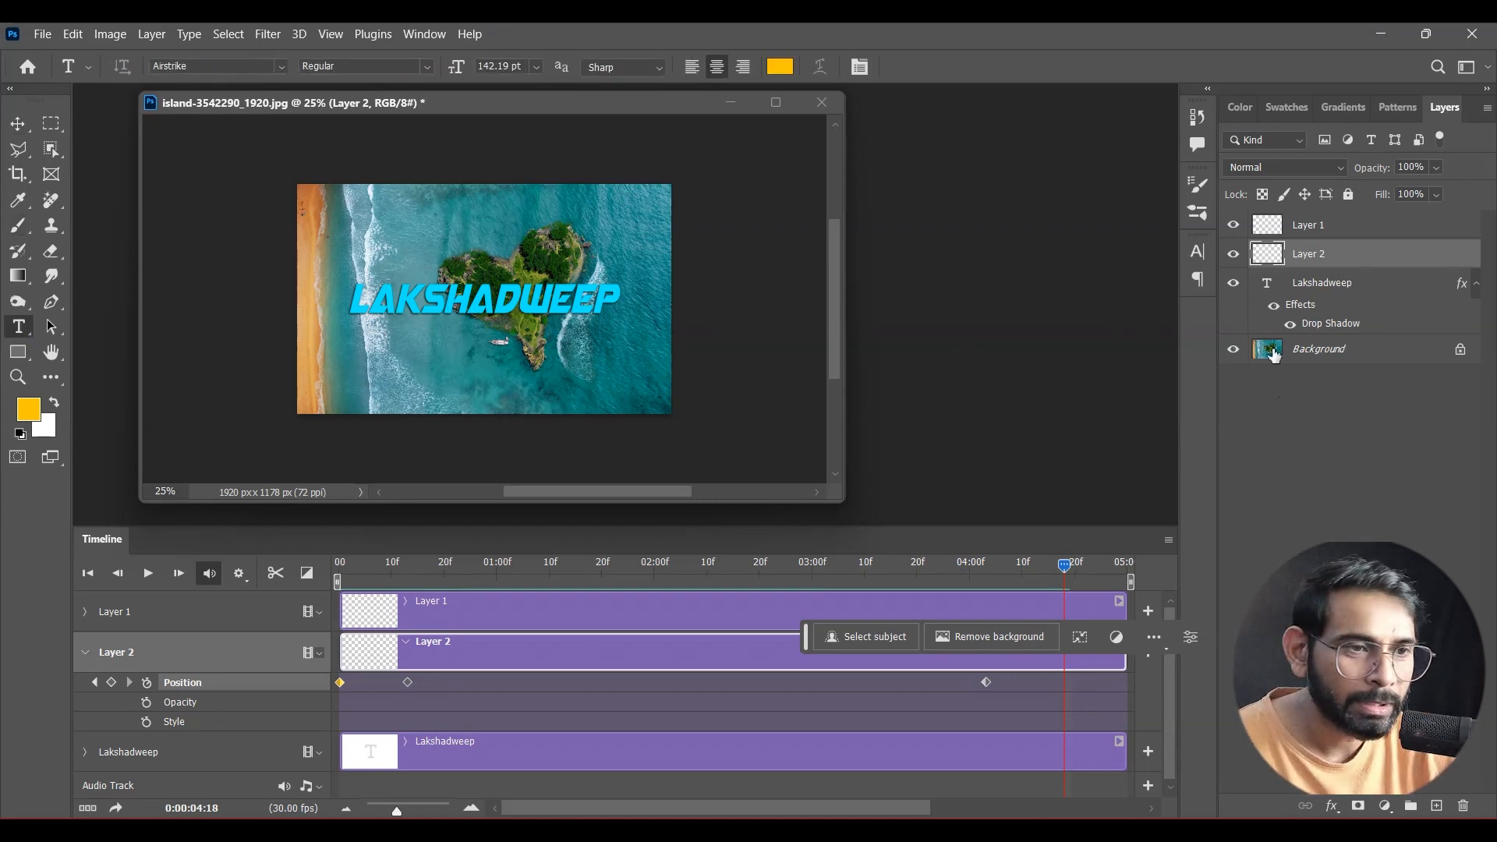
click(1322, 295)
click(488, 348)
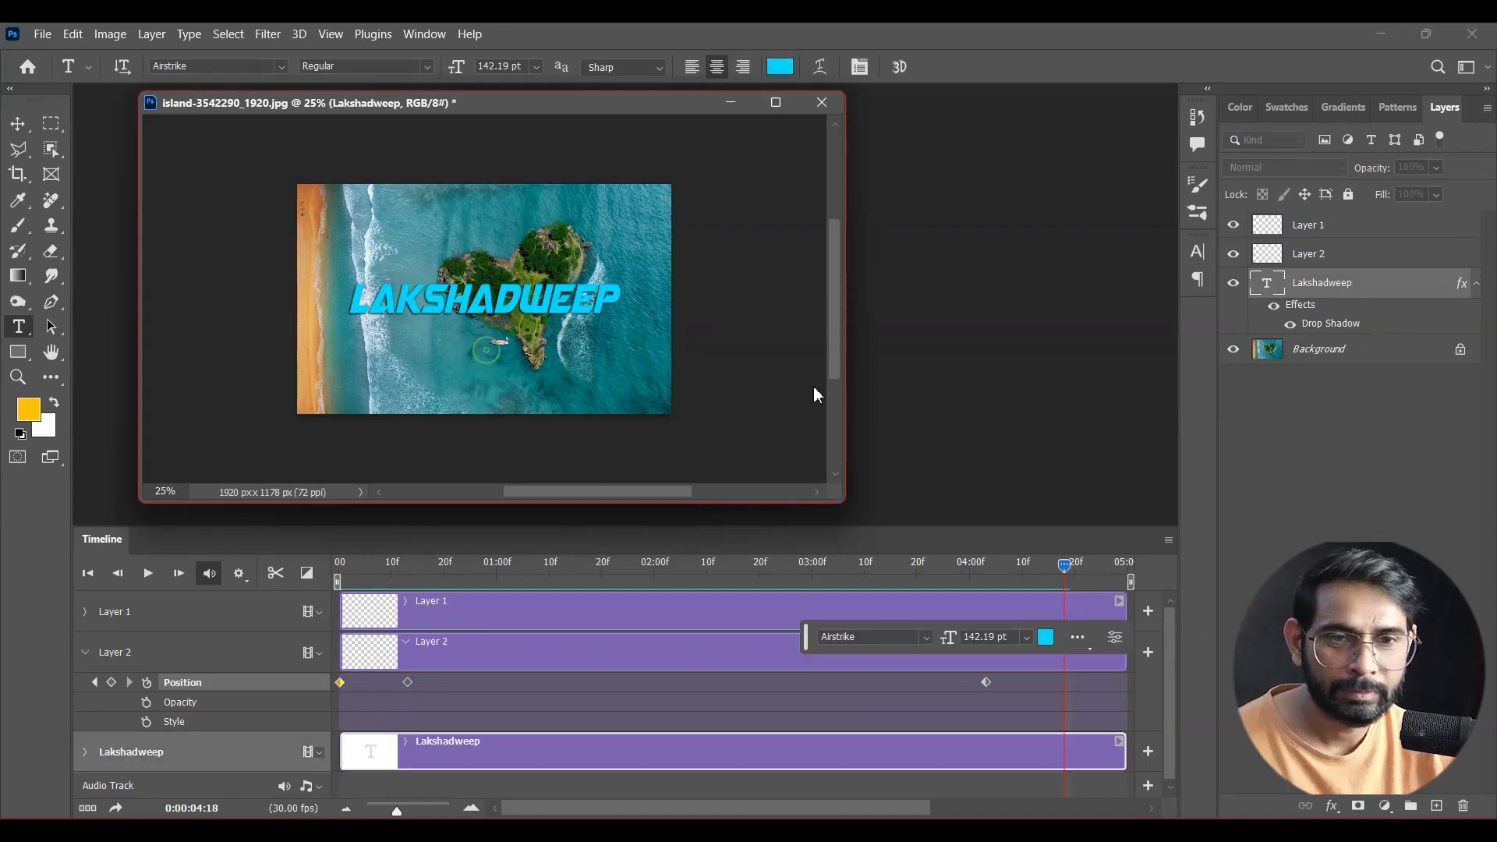
key(BackSpace)
text(IND)
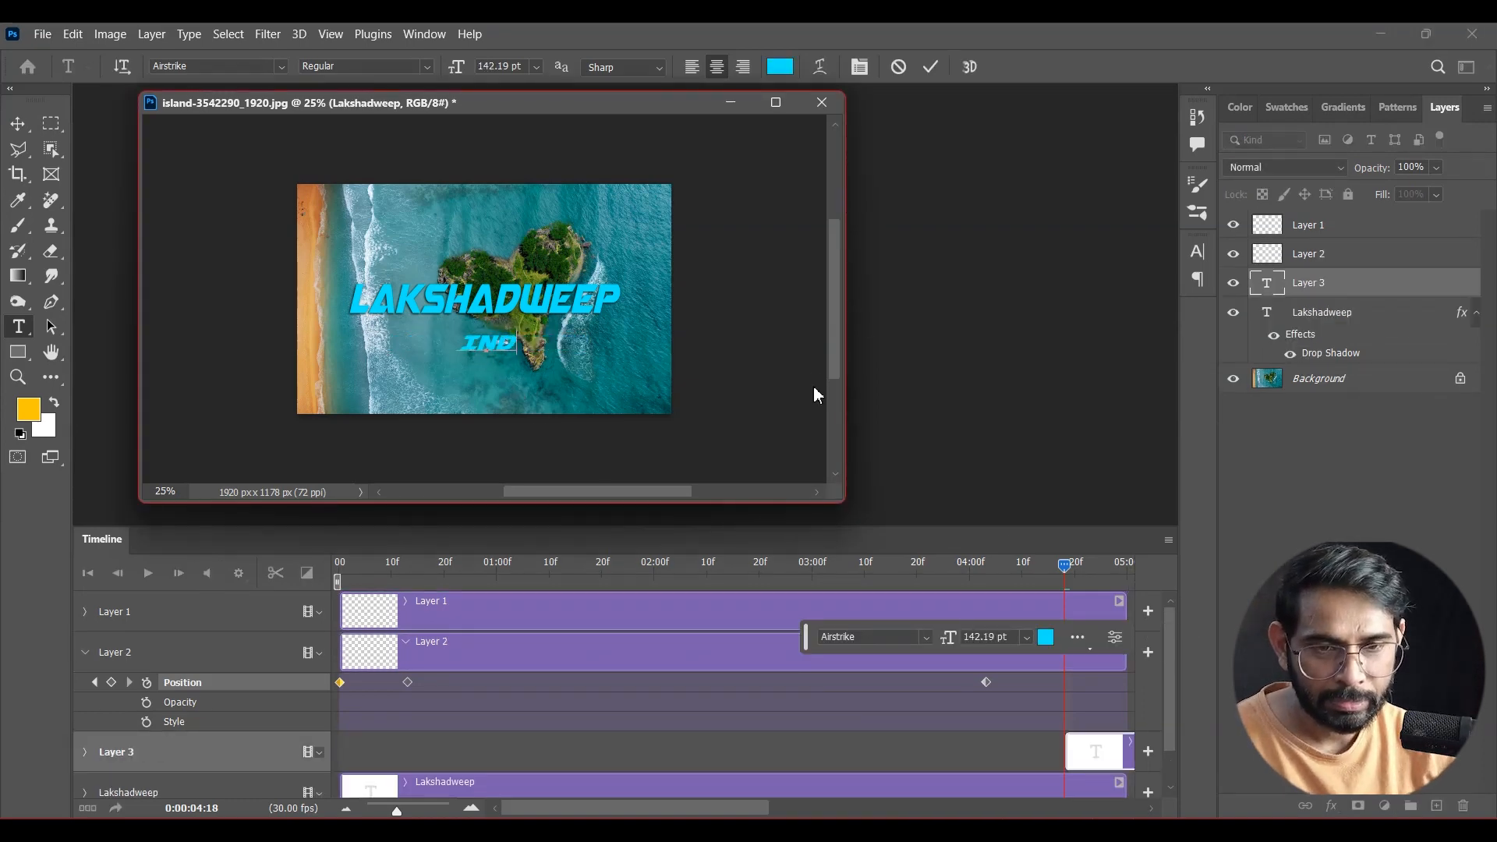
text(IA)
click(17, 123)
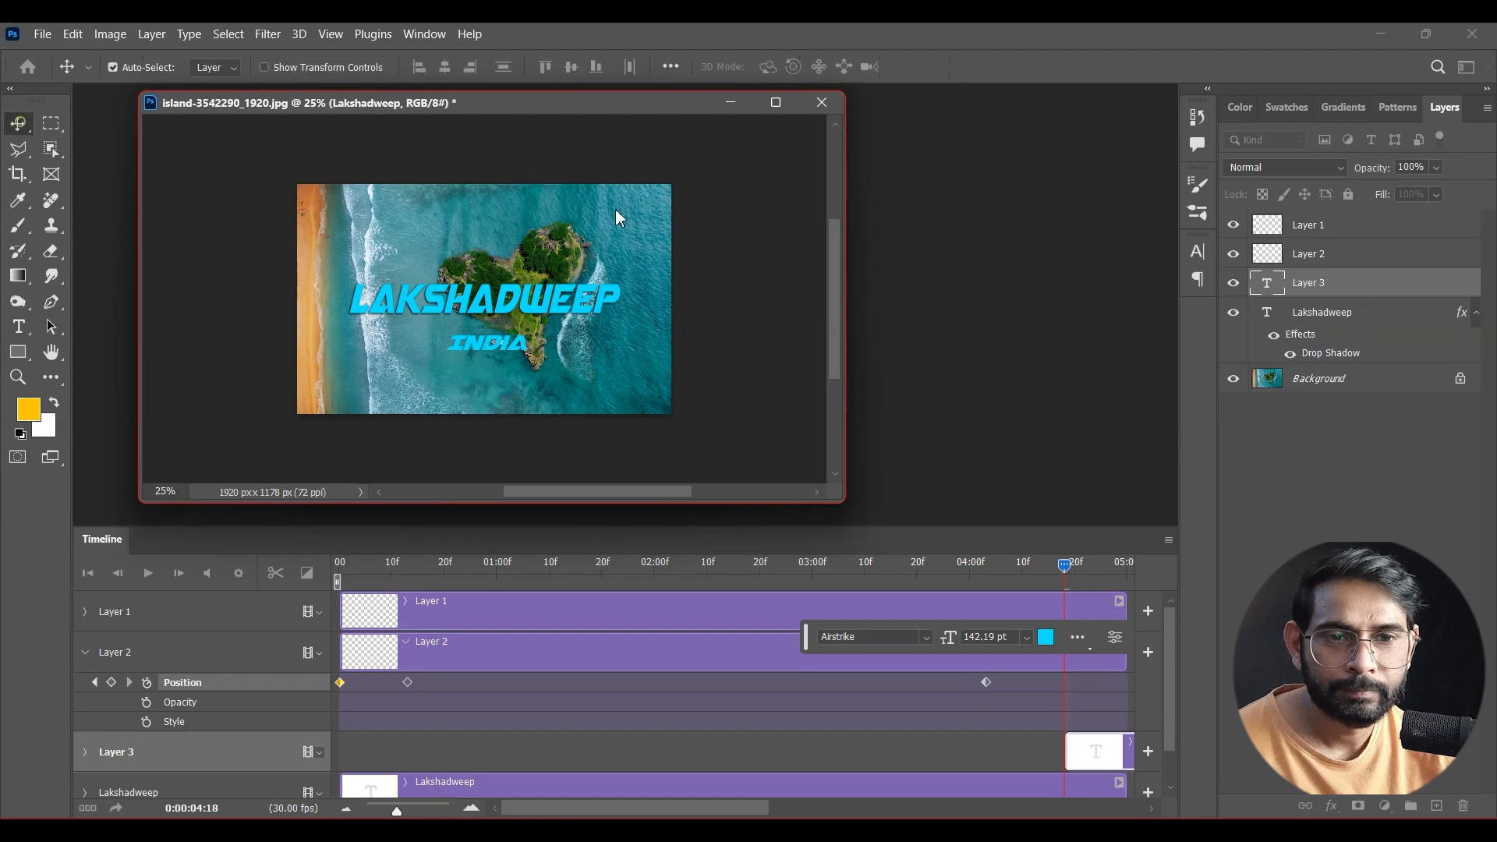
- Color the INDIA text white and move it directly beneath the right end of the LAKSHADWEEP title
click(19, 327)
click(778, 68)
click(816, 224)
click(1222, 218)
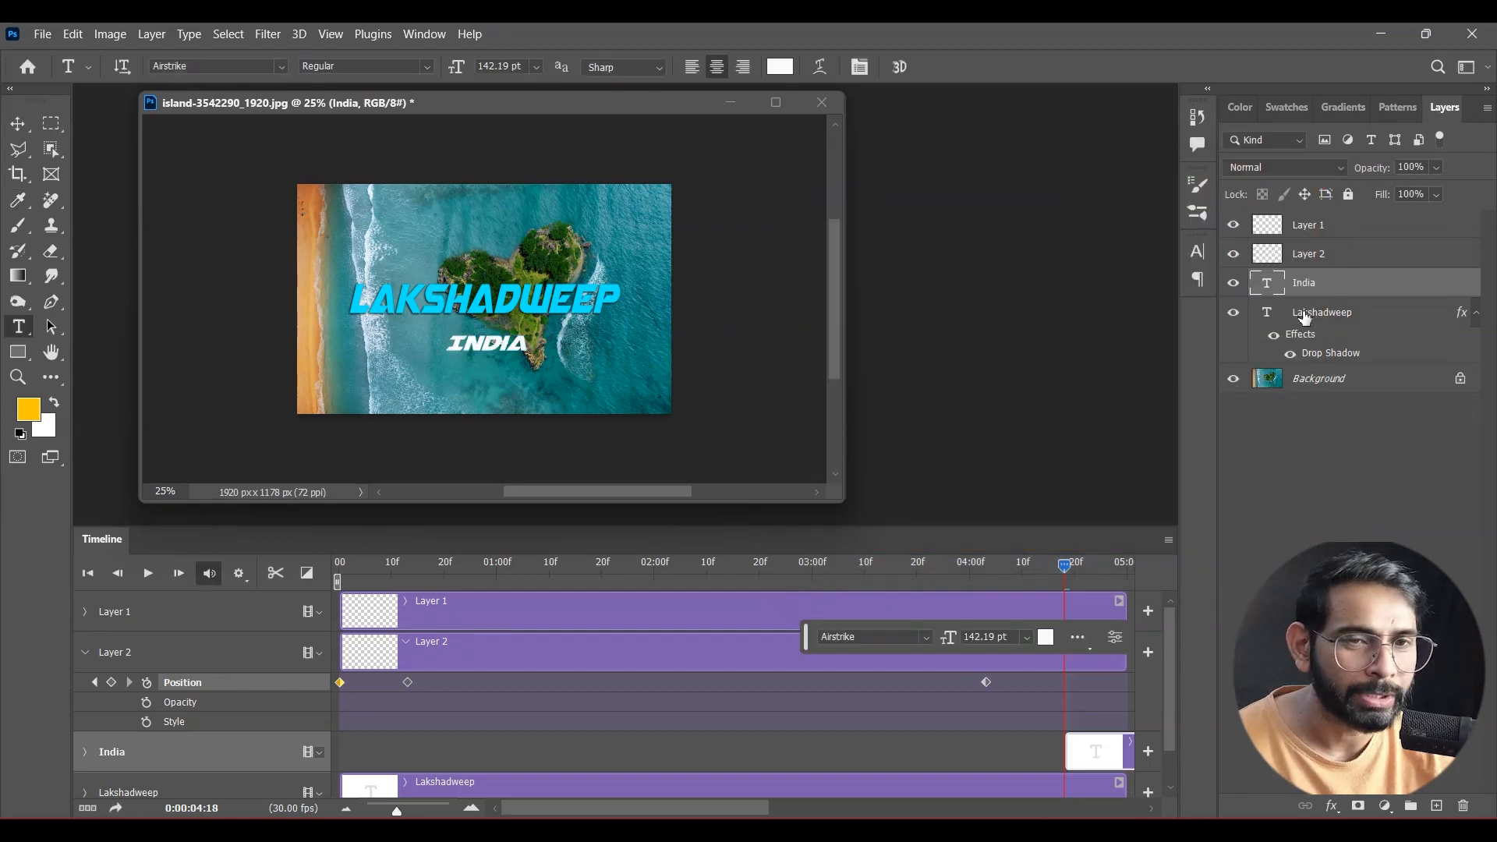
click(17, 123)
drag(522, 356, 594, 335)
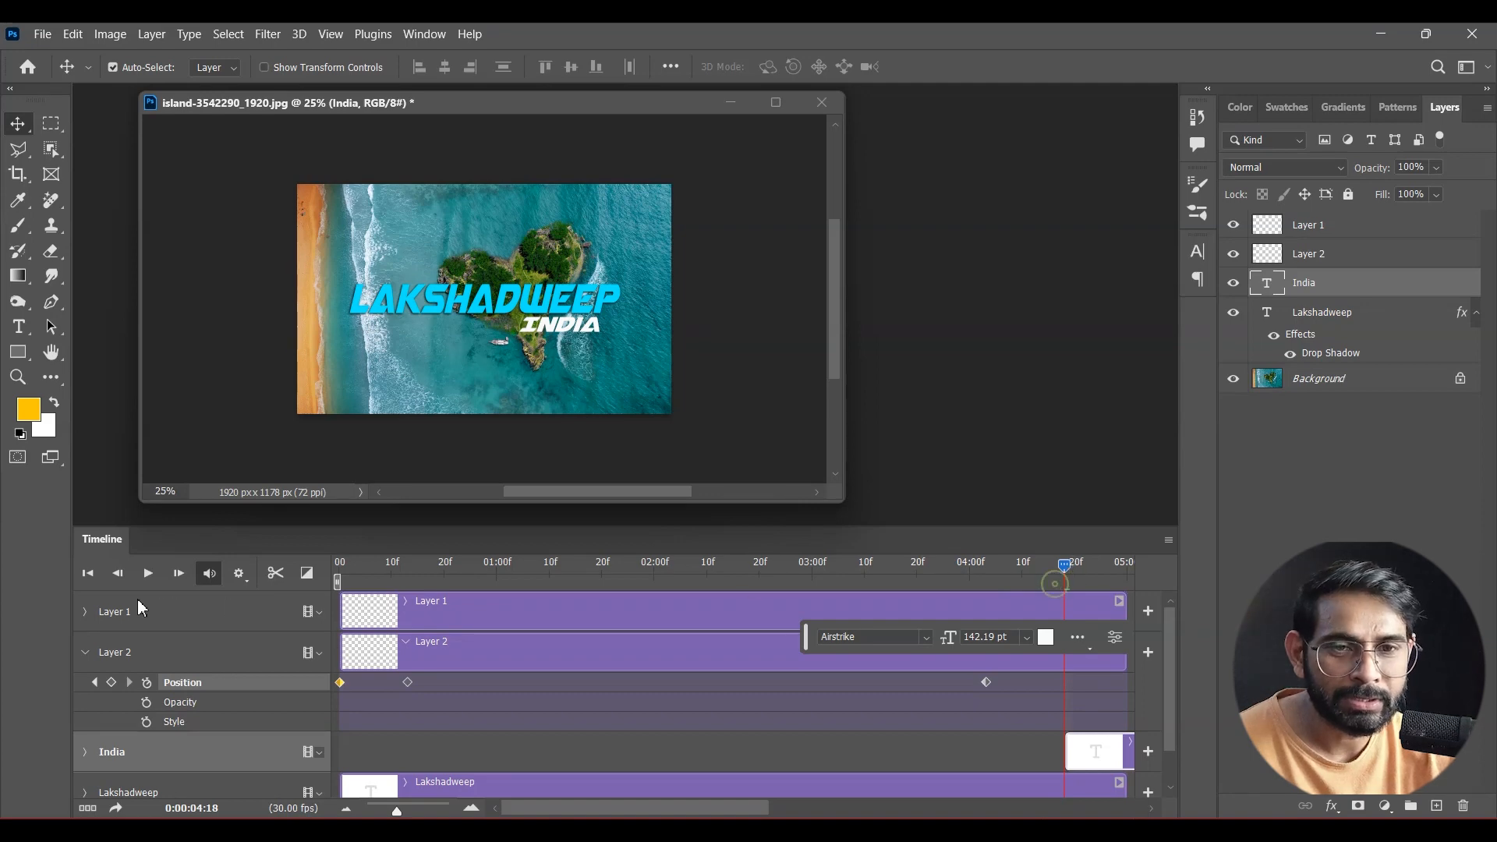
- Preview the animation, shift the India clip to the first frame to line up with the other layers, and play it again
drag(1068, 577, 339, 577)
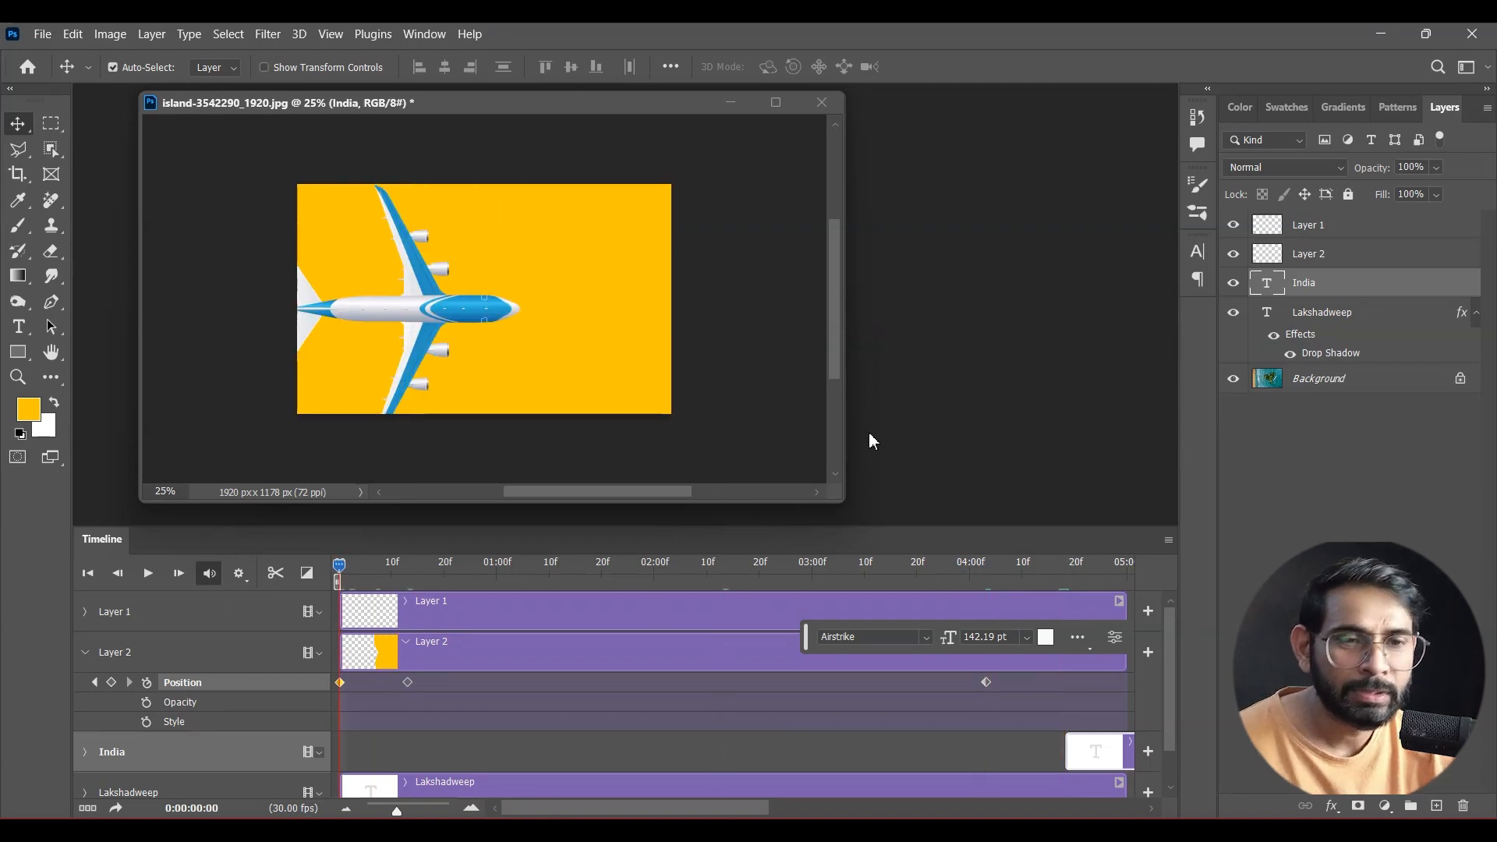
key(space)
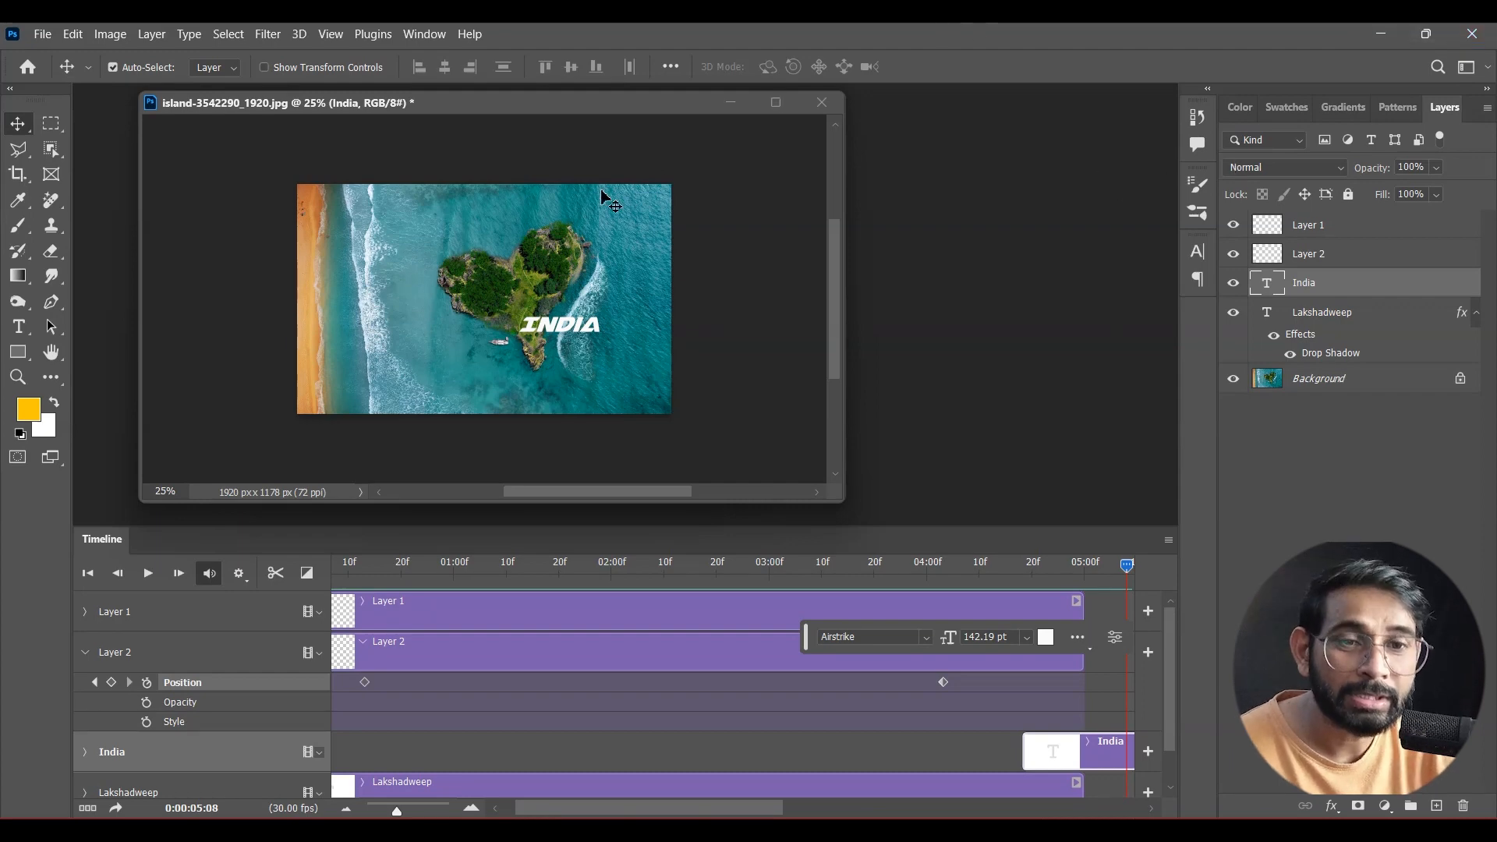
drag(1089, 762, 373, 753)
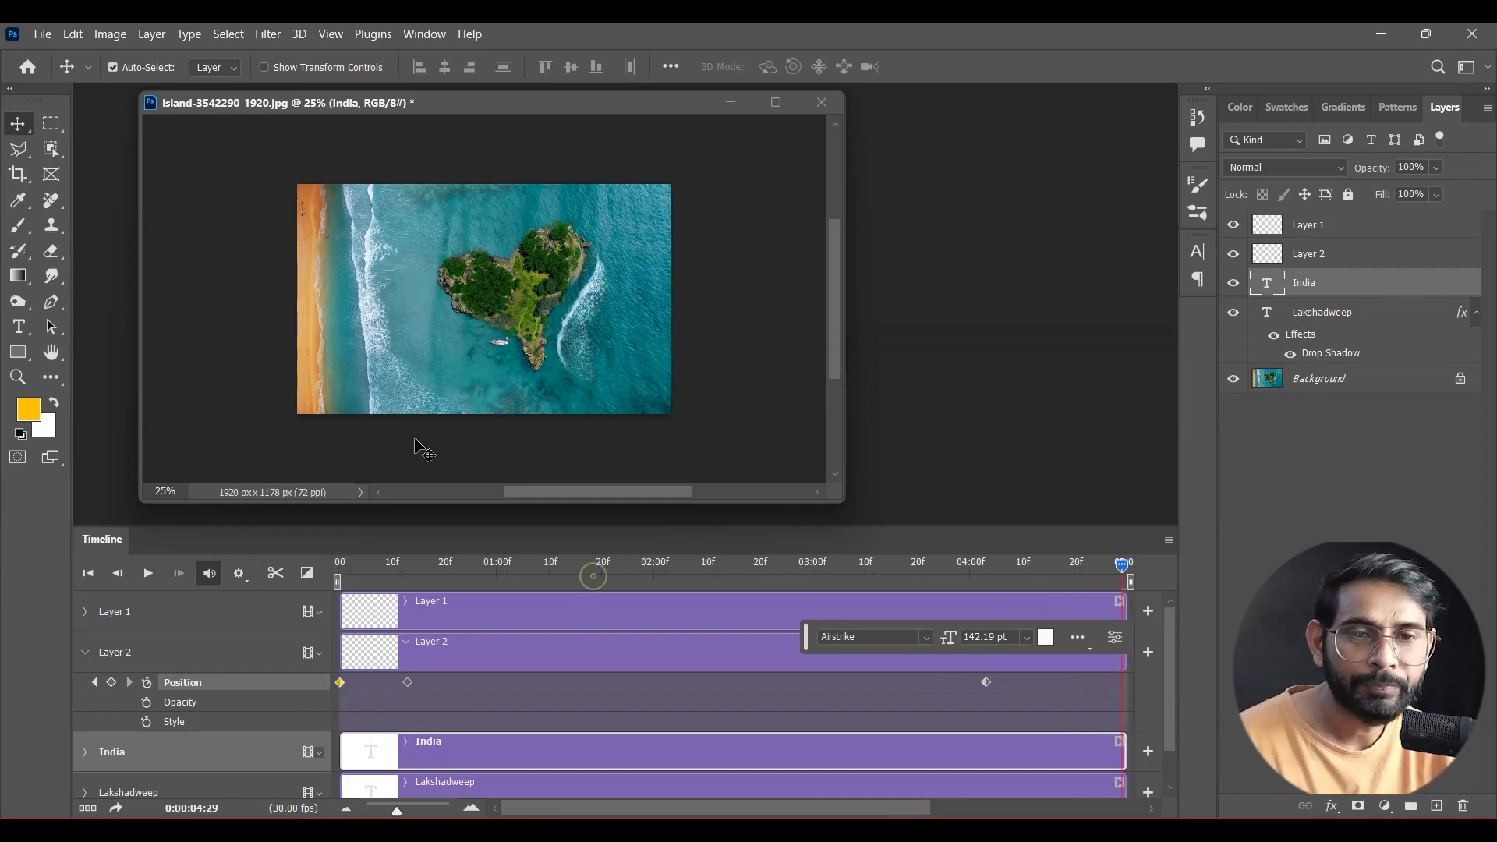
key(space)
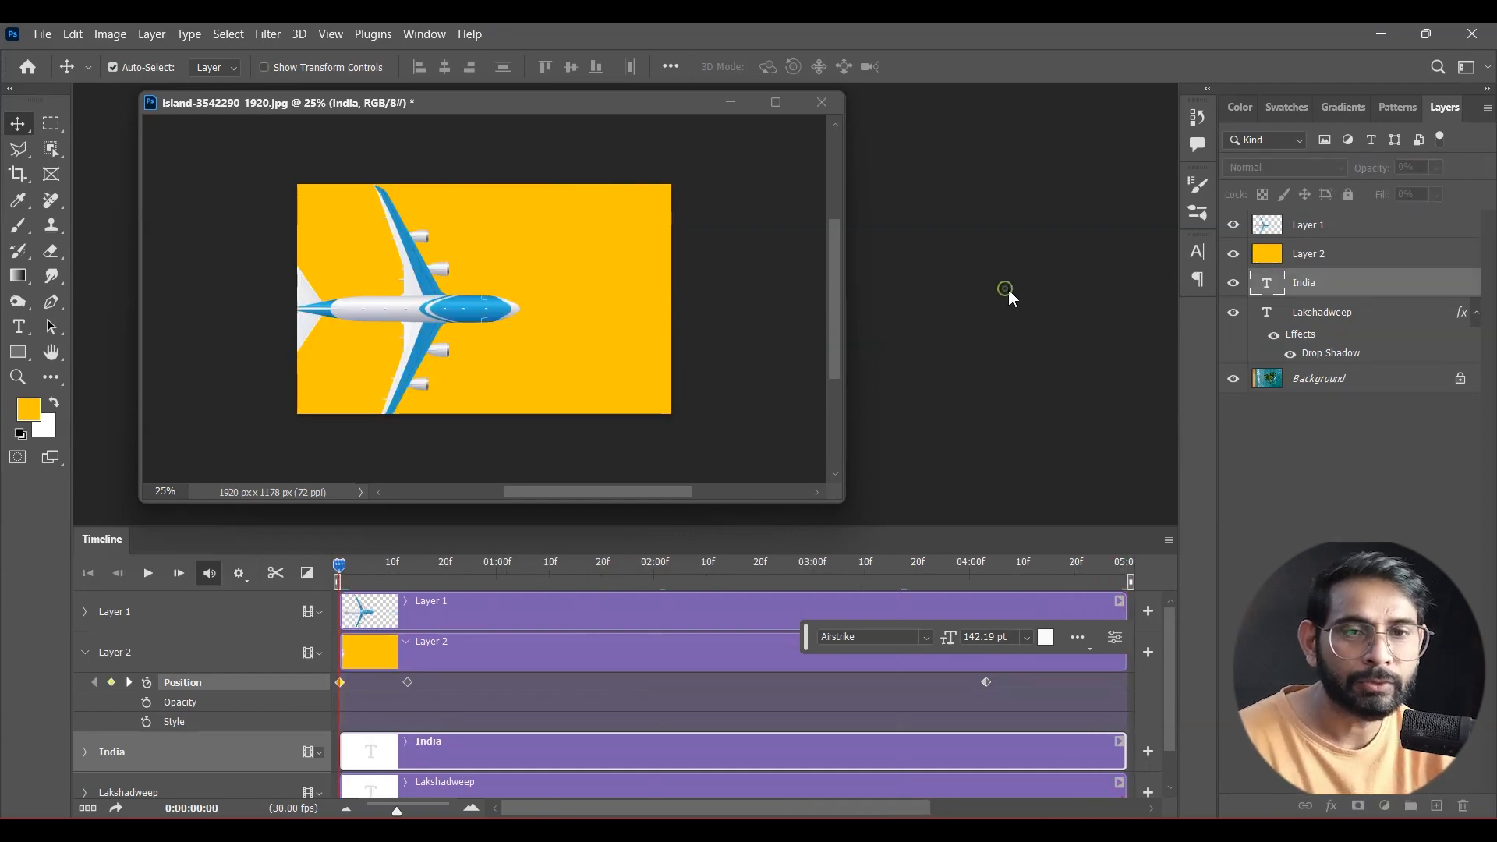